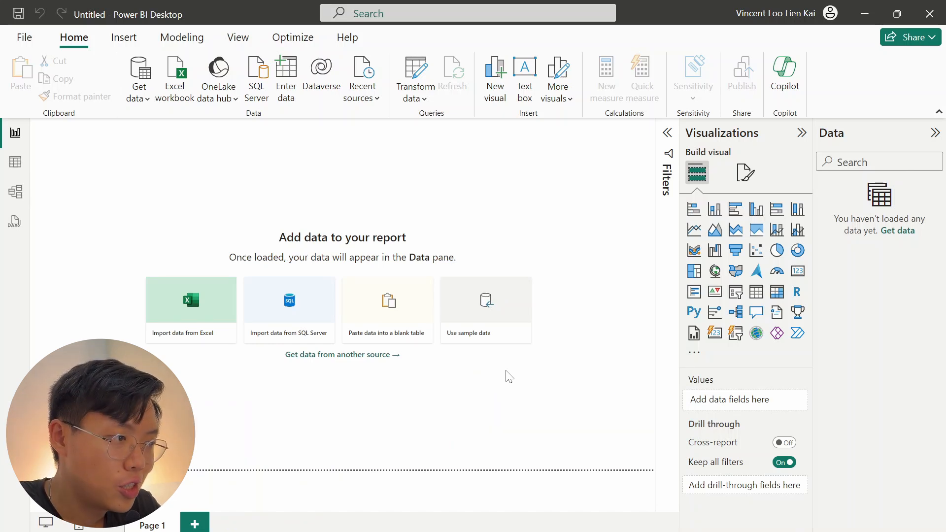
Import Sheet1 from Students Performance in an Admission test.xlsx into the Power Query Editor.
{"action": "left_click", "coordinate": [189, 306]}
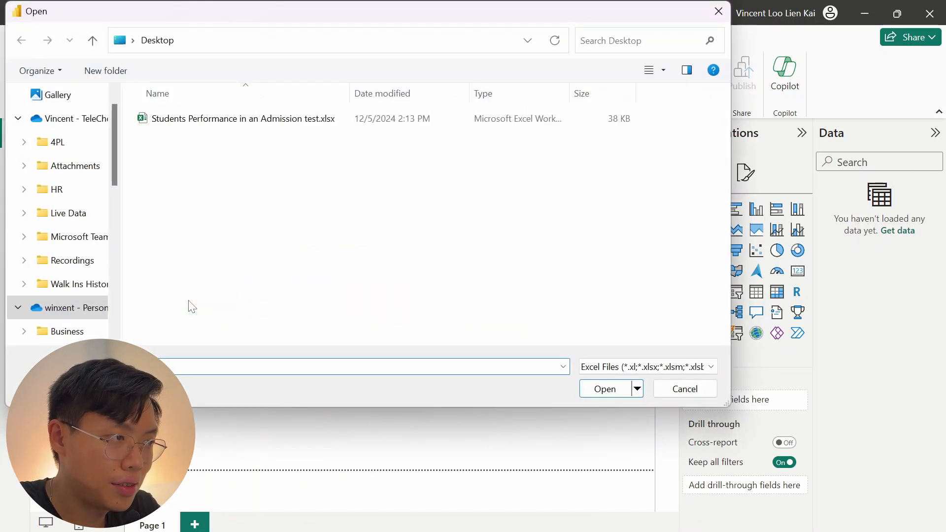
{"action": "left_click", "coordinate": [212, 121]}
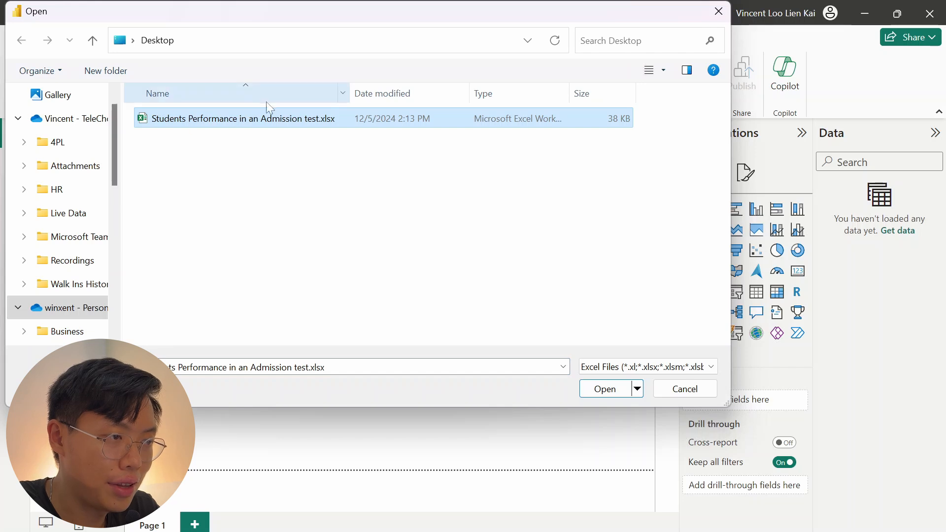
{"action": "left_click", "coordinate": [604, 389]}
{"action": "left_click", "coordinate": [192, 142]}
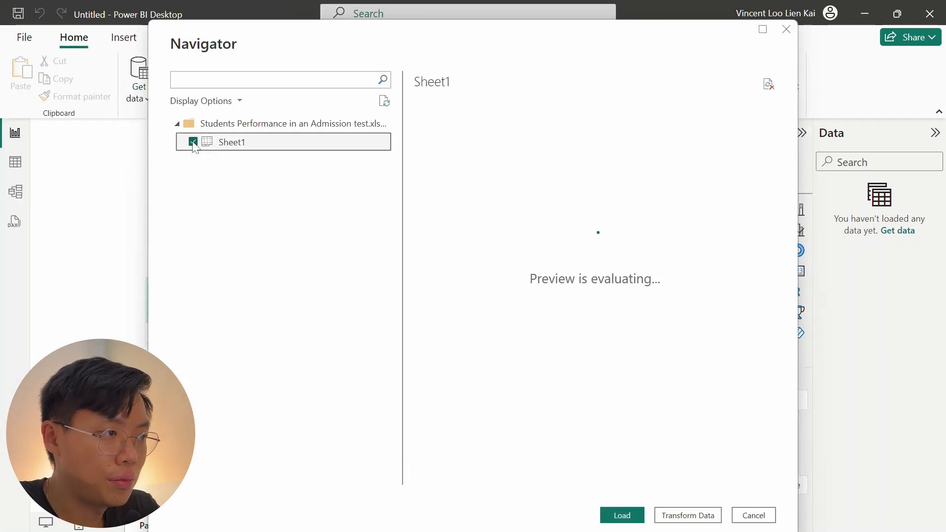
{"action": "left_click", "coordinate": [708, 516]}
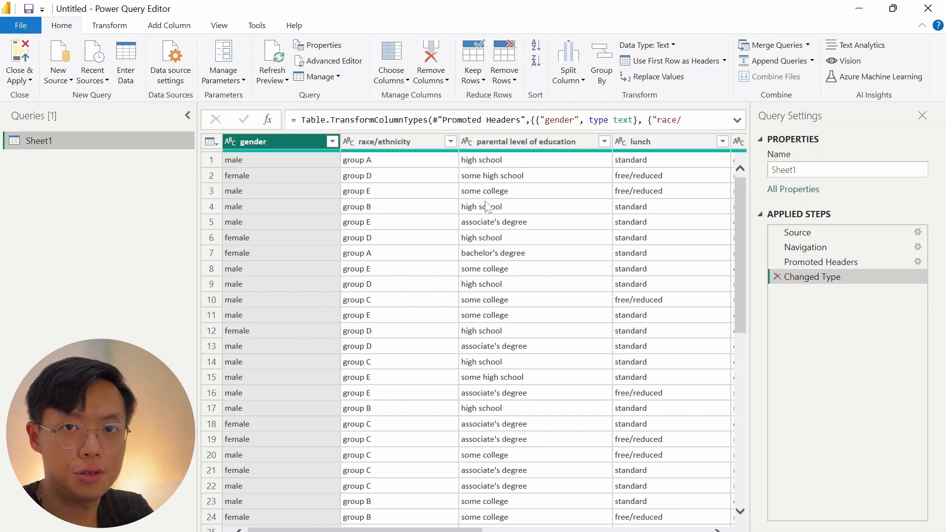
Remove the lunch column from the Sheet1 query.
{"action": "right_click", "coordinate": [650, 146]}
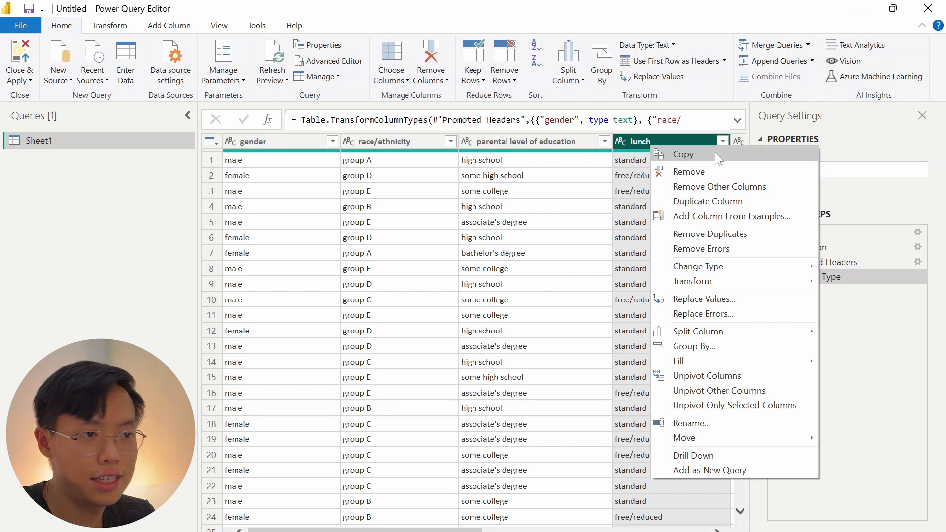
{"action": "left_click", "coordinate": [717, 169]}
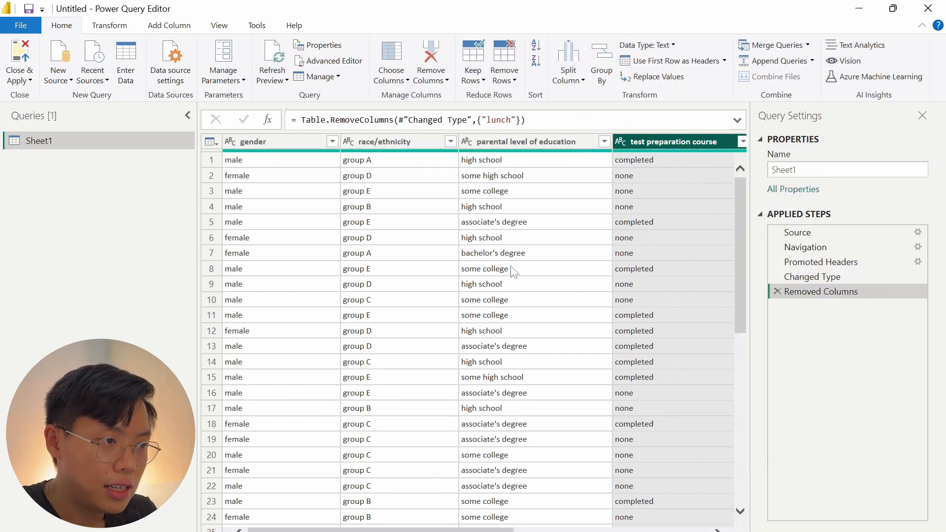
{"action": "scroll", "coordinate": [513, 271], "scroll_direction": "right", "scroll_amount": 5}
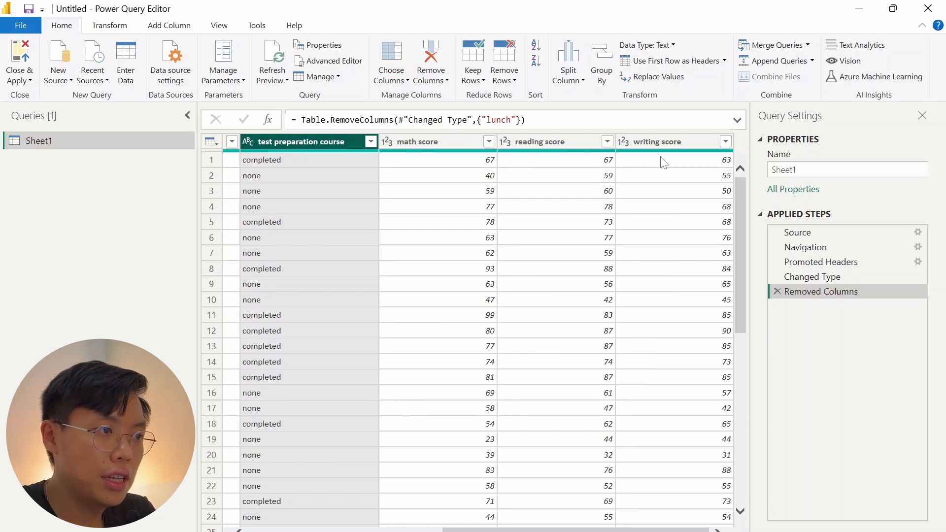
{"action": "left_click", "coordinate": [174, 28]}
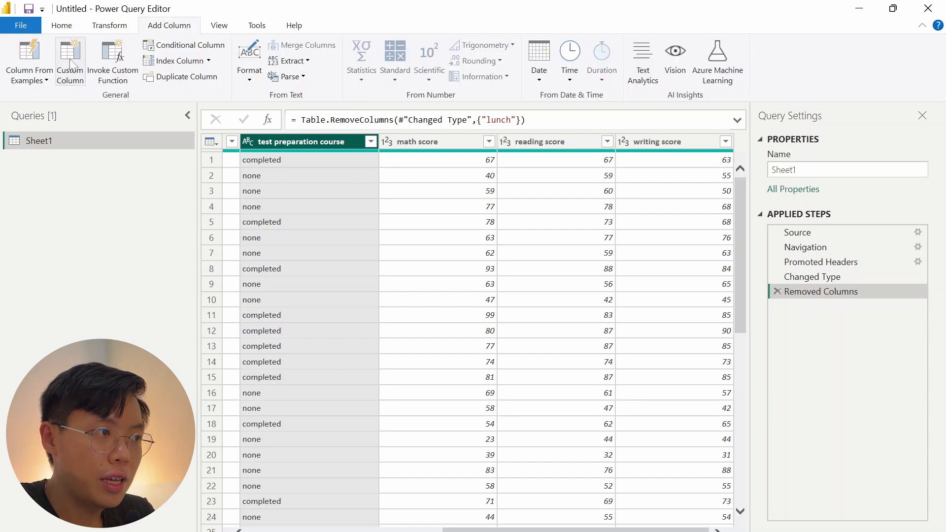
Add a custom column 'Total score' = [math score]+[reading score]+[writing score].
{"action": "left_click", "coordinate": [79, 83]}
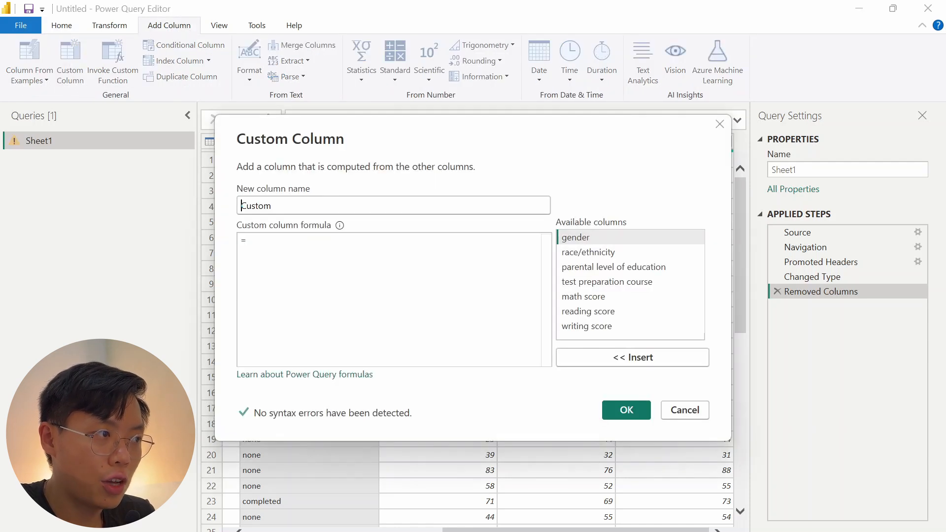
{"action": "type", "text": "Total S"}
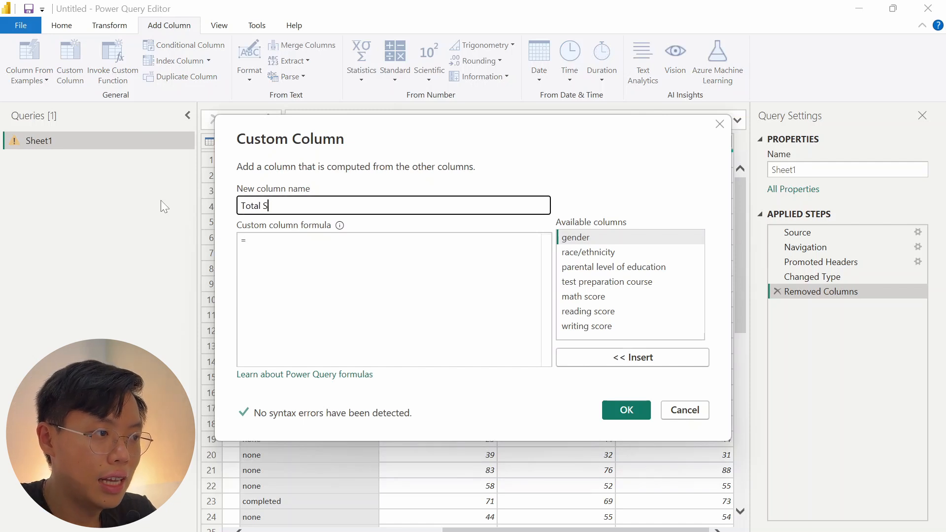
{"action": "key", "text": "BackSpace"}
{"action": "type", "text": "score"}
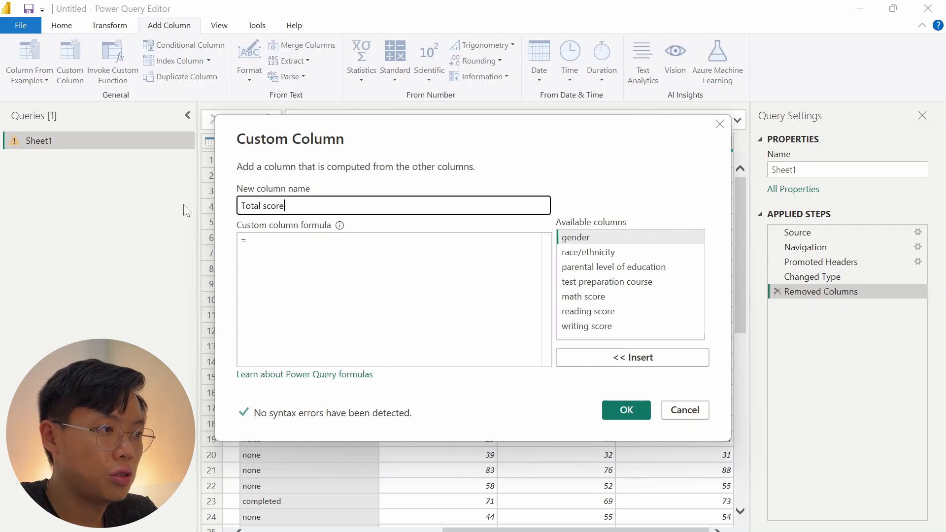
{"action": "left_click", "coordinate": [315, 266]}
{"action": "left_click", "coordinate": [696, 310]}
{"action": "double_click", "coordinate": [609, 298]}
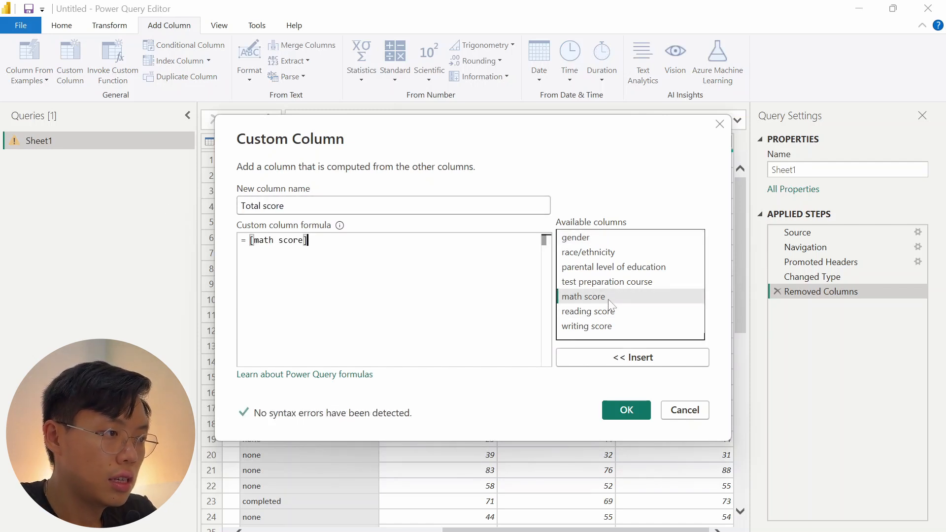
{"action": "type", "text": "+"}
{"action": "double_click", "coordinate": [612, 312]}
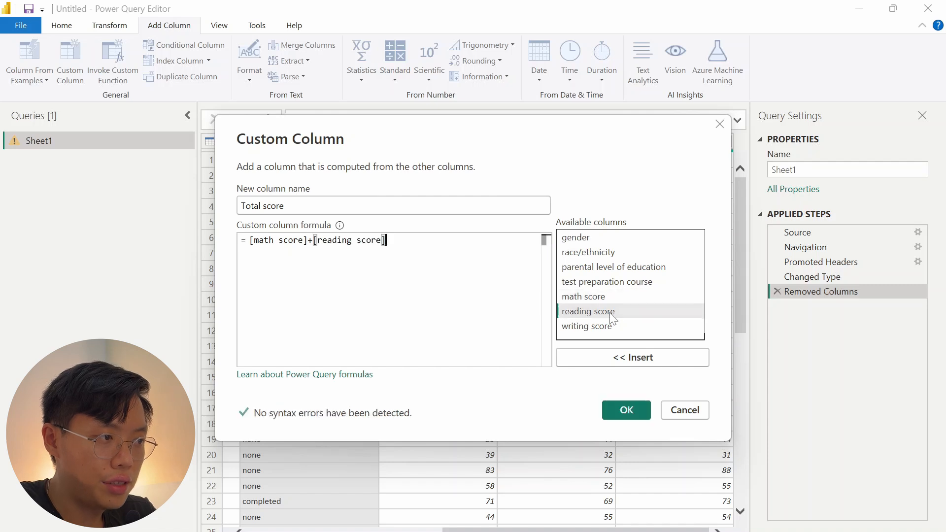
{"action": "type", "text": "+"}
{"action": "double_click", "coordinate": [611, 326]}
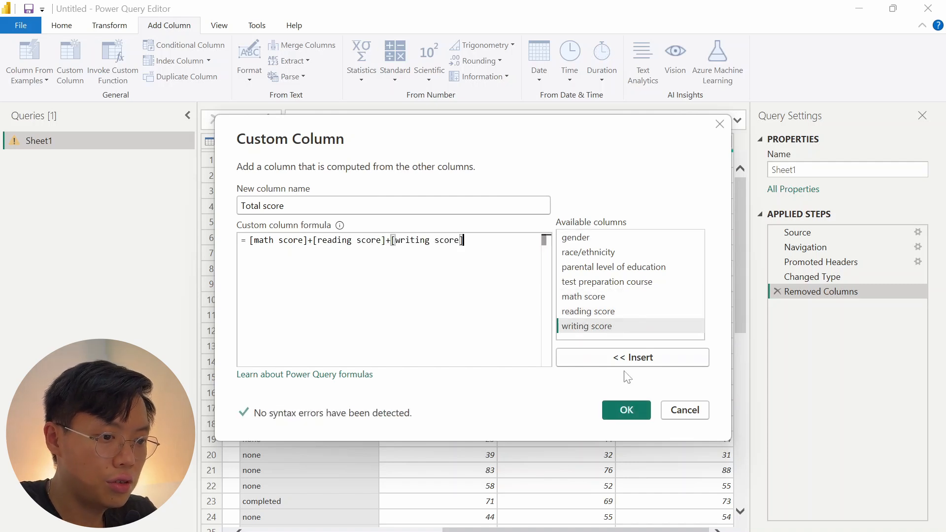
{"action": "left_click", "coordinate": [627, 410]}
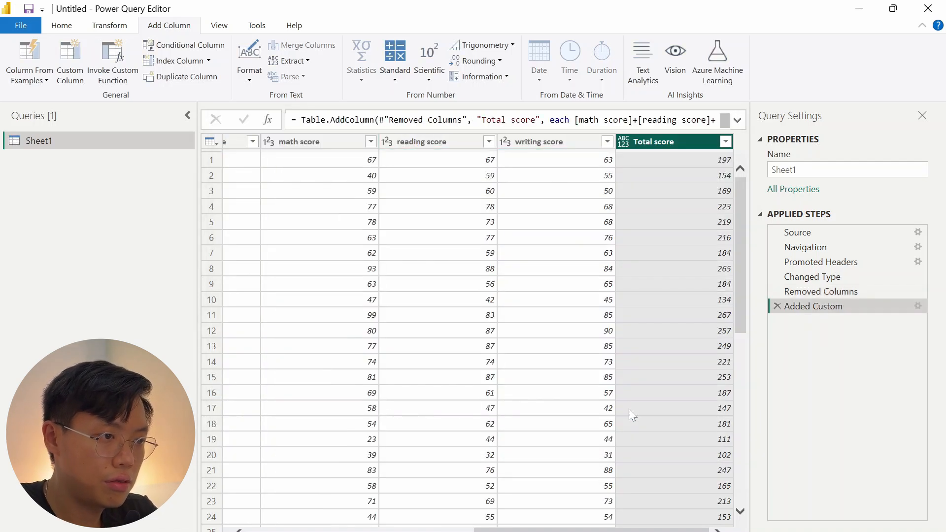
Change the Total score column's data type to Whole Number.
{"action": "left_click", "coordinate": [624, 142]}
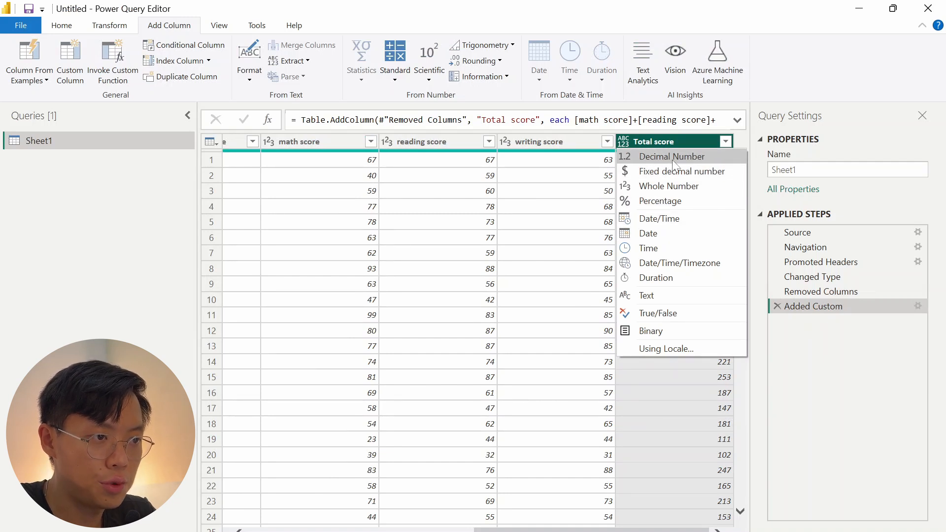
{"action": "left_click", "coordinate": [675, 185]}
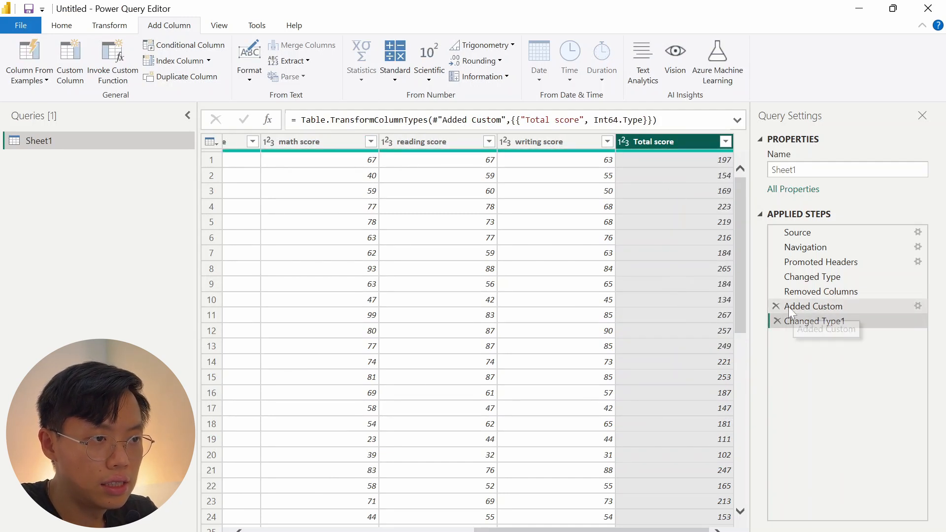
{"action": "left_click_drag", "start_coordinate": [789, 307], "coordinate": [788, 308]}
Add a custom column 'Obstain score' with the formula [Total score]/3.
{"action": "left_click", "coordinate": [70, 62]}
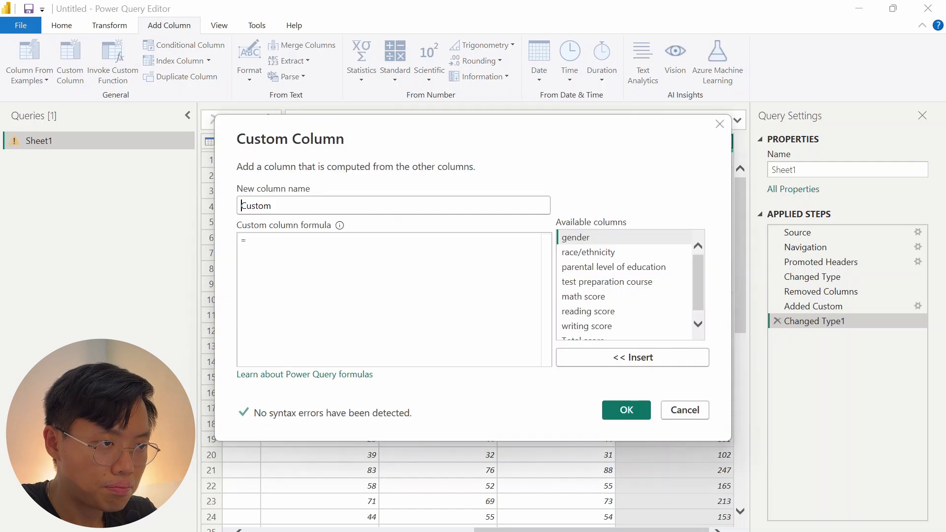
{"action": "scroll", "coordinate": [591, 296], "scroll_direction": "down", "scroll_amount": 1}
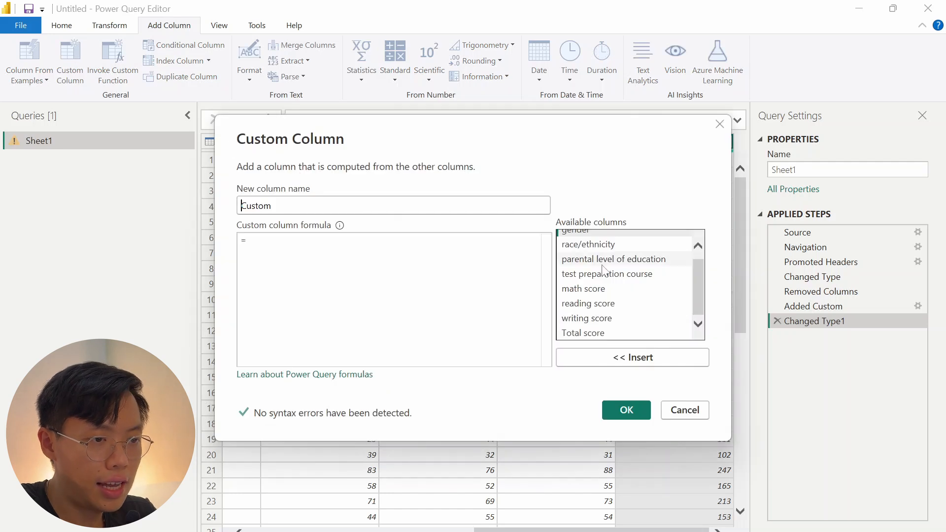
{"action": "double_click", "coordinate": [596, 332]}
{"action": "left_click_drag", "start_coordinate": [301, 205], "coordinate": [132, 196]}
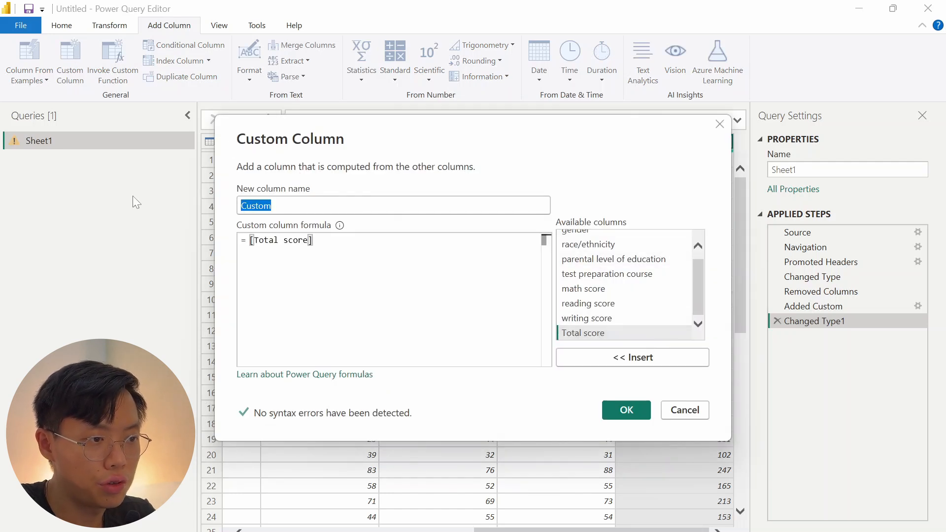
{"action": "type", "text": "Obst"}
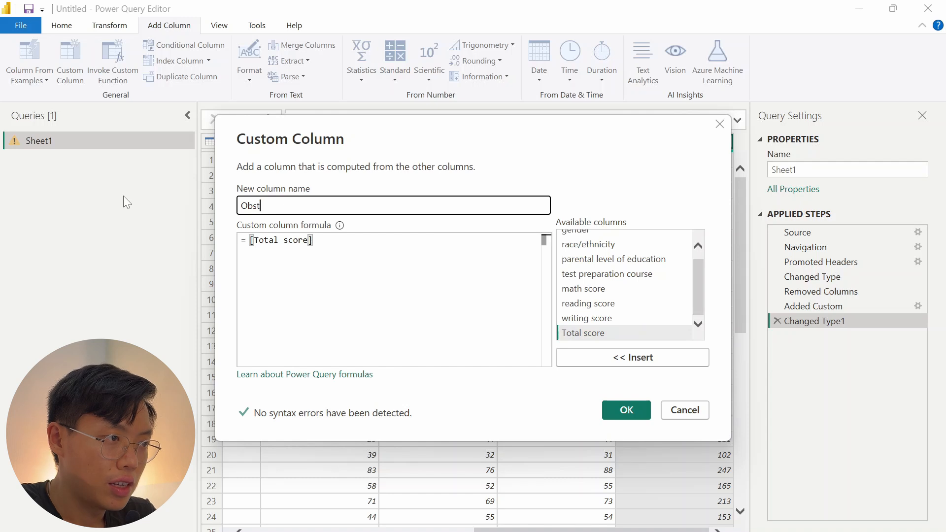
{"action": "type", "text": "ain score"}
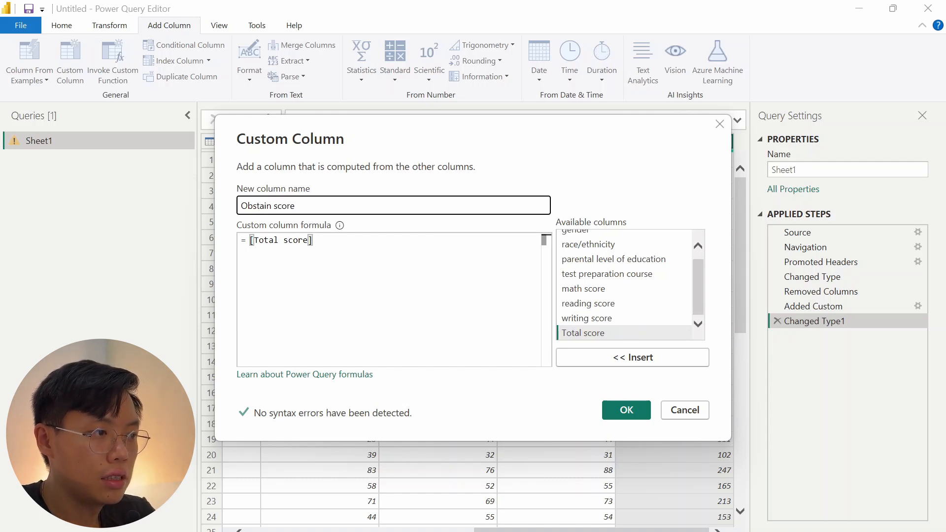
{"action": "left_click", "coordinate": [314, 240]}
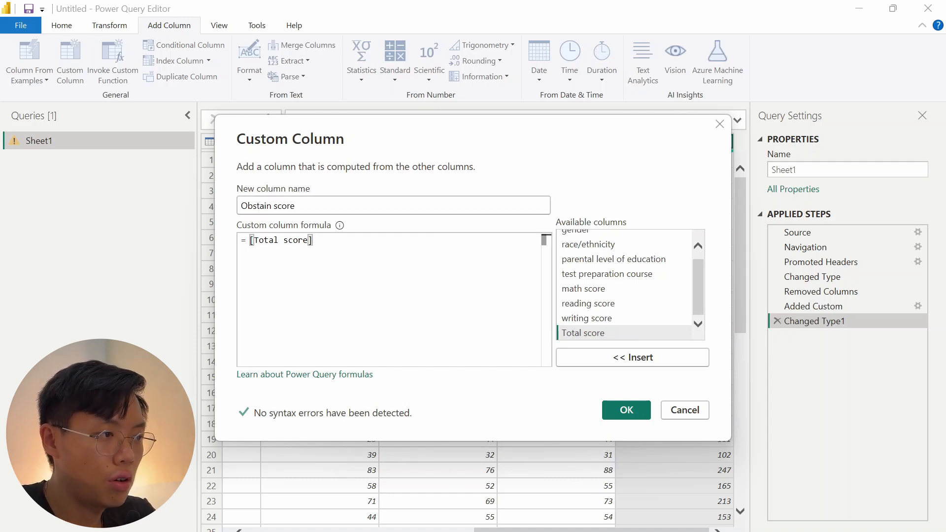
{"action": "type", "text": "/3"}
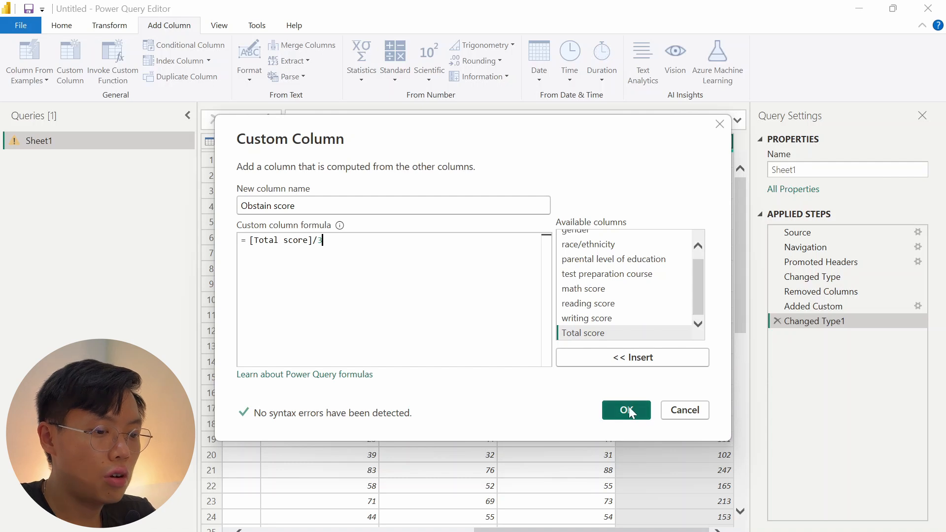
{"action": "left_click", "coordinate": [629, 409]}
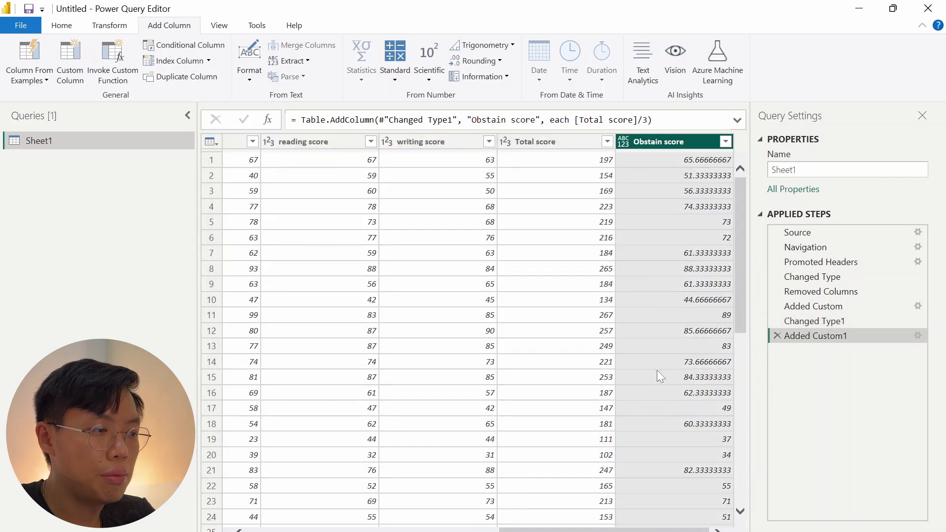
Set Obstain score to Whole Number, replacing the current type conversion.
{"action": "left_click", "coordinate": [624, 142]}
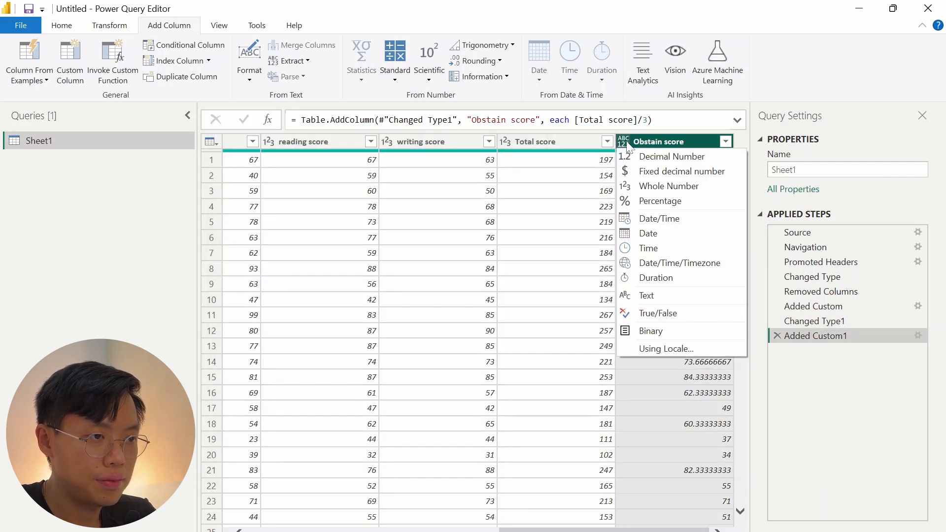
{"action": "left_click", "coordinate": [681, 157]}
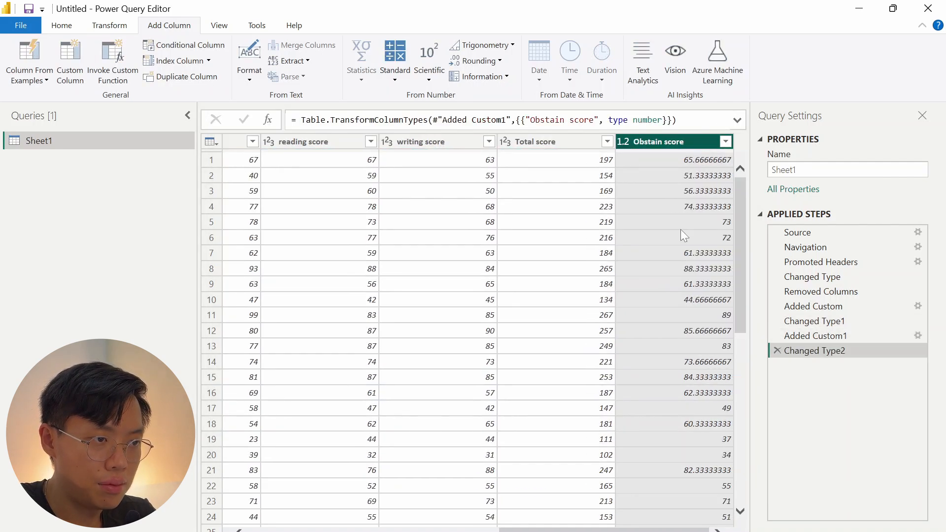
{"action": "left_click", "coordinate": [623, 142]}
{"action": "left_click", "coordinate": [636, 184]}
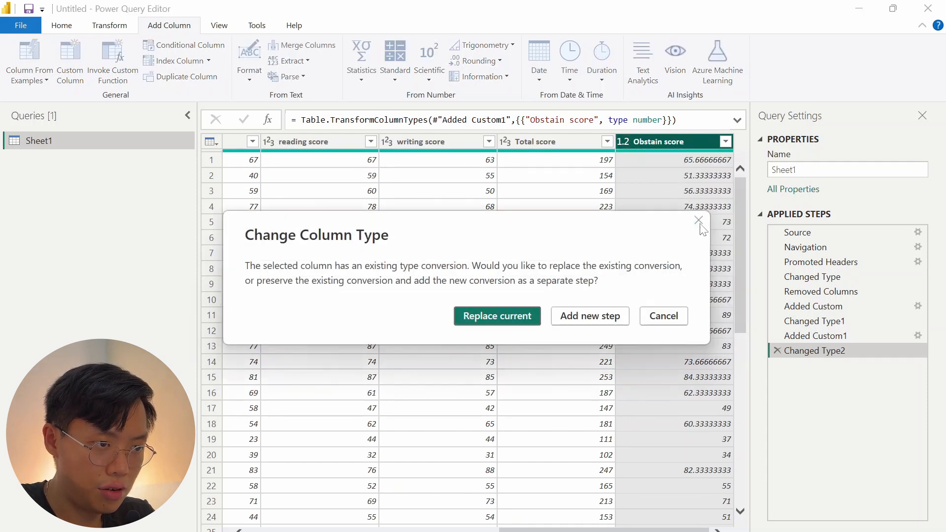
{"action": "left_click", "coordinate": [514, 317]}
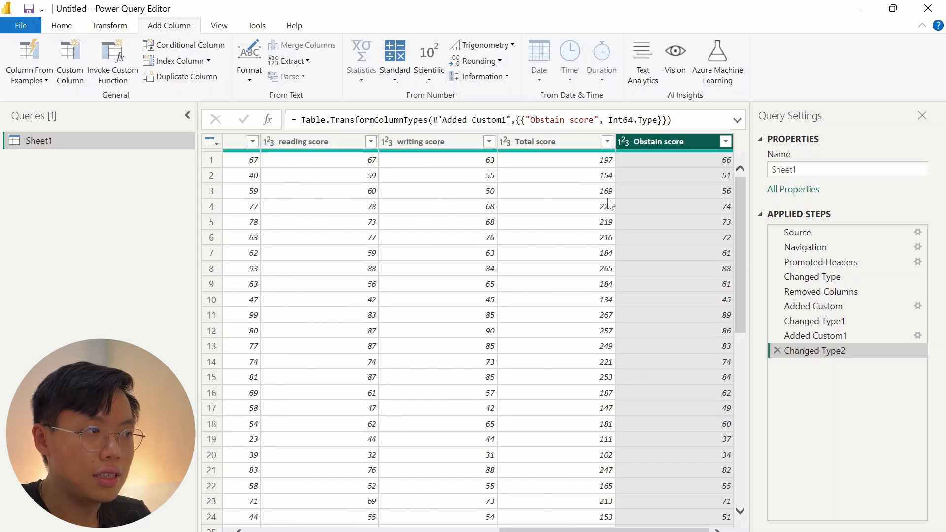
{"action": "left_click", "coordinate": [61, 26]}
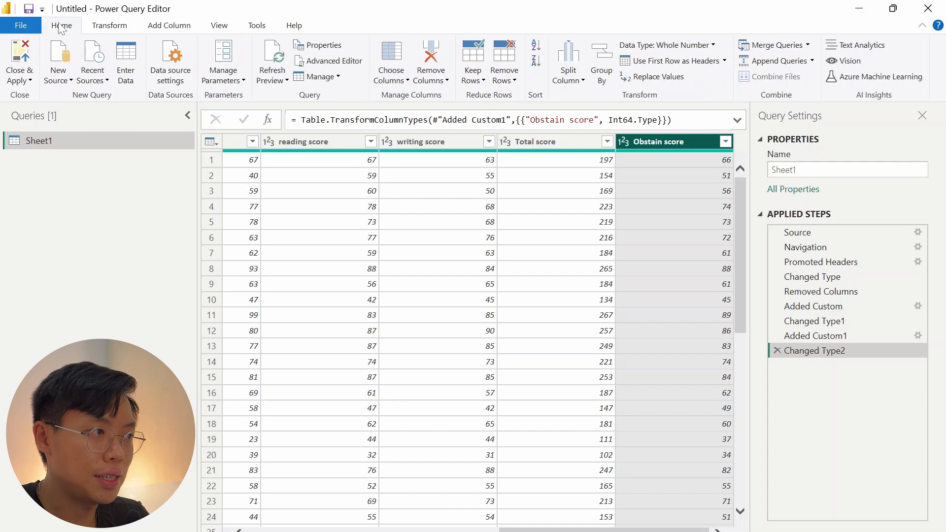
Close and apply the query changes, then review the finished report's Objective and Dashboard pages.
{"action": "left_click", "coordinate": [22, 78]}
{"action": "left_click", "coordinate": [51, 99]}
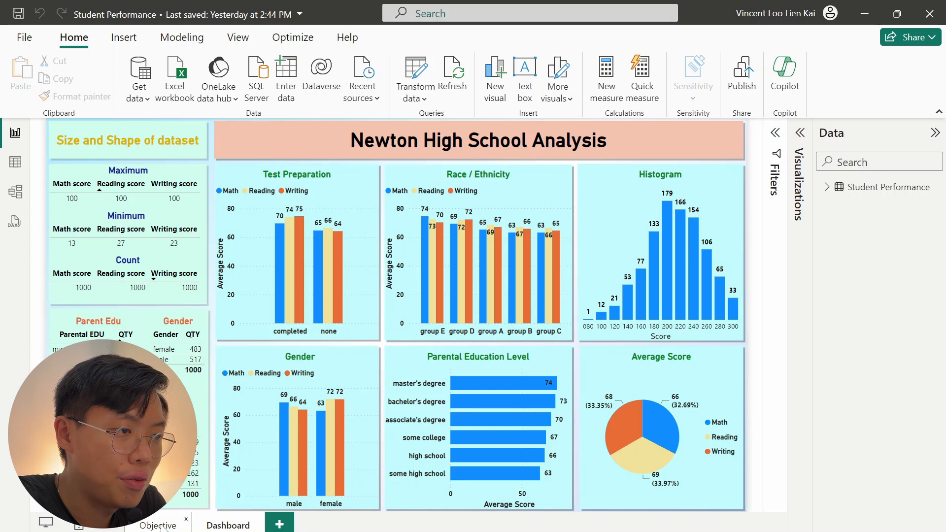
{"action": "left_click", "coordinate": [159, 526]}
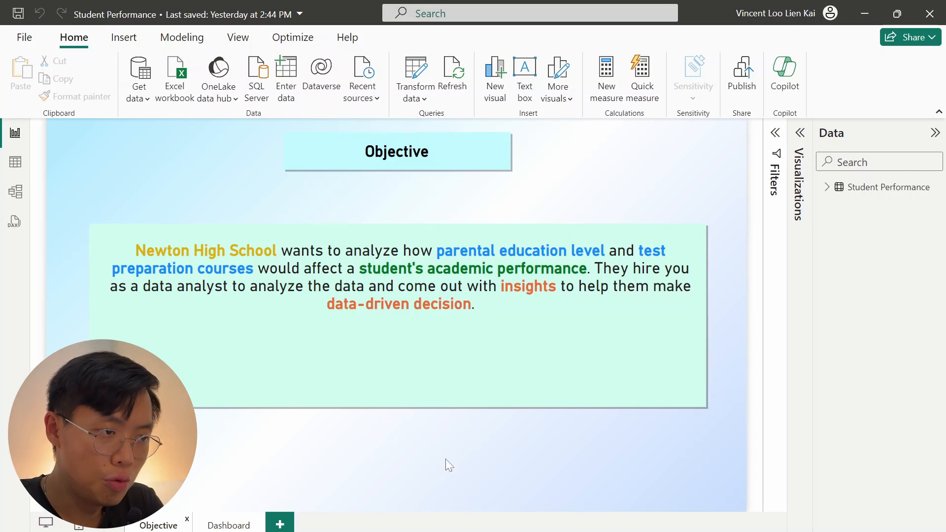
{"action": "left_click", "coordinate": [220, 526]}
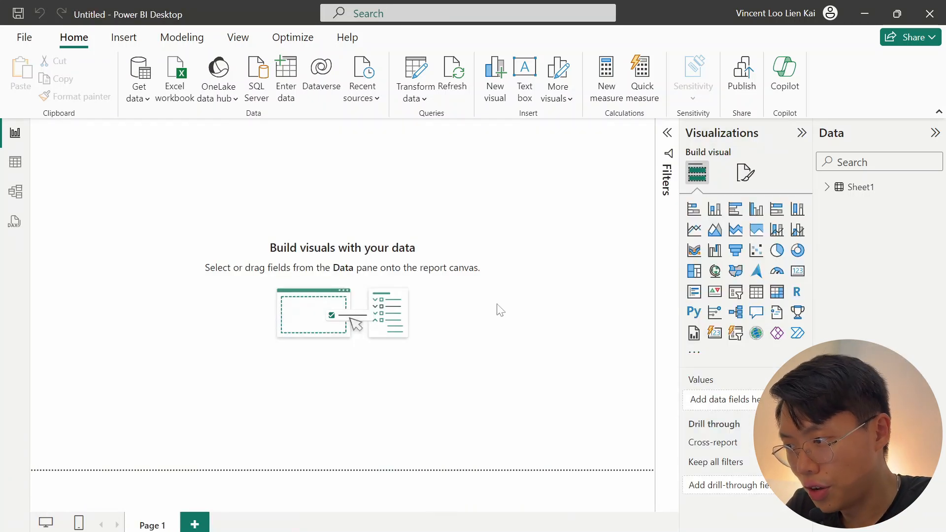
Rename the Page 1 tab to 'Objective'.
{"action": "right_click", "coordinate": [149, 526]}
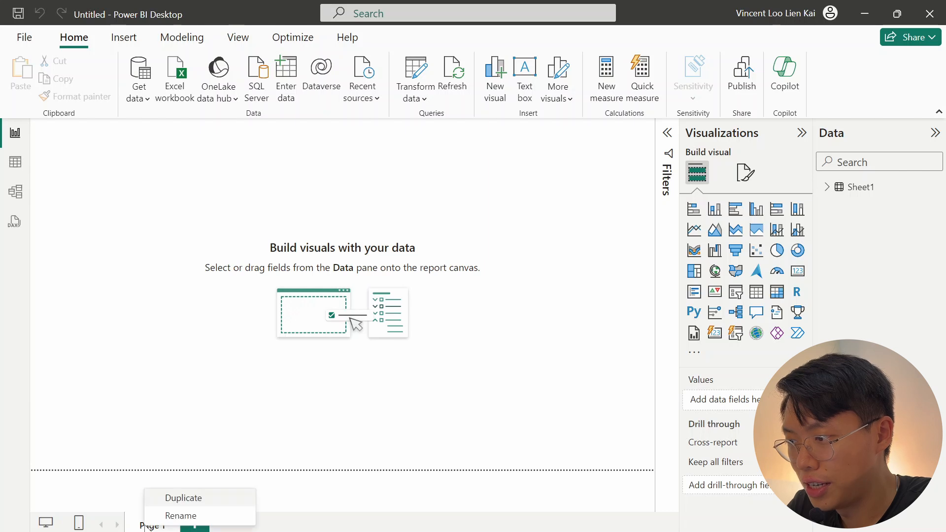
{"action": "left_click", "coordinate": [173, 515]}
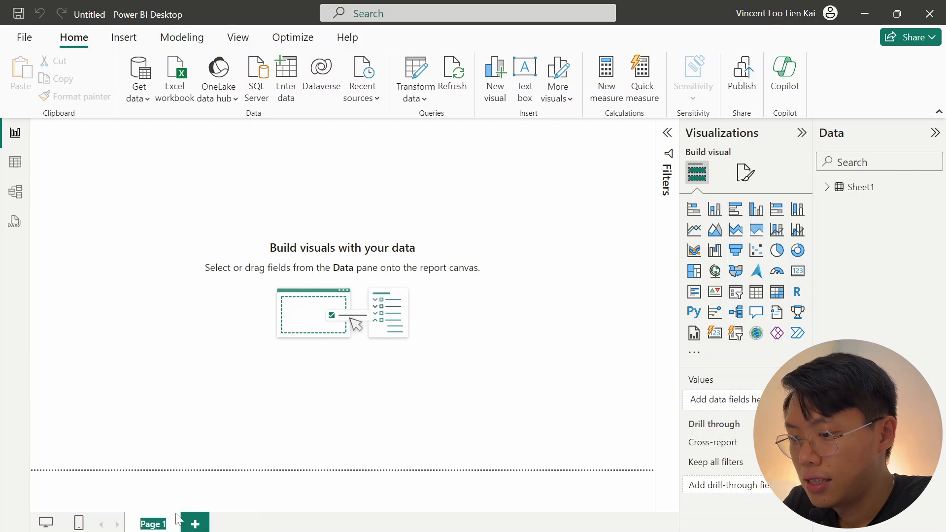
{"action": "type", "text": "Objective"}
{"action": "key", "text": "Return"}
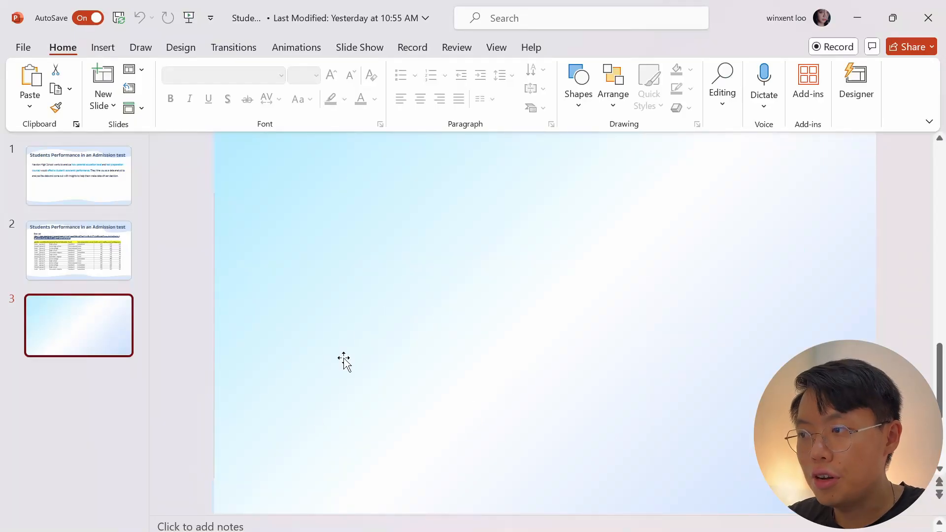
Add a new blank slide 4 to the presentation.
{"action": "left_click", "coordinate": [473, 383]}
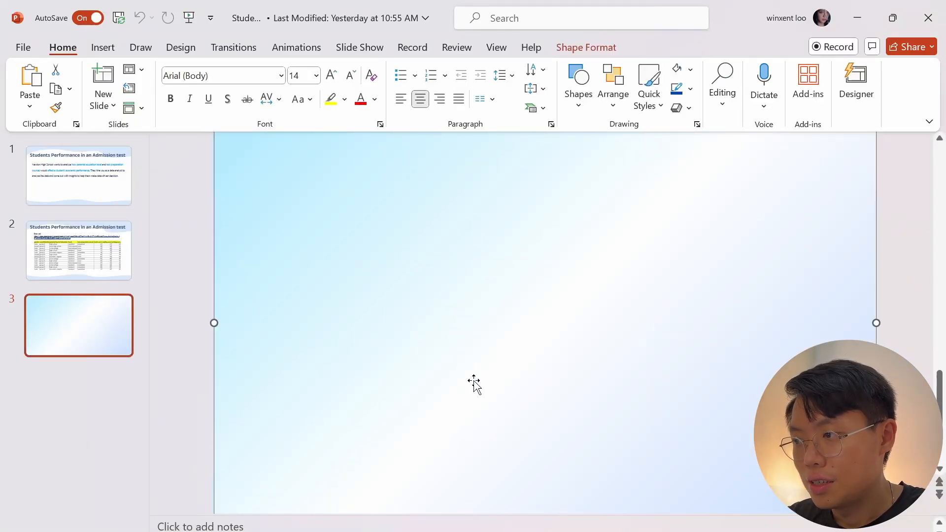
{"action": "left_click_drag", "start_coordinate": [473, 383], "coordinate": [448, 345]}
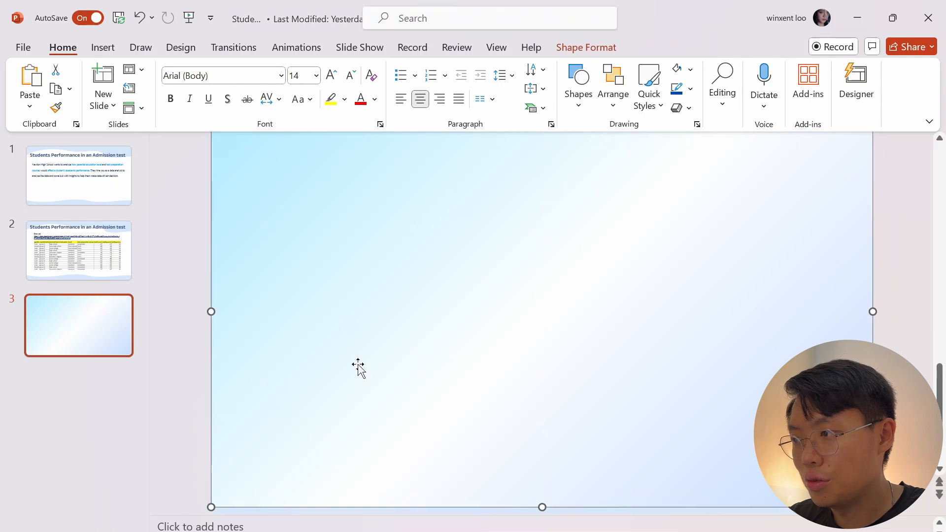
{"action": "right_click", "coordinate": [49, 385]}
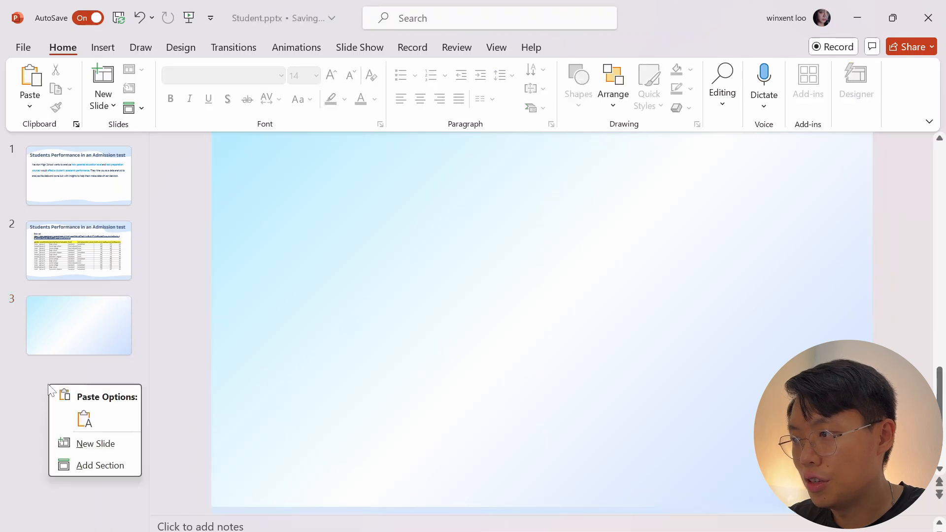
{"action": "left_click", "coordinate": [85, 444]}
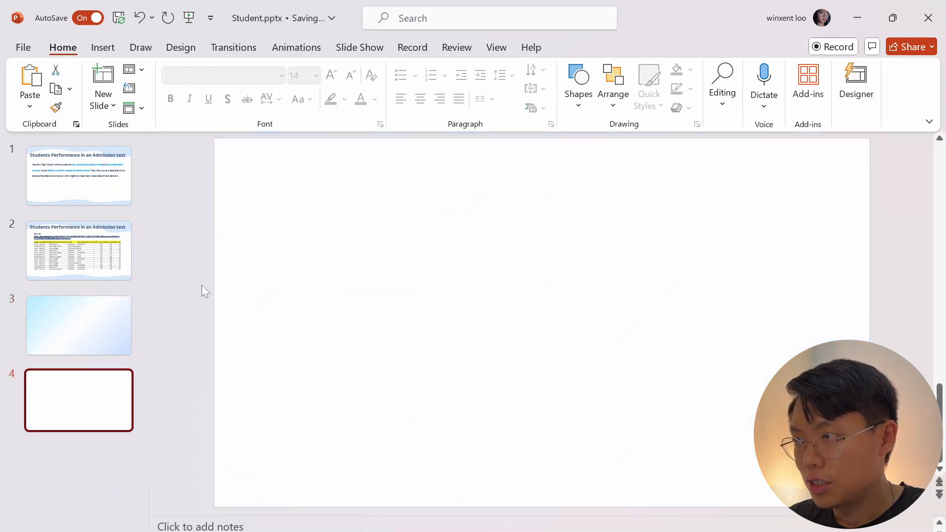
Draw a rectangle on slide 4 with no outline.
{"action": "left_click", "coordinate": [104, 47]}
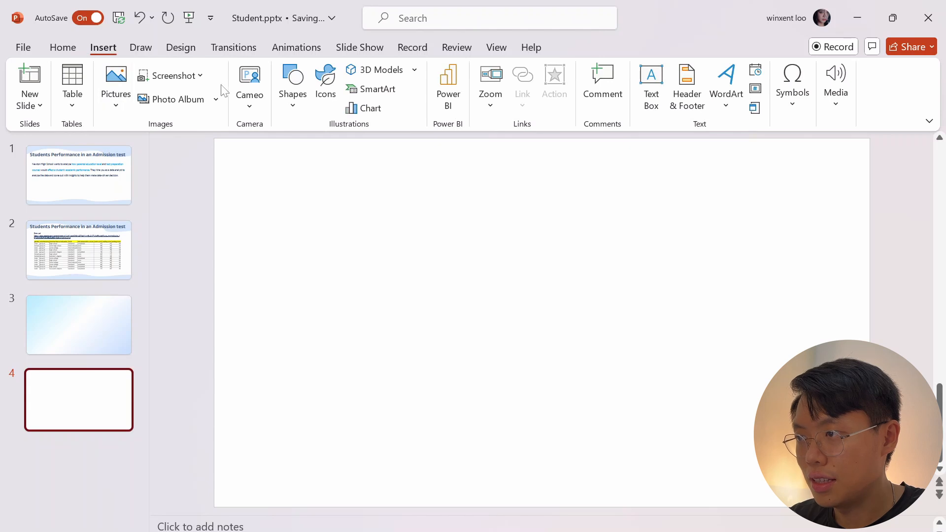
{"action": "left_click", "coordinate": [293, 83]}
{"action": "left_click", "coordinate": [316, 147]}
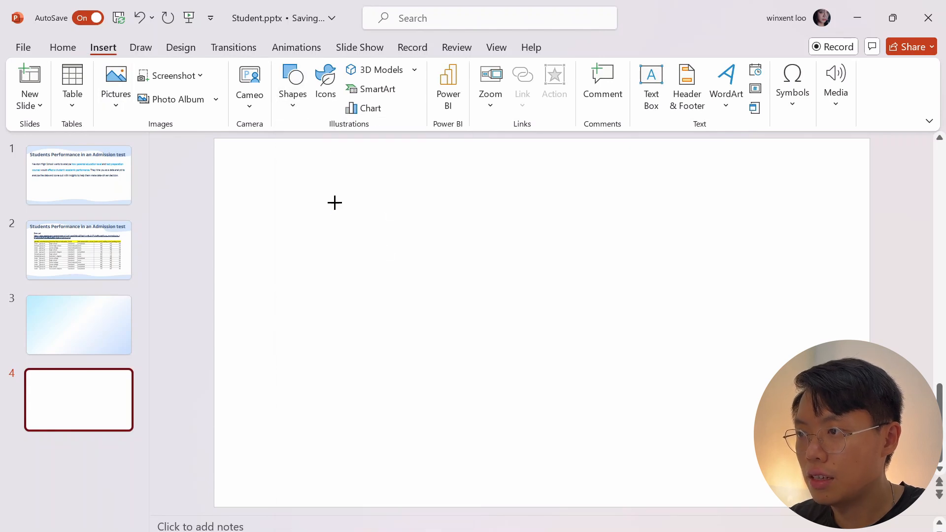
{"action": "left_click_drag", "start_coordinate": [335, 203], "coordinate": [700, 370]}
{"action": "left_click_drag", "start_coordinate": [583, 306], "coordinate": [555, 291]}
{"action": "left_click", "coordinate": [374, 89]}
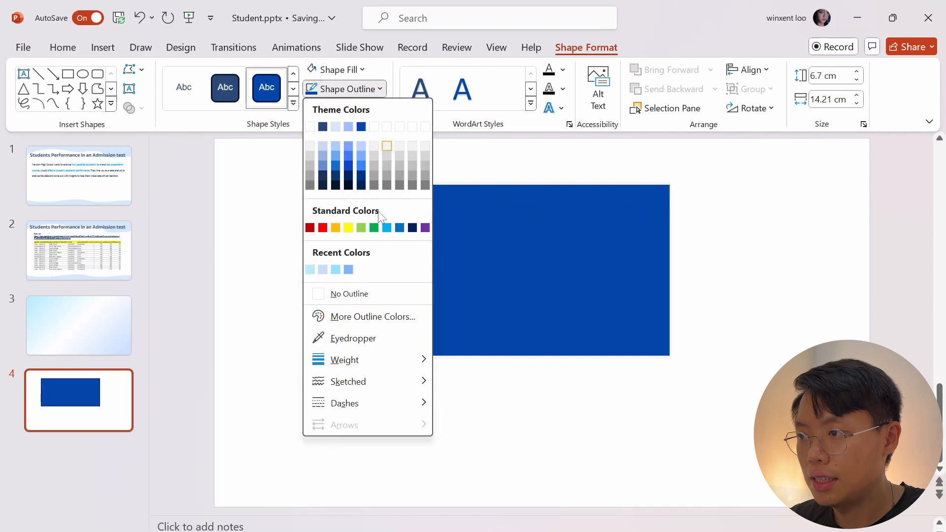
{"action": "left_click", "coordinate": [348, 295]}
Give the rectangle a light-blue gradient fill and stretch it over the whole slide.
{"action": "right_click", "coordinate": [461, 232]}
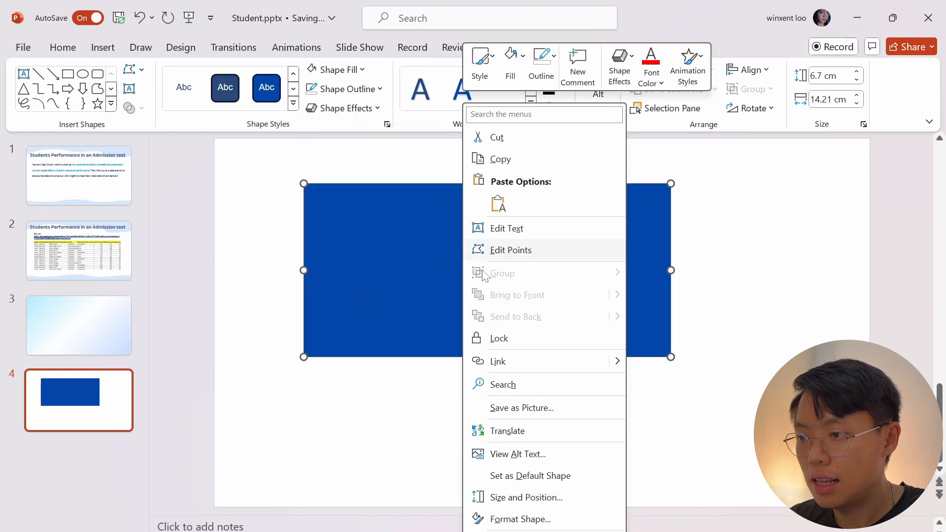
{"action": "left_click", "coordinate": [546, 520]}
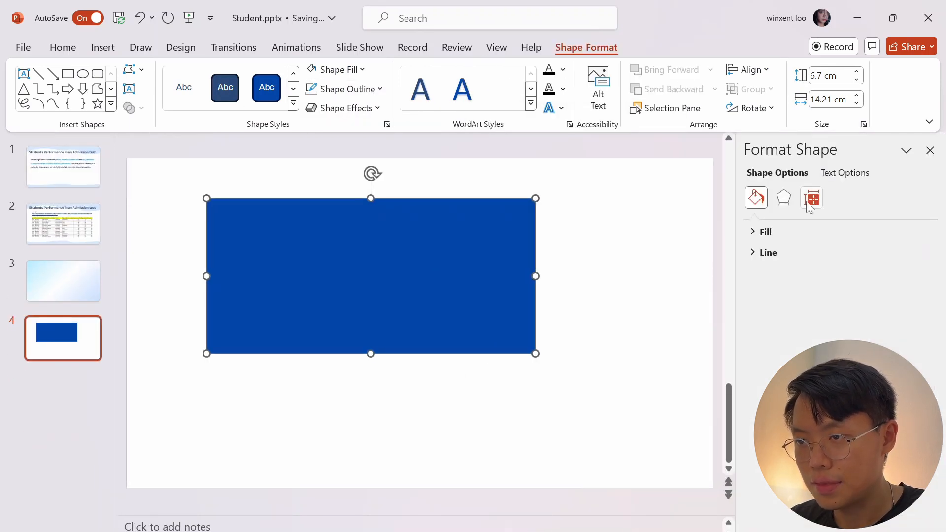
{"action": "left_click", "coordinate": [757, 236]}
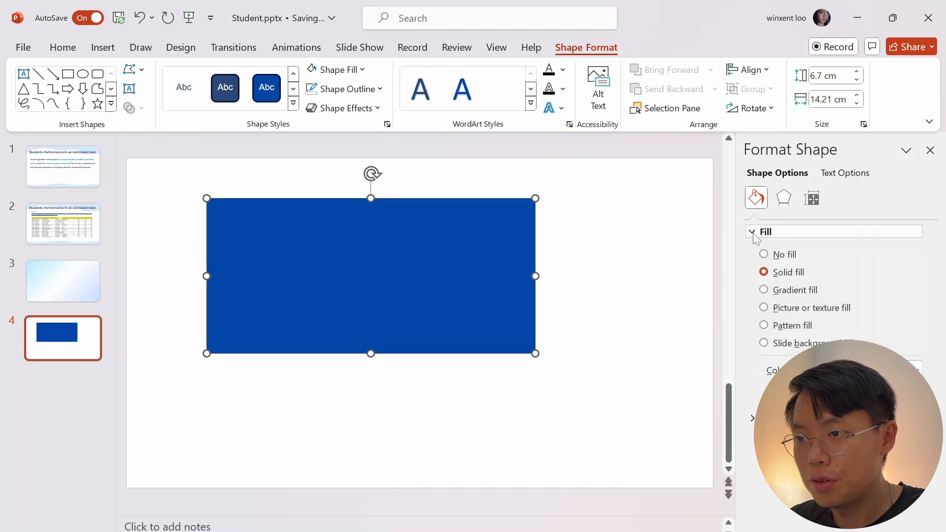
{"action": "left_click", "coordinate": [791, 294]}
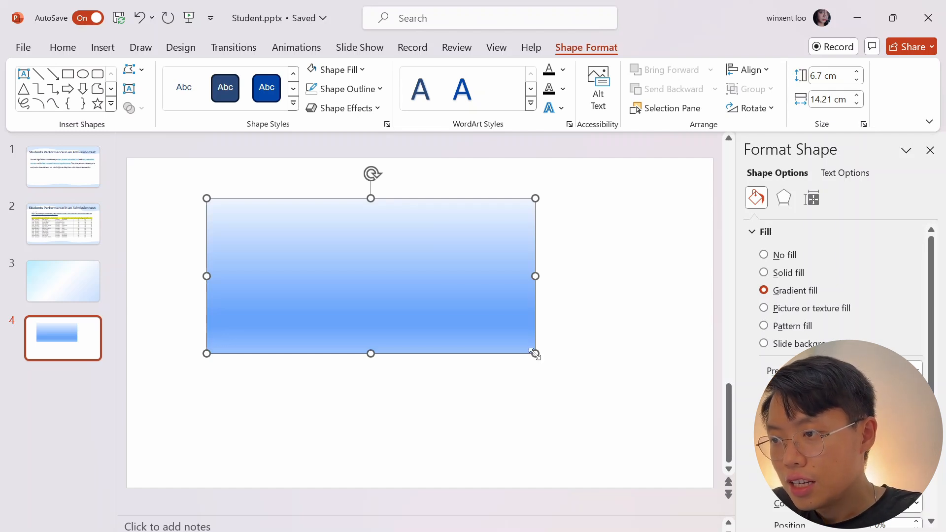
{"action": "left_click_drag", "start_coordinate": [427, 310], "coordinate": [366, 277]}
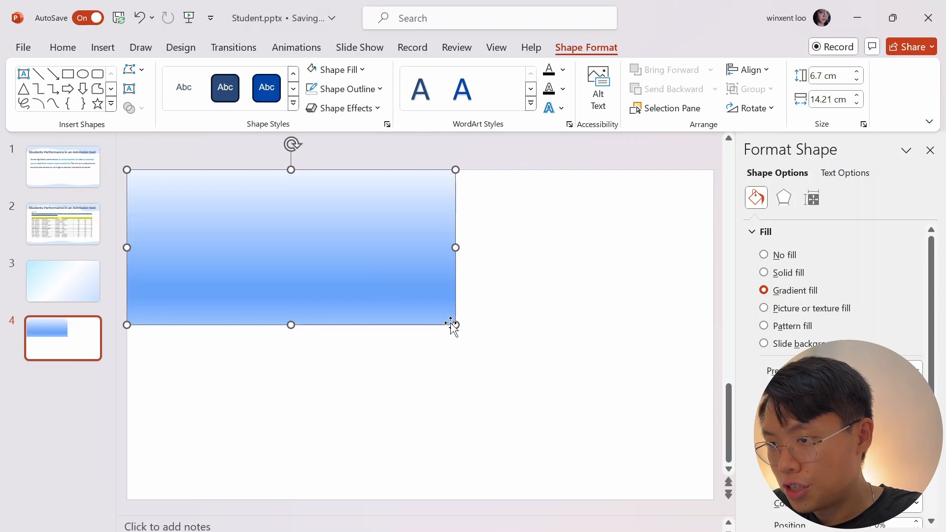
{"action": "mouse_move", "coordinate": [452, 328]}
{"action": "left_mouse_down"}
{"action": "mouse_move", "coordinate": [480, 340]}
{"action": "mouse_move", "coordinate": [452, 312]}
{"action": "left_mouse_up"}
{"action": "left_click_drag", "start_coordinate": [452, 312], "coordinate": [713, 488]}
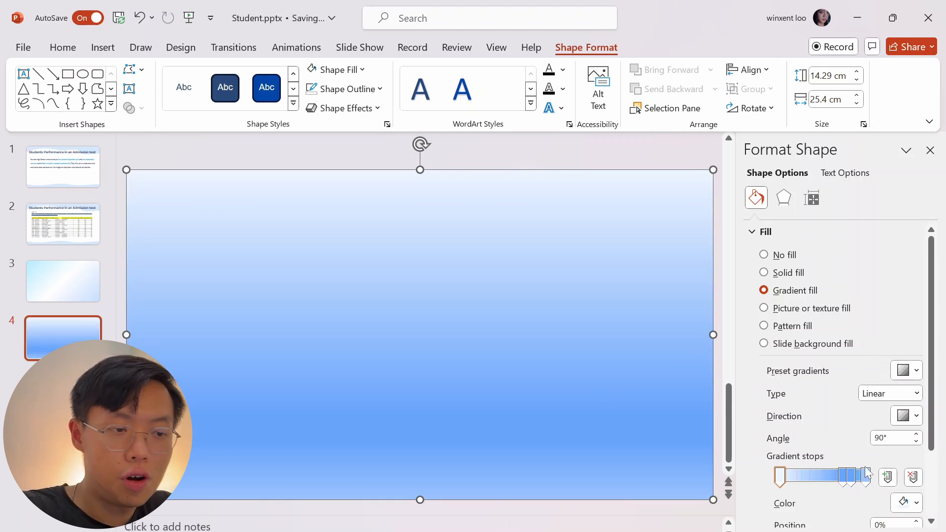
{"action": "key", "text": "Delete"}
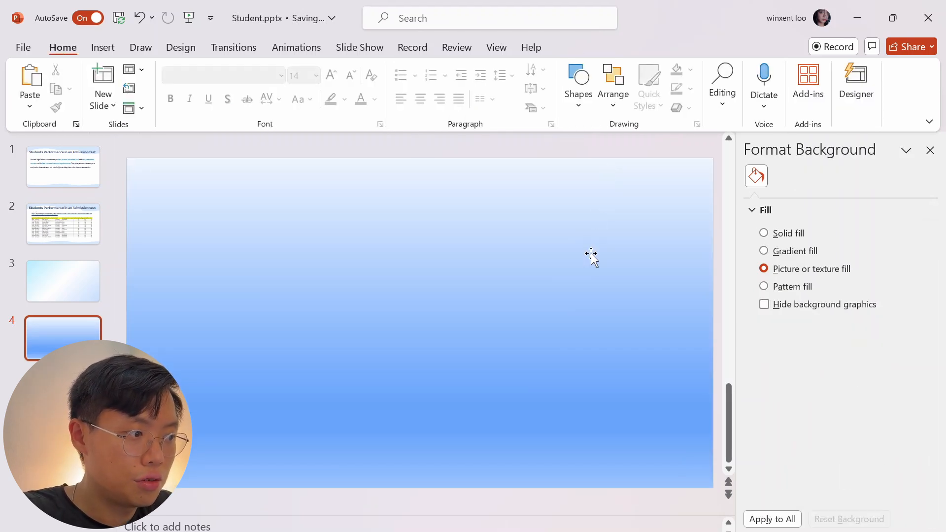
Restore the gradient rectangle and save it as Picture1.png on the Desktop.
{"action": "key", "text": "ctrl+z"}
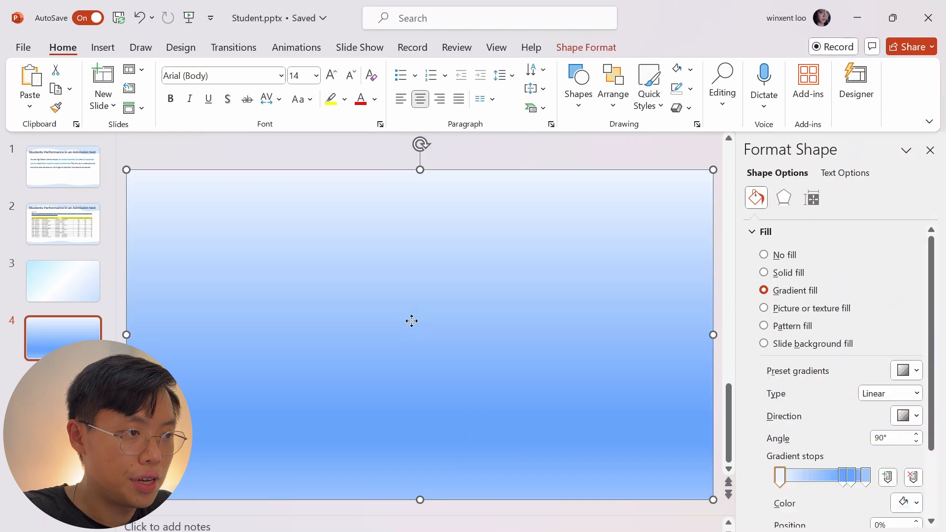
{"action": "right_click", "coordinate": [412, 321]}
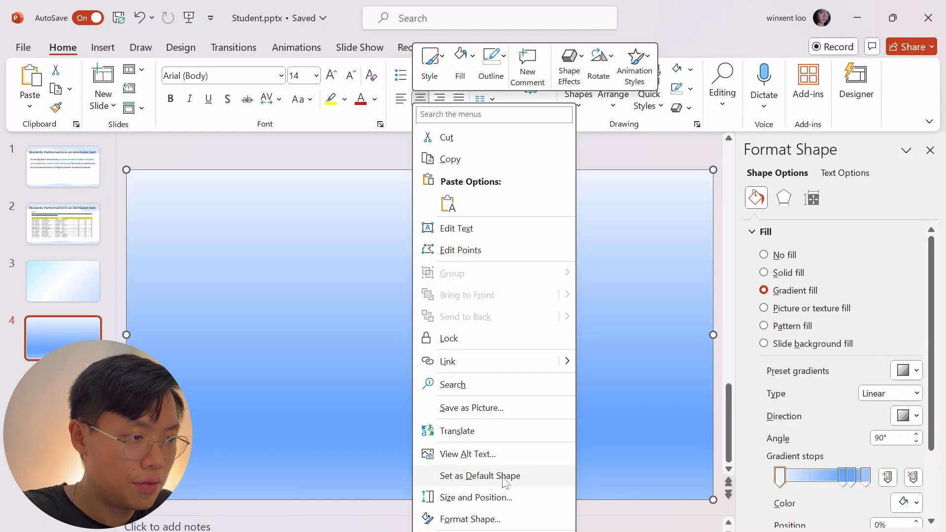
{"action": "left_click", "coordinate": [501, 408]}
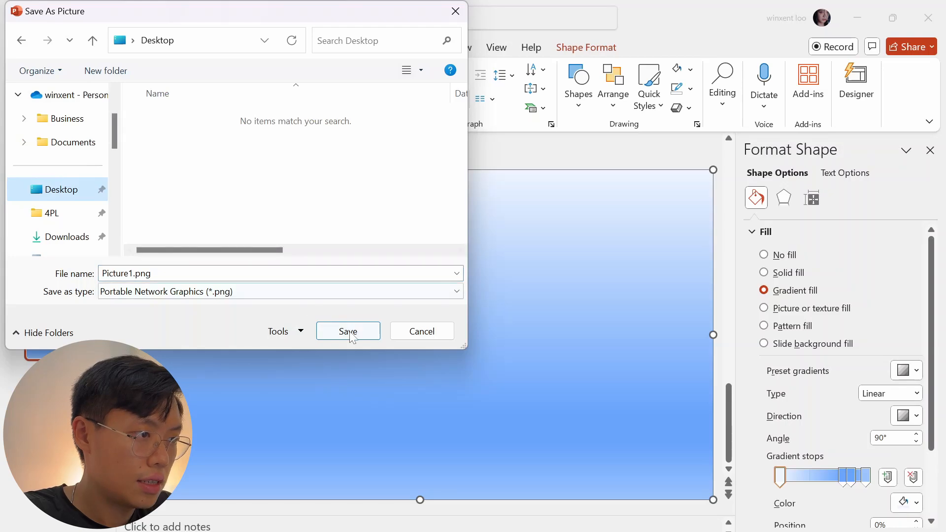
{"action": "left_click", "coordinate": [348, 332]}
{"action": "key", "text": "Escape"}
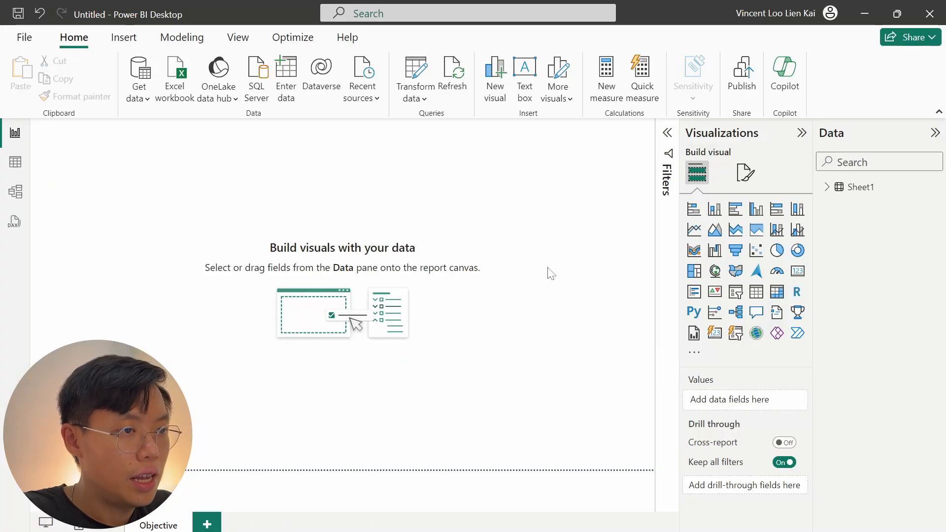
Use Picture1.png as the Objective canvas background, 0% transparency, Fit, then add a new page.
{"action": "left_click", "coordinate": [746, 172]}
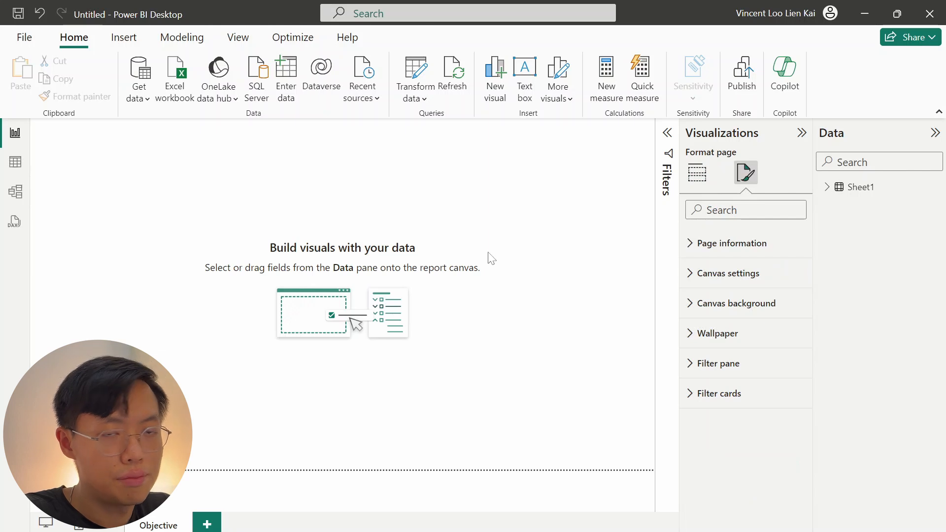
{"action": "left_click", "coordinate": [692, 305]}
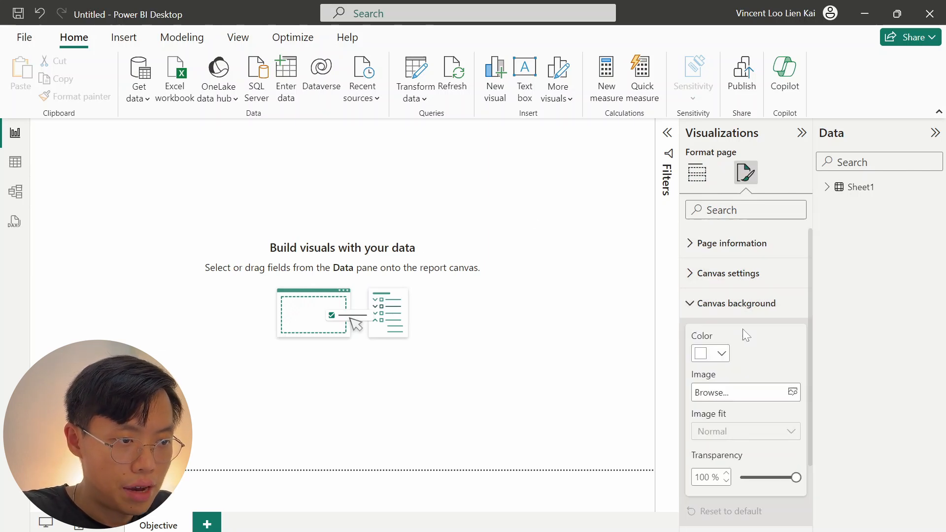
{"action": "left_click", "coordinate": [759, 397]}
{"action": "left_click", "coordinate": [179, 140]}
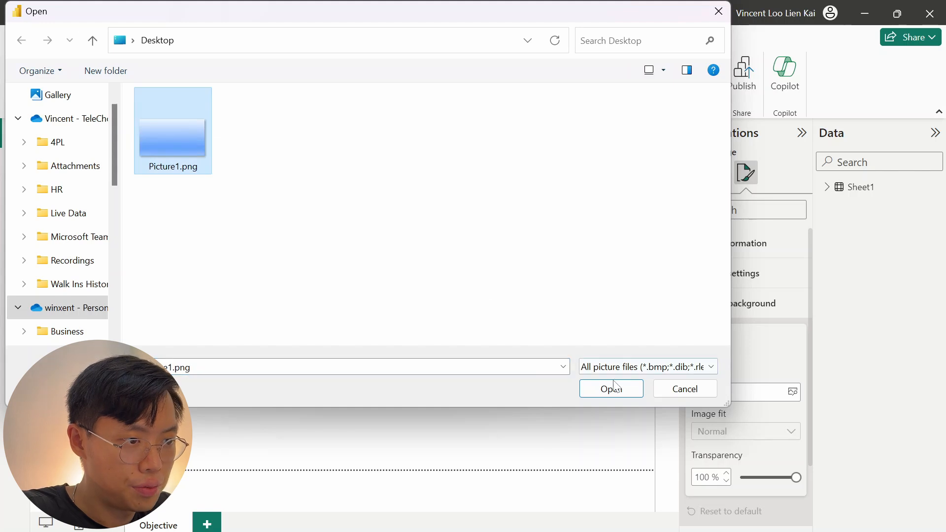
{"action": "left_click", "coordinate": [611, 386]}
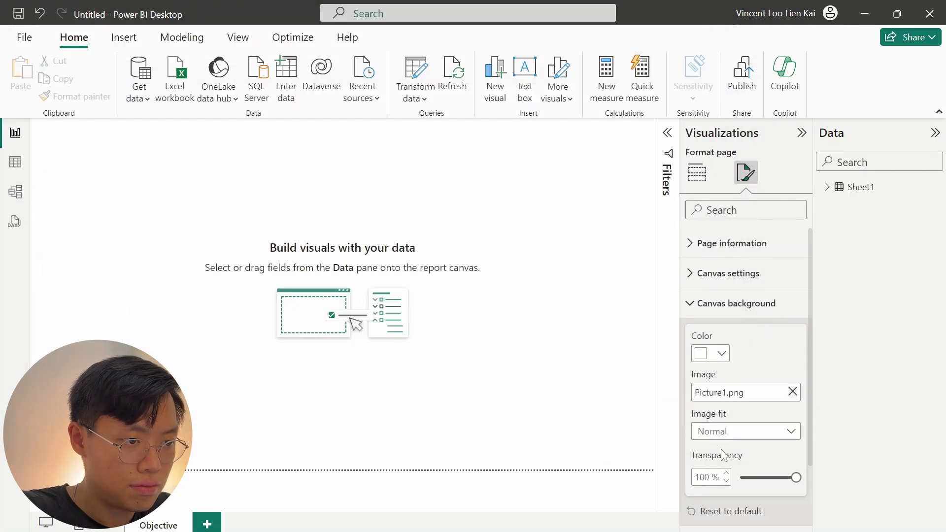
{"action": "left_click_drag", "start_coordinate": [793, 478], "coordinate": [670, 485]}
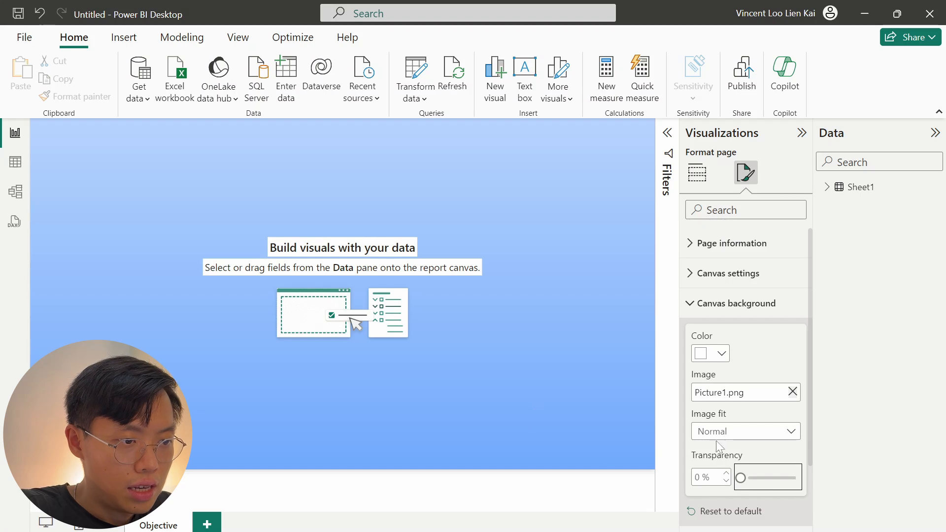
{"action": "left_click", "coordinate": [759, 432]}
{"action": "left_click", "coordinate": [742, 468]}
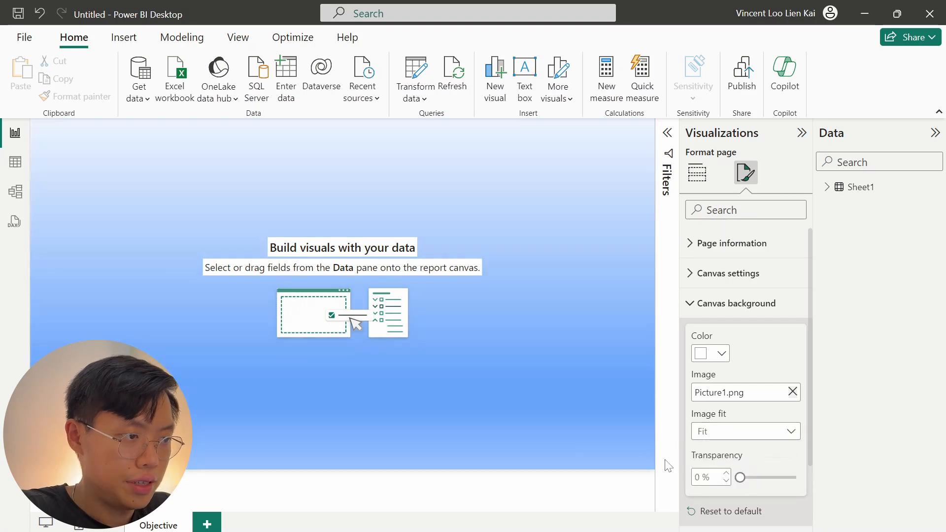
{"action": "left_click", "coordinate": [586, 490]}
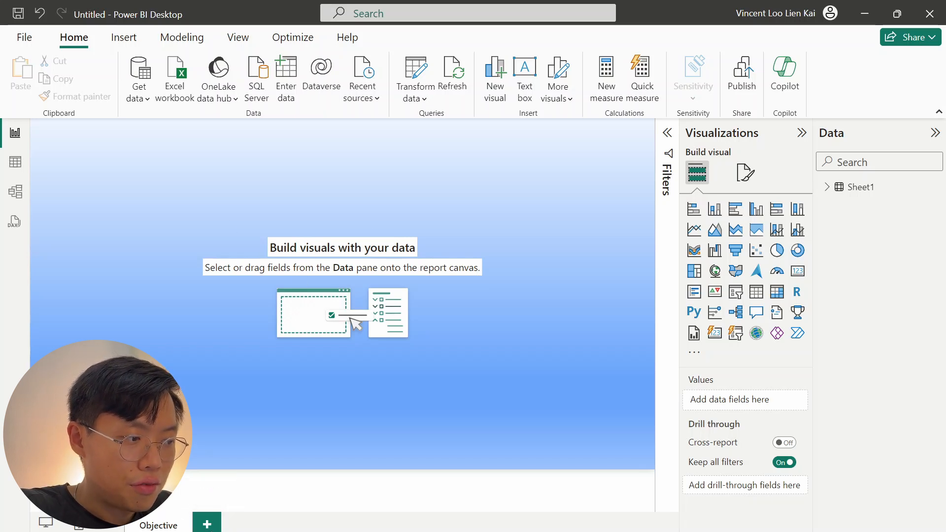
{"action": "left_click", "coordinate": [207, 524]}
Rename the new Page 1 to 'Dashboard'.
{"action": "right_click", "coordinate": [213, 526]}
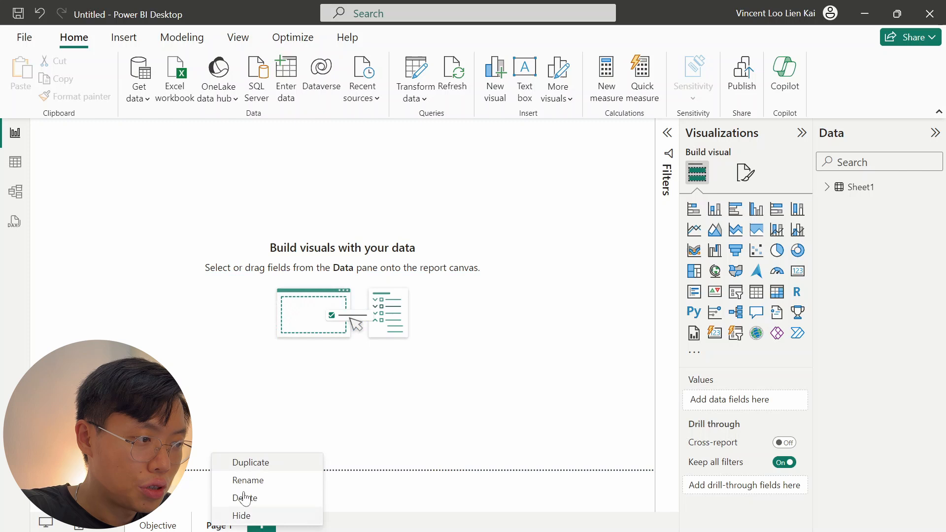
{"action": "left_click", "coordinate": [273, 486]}
{"action": "type", "text": "Dash"}
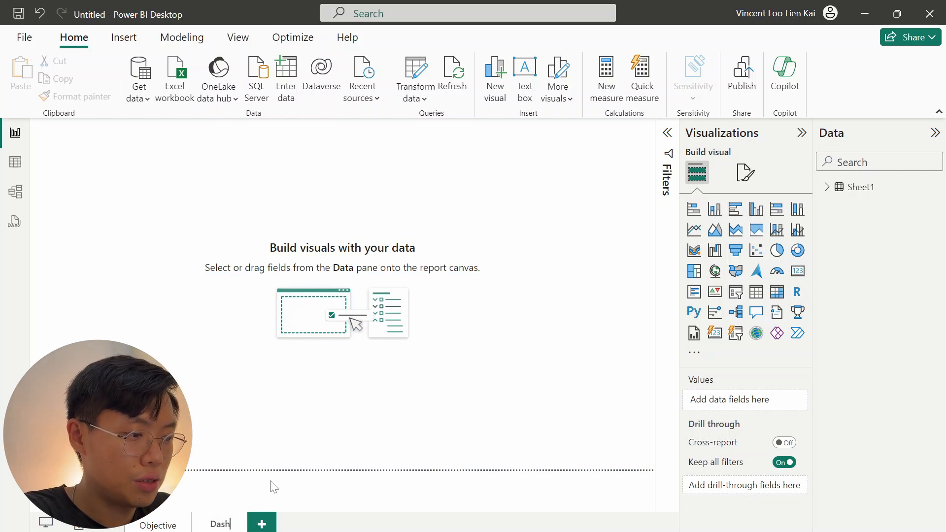
{"action": "type", "text": "board"}
{"action": "key", "text": "Return"}
Set Picture1.png as the Dashboard canvas background at 0% transparency with Fit.
{"action": "left_click", "coordinate": [745, 173]}
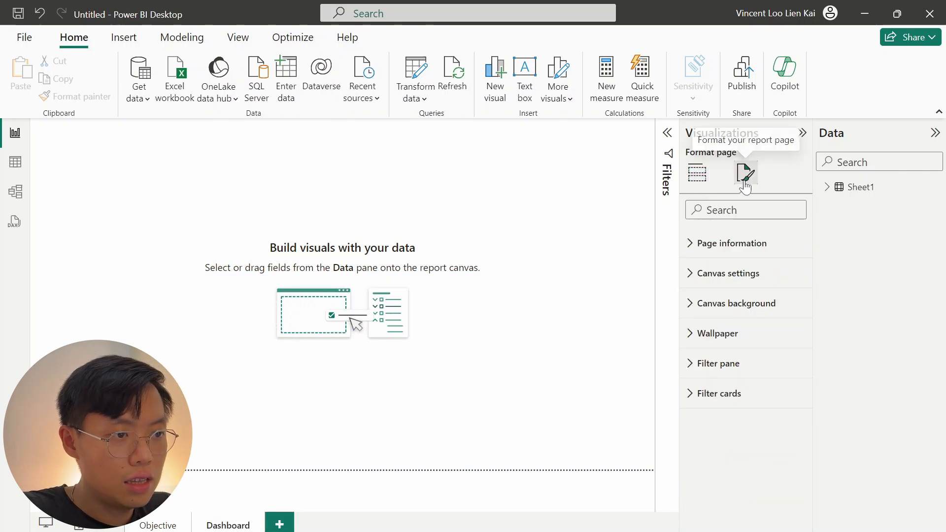
{"action": "left_click", "coordinate": [758, 304]}
{"action": "left_click", "coordinate": [786, 392]}
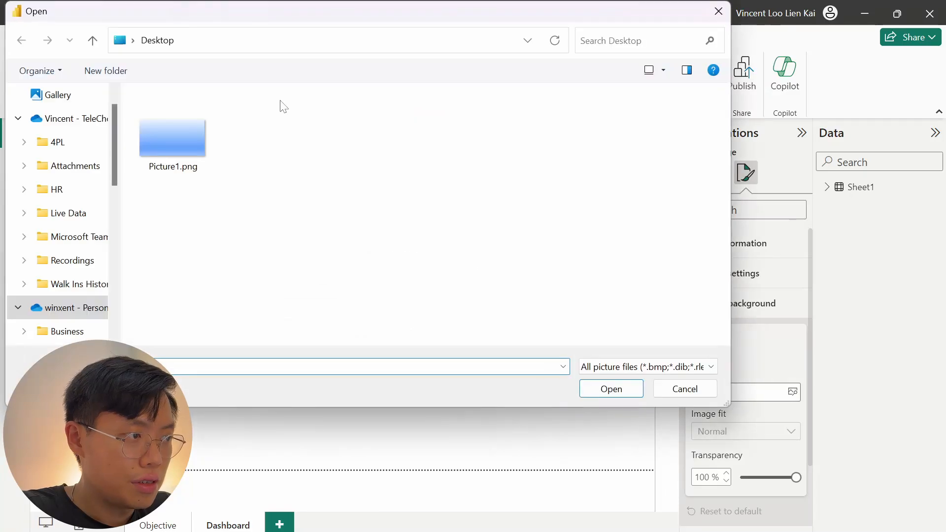
{"action": "left_click", "coordinate": [622, 392]}
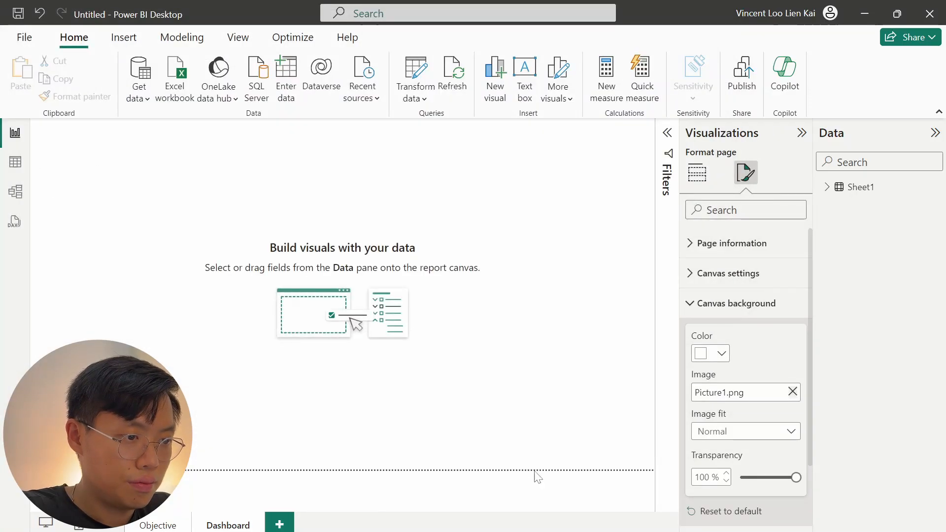
{"action": "left_click_drag", "start_coordinate": [794, 477], "coordinate": [740, 477]}
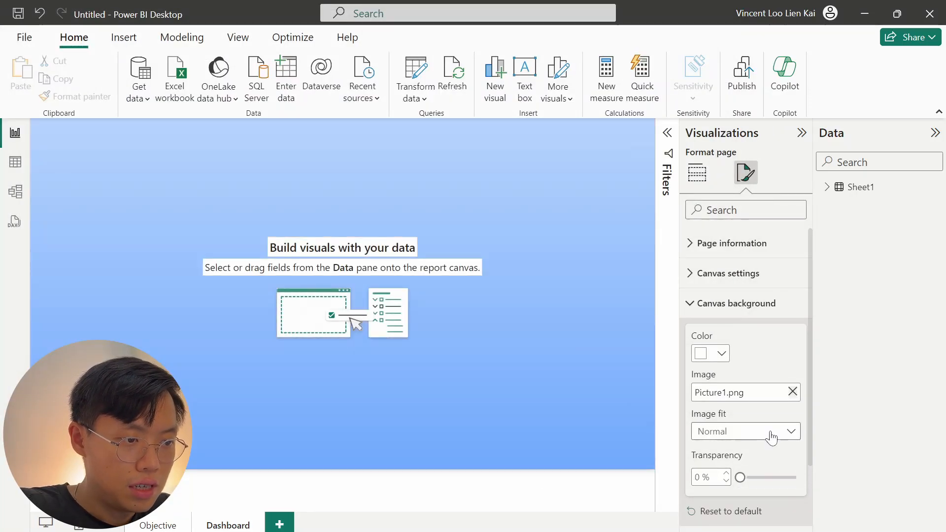
{"action": "left_click", "coordinate": [779, 432]}
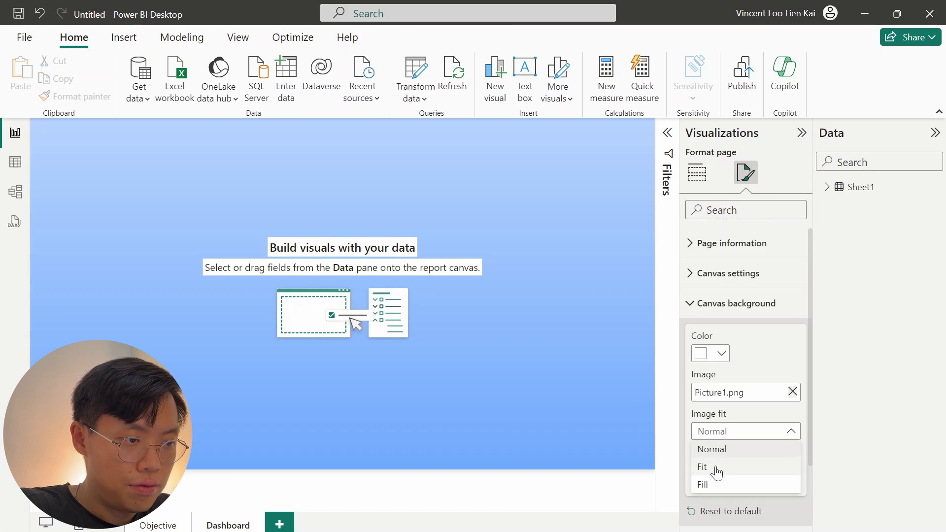
{"action": "left_click", "coordinate": [712, 469]}
{"action": "left_click", "coordinate": [528, 491]}
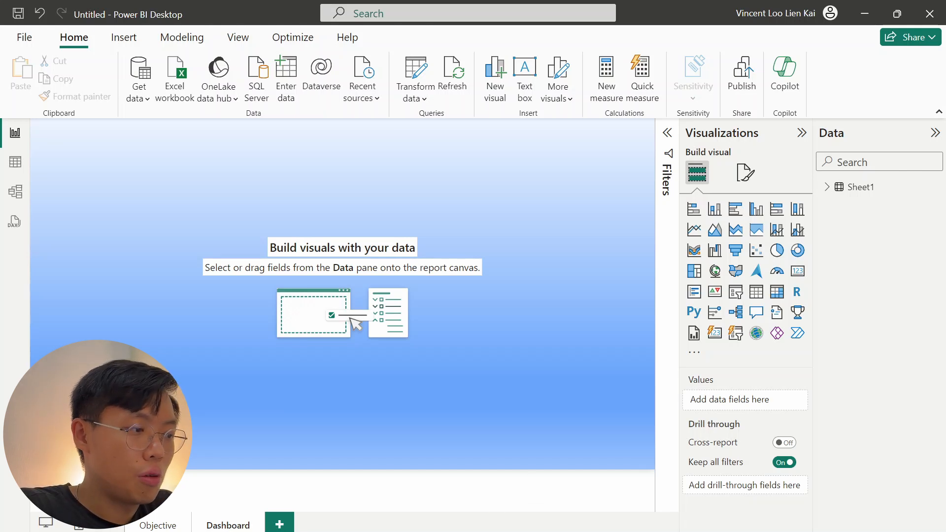
Read slide 1's admission-test objective in PowerPoint, then return to Power BI's Objective page.
{"action": "left_click", "coordinate": [146, 527]}
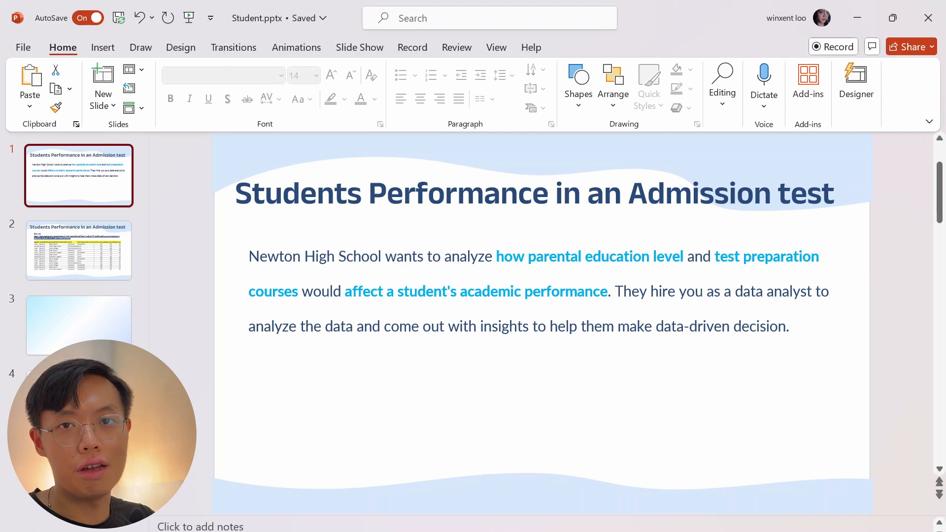
{"action": "left_click_drag", "start_coordinate": [249, 256], "coordinate": [789, 329]}
{"action": "left_click", "coordinate": [740, 406]}
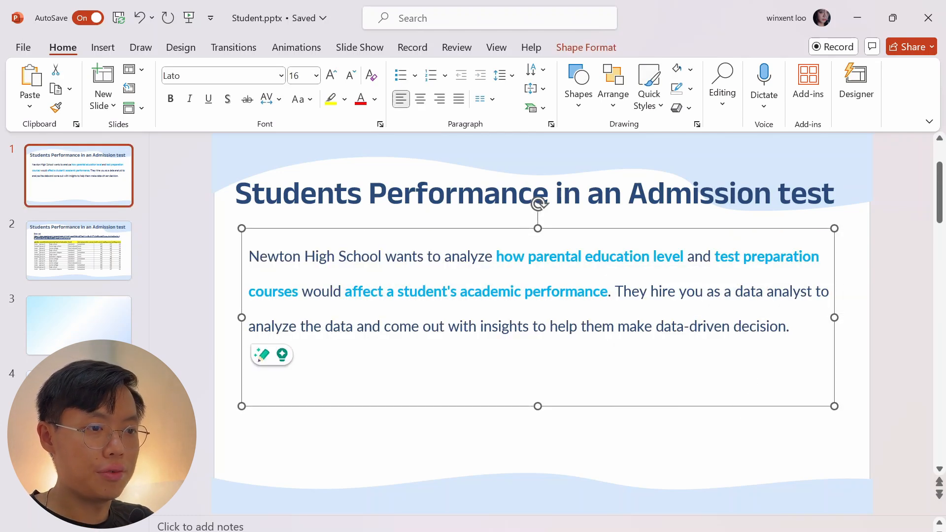
{"action": "left_click", "coordinate": [183, 531]}
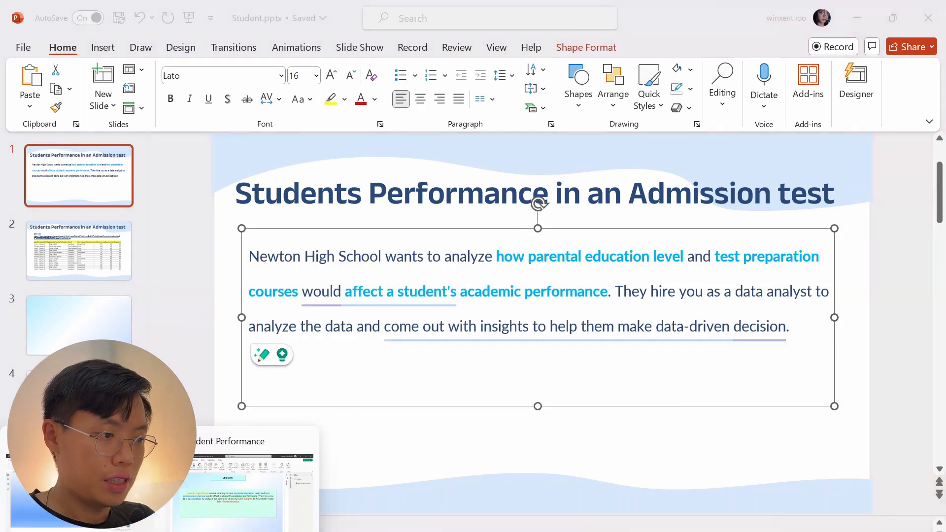
{"action": "left_click", "coordinate": [42, 521]}
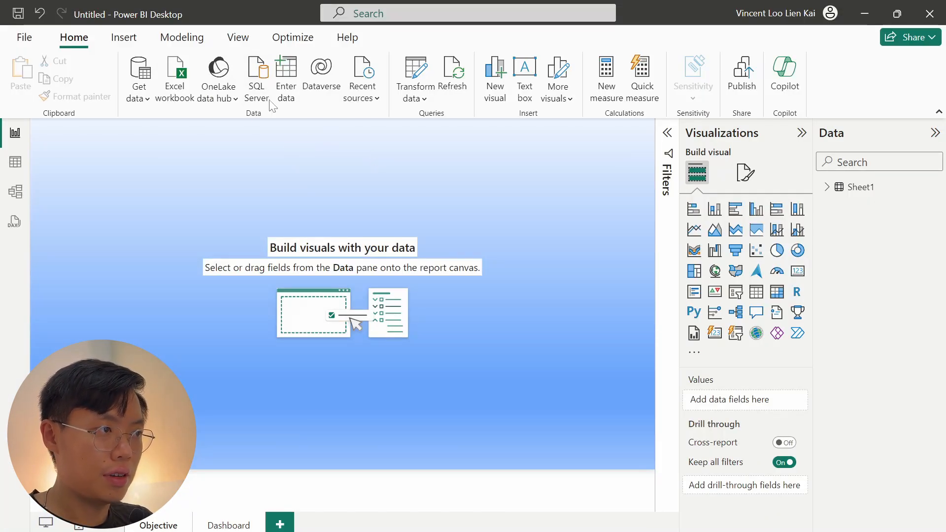
Insert a rectangle shape and size it into a wide bar near the page top.
{"action": "left_click", "coordinate": [124, 40]}
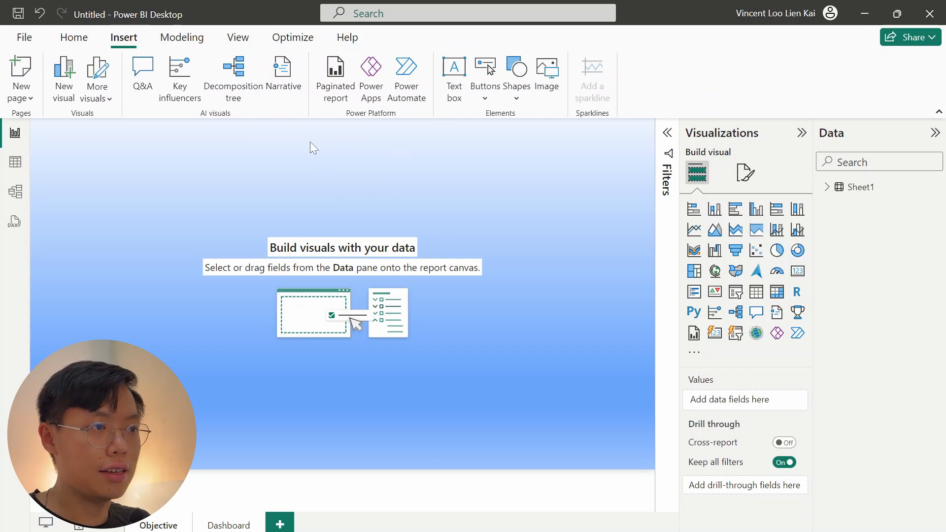
{"action": "left_click", "coordinate": [486, 101]}
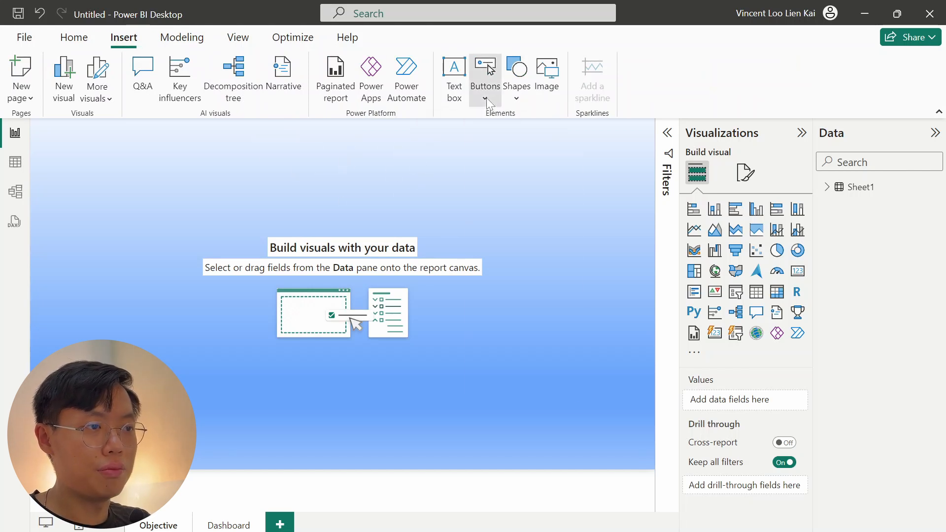
{"action": "left_click", "coordinate": [518, 101]}
{"action": "left_click", "coordinate": [529, 148]}
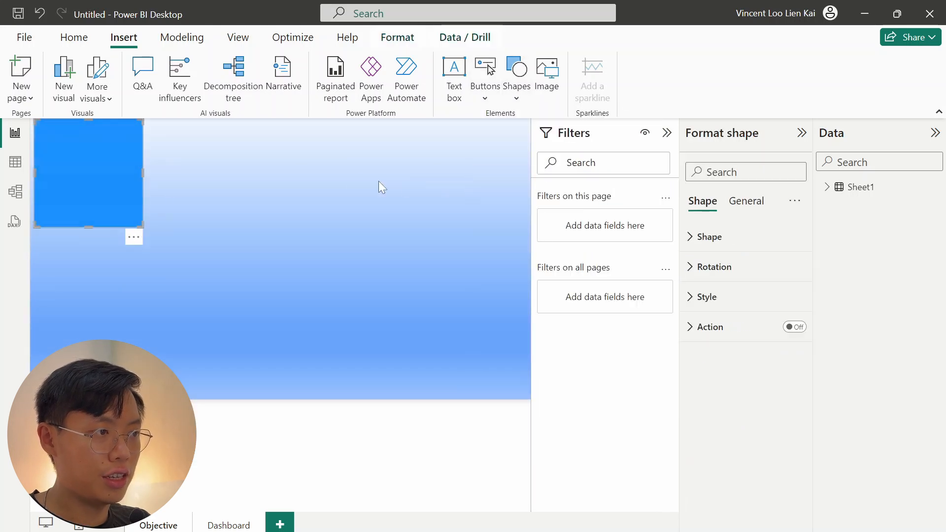
{"action": "left_click_drag", "start_coordinate": [114, 165], "coordinate": [278, 184]}
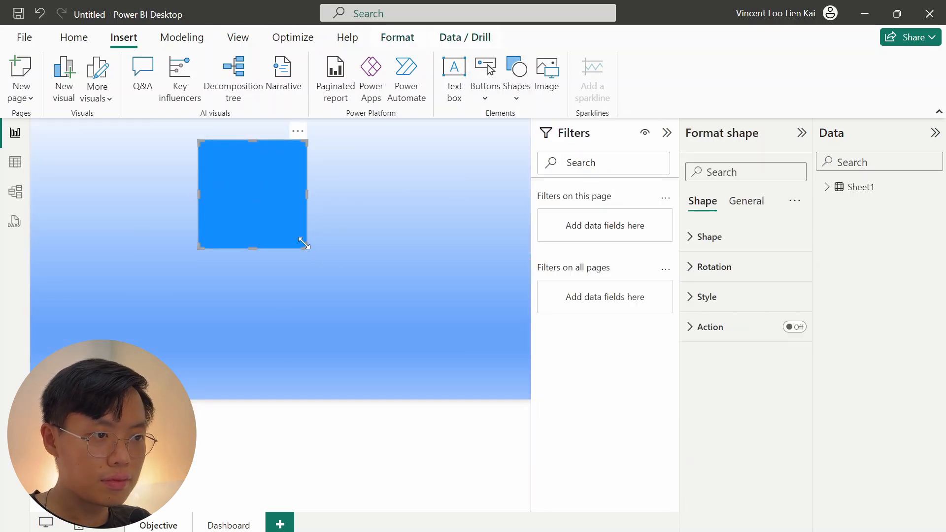
{"action": "left_click_drag", "start_coordinate": [308, 247], "coordinate": [360, 170]}
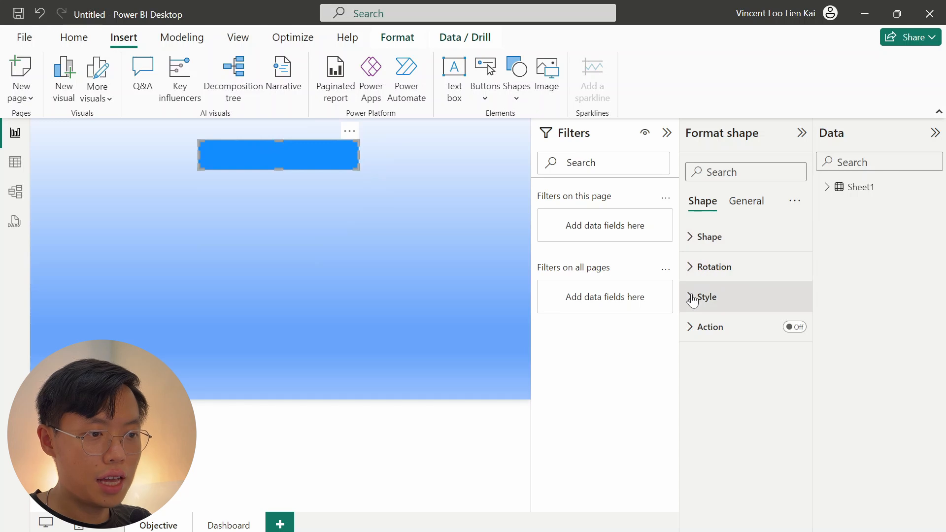
Label the shape 'Objective' in black DIN font at a larger size.
{"action": "left_click", "coordinate": [710, 297]}
{"action": "scroll", "coordinate": [722, 298], "scroll_direction": "down", "scroll_amount": 3}
{"action": "left_click", "coordinate": [696, 396]}
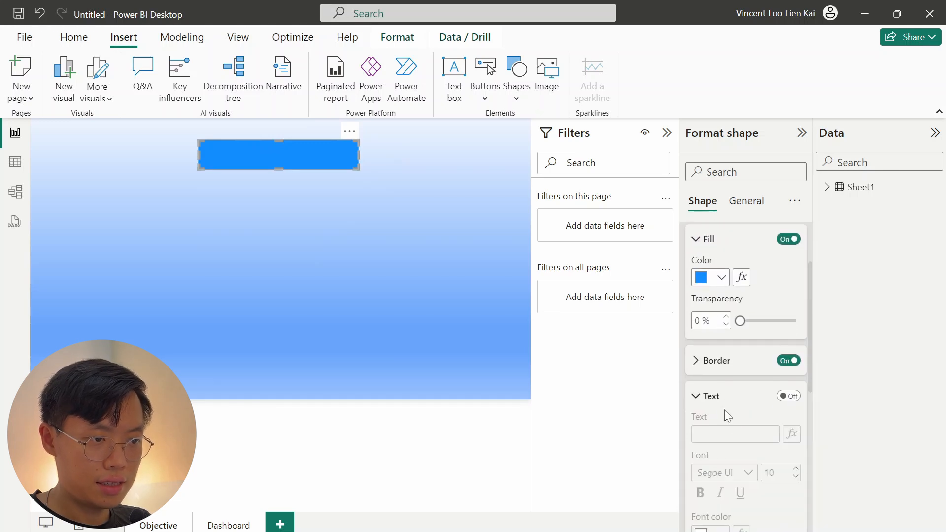
{"action": "left_click", "coordinate": [788, 397]}
{"action": "left_click", "coordinate": [735, 434]}
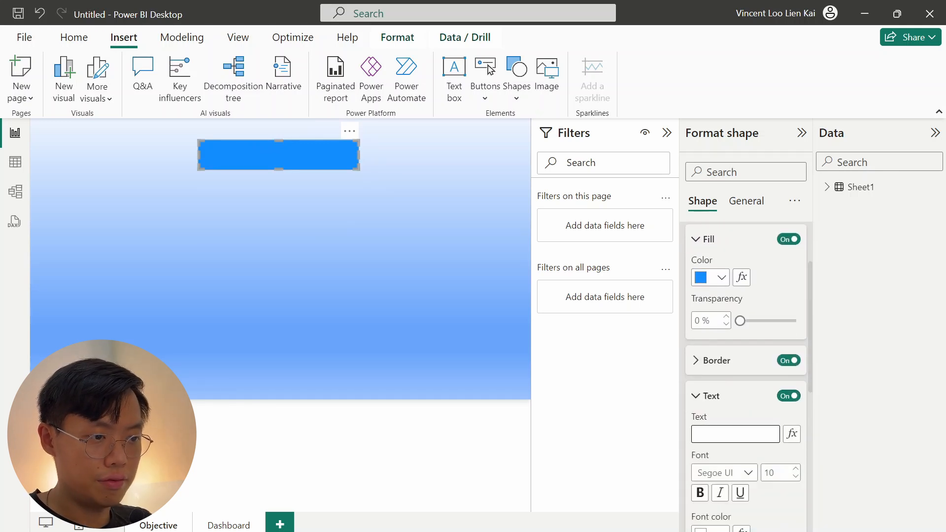
{"action": "type", "text": "Objective"}
{"action": "left_click", "coordinate": [668, 133]}
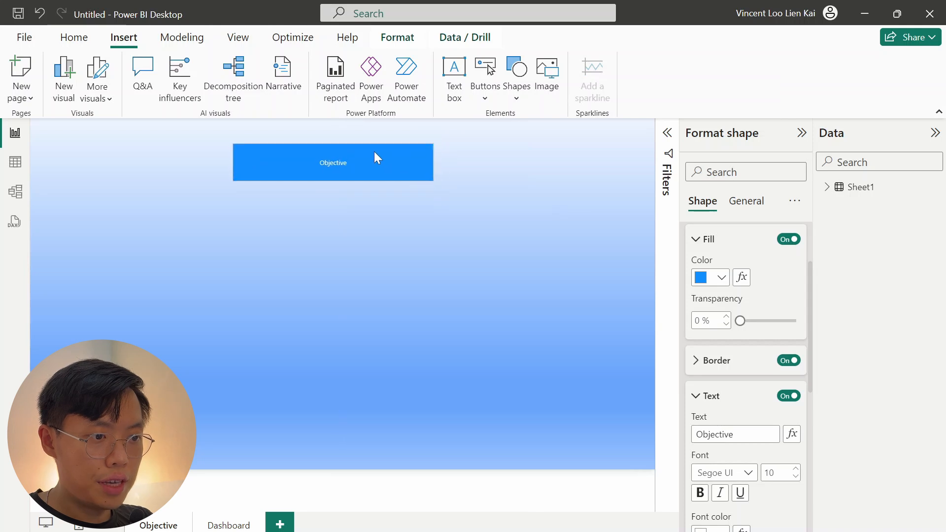
{"action": "scroll", "coordinate": [739, 380], "scroll_direction": "down", "scroll_amount": 1}
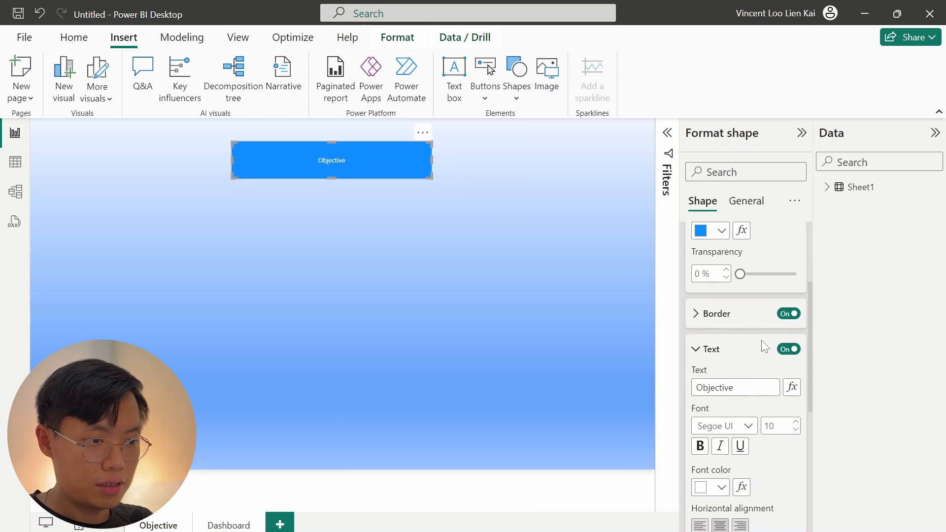
{"action": "left_click", "coordinate": [720, 488]}
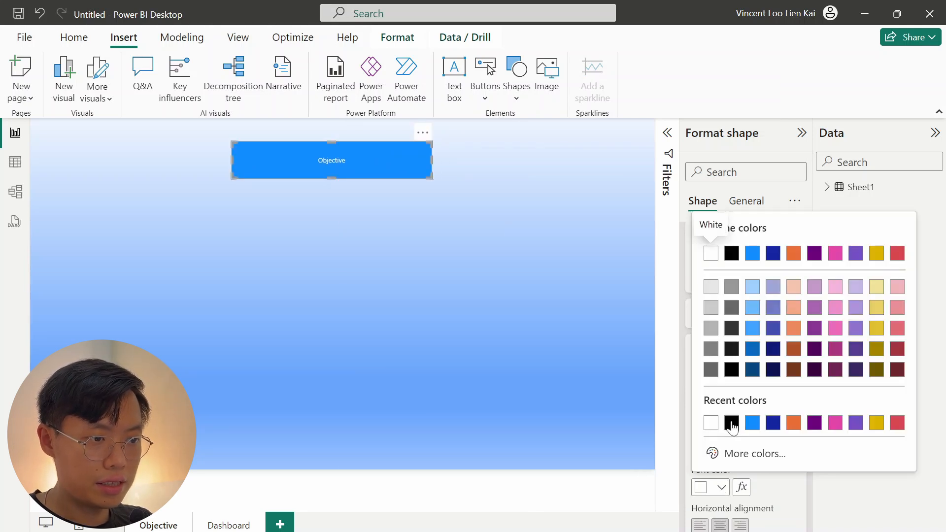
{"action": "left_click", "coordinate": [731, 251]}
{"action": "left_click", "coordinate": [745, 427]}
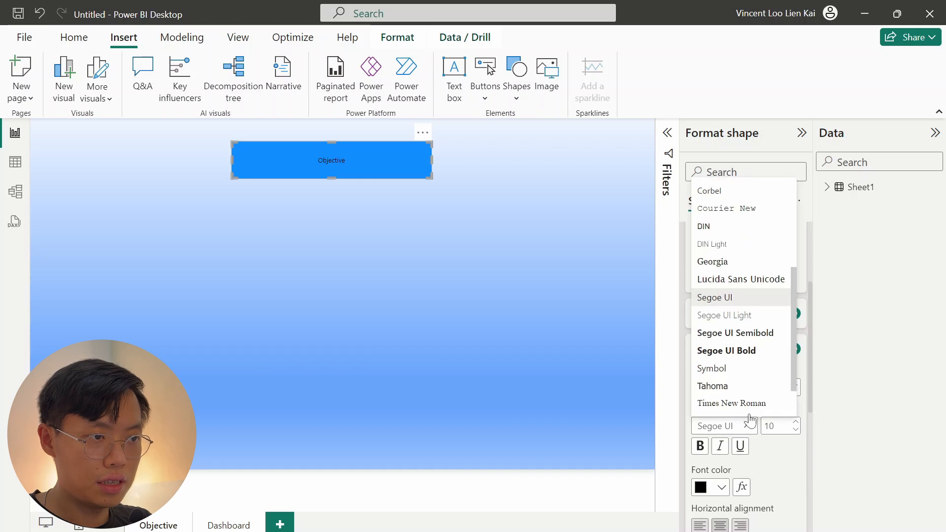
{"action": "scroll", "coordinate": [747, 418], "scroll_direction": "down", "scroll_amount": 1}
{"action": "left_click", "coordinate": [716, 199]}
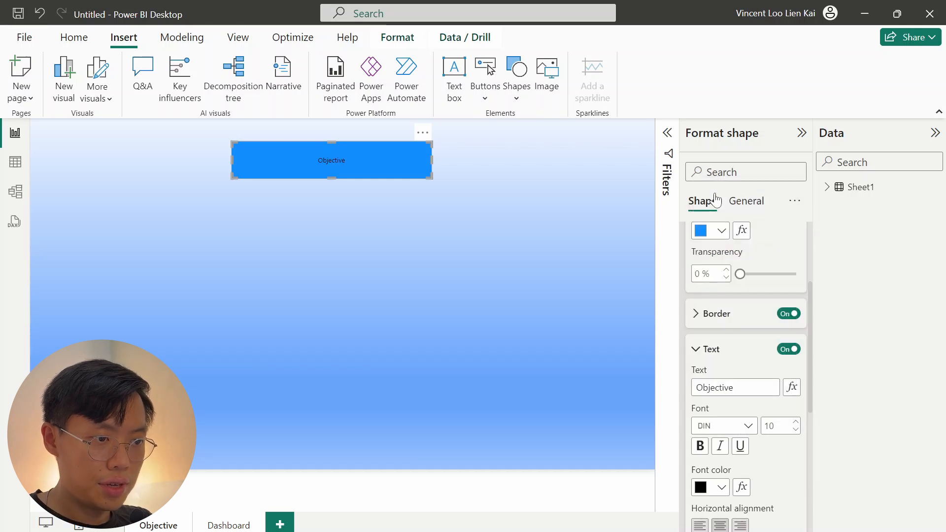
{"action": "left_click", "coordinate": [795, 422]}
{"action": "left_click", "coordinate": [700, 350]}
{"action": "scroll", "coordinate": [729, 353], "scroll_direction": "up", "scroll_amount": 1}
Fill the shape #A5FFE1, remove its border, and make it a rounded rectangle.
{"action": "left_click", "coordinate": [721, 315]}
{"action": "left_click", "coordinate": [740, 282]}
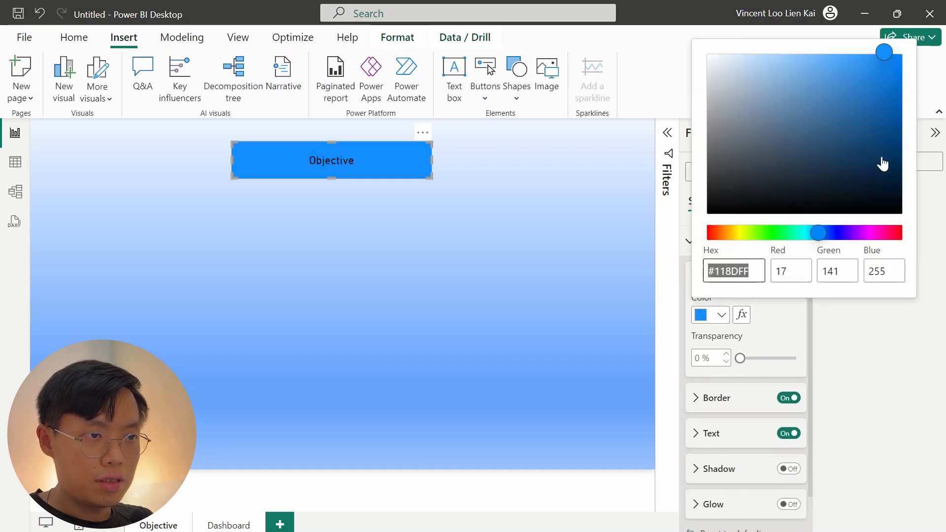
{"action": "left_click", "coordinate": [812, 234]}
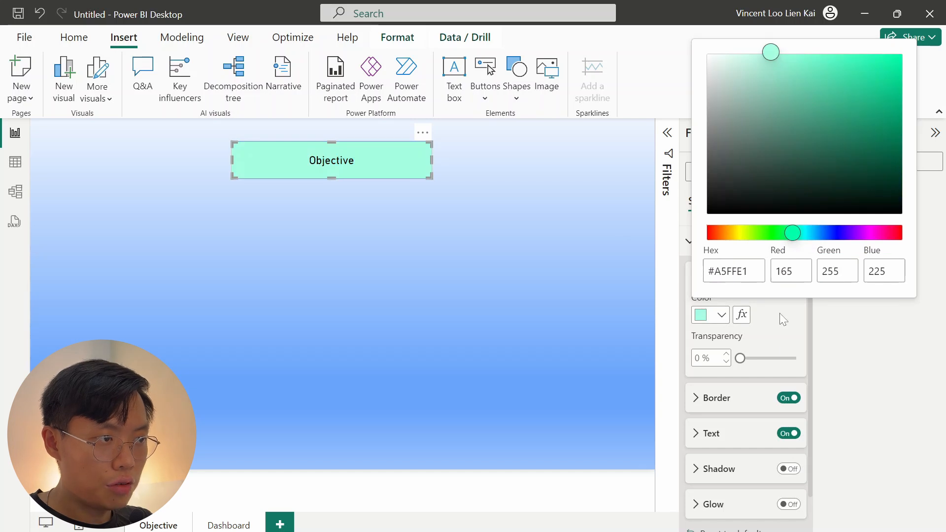
{"action": "left_click", "coordinate": [783, 319]}
{"action": "left_click", "coordinate": [789, 398]}
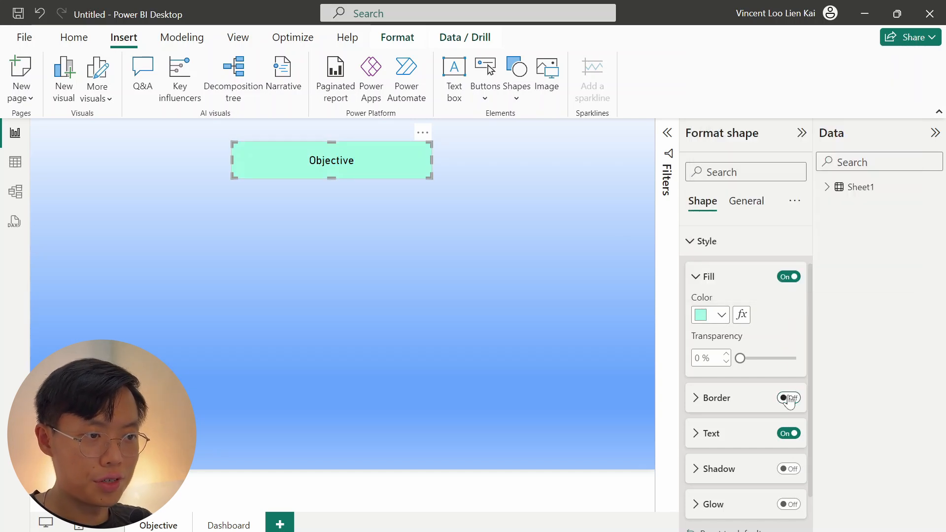
{"action": "scroll", "coordinate": [744, 296], "scroll_direction": "up", "scroll_amount": 2}
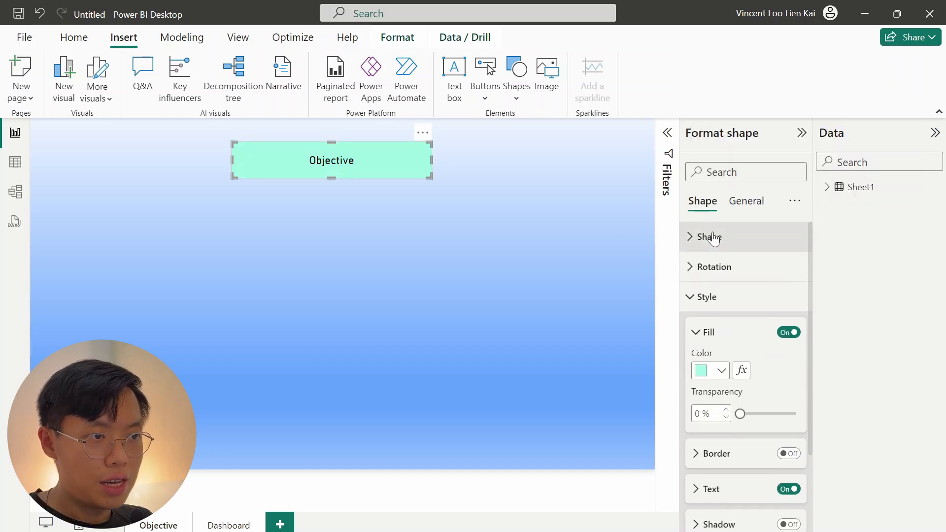
{"action": "left_click", "coordinate": [714, 237]}
{"action": "left_click", "coordinate": [759, 290]}
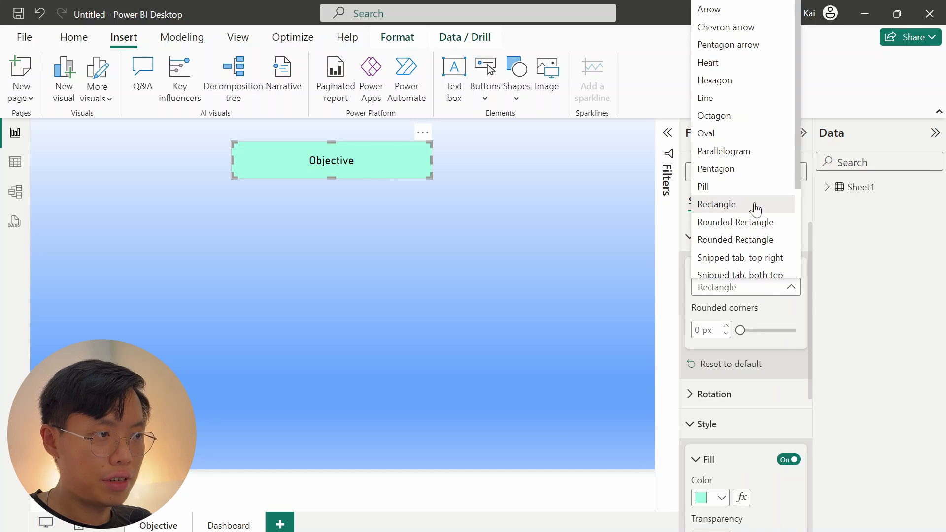
{"action": "left_click", "coordinate": [767, 223]}
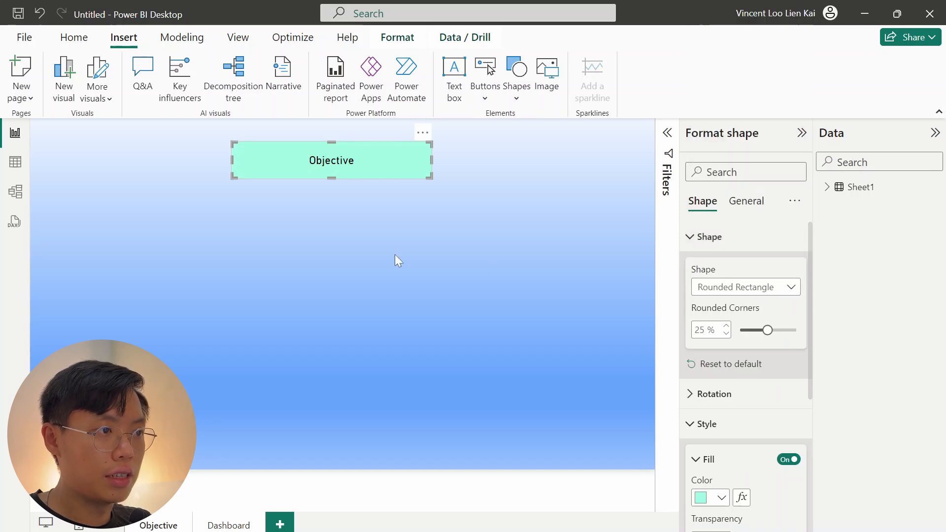
{"action": "left_click", "coordinate": [438, 190]}
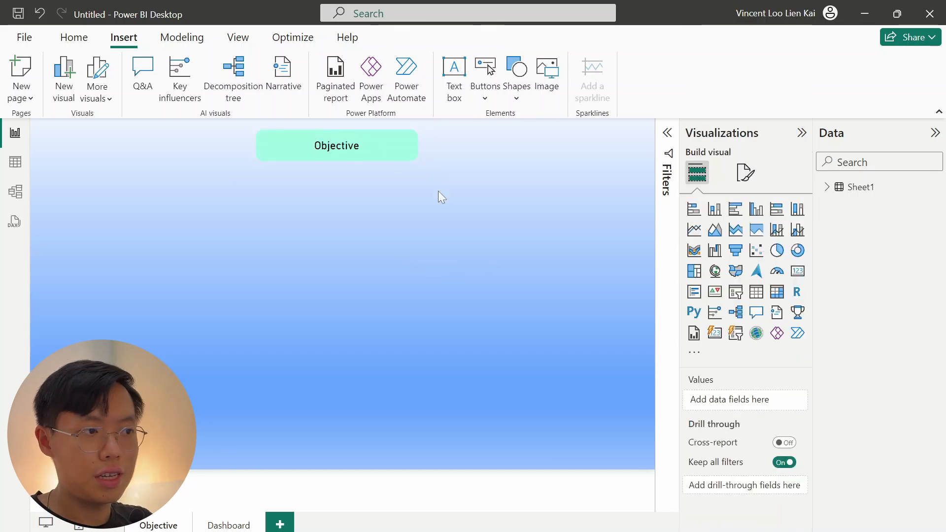
{"action": "left_click", "coordinate": [392, 137]}
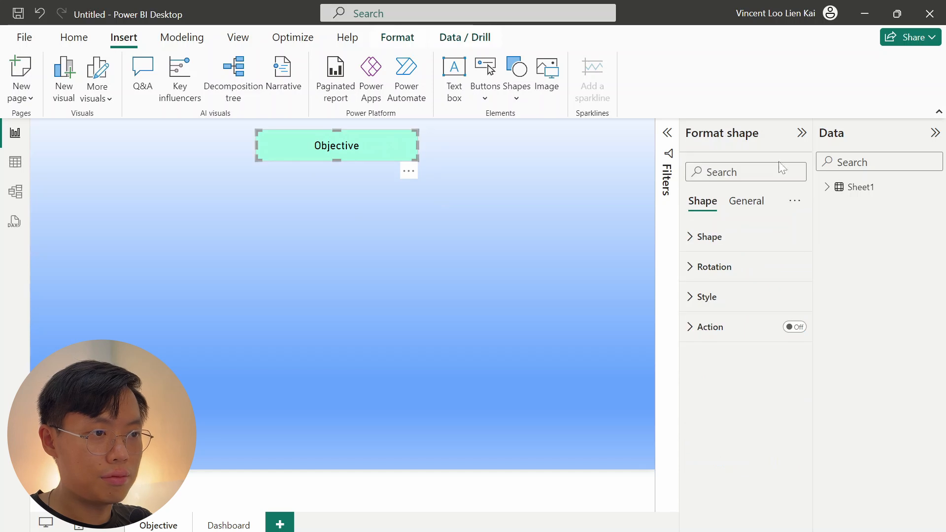
{"action": "left_click", "coordinate": [752, 205]}
{"action": "left_click", "coordinate": [702, 201]}
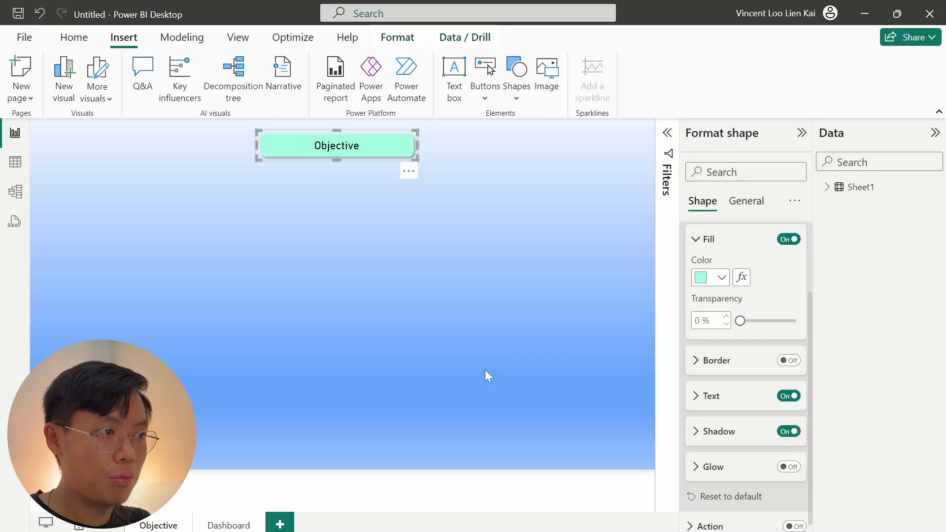
{"action": "left_click", "coordinate": [471, 335]}
{"action": "left_click", "coordinate": [413, 163]}
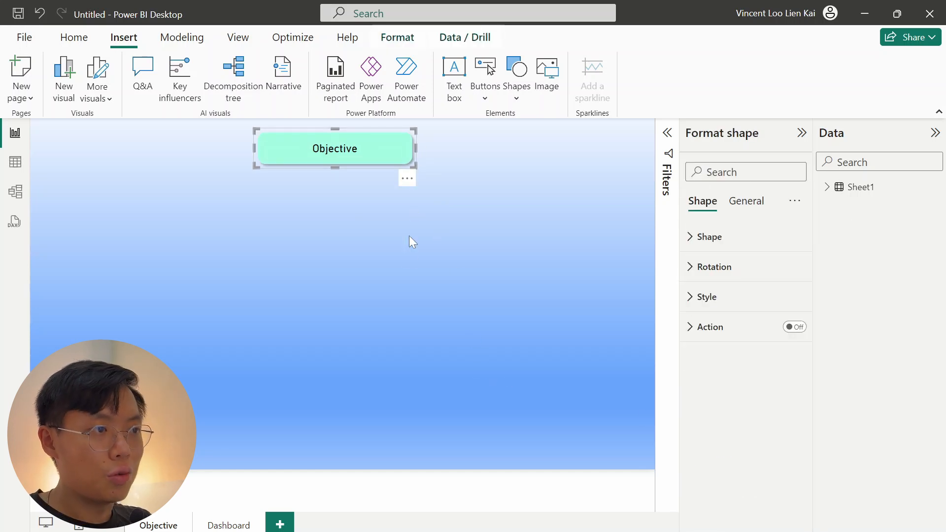
{"action": "left_click", "coordinate": [414, 247]}
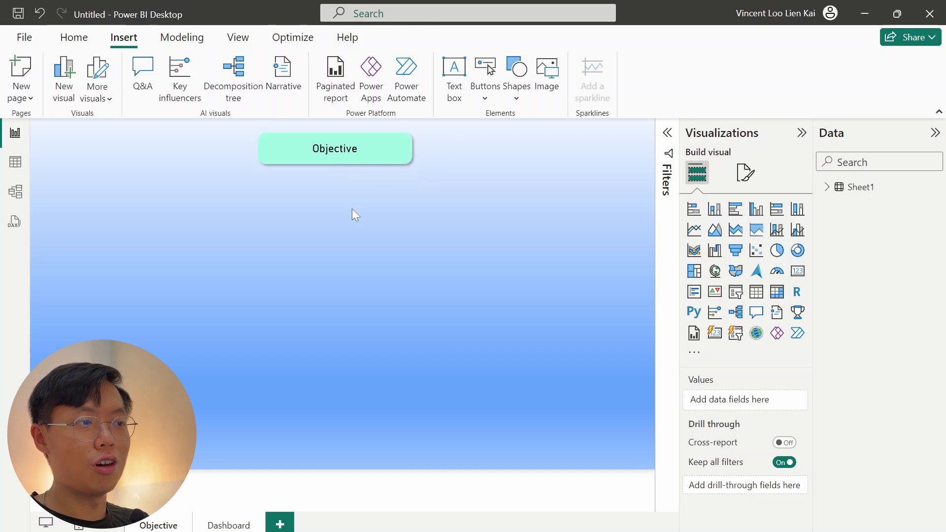
{"action": "left_click", "coordinate": [336, 153]}
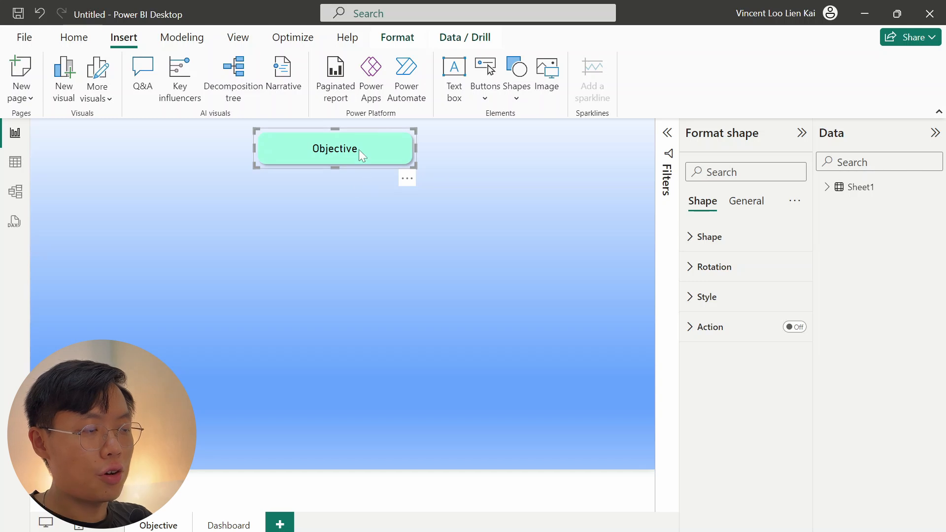
Duplicate the Objective shape, move the copy below the original and enlarge it.
{"action": "key", "text": "ctrl+c"}
{"action": "key", "text": "ctrl+v"}
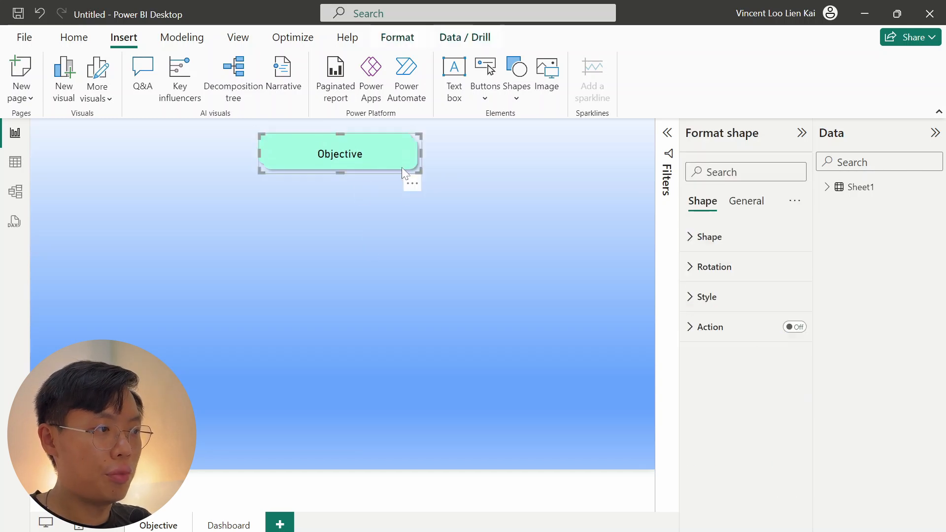
{"action": "left_click_drag", "start_coordinate": [390, 155], "coordinate": [608, 382]}
{"action": "mouse_move", "coordinate": [496, 300]}
{"action": "left_mouse_down"}
{"action": "mouse_move", "coordinate": [482, 324]}
{"action": "mouse_move", "coordinate": [486, 310]}
{"action": "left_mouse_up"}
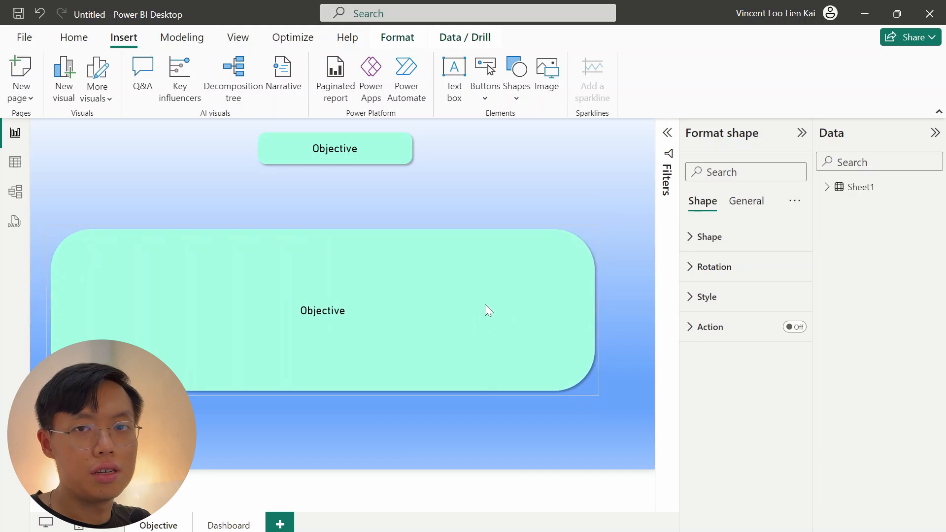
{"action": "left_click", "coordinate": [484, 423]}
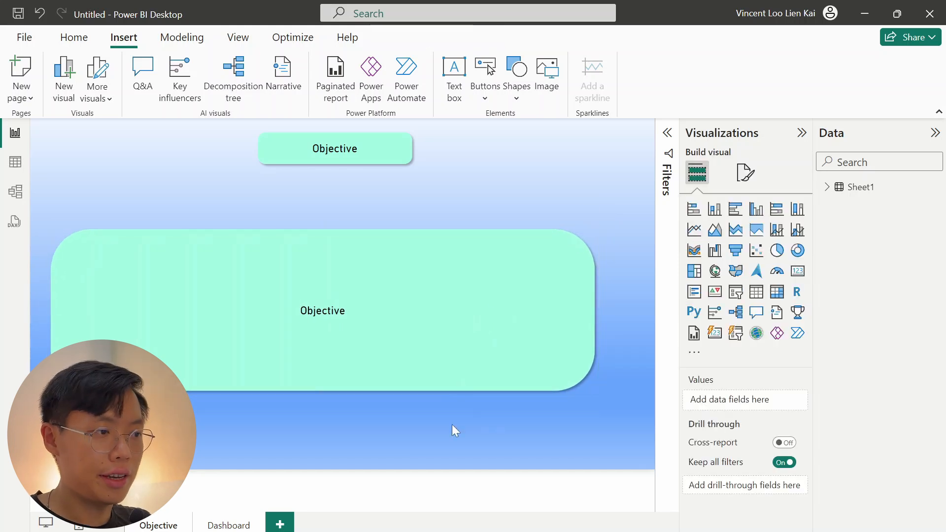
{"action": "left_click", "coordinate": [489, 317]}
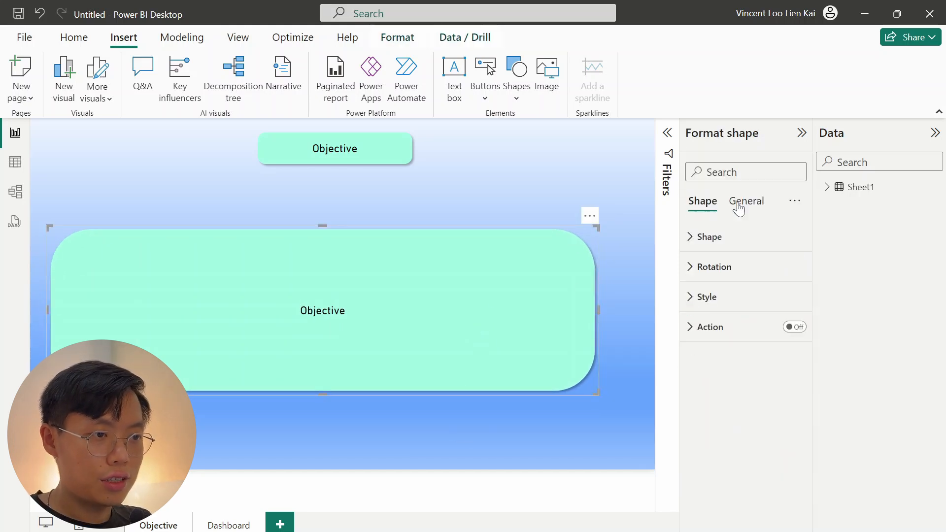
Fill the large copy light blue, then select the slide's objective paragraph in PowerPoint.
{"action": "left_click", "coordinate": [730, 298]}
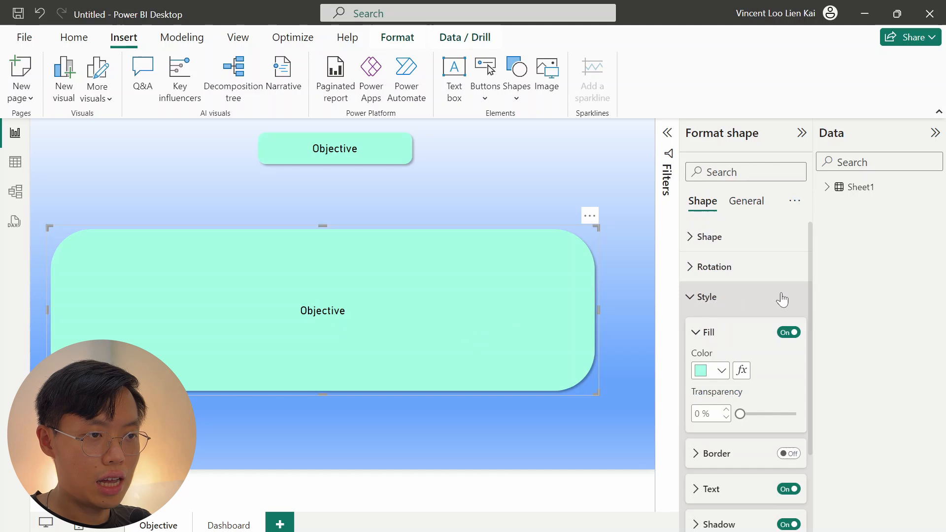
{"action": "left_click", "coordinate": [718, 371]}
{"action": "left_click", "coordinate": [753, 169]}
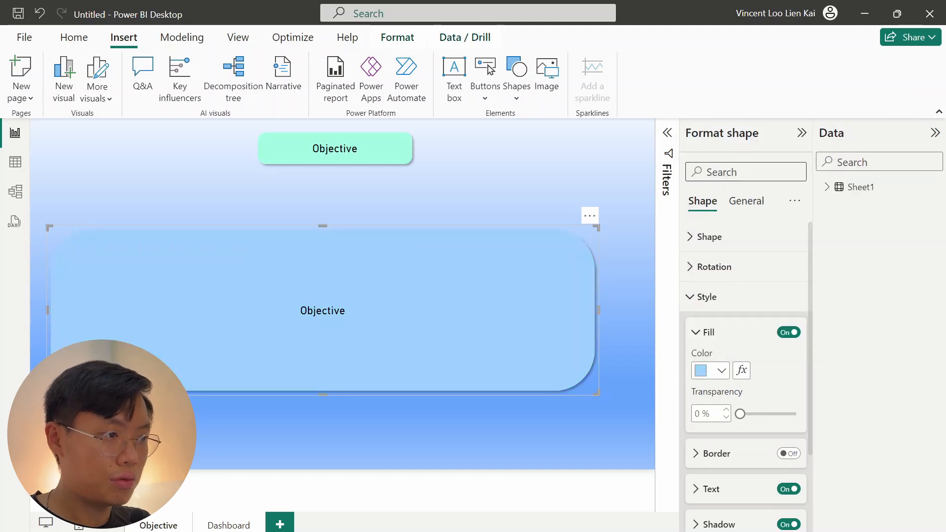
{"action": "left_click", "coordinate": [430, 418]}
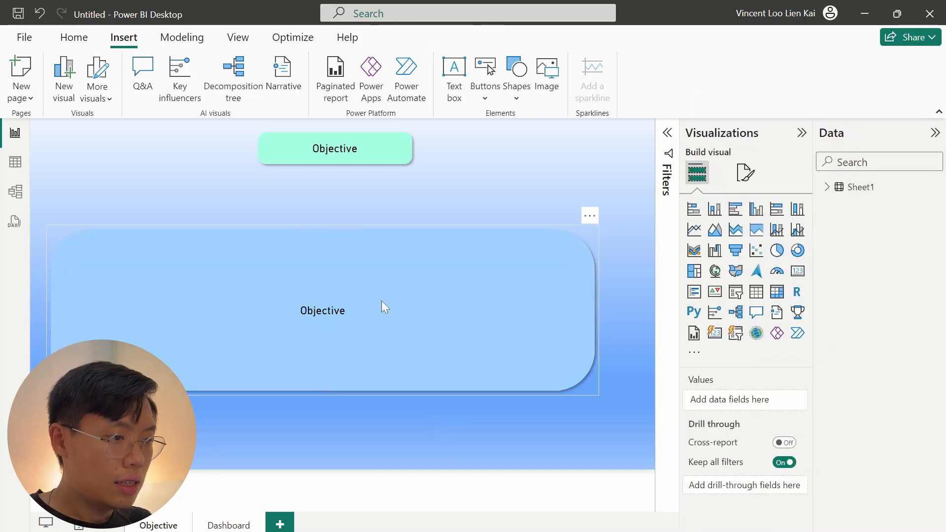
{"action": "left_click_drag", "start_coordinate": [411, 300], "coordinate": [424, 311]}
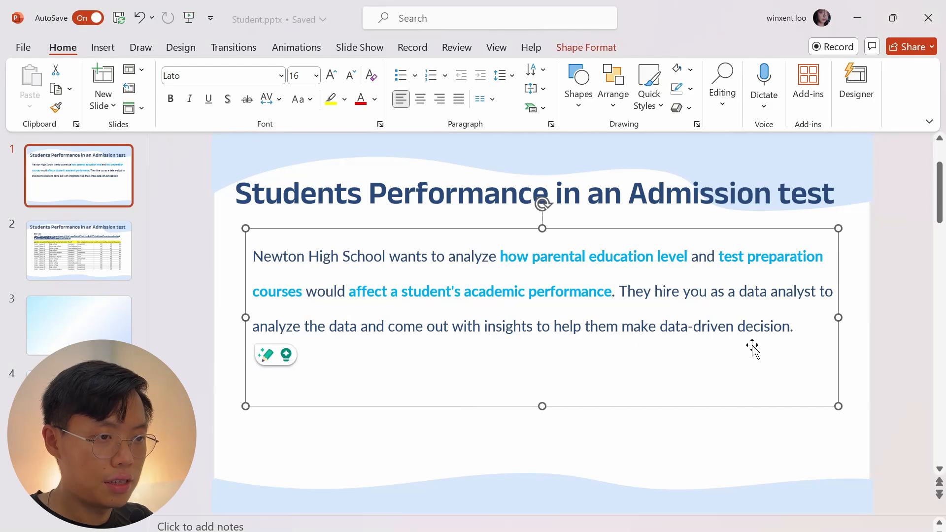
{"action": "left_click", "coordinate": [790, 326]}
{"action": "key", "text": "ctrl+a"}
{"action": "key", "text": "ctrl+c"}
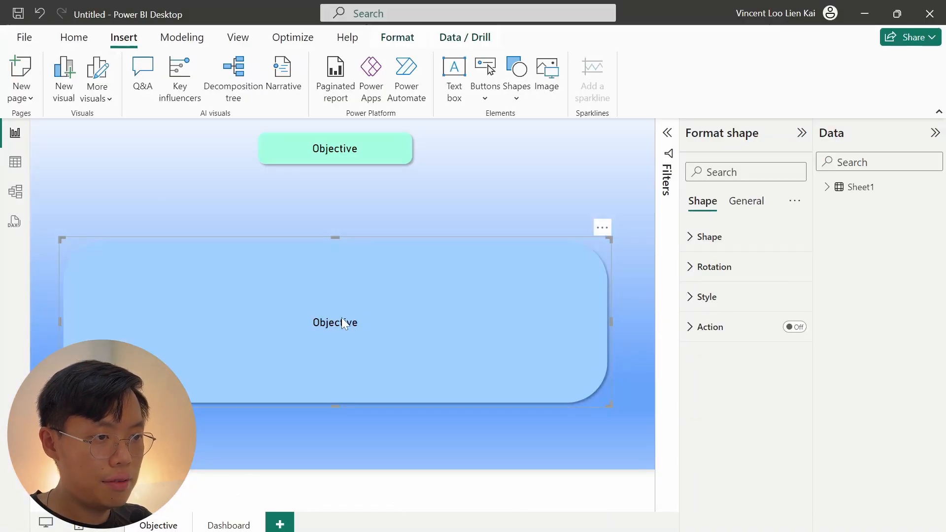
Switch off the light-blue box's built-in text so it shows no label.
{"action": "left_click", "coordinate": [710, 296]}
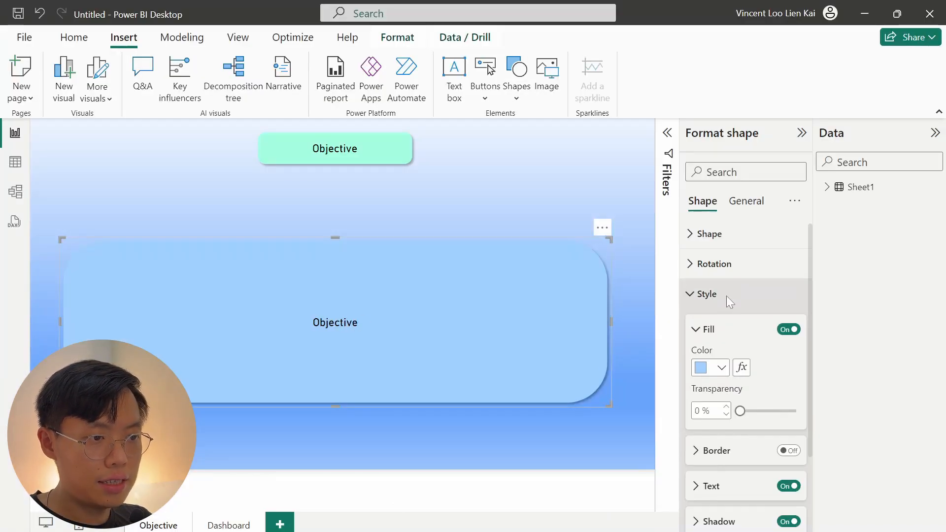
{"action": "scroll", "coordinate": [744, 389], "scroll_direction": "down", "scroll_amount": 2}
{"action": "left_click", "coordinate": [744, 397]}
{"action": "scroll", "coordinate": [743, 389], "scroll_direction": "down", "scroll_amount": 2}
{"action": "left_click", "coordinate": [742, 341]}
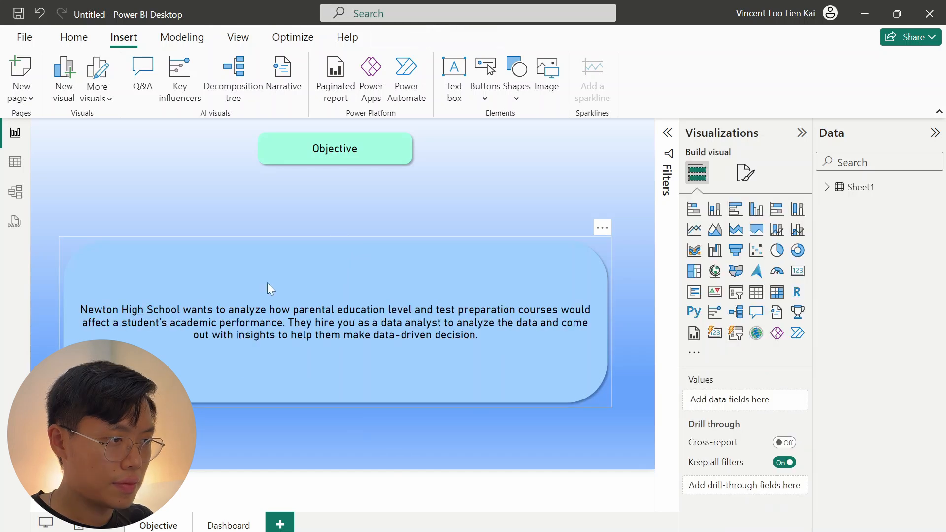
{"action": "left_click", "coordinate": [308, 340]}
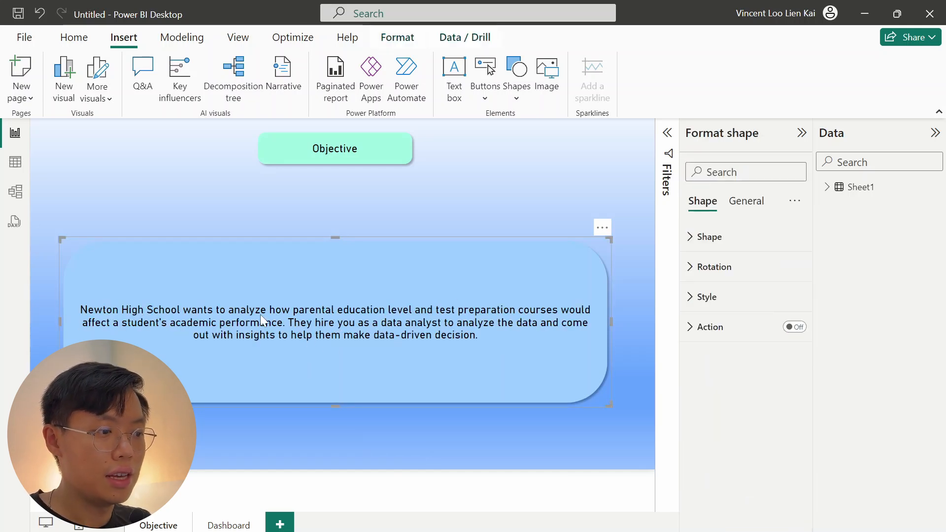
{"action": "mouse_move", "coordinate": [285, 531]}
{"action": "mouse_move", "coordinate": [165, 531]}
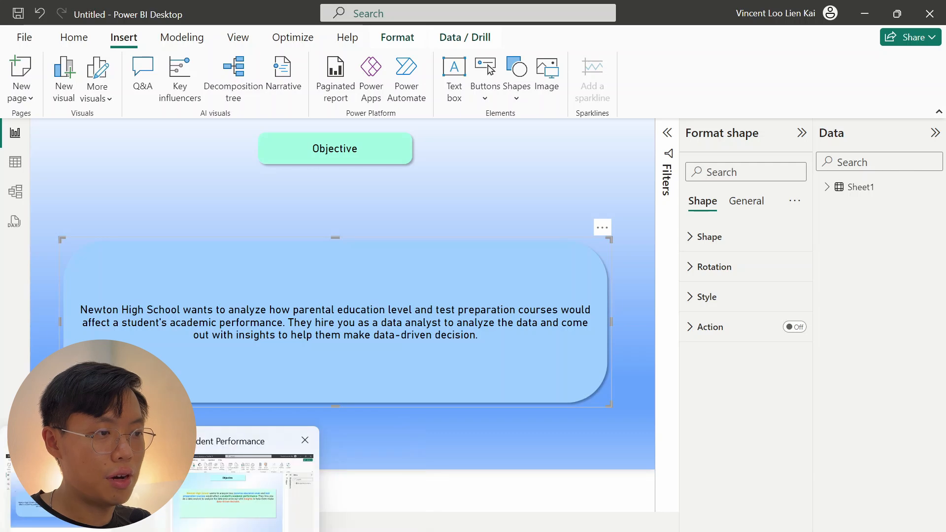
{"action": "left_click", "coordinate": [246, 512]}
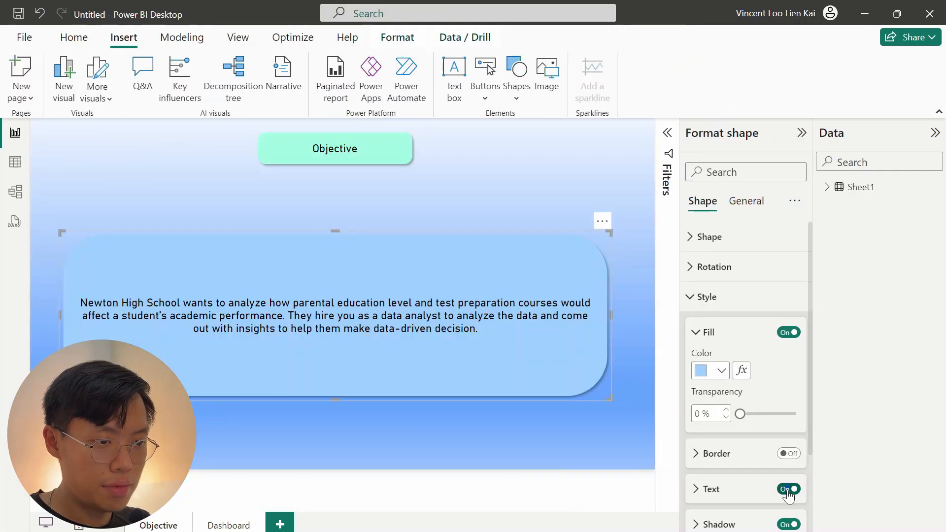
{"action": "left_click", "coordinate": [791, 490]}
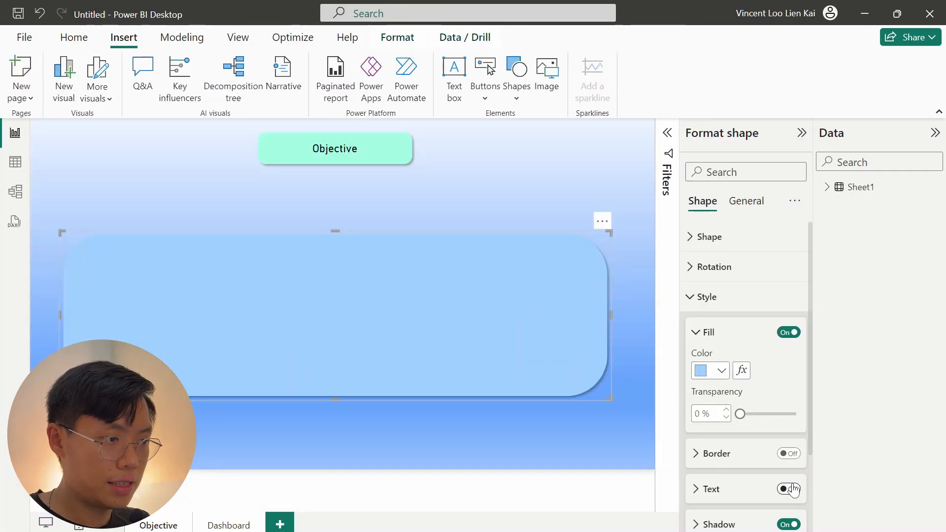
{"action": "left_click", "coordinate": [405, 509]}
Paste the objective paragraph into a new text box over the blue box, 24 pt, centred, no background.
{"action": "left_click", "coordinate": [454, 79]}
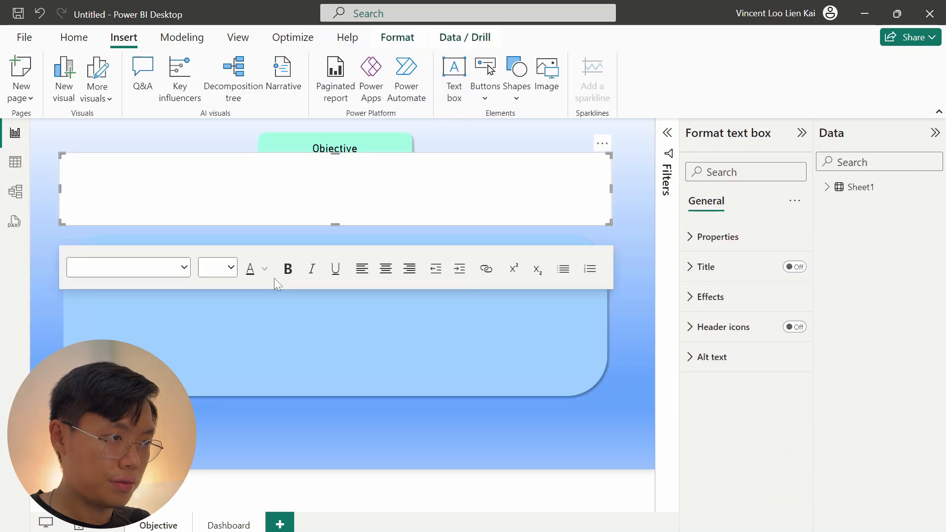
{"action": "key", "text": "ctrl+v"}
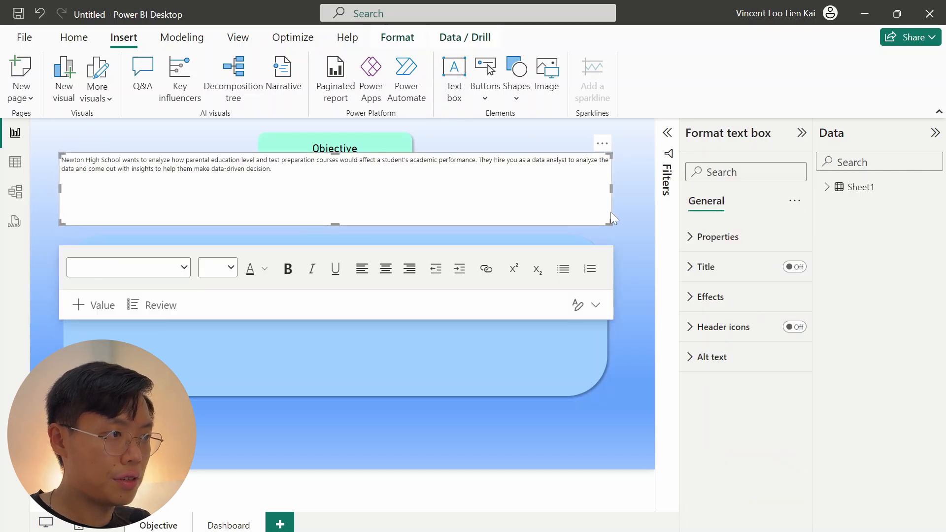
{"action": "left_click_drag", "start_coordinate": [611, 217], "coordinate": [577, 347]}
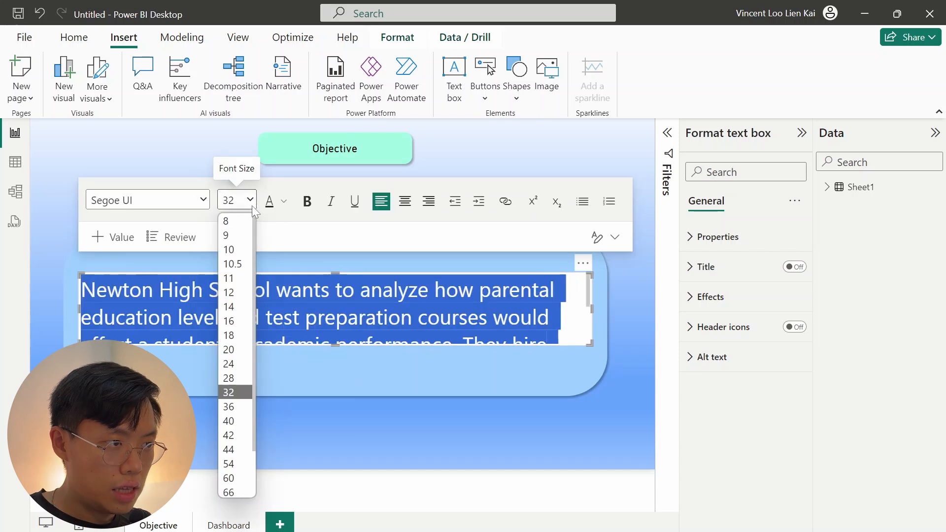
{"action": "left_click", "coordinate": [236, 363]}
{"action": "left_click", "coordinate": [404, 206]}
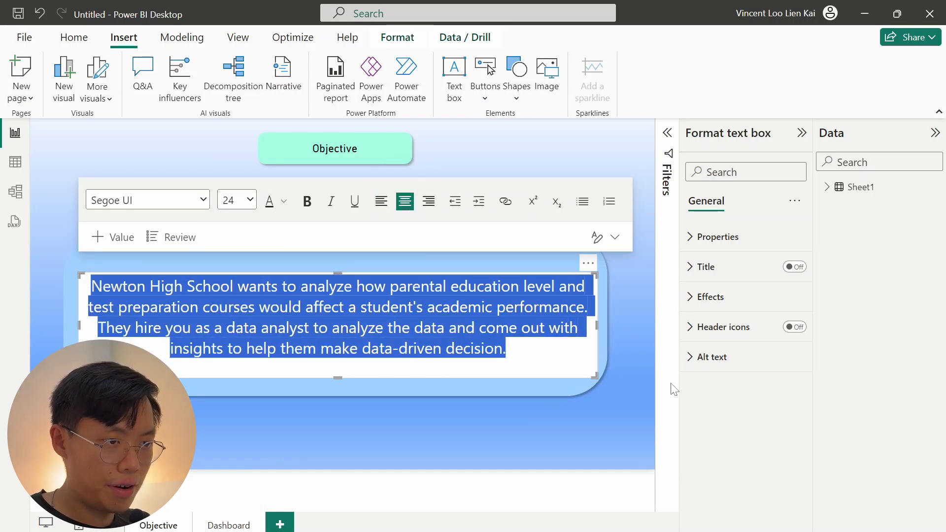
{"action": "left_click", "coordinate": [742, 292]}
{"action": "left_click", "coordinate": [788, 333]}
{"action": "left_click", "coordinate": [531, 460]}
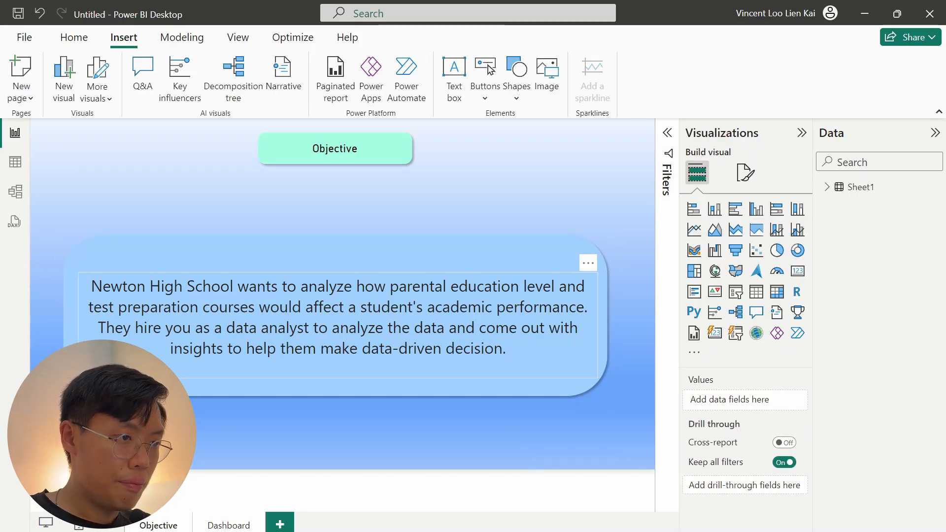
Make the phrase 'parental education level' bold and blue.
{"action": "left_click_drag", "start_coordinate": [391, 287], "coordinate": [560, 287]}
{"action": "left_click", "coordinate": [306, 202]}
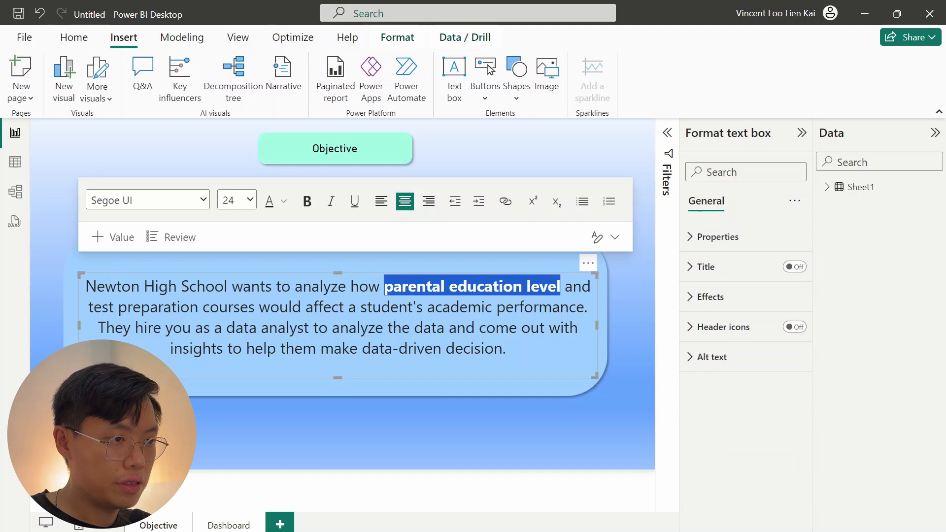
{"action": "left_click", "coordinate": [284, 202]}
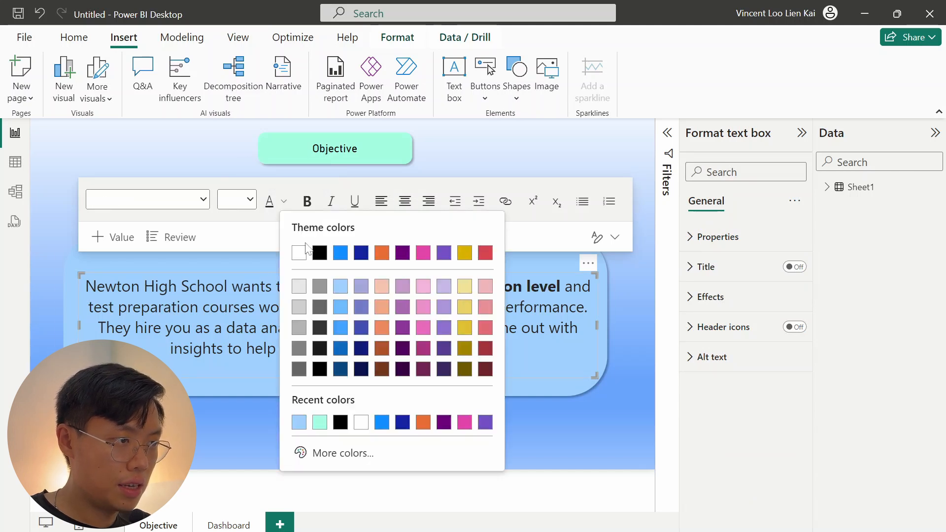
{"action": "left_click", "coordinate": [343, 253]}
{"action": "left_click", "coordinate": [504, 349]}
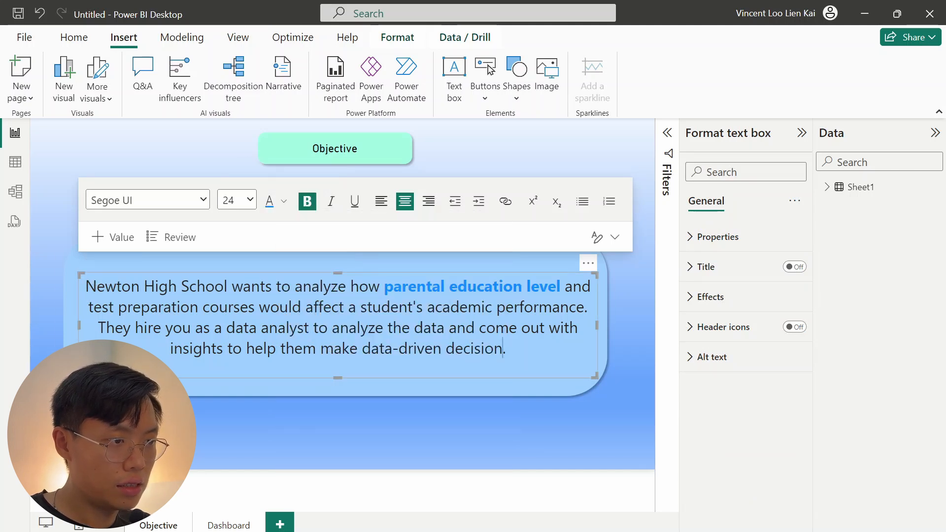
{"action": "left_click_drag", "start_coordinate": [384, 287], "coordinate": [562, 287]}
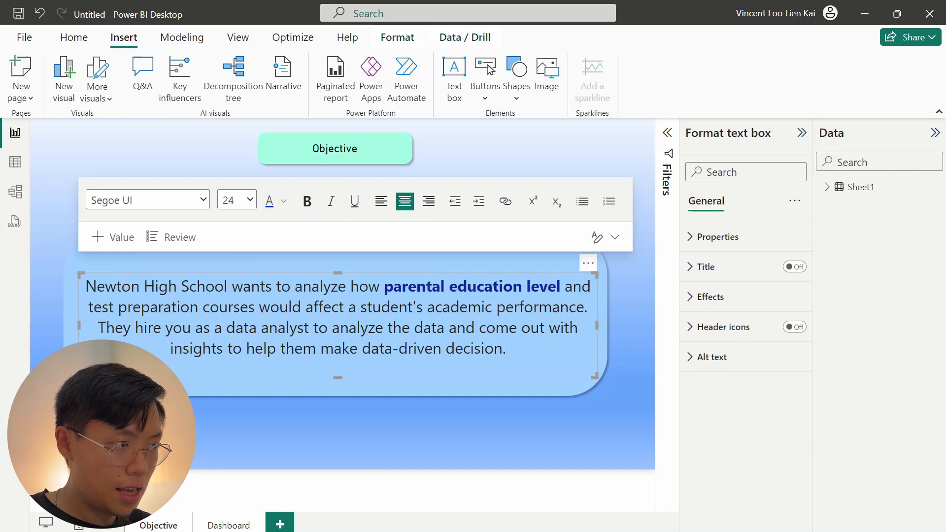
Colour the phrase 'test preparation courses' orange.
{"action": "left_click_drag", "start_coordinate": [88, 307], "coordinate": [255, 307]}
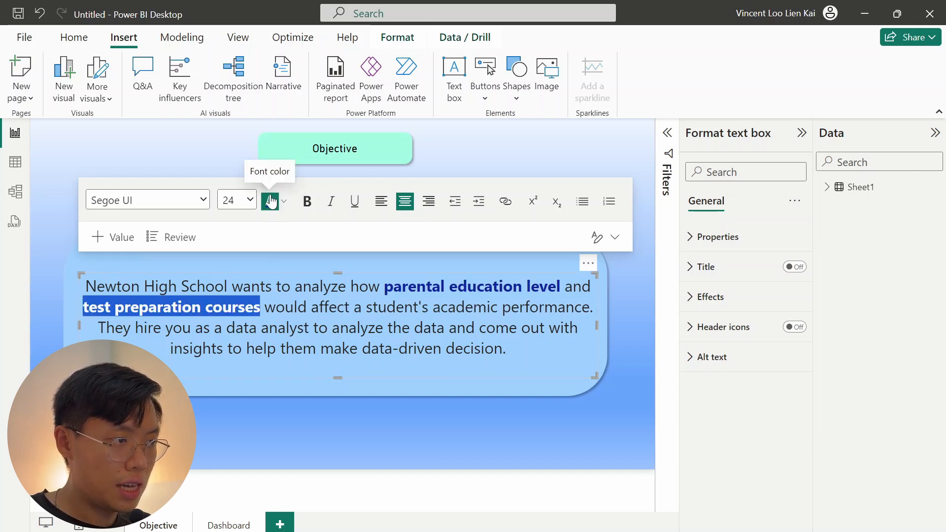
{"action": "left_click", "coordinate": [284, 201]}
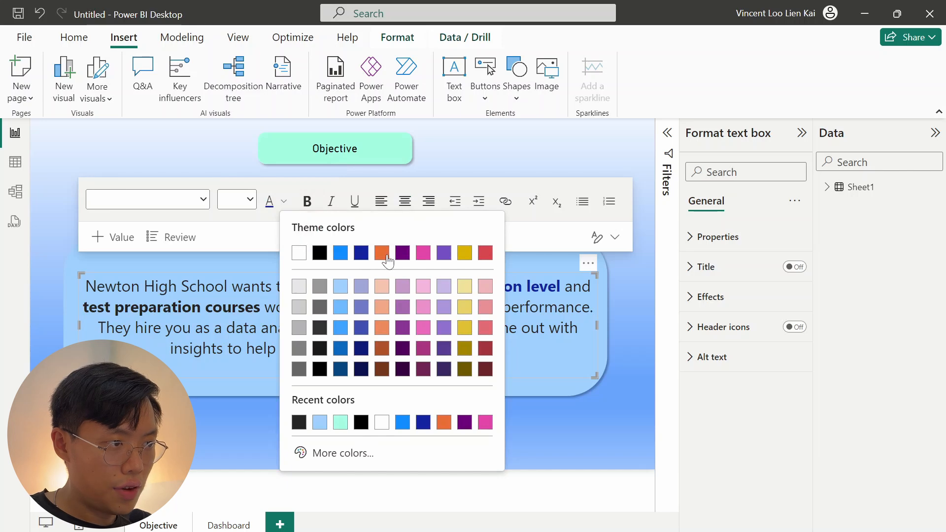
{"action": "left_click", "coordinate": [382, 252]}
{"action": "key", "text": "Escape"}
{"action": "key", "text": "Escape"}
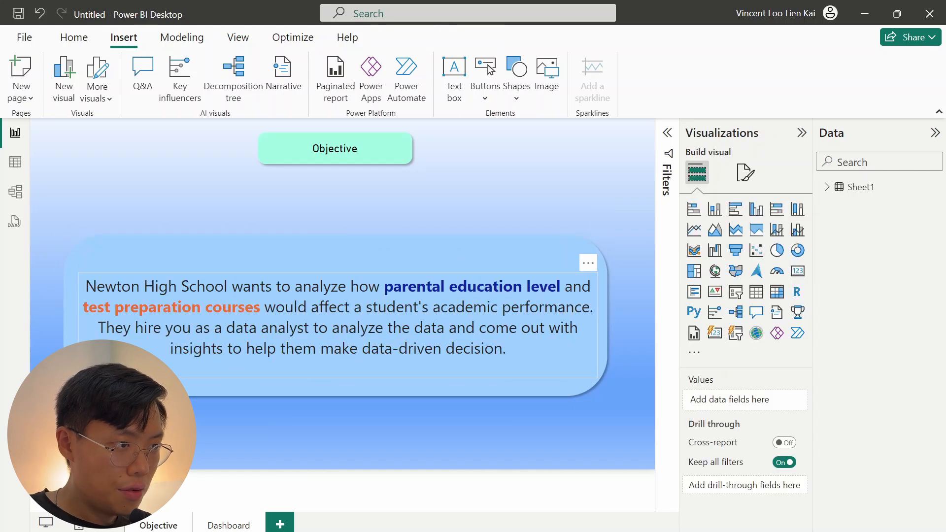
Make 'student's academic performance' bold mint green, nudge the Objective title down, then go to Dashboard.
{"action": "left_click_drag", "start_coordinate": [366, 307], "coordinate": [574, 307]}
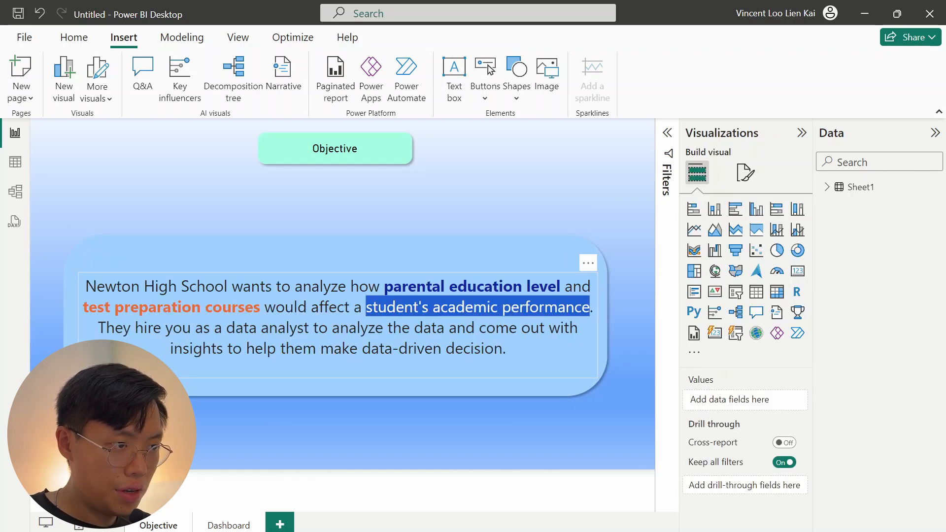
{"action": "key", "text": "ctrl+b"}
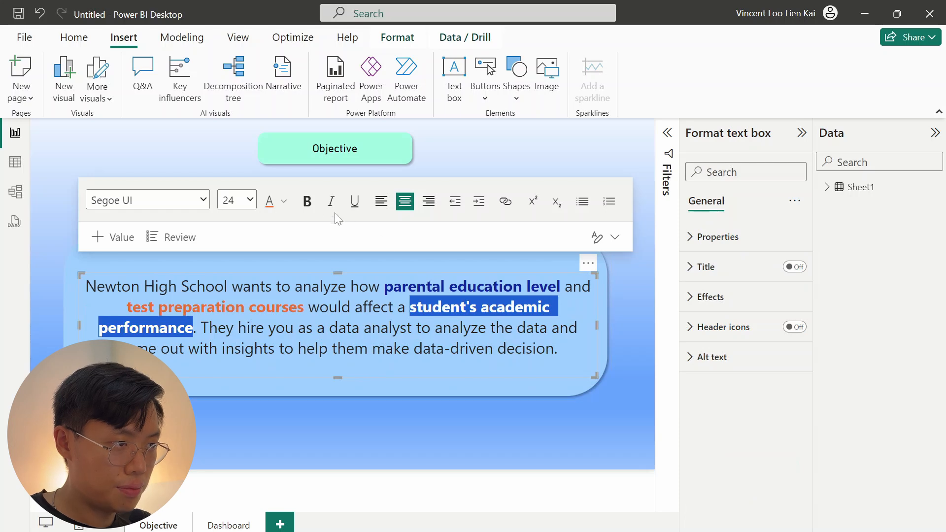
{"action": "left_click", "coordinate": [284, 201]}
{"action": "left_click", "coordinate": [337, 424]}
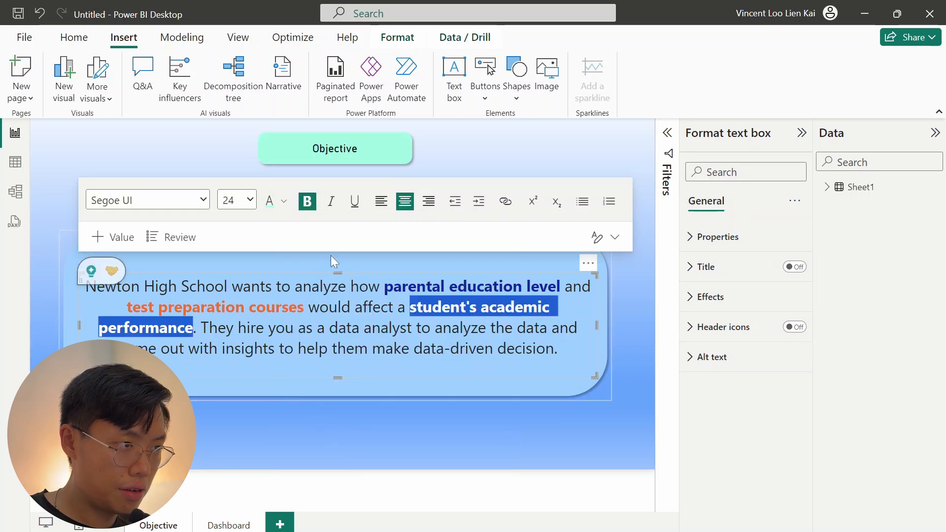
{"action": "left_click", "coordinate": [439, 310]}
{"action": "left_click", "coordinate": [439, 310]}
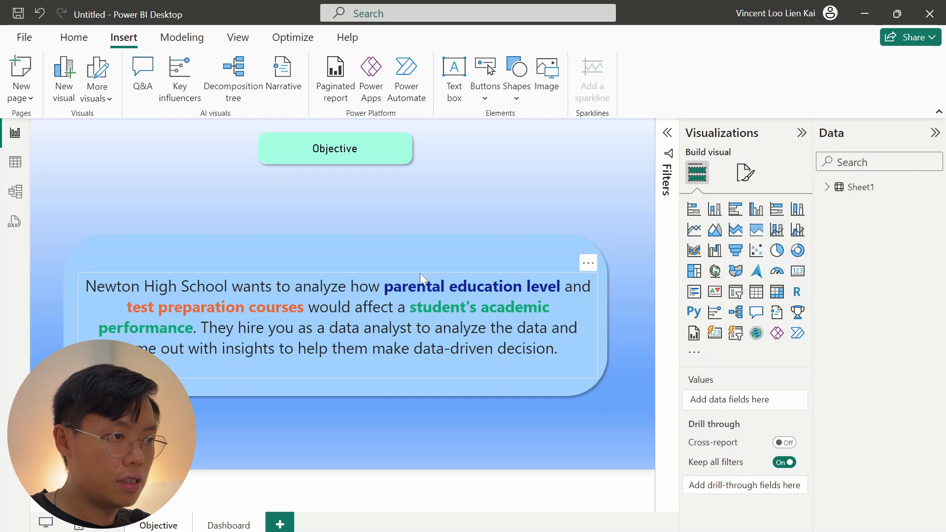
{"action": "left_click_drag", "start_coordinate": [348, 148], "coordinate": [349, 158]}
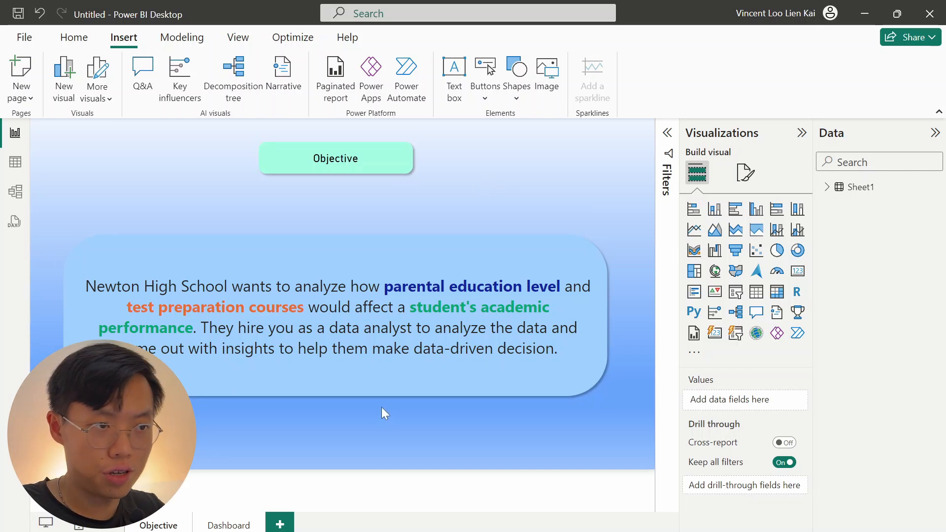
{"action": "left_click", "coordinate": [229, 526]}
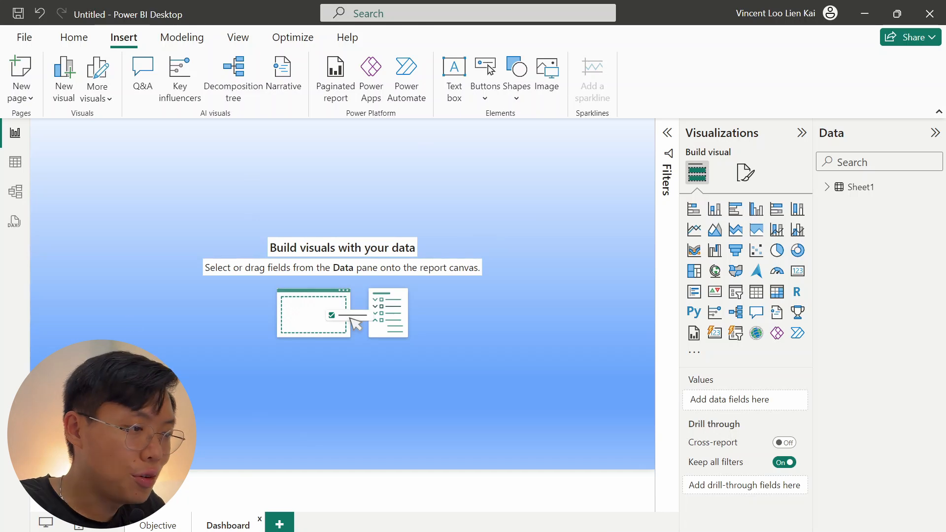
Look at the finished Student Performance report for reference.
{"action": "left_click", "coordinate": [244, 503]}
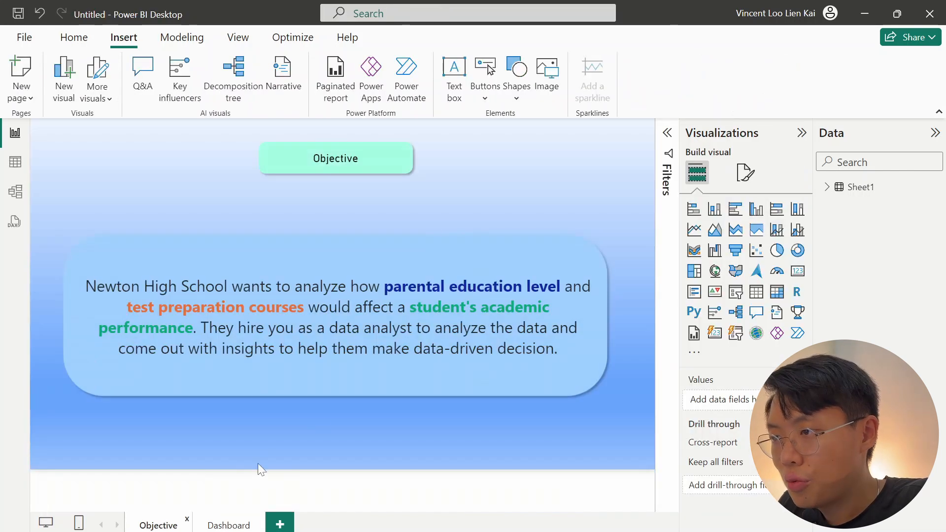
Copy the Objective shape onto the Dashboard, make it a plain rectangle, and stretch it wide.
{"action": "left_click", "coordinate": [368, 158]}
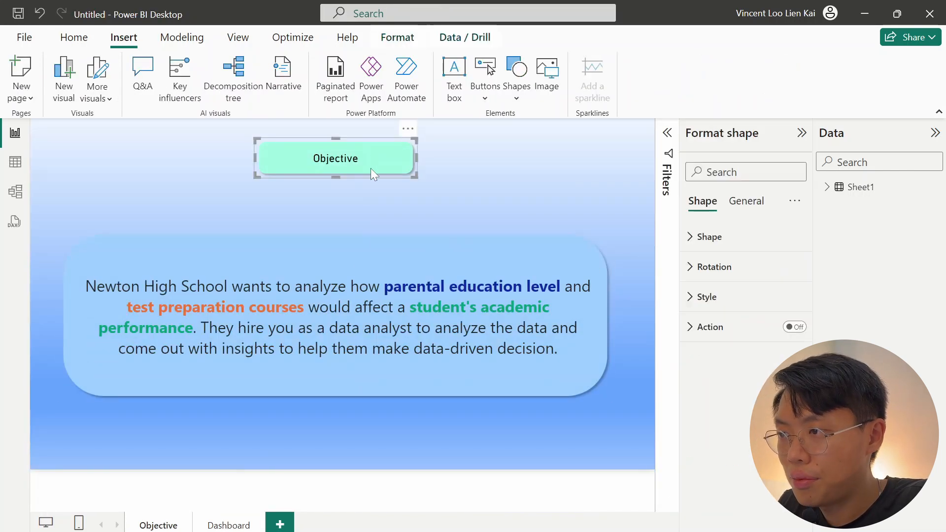
{"action": "left_click", "coordinate": [223, 523]}
{"action": "key", "text": "ctrl+v"}
{"action": "left_click_drag", "start_coordinate": [374, 168], "coordinate": [397, 154]}
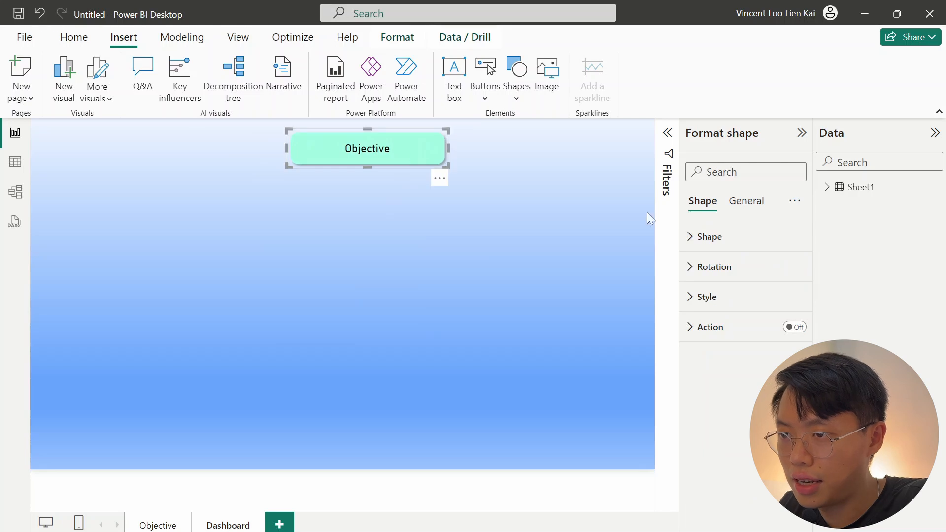
{"action": "left_click", "coordinate": [710, 237]}
{"action": "left_click", "coordinate": [792, 287]}
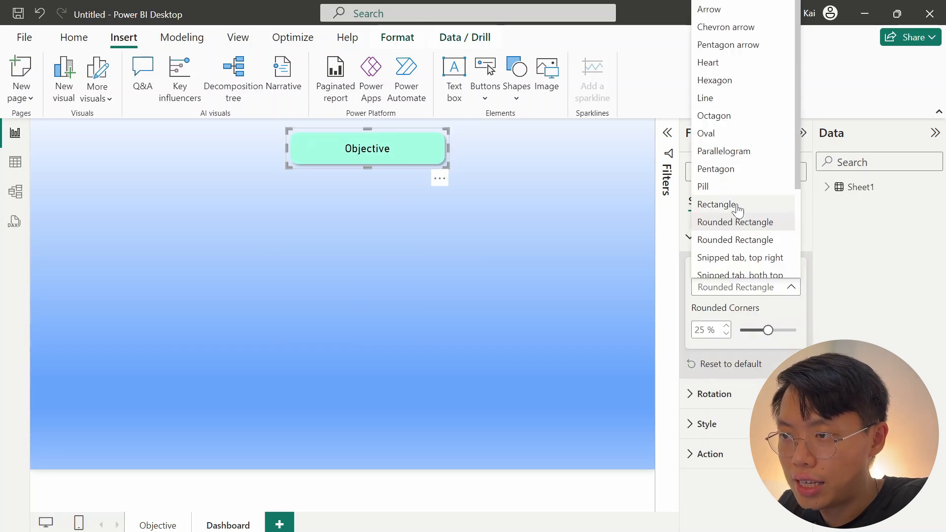
{"action": "left_click", "coordinate": [716, 204]}
{"action": "left_click_drag", "start_coordinate": [429, 147], "coordinate": [658, 164]}
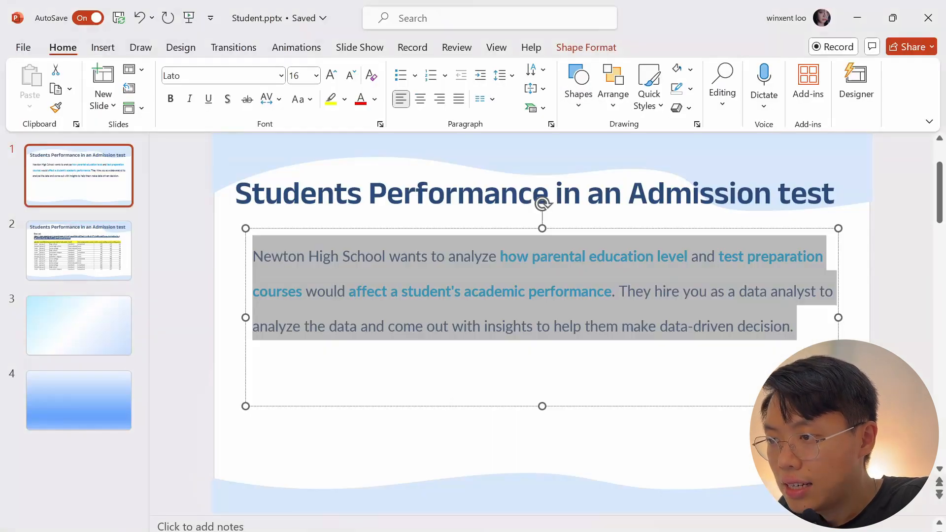
Make the banner's NEWTON HIGH SCHOOL text bold, fill it peach, and extend its left edge.
{"action": "left_click", "coordinate": [347, 197]}
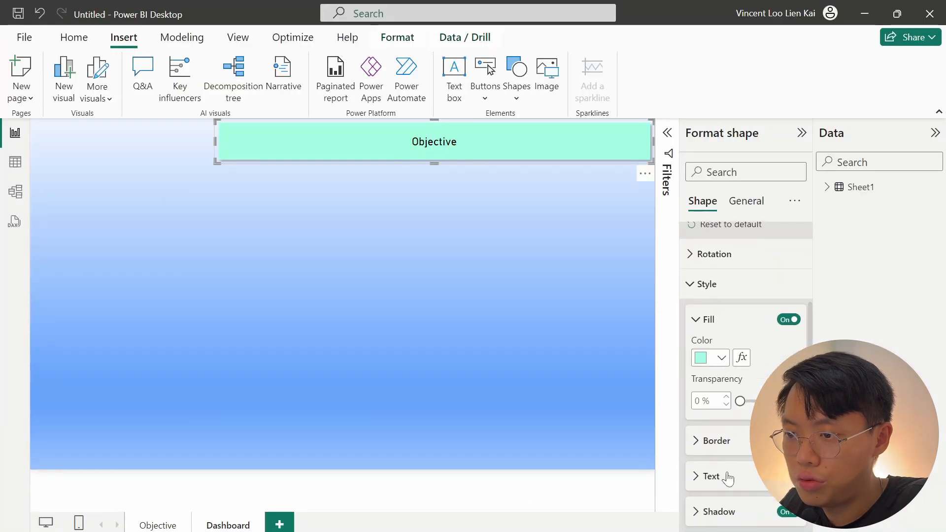
{"action": "scroll", "coordinate": [729, 477], "scroll_direction": "down", "scroll_amount": 2}
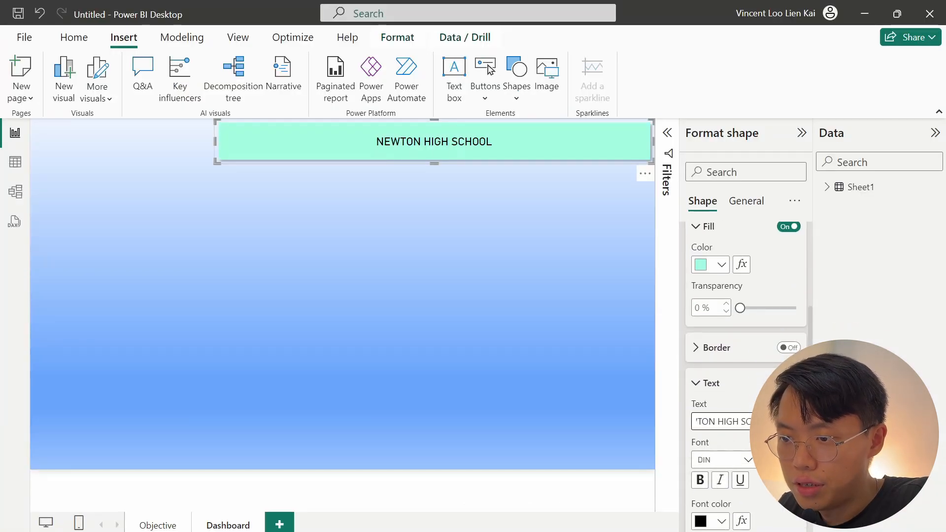
{"action": "left_click", "coordinate": [700, 481]}
{"action": "left_click", "coordinate": [714, 265]}
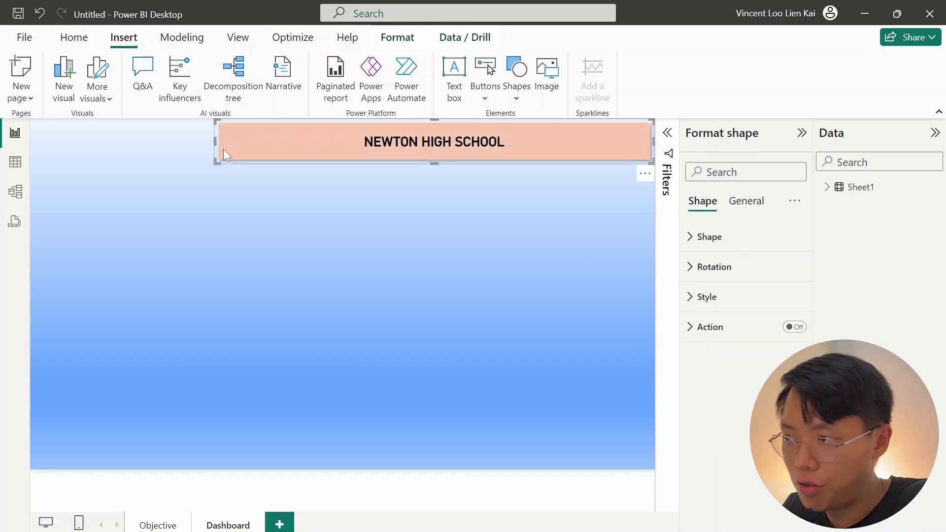
{"action": "left_click_drag", "start_coordinate": [220, 143], "coordinate": [162, 135]}
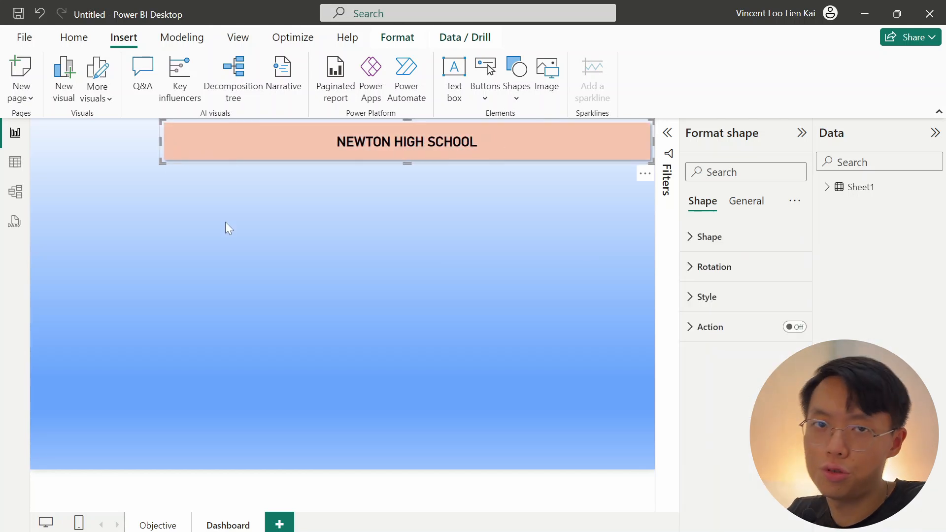
{"action": "left_click", "coordinate": [234, 206]}
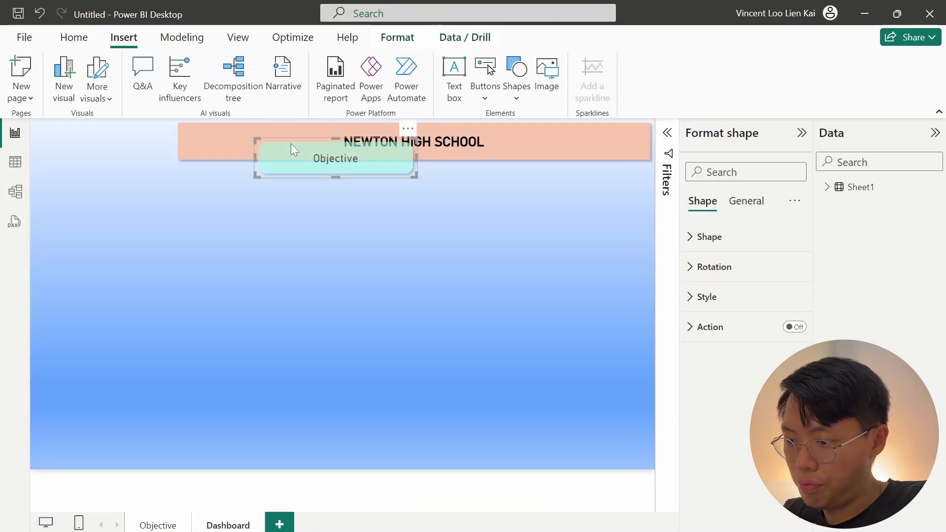
Place the mint label at the top-left and relabel it 'Size & Shape of Dataset'.
{"action": "left_click_drag", "start_coordinate": [291, 143], "coordinate": [292, 146]}
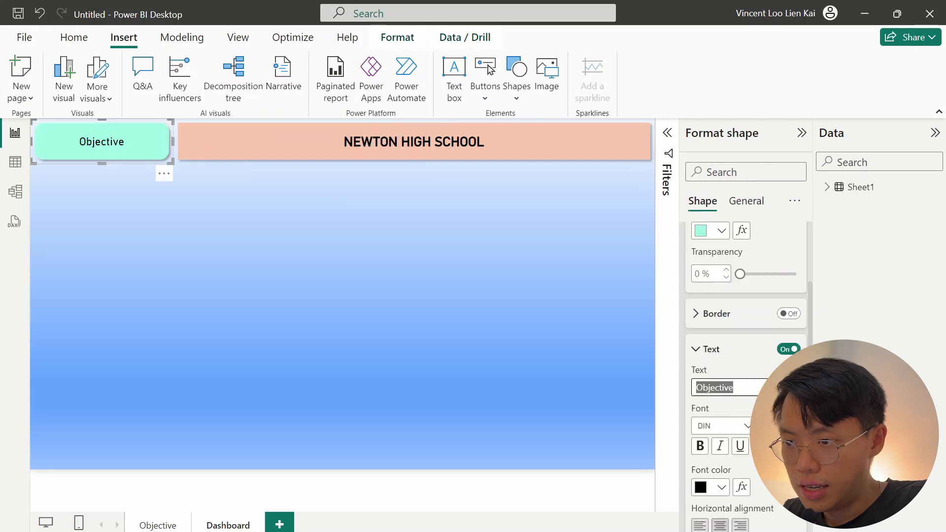
{"action": "type", "text": "size & Shape of"}
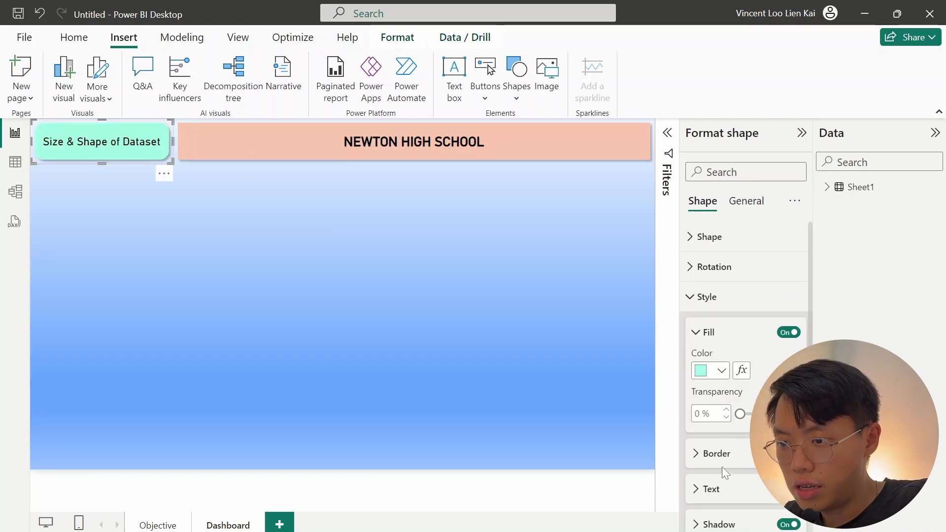
{"action": "left_click", "coordinate": [109, 167]}
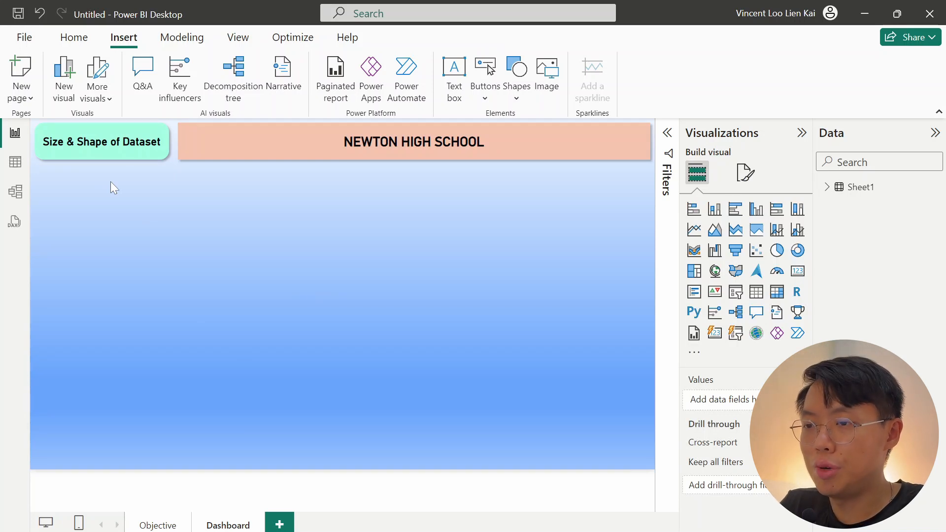
Add a table of math, reading and writing scores, summarise math as Maximum, and resize it.
{"action": "left_click", "coordinate": [827, 187]}
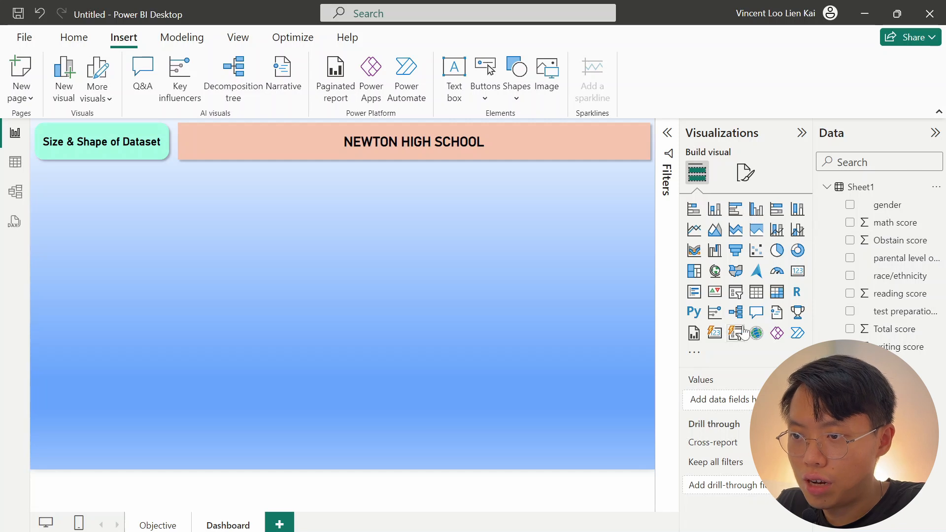
{"action": "left_click", "coordinate": [758, 299]}
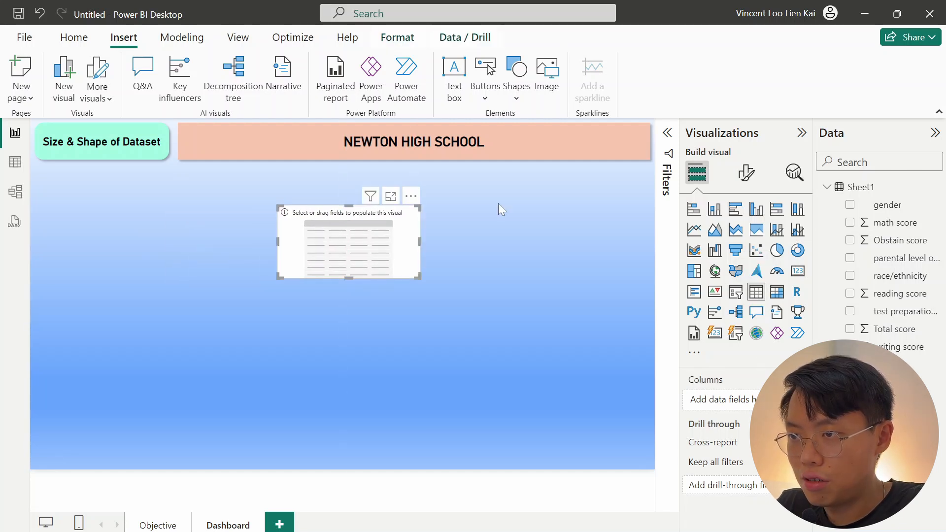
{"action": "left_click_drag", "start_coordinate": [348, 246], "coordinate": [380, 234]}
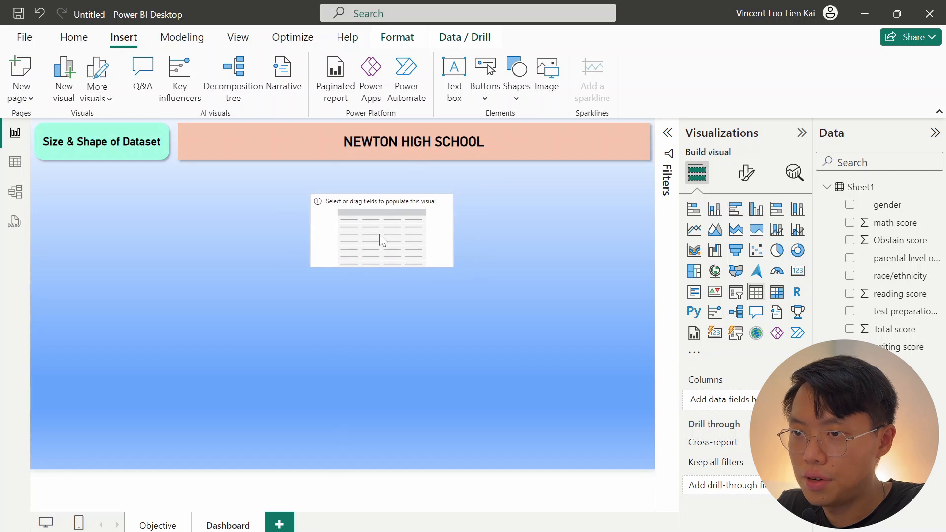
{"action": "left_click", "coordinate": [851, 224]}
{"action": "left_click", "coordinate": [850, 294]}
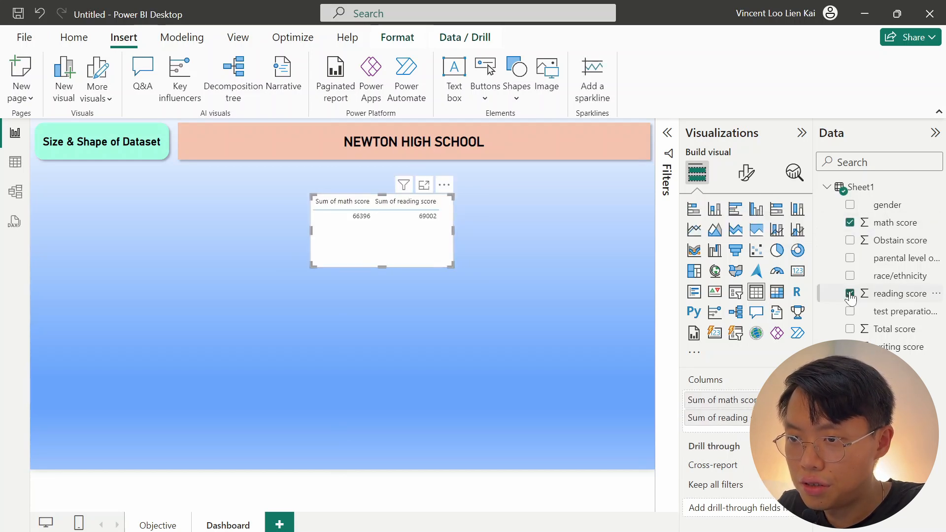
{"action": "left_click", "coordinate": [850, 347]}
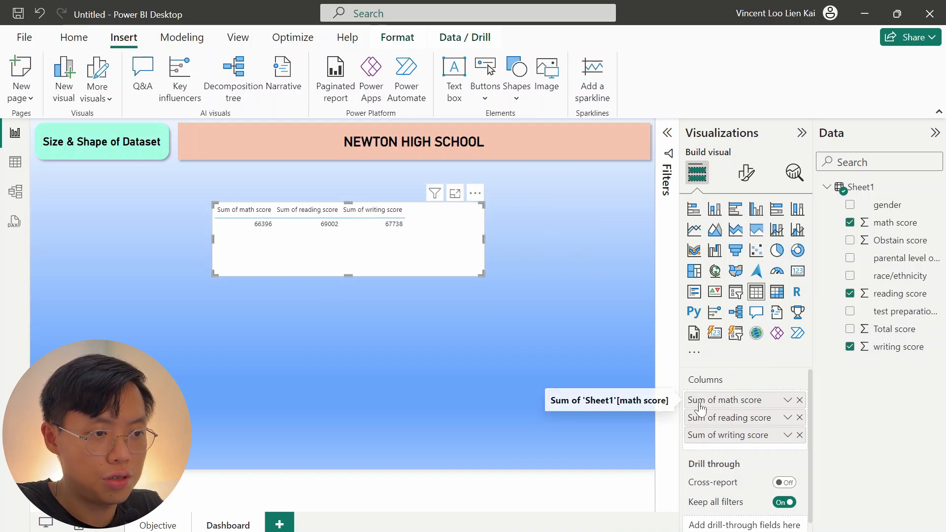
{"action": "left_click", "coordinate": [788, 400]}
{"action": "left_click", "coordinate": [833, 271]}
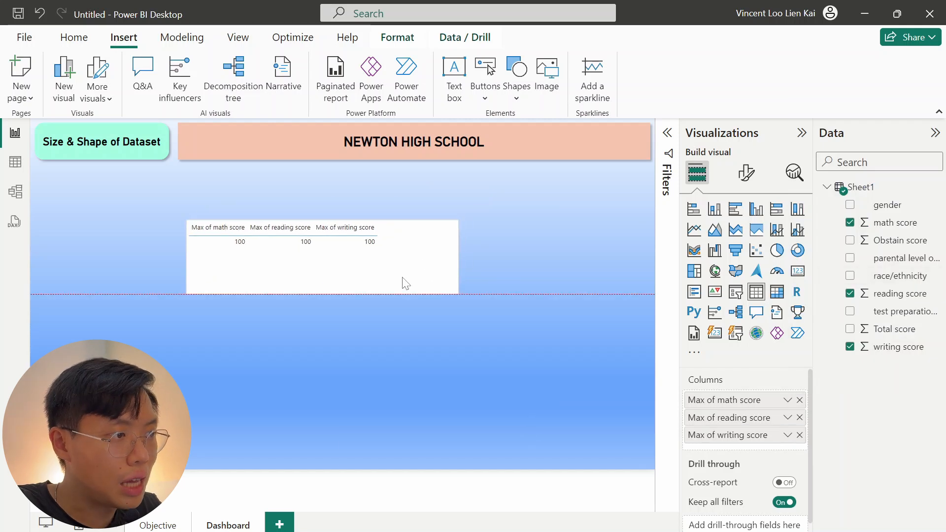
{"action": "left_click_drag", "start_coordinate": [402, 277], "coordinate": [402, 277]}
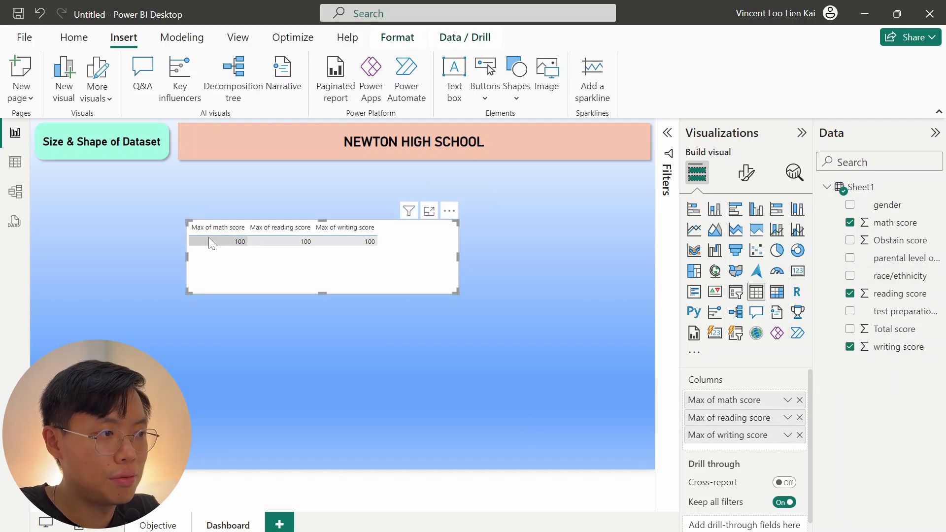
{"action": "left_click_drag", "start_coordinate": [458, 293], "coordinate": [398, 272]}
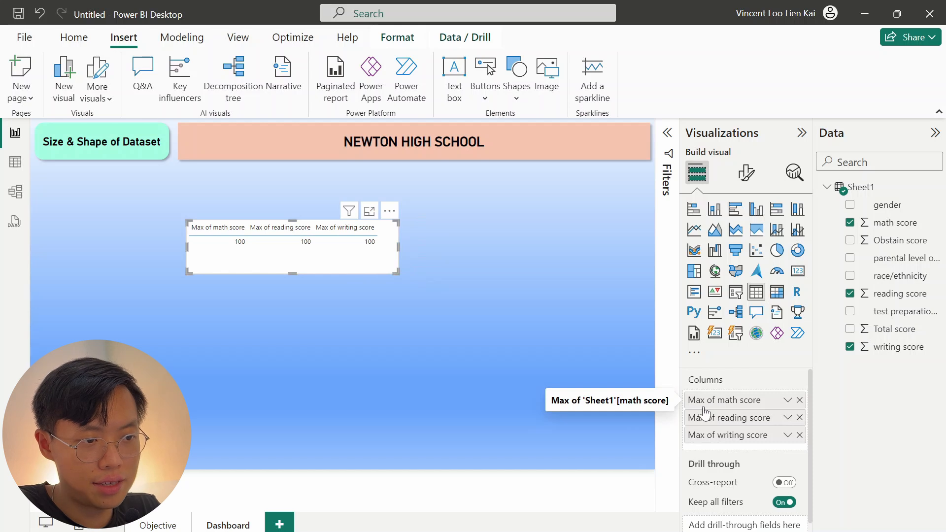
Rename the table columns to Math, Reading and Writing.
{"action": "double_click", "coordinate": [739, 401]}
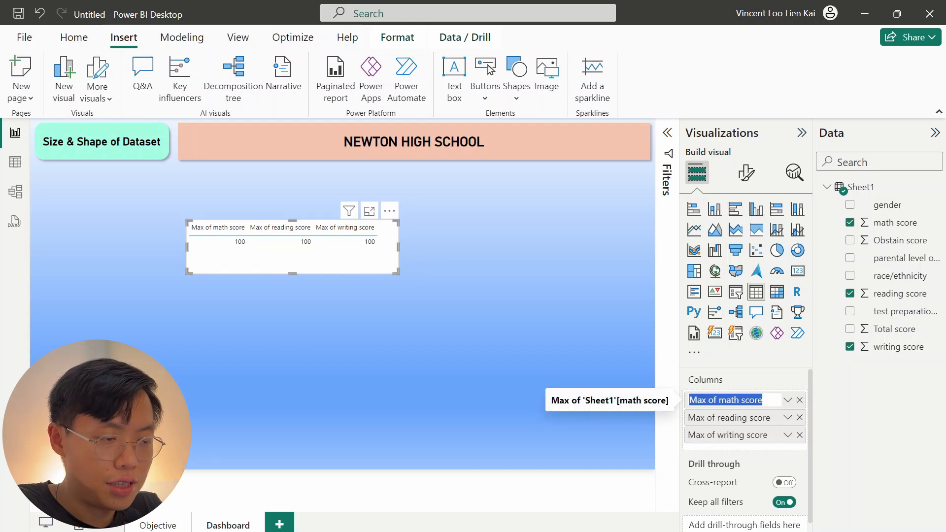
{"action": "type", "text": "Math"}
{"action": "key", "text": "Return"}
{"action": "double_click", "coordinate": [734, 418]}
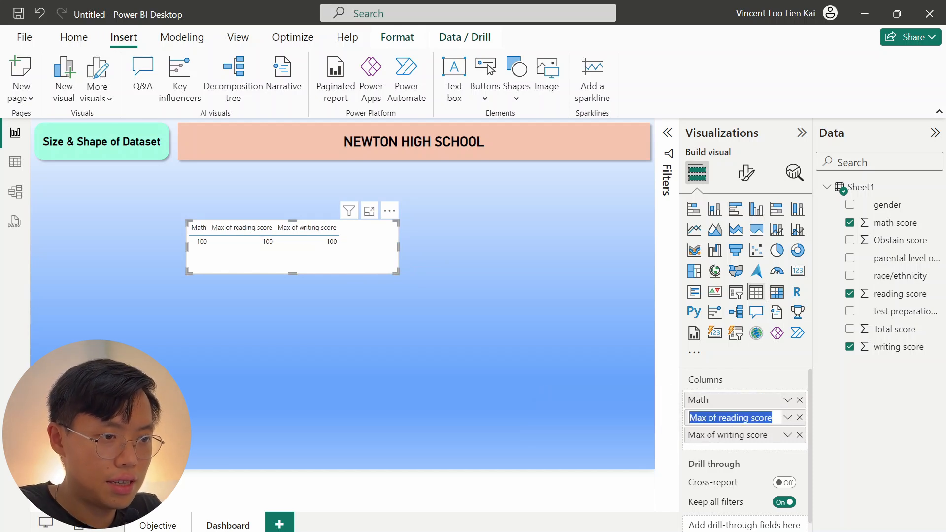
{"action": "type", "text": "Reading"}
{"action": "key", "text": "Return"}
{"action": "double_click", "coordinate": [731, 436]}
{"action": "type", "text": "w"}
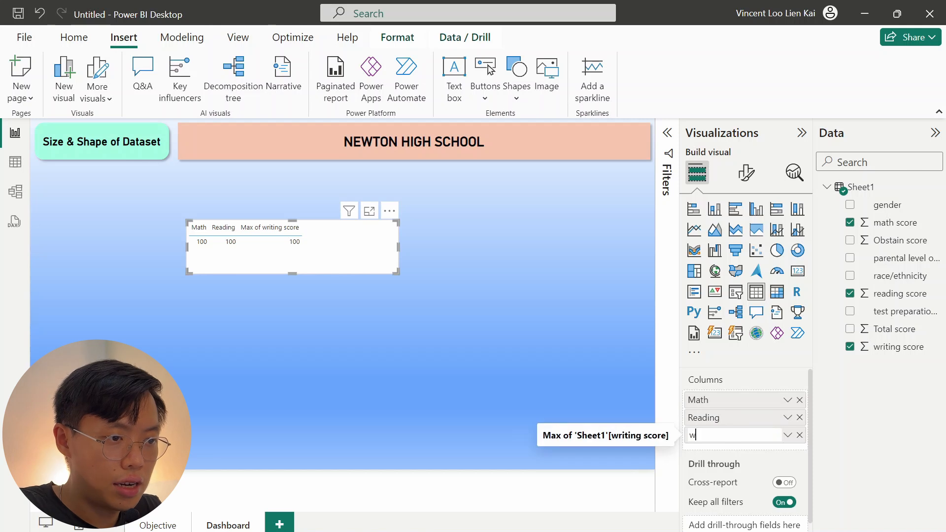
{"action": "type", "text": "iting"}
{"action": "key", "text": "Return"}
{"action": "left_click", "coordinate": [746, 172]}
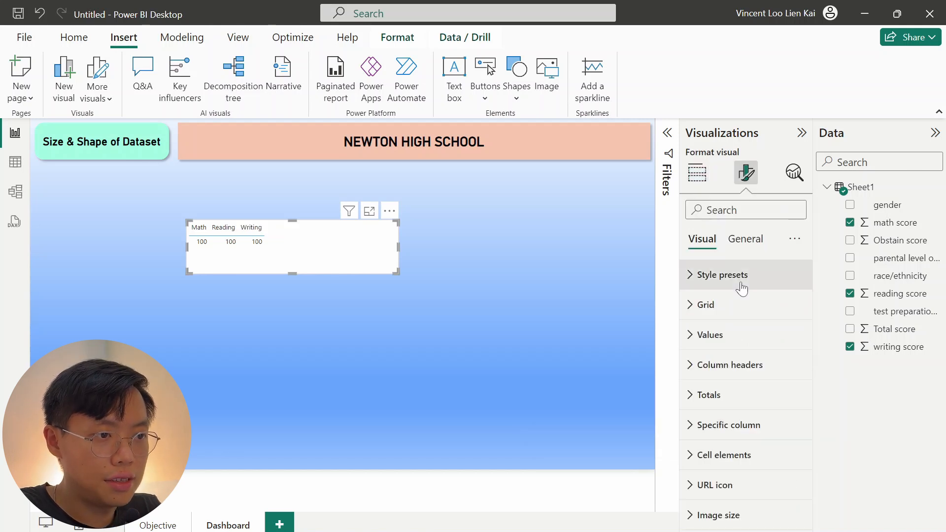
Turn on the Maximum table's title and switch off its background.
{"action": "left_click", "coordinate": [746, 240]}
{"action": "left_click", "coordinate": [705, 305]}
{"action": "left_click", "coordinate": [792, 304]}
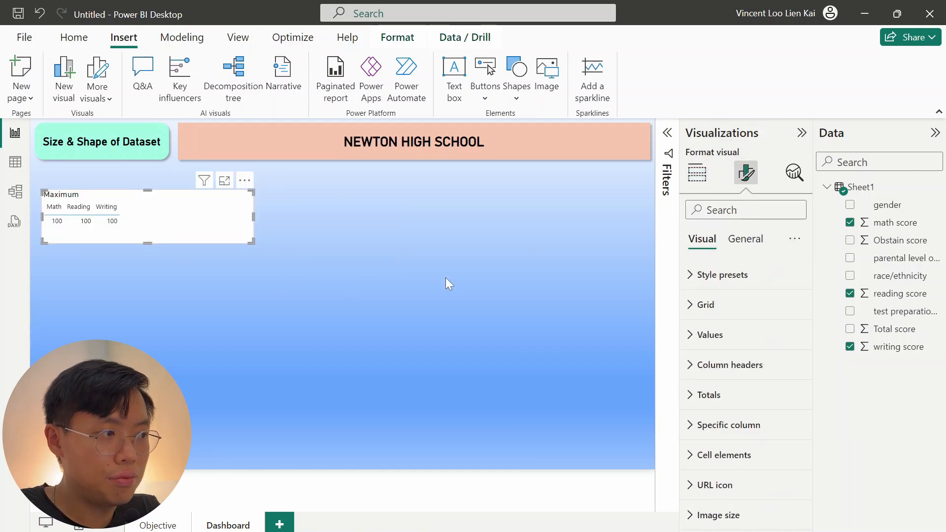
{"action": "left_click", "coordinate": [735, 237]}
{"action": "left_click", "coordinate": [717, 335]}
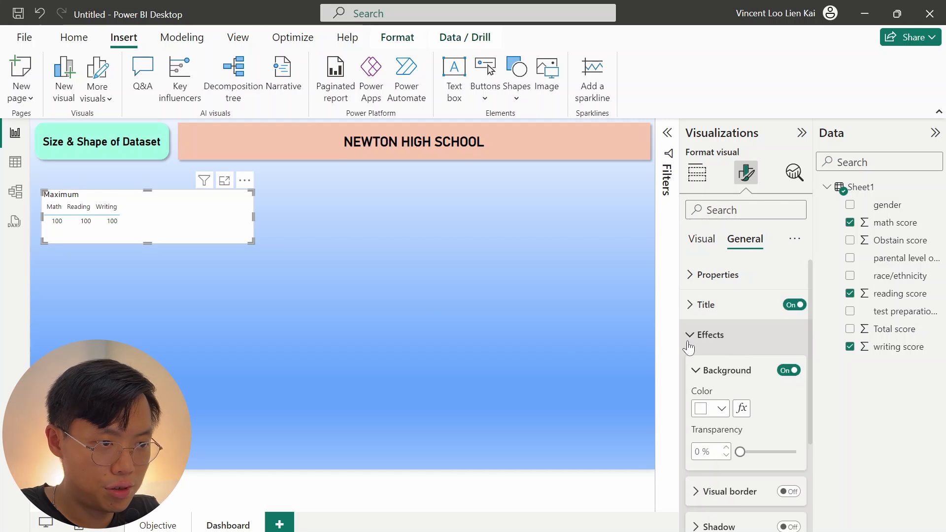
{"action": "left_click", "coordinate": [789, 370]}
Apply the None style preset to the Maximum table and keep it at the top-left.
{"action": "left_click", "coordinate": [702, 239]}
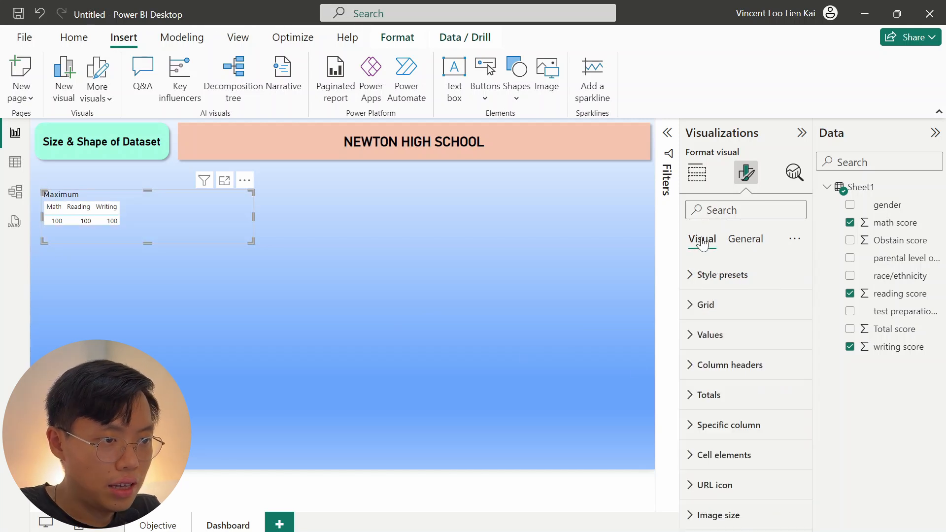
{"action": "left_click", "coordinate": [736, 283]}
{"action": "left_click", "coordinate": [746, 325]}
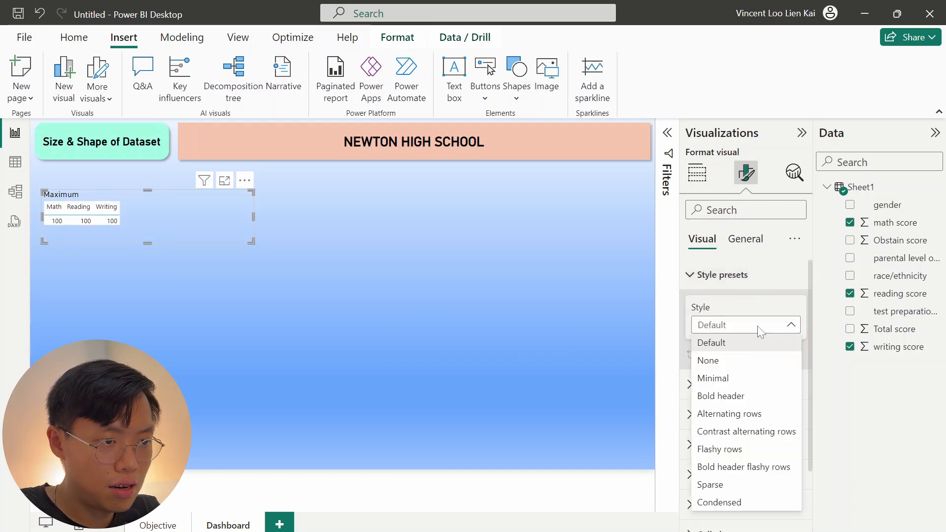
{"action": "left_click", "coordinate": [704, 359]}
{"action": "left_click_drag", "start_coordinate": [119, 223], "coordinate": [166, 237]}
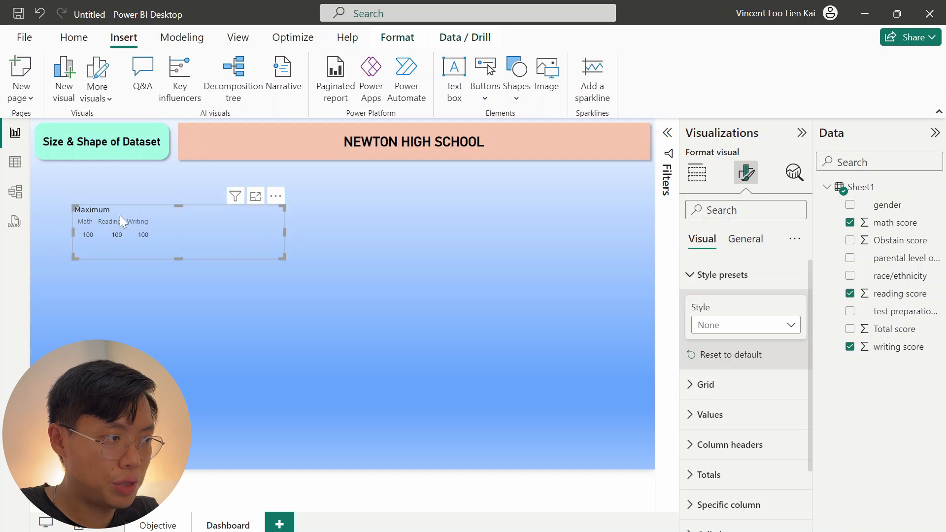
{"action": "left_click_drag", "start_coordinate": [204, 237], "coordinate": [177, 224]}
Make the table title bold and centred, and narrow the table to fit its columns.
{"action": "left_click", "coordinate": [748, 240]}
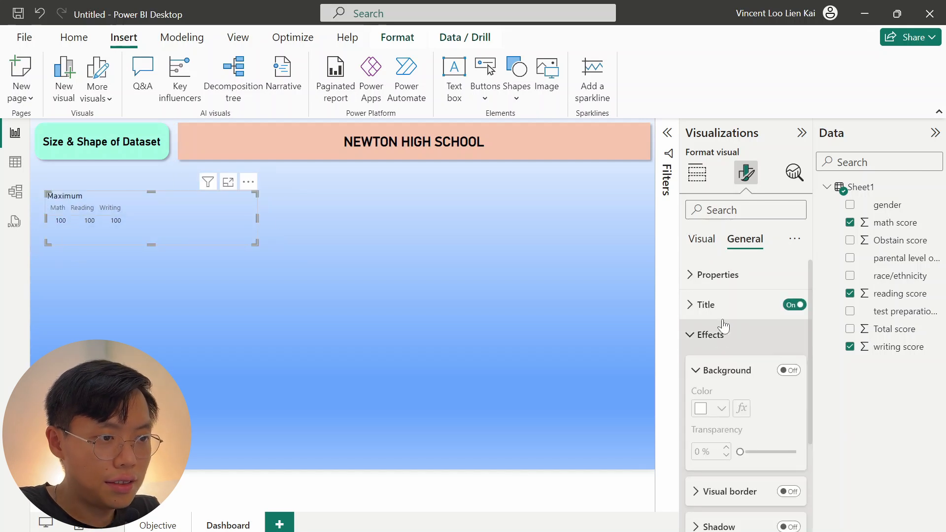
{"action": "left_click", "coordinate": [721, 307]}
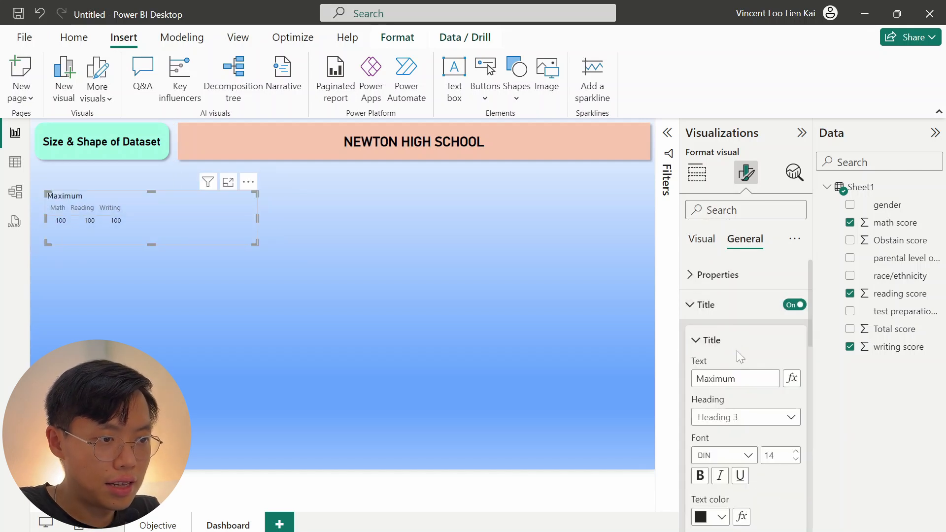
{"action": "scroll", "coordinate": [733, 470], "scroll_direction": "down", "scroll_amount": 3}
{"action": "left_click", "coordinate": [700, 394]}
{"action": "left_click", "coordinate": [720, 513]}
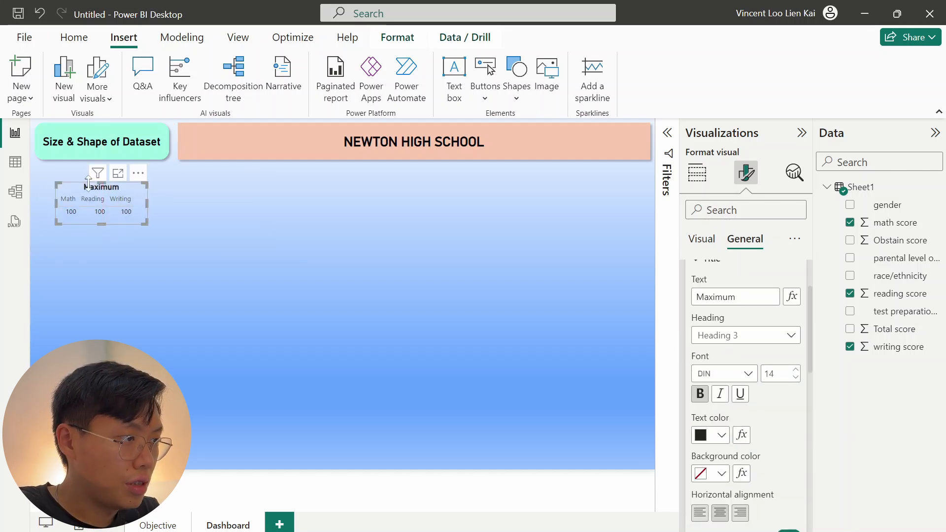
{"action": "left_click_drag", "start_coordinate": [142, 226], "coordinate": [140, 223]}
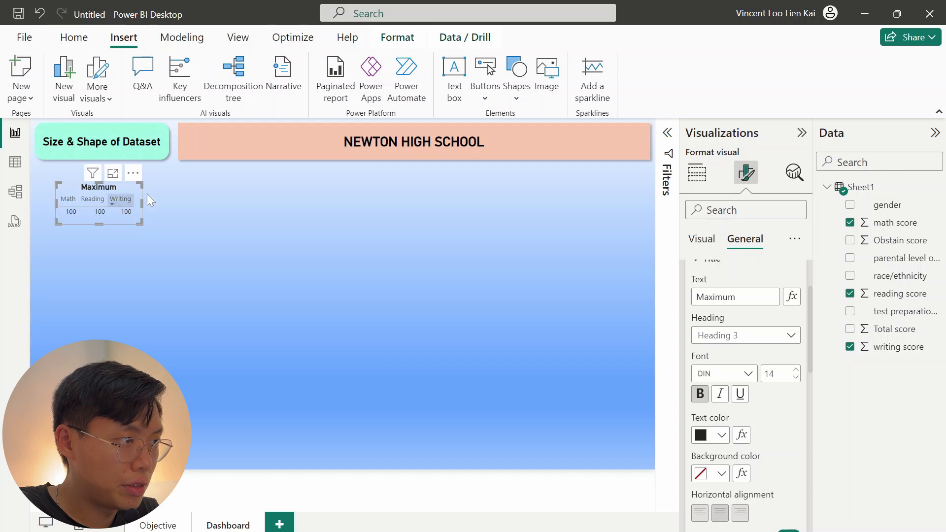
{"action": "left_click", "coordinate": [157, 282]}
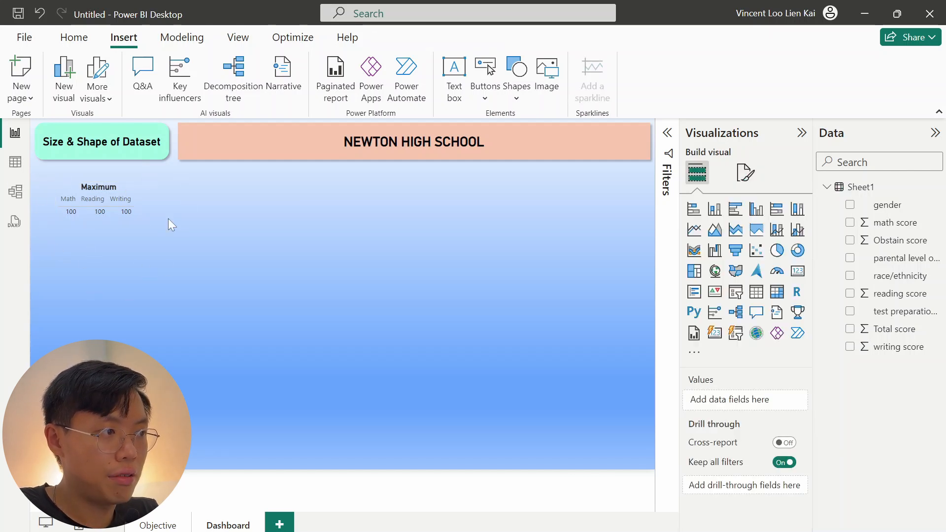
Duplicate the Size & Shape of Dataset shape, remove its text and fill it yellow.
{"action": "left_click", "coordinate": [117, 143]}
{"action": "key", "text": "ctrl+c"}
{"action": "key", "text": "ctrl+v"}
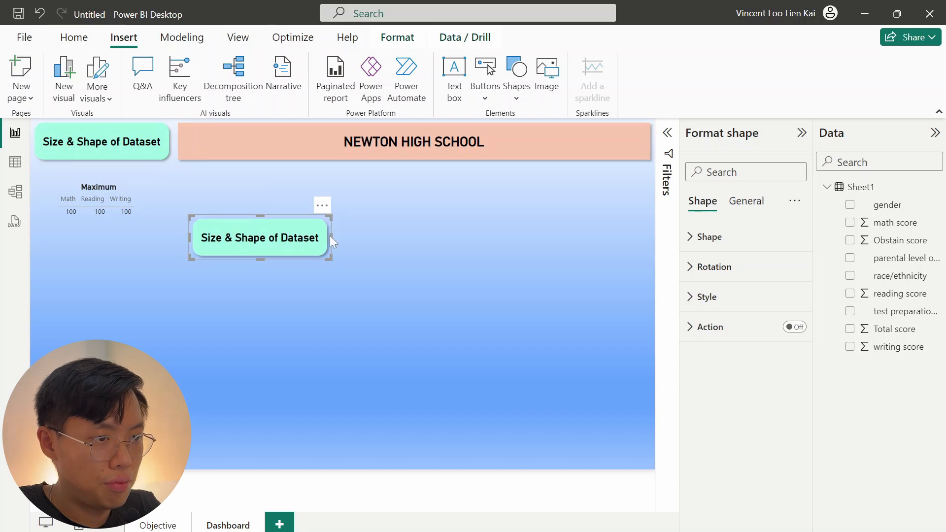
{"action": "left_click", "coordinate": [702, 297]}
{"action": "left_click", "coordinate": [794, 490]}
{"action": "left_click", "coordinate": [727, 370]}
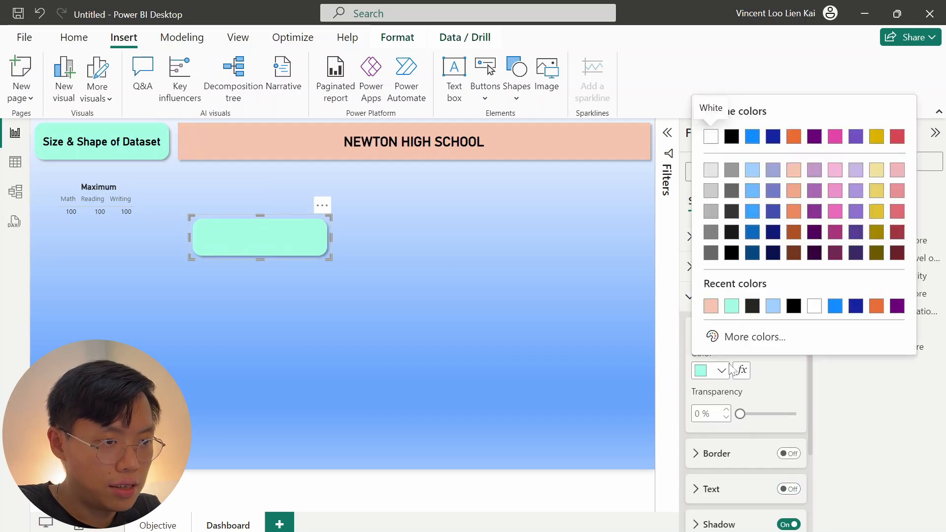
{"action": "left_click", "coordinate": [877, 170]}
Move the yellow shape under the label and send it to the back.
{"action": "left_click", "coordinate": [309, 264]}
{"action": "left_click_drag", "start_coordinate": [292, 248], "coordinate": [132, 198]}
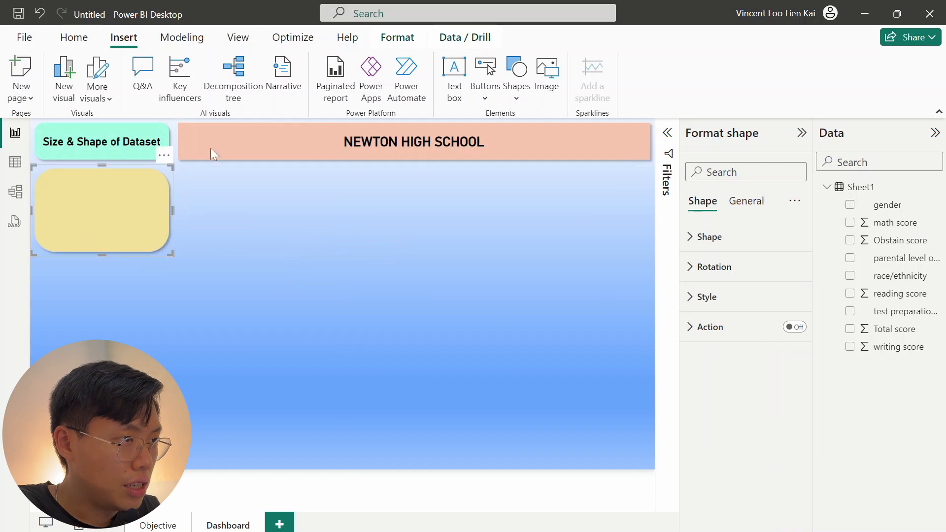
{"action": "left_click", "coordinate": [397, 38]}
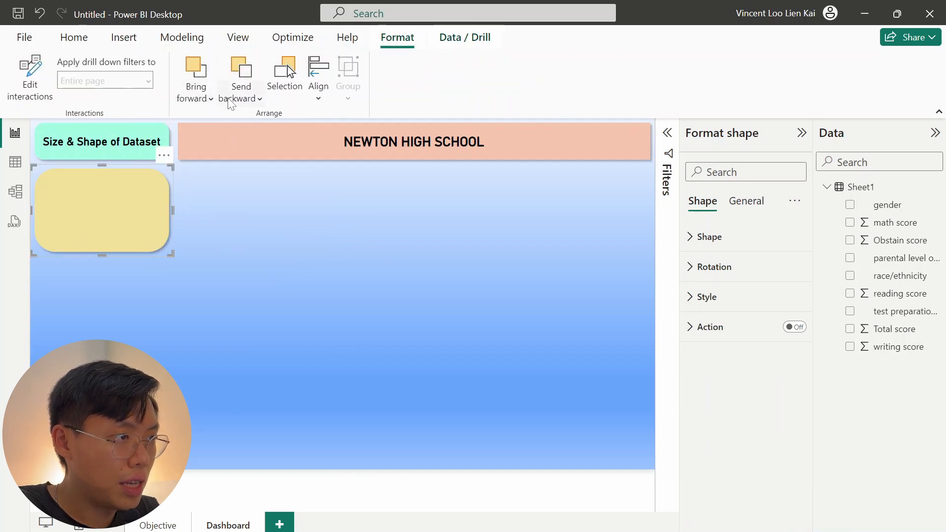
{"action": "left_click", "coordinate": [241, 92]}
{"action": "left_click", "coordinate": [273, 145]}
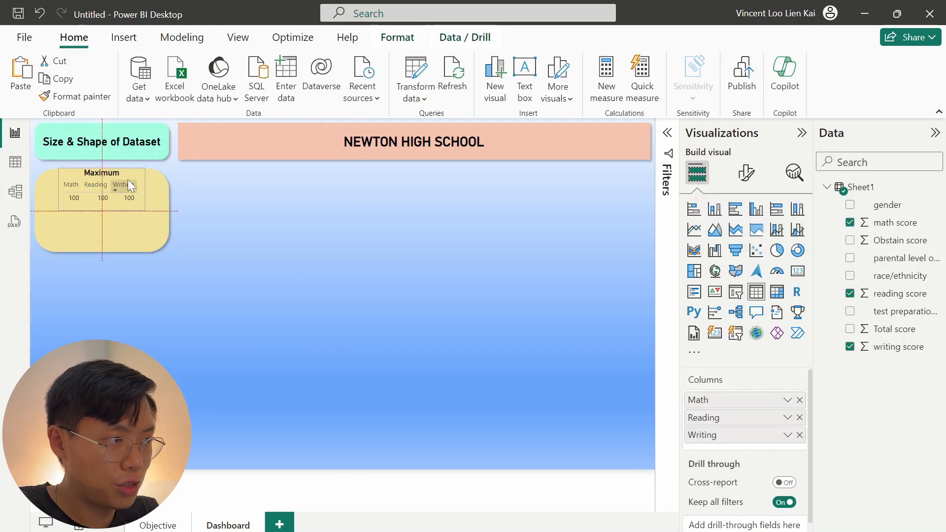
Duplicate the Maximum table below itself and summarize Math as Minimum.
{"action": "left_click", "coordinate": [103, 173]}
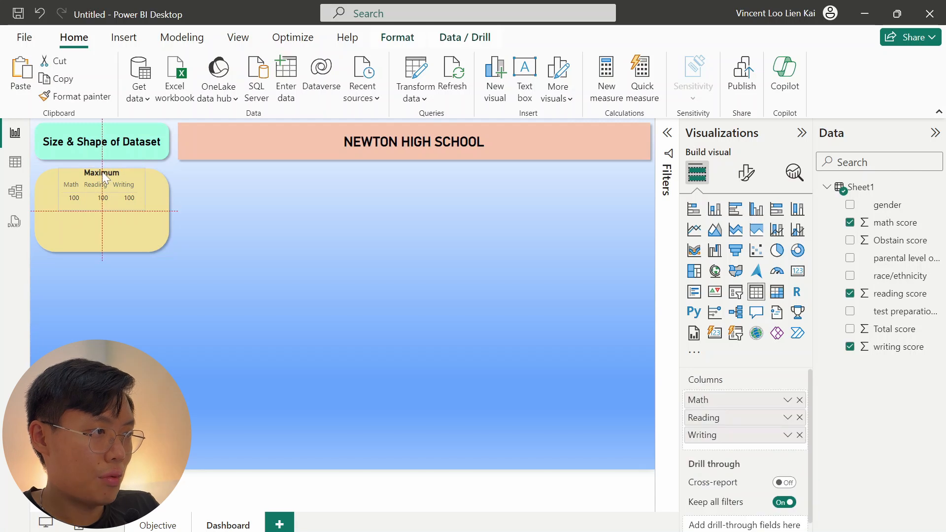
{"action": "key", "text": "ctrl+c"}
{"action": "key", "text": "ctrl+v"}
{"action": "left_click_drag", "start_coordinate": [129, 184], "coordinate": [119, 220]}
{"action": "left_click", "coordinate": [788, 401]}
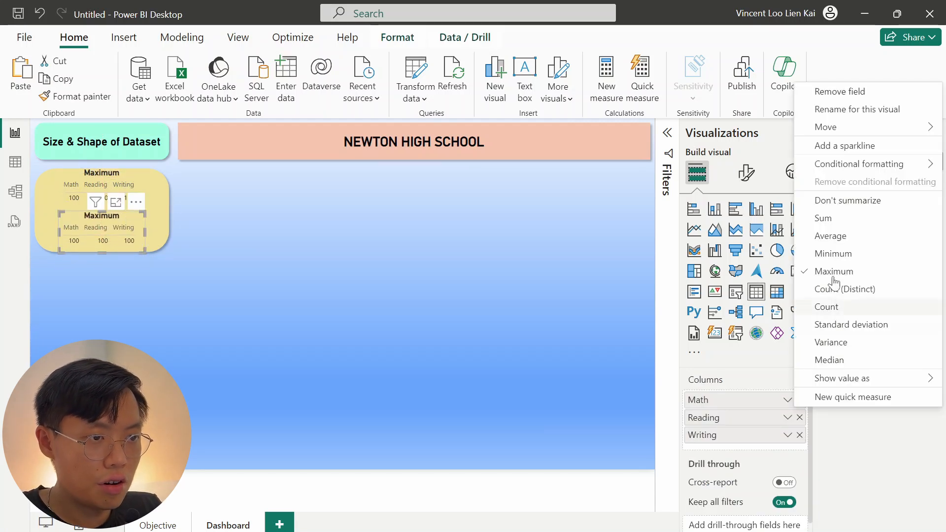
{"action": "left_click", "coordinate": [833, 254]}
{"action": "left_click", "coordinate": [129, 250]}
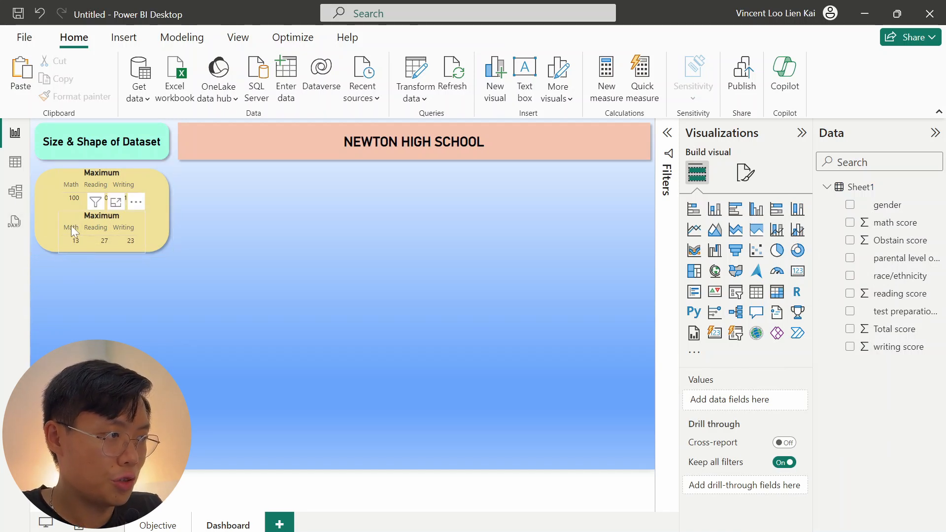
Retitle the lower table Minimum and place another copy mid-canvas.
{"action": "left_click", "coordinate": [143, 220]}
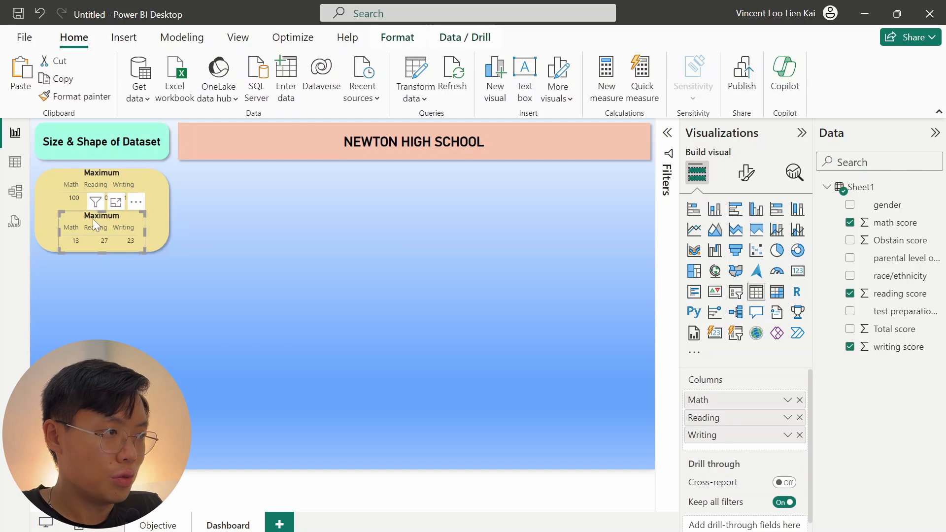
{"action": "left_click", "coordinate": [746, 173]}
{"action": "left_click", "coordinate": [749, 240]}
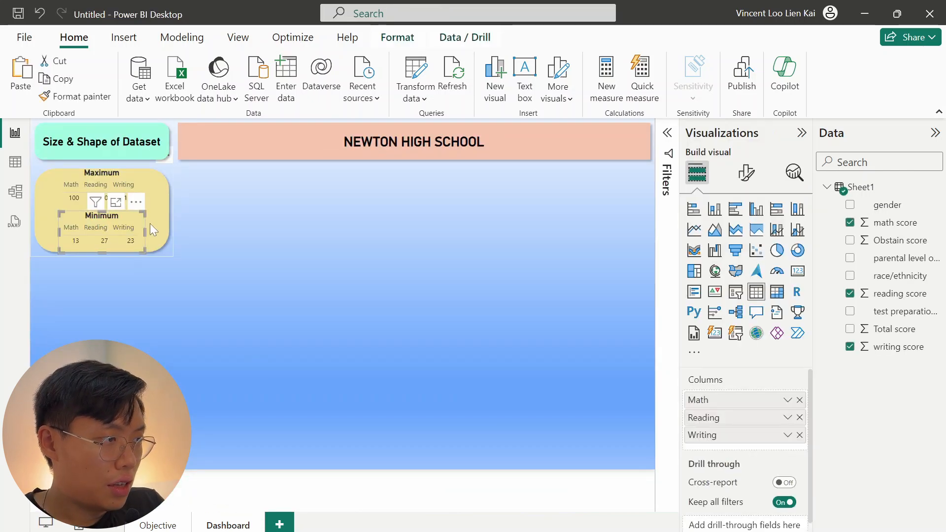
{"action": "left_click_drag", "start_coordinate": [109, 227], "coordinate": [290, 251]}
{"action": "left_click", "coordinate": [788, 399]}
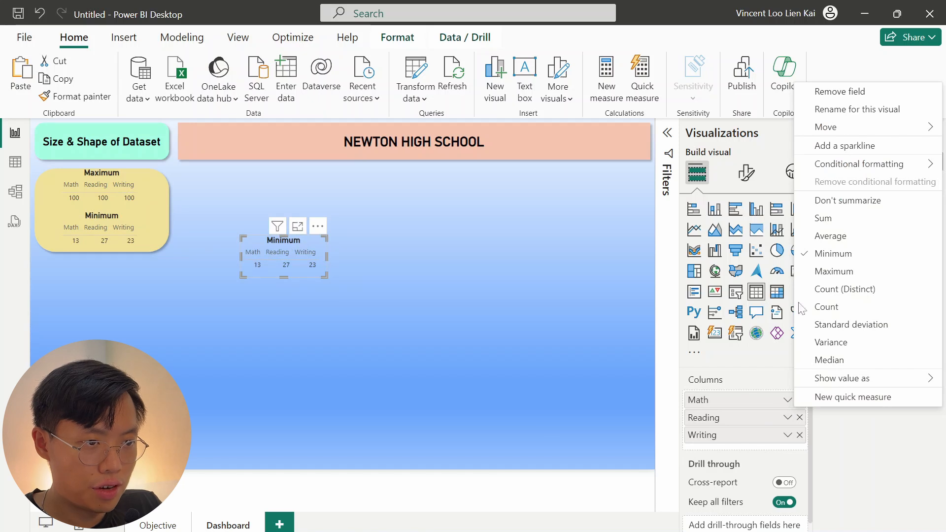
Switch the copy's Math and Reading summaries to Count and place it below the yellow card.
{"action": "left_click", "coordinate": [866, 308]}
{"action": "left_click", "coordinate": [788, 418]}
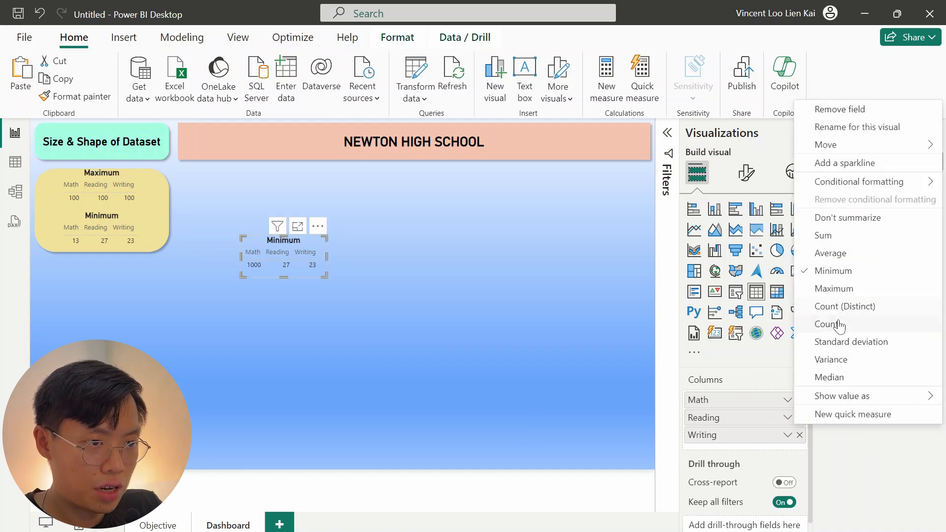
{"action": "left_click", "coordinate": [838, 321]}
{"action": "left_click_drag", "start_coordinate": [298, 249], "coordinate": [119, 258]}
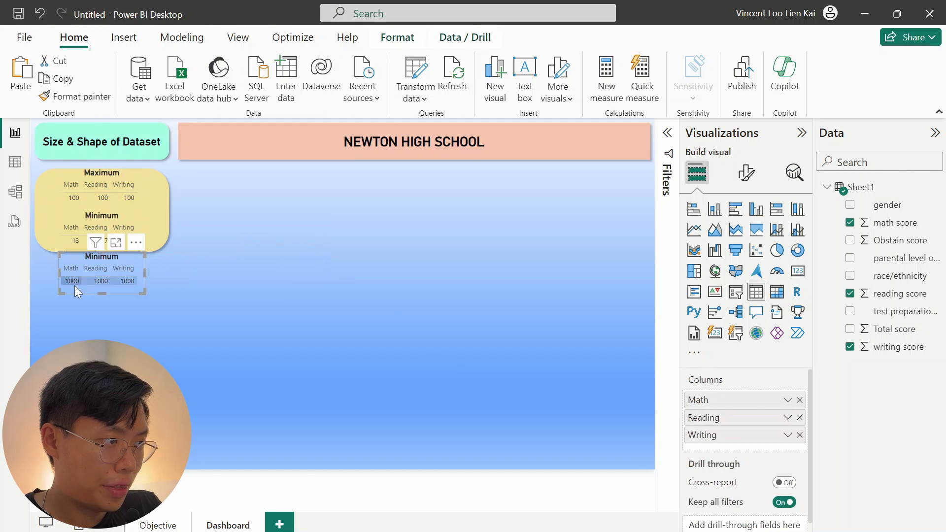
Title the table 'Count' and stretch the yellow card down to enclose it.
{"action": "left_click", "coordinate": [747, 173]}
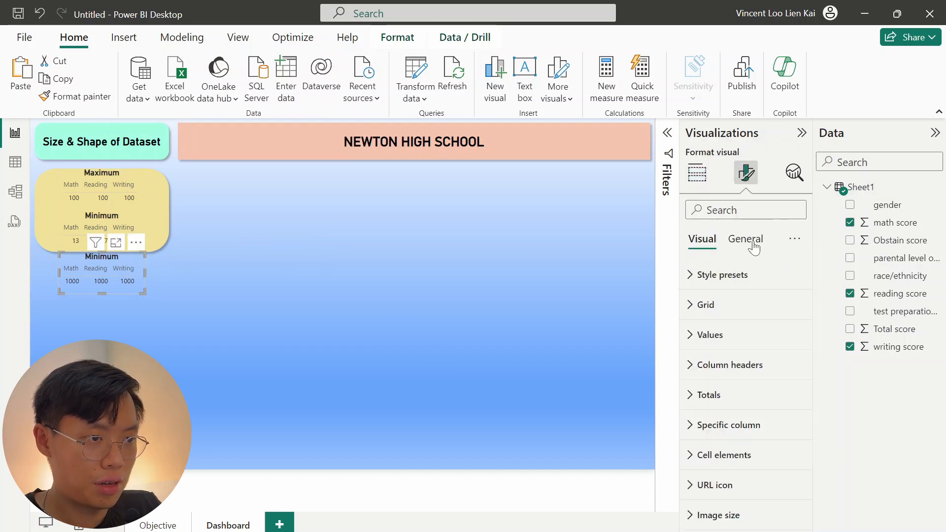
{"action": "left_click", "coordinate": [745, 238]}
{"action": "double_click", "coordinate": [715, 379]}
{"action": "type", "text": "Coun"}
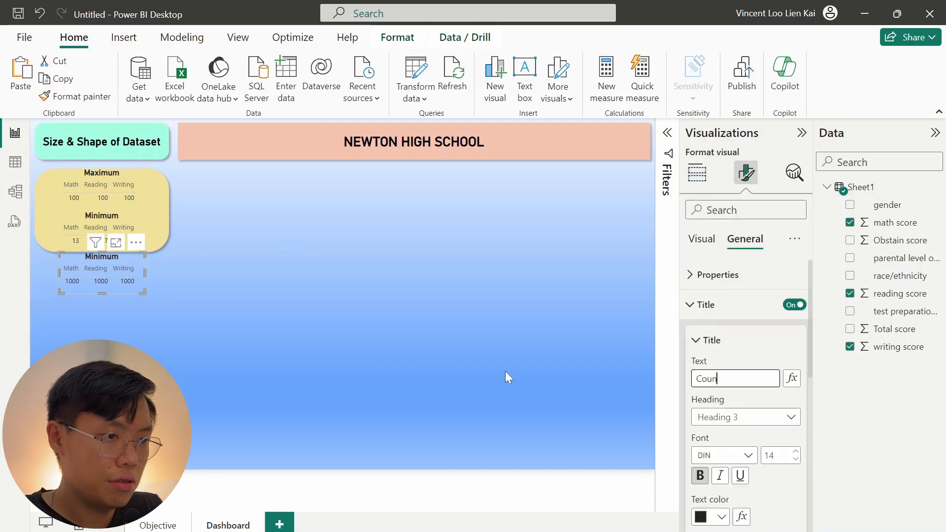
{"action": "type", "text": "t"}
{"action": "left_click", "coordinate": [162, 240]}
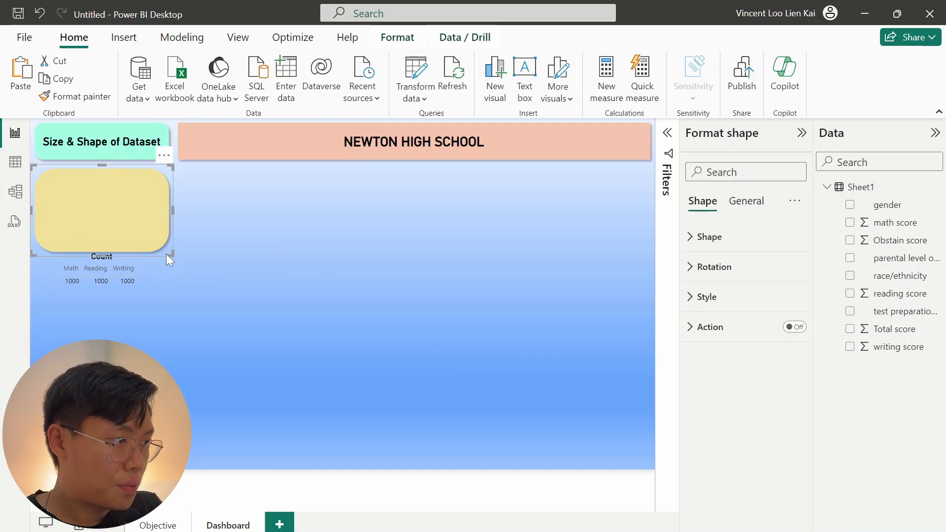
{"action": "left_click_drag", "start_coordinate": [167, 253], "coordinate": [170, 288]}
{"action": "left_click", "coordinate": [170, 289]}
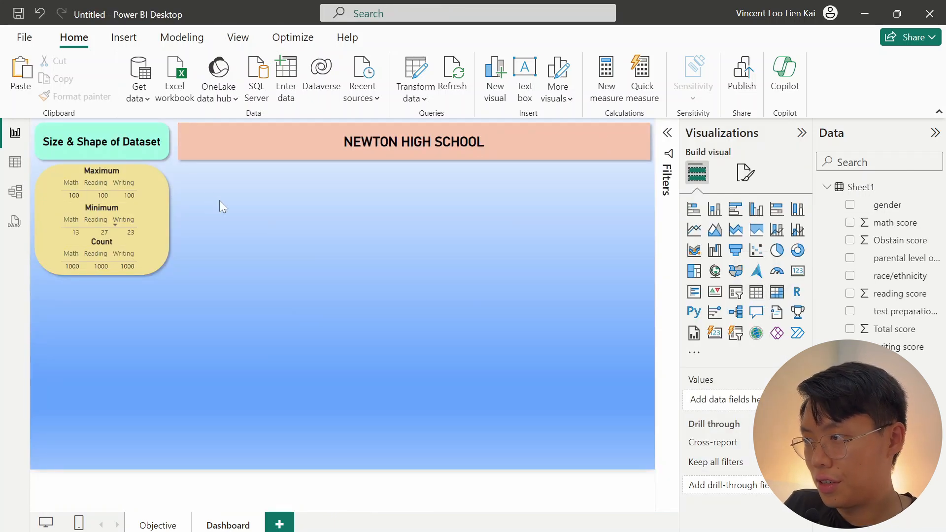
Copy the table and replace its scores with parental level of education and its count.
{"action": "left_click", "coordinate": [72, 207]}
{"action": "left_click_drag", "start_coordinate": [134, 216], "coordinate": [366, 297]}
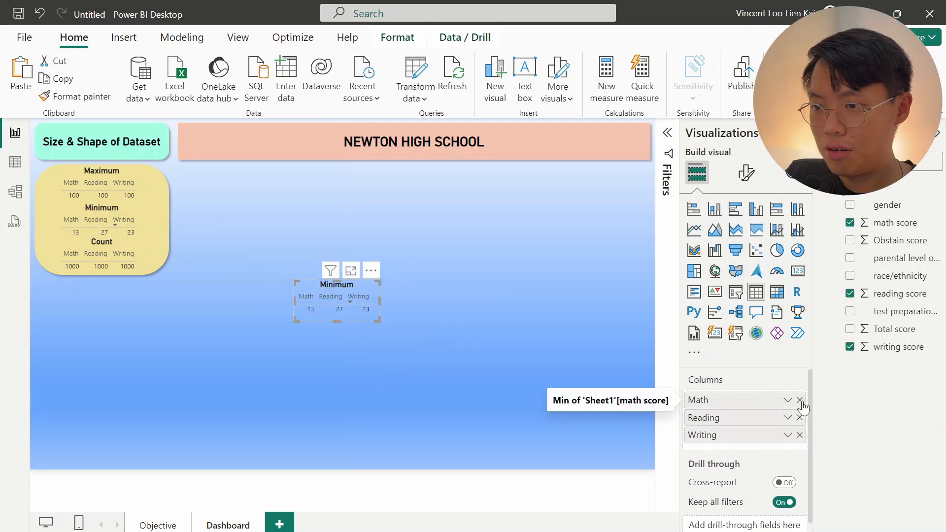
{"action": "left_click", "coordinate": [802, 400]}
{"action": "left_click", "coordinate": [802, 400]}
{"action": "left_click", "coordinate": [802, 400]}
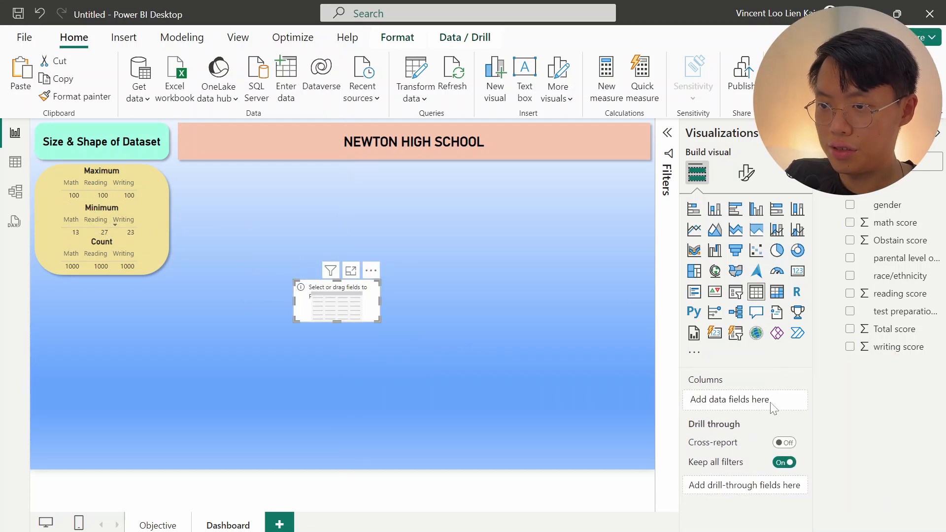
{"action": "left_click", "coordinate": [850, 258]}
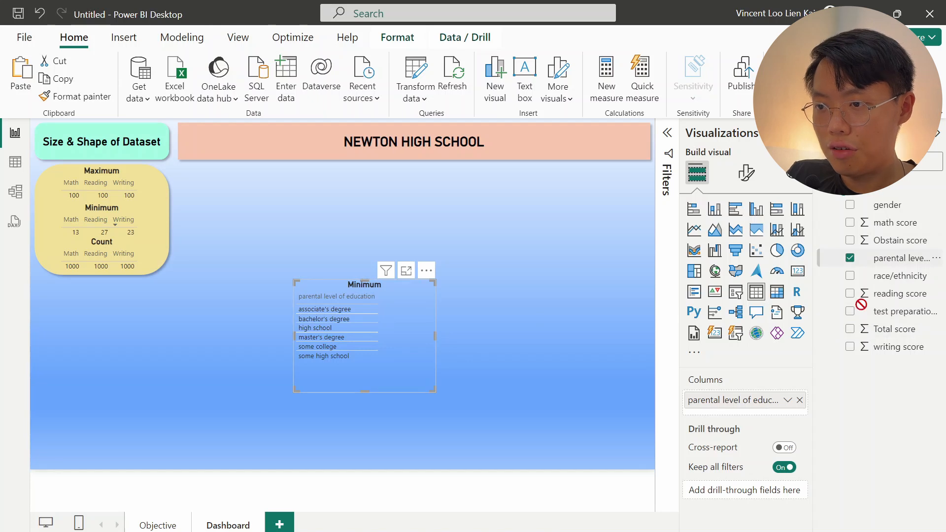
{"action": "left_click_drag", "start_coordinate": [860, 302], "coordinate": [747, 409]}
{"action": "left_click", "coordinate": [788, 418]}
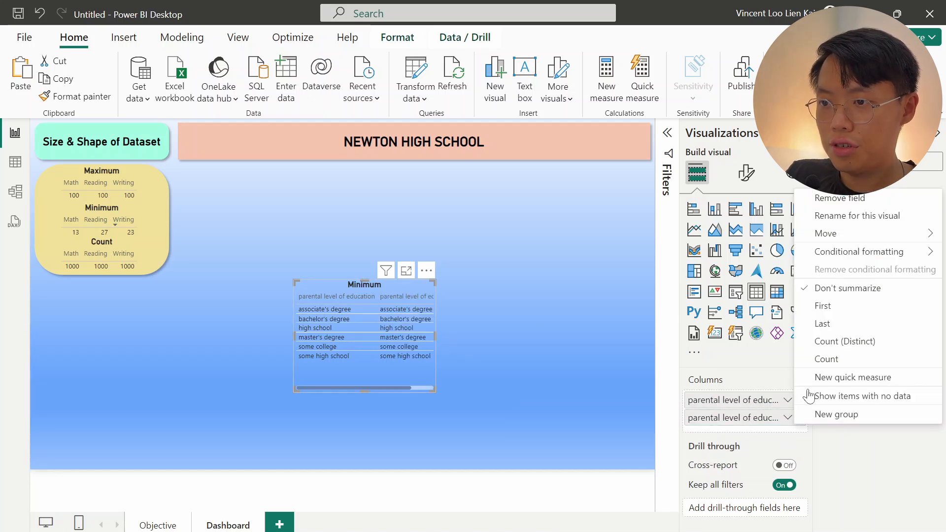
{"action": "left_click", "coordinate": [827, 359]}
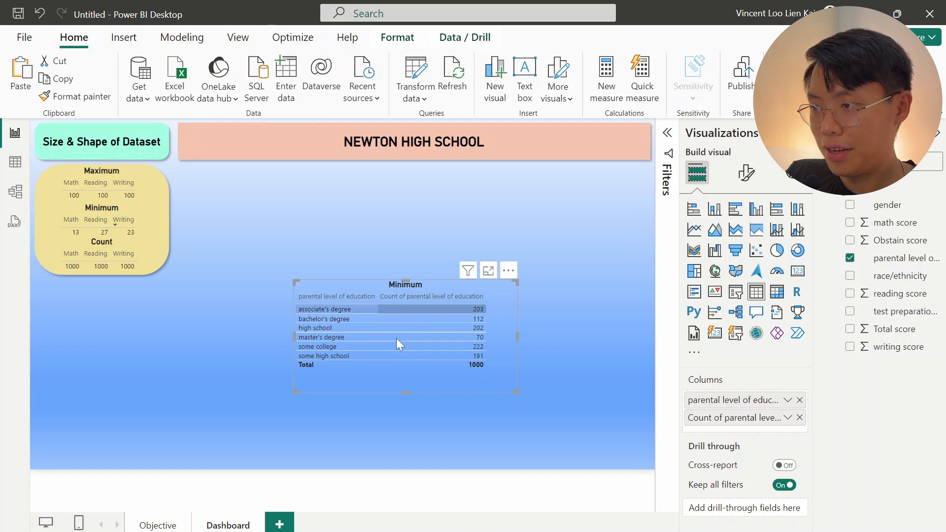
{"action": "left_click_drag", "start_coordinate": [395, 381], "coordinate": [238, 380]}
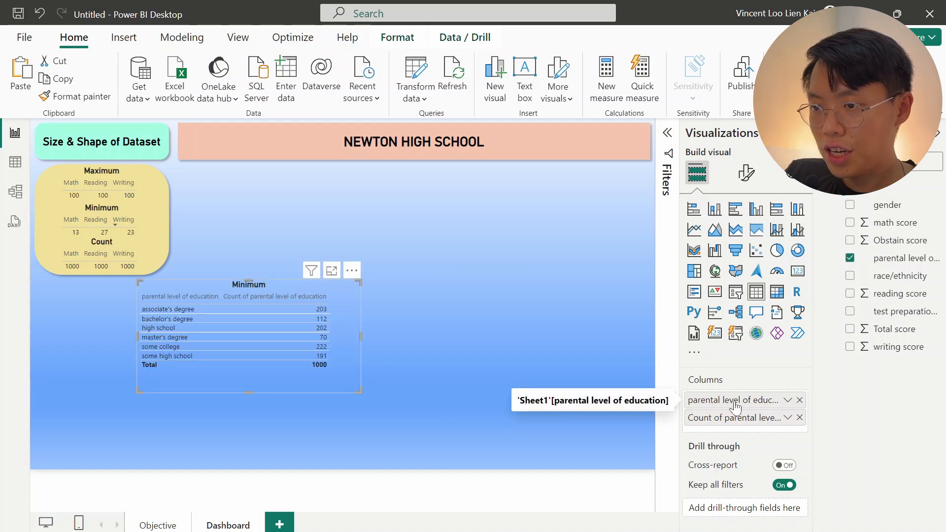
Rename the columns 'Parent Edu' and 'QTY' and shrink the table to two columns.
{"action": "double_click", "coordinate": [737, 401]}
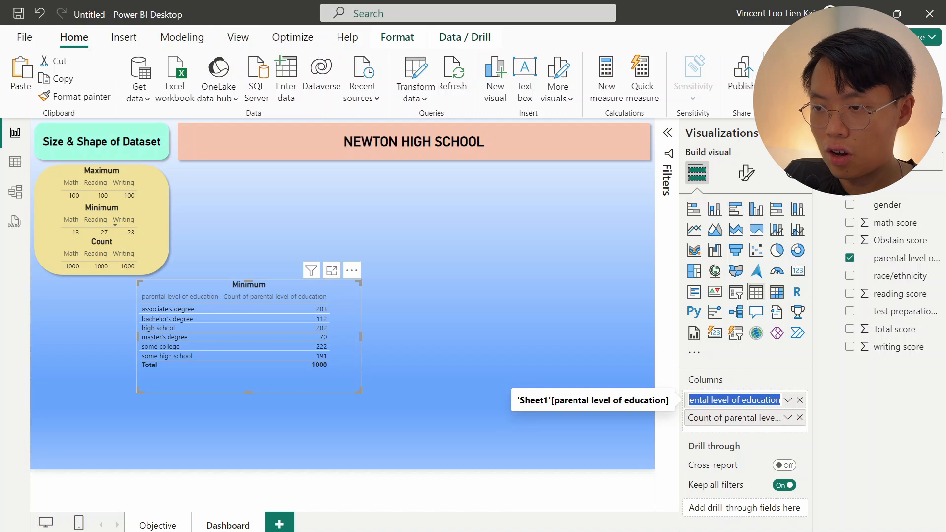
{"action": "type", "text": "Parent Edu"}
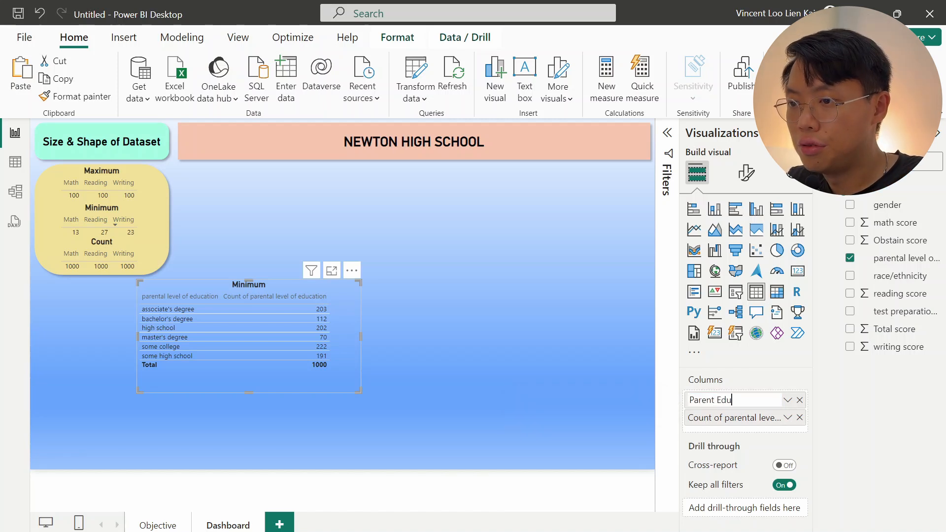
{"action": "key", "text": "Return"}
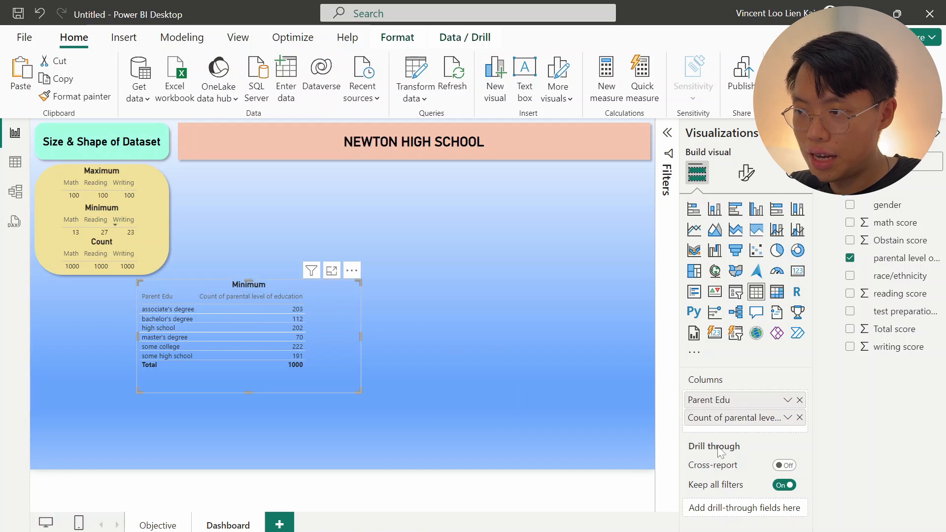
{"action": "double_click", "coordinate": [750, 419]}
{"action": "type", "text": "QT"}
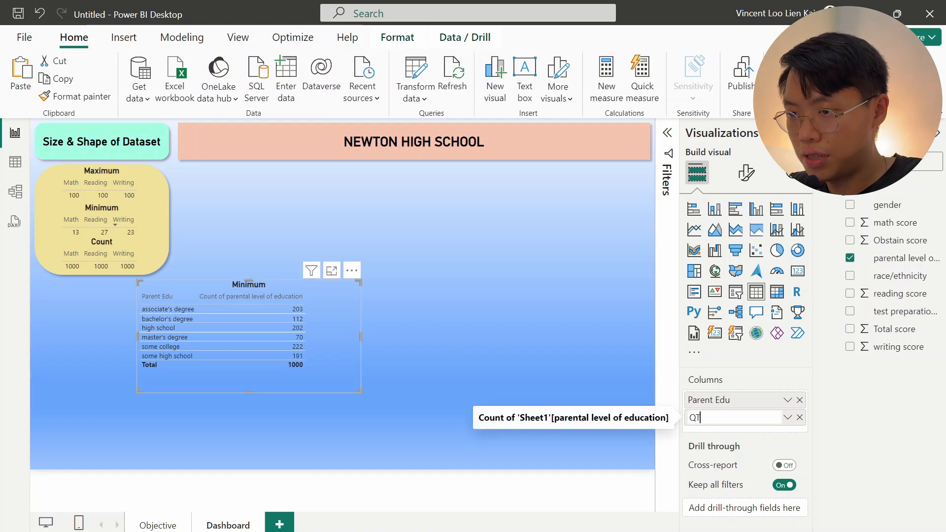
{"action": "type", "text": "Y"}
{"action": "key", "text": "Return"}
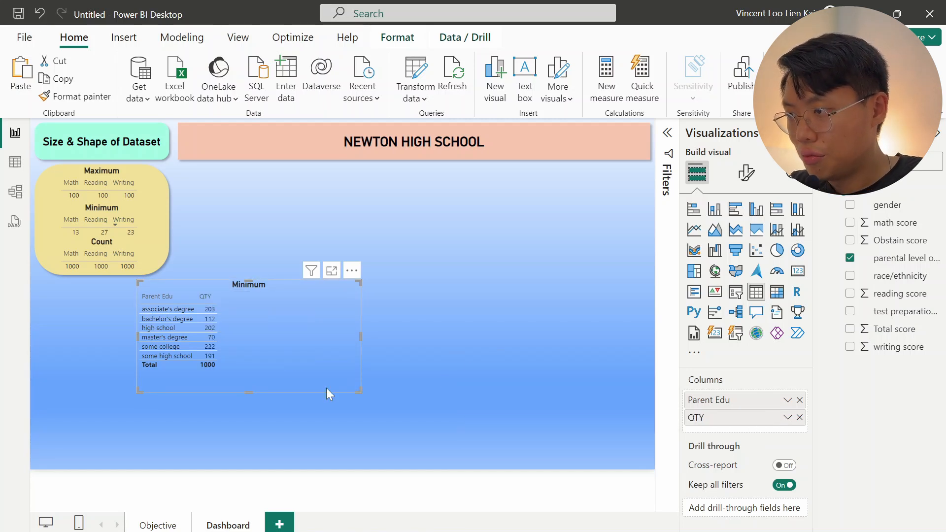
{"action": "left_click_drag", "start_coordinate": [360, 391], "coordinate": [138, 365]}
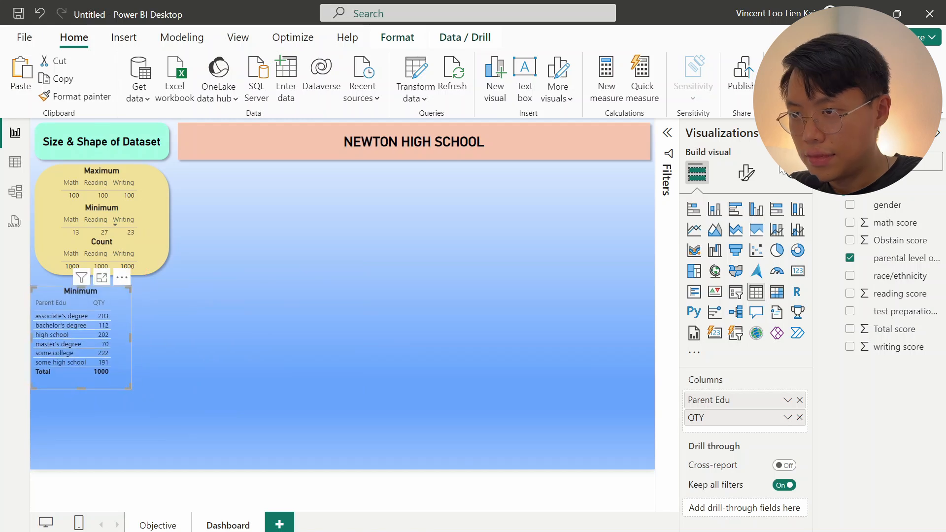
{"action": "left_click", "coordinate": [747, 173]}
Set the table's title to 'Parent Edu'.
{"action": "left_click", "coordinate": [754, 241]}
{"action": "left_click", "coordinate": [740, 304]}
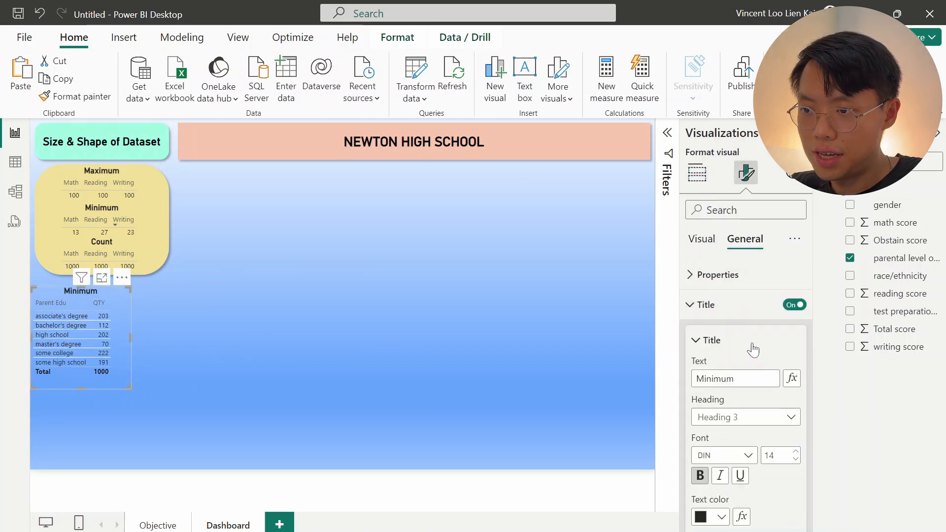
{"action": "type", "text": "Parent Edu"}
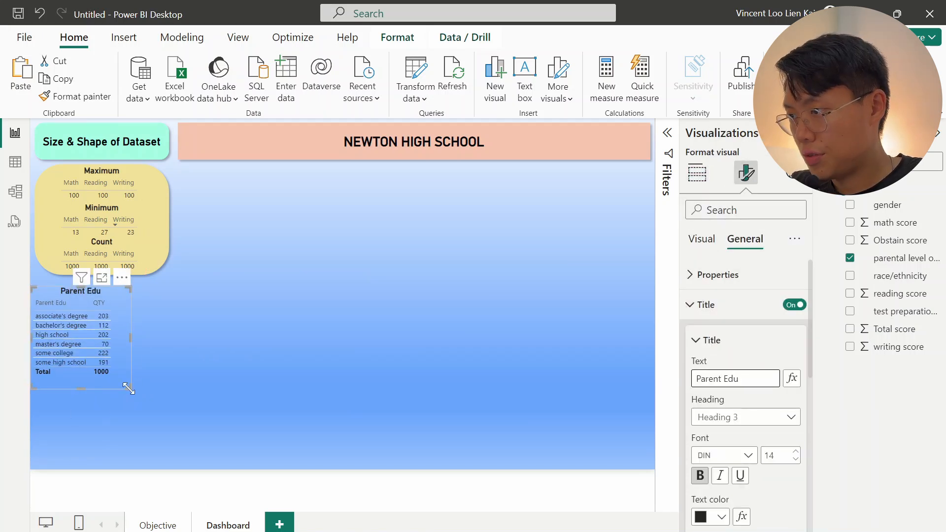
Move the yellow shape below the stats card and make it a square-cornered rectangle.
{"action": "left_click", "coordinate": [167, 203]}
{"action": "left_click_drag", "start_coordinate": [173, 209], "coordinate": [106, 309]}
{"action": "left_click", "coordinate": [710, 237]}
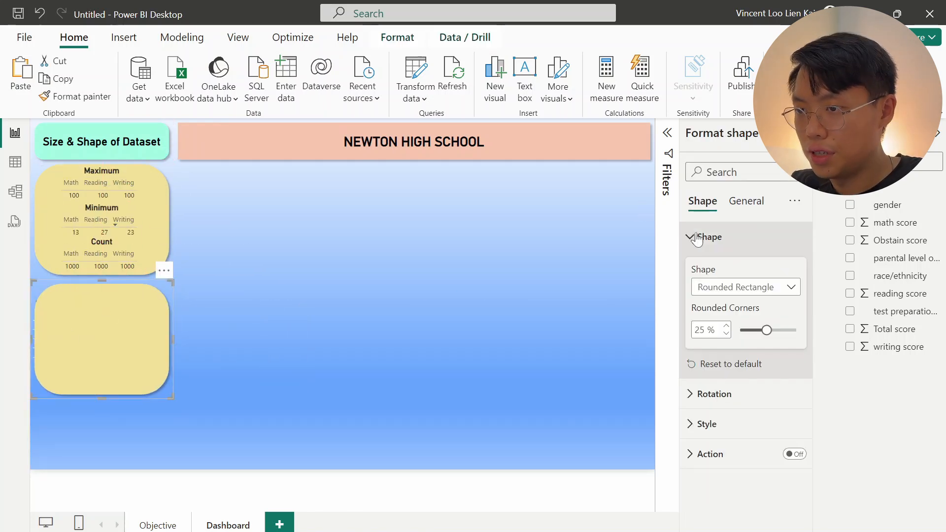
{"action": "left_click", "coordinate": [785, 288]}
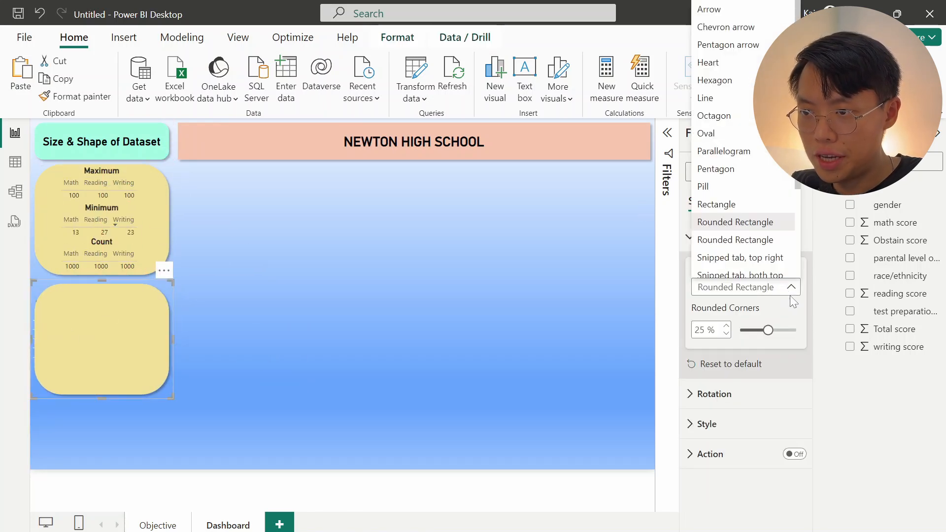
{"action": "left_click", "coordinate": [738, 200]}
Fill the rectangle pink, send it behind, and set the Parent Edu table at its top-left.
{"action": "left_click", "coordinate": [745, 205]}
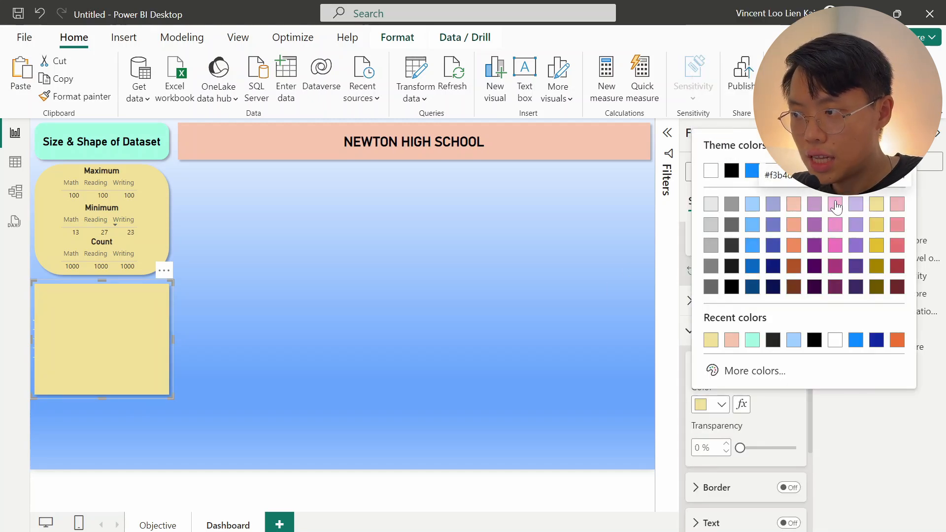
{"action": "left_click", "coordinate": [872, 205]}
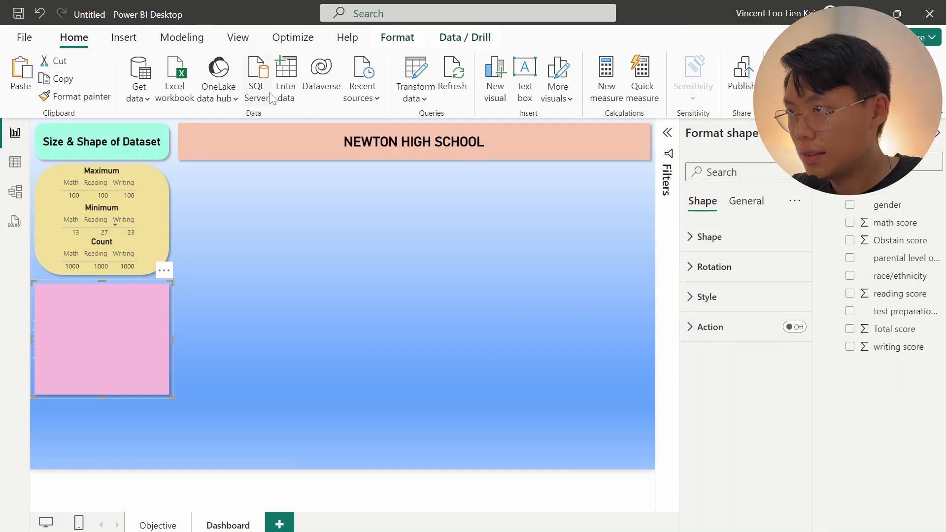
{"action": "left_click", "coordinate": [393, 43]}
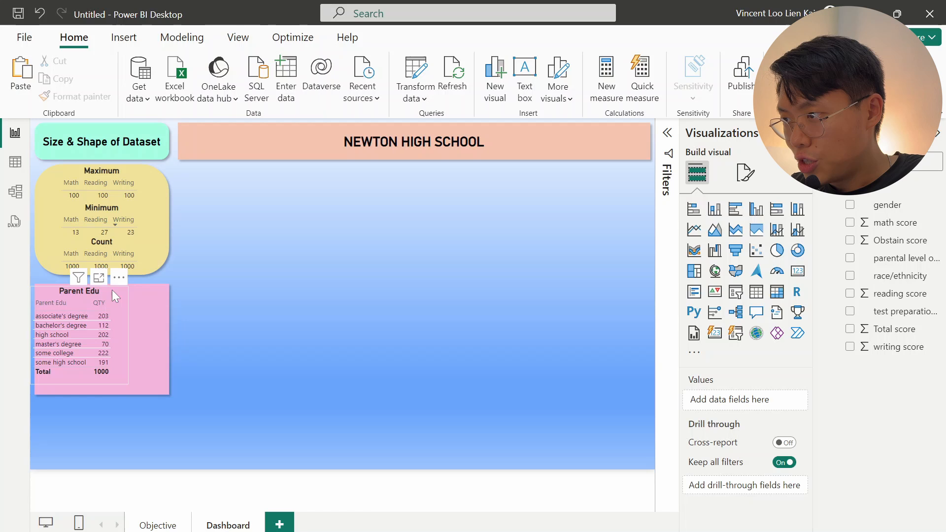
{"action": "left_click_drag", "start_coordinate": [112, 290], "coordinate": [118, 290]}
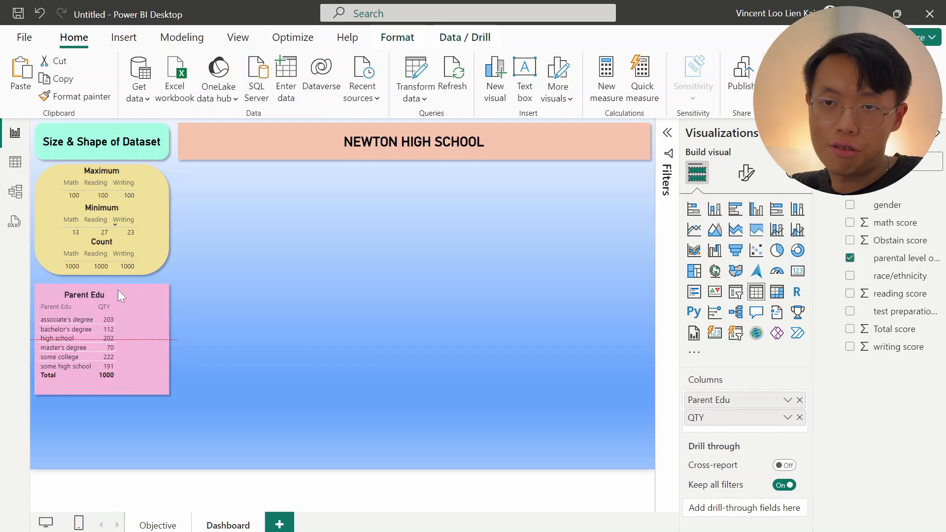
{"action": "left_click", "coordinate": [157, 364]}
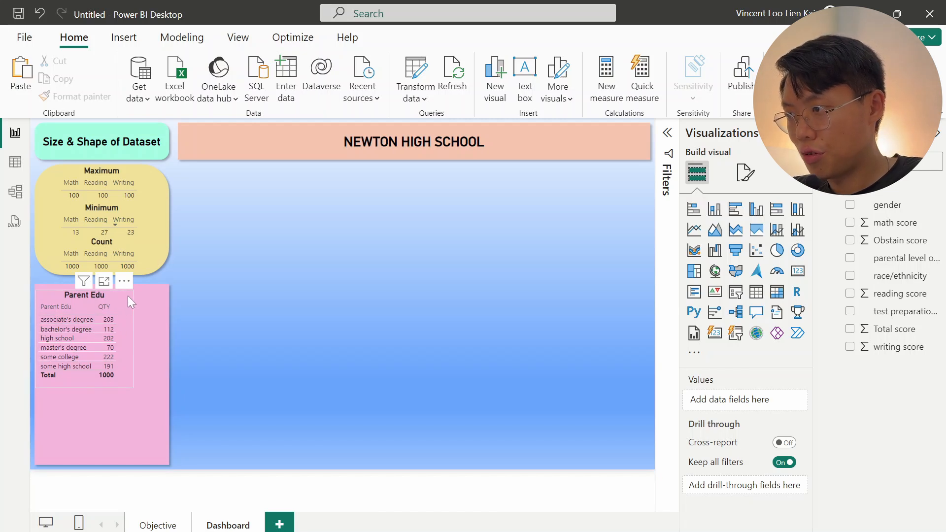
{"action": "left_click_drag", "start_coordinate": [128, 296], "coordinate": [126, 294]}
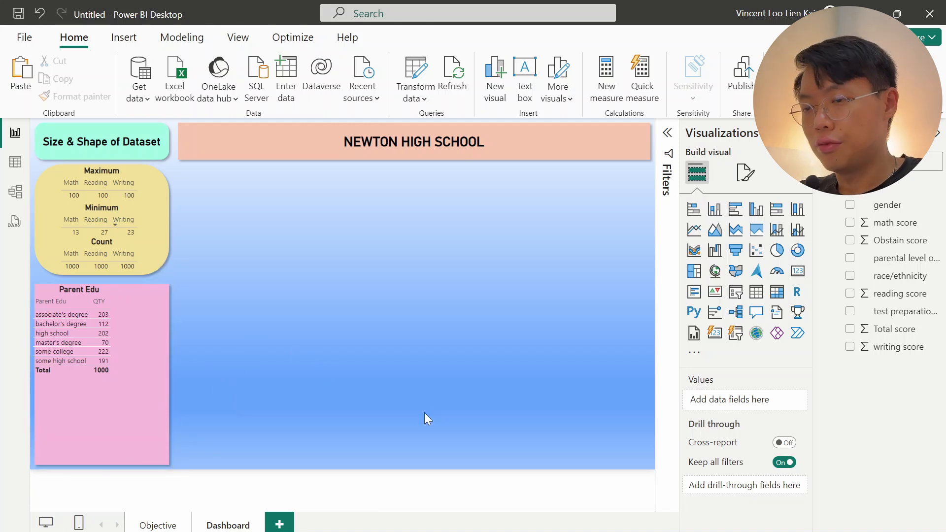
On PowerPoint slide 3, shrink and reposition the gradient background picture.
{"action": "left_click", "coordinate": [448, 531]}
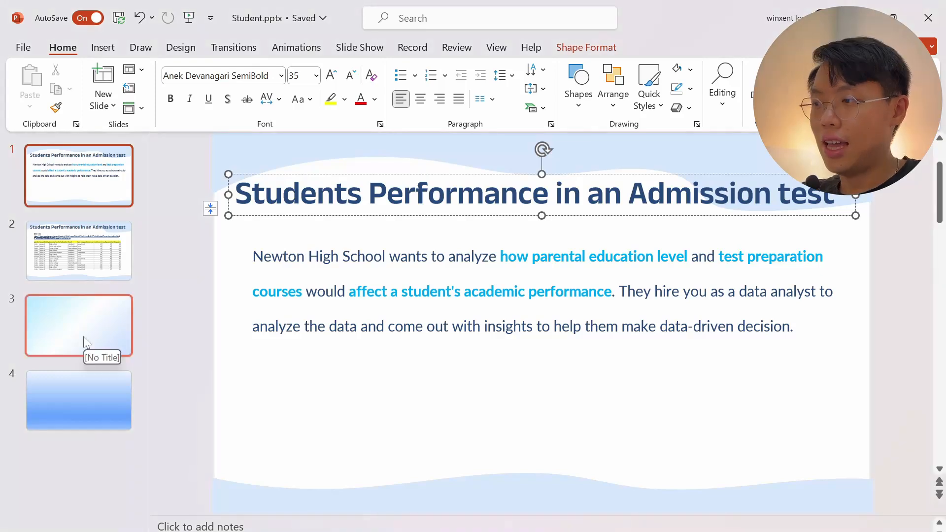
{"action": "left_click", "coordinate": [83, 338]}
{"action": "left_click", "coordinate": [546, 322]}
{"action": "left_click_drag", "start_coordinate": [871, 508], "coordinate": [484, 364]}
{"action": "left_click_drag", "start_coordinate": [407, 256], "coordinate": [511, 336]}
{"action": "left_click_drag", "start_coordinate": [602, 456], "coordinate": [524, 393]}
{"action": "left_click_drag", "start_coordinate": [463, 270], "coordinate": [461, 257]}
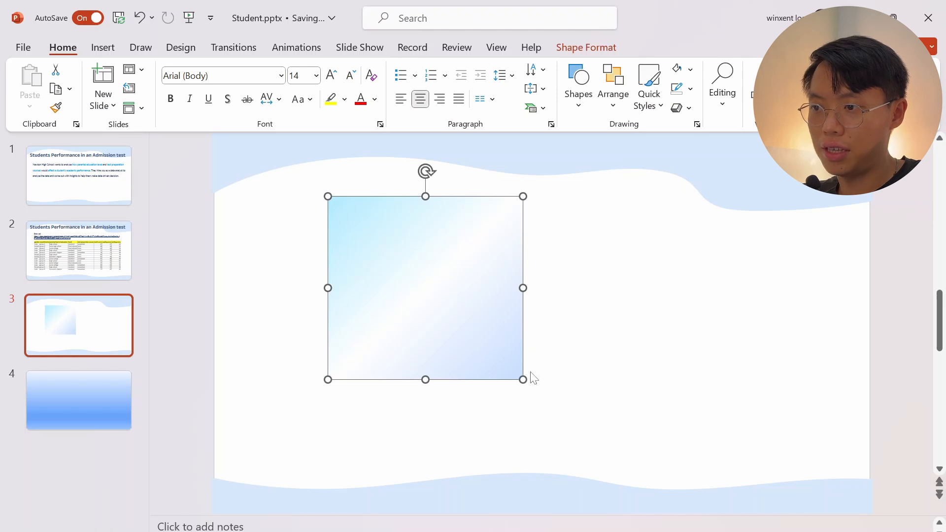
Snip the pink Parent Edu table from Power BI and paste it onto slide 3.
{"action": "mouse_move", "coordinate": [448, 531]}
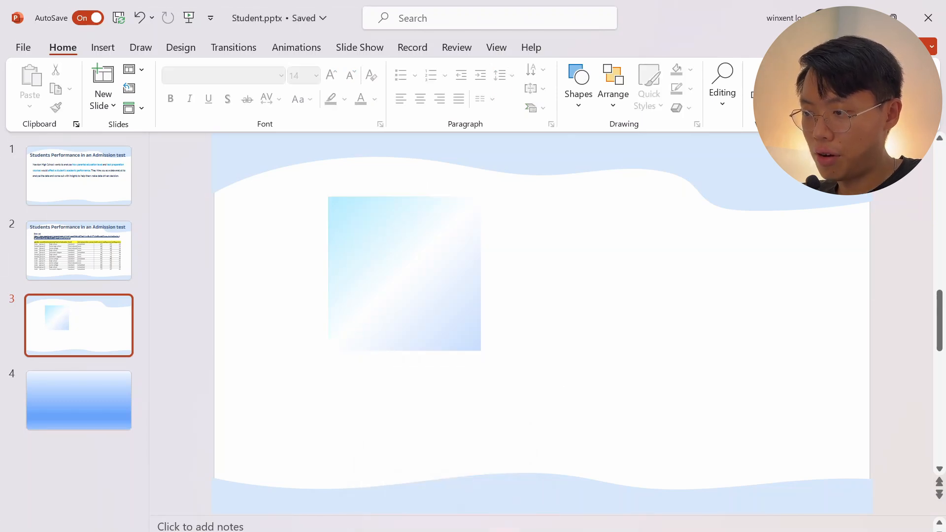
{"action": "key", "text": "alt+Tab"}
{"action": "key", "text": "alt+Tab"}
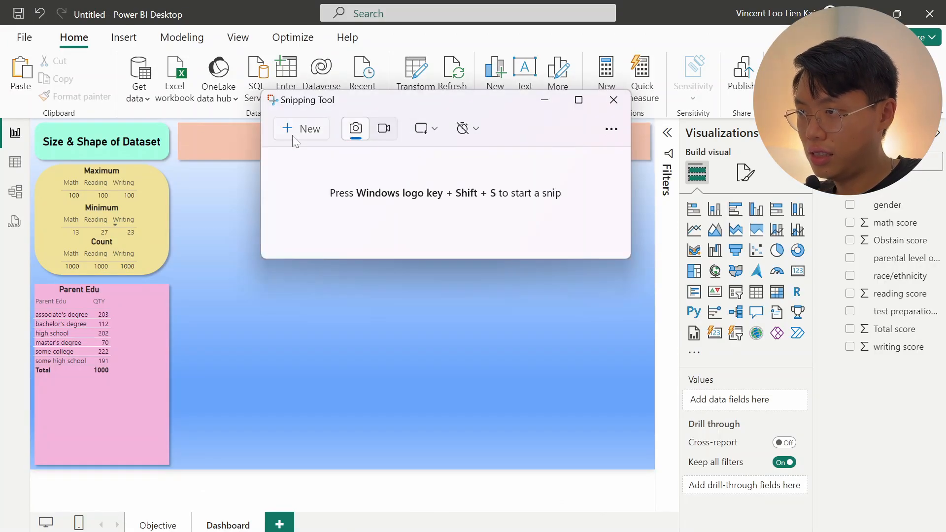
{"action": "left_click", "coordinate": [293, 138]}
{"action": "left_click_drag", "start_coordinate": [30, 280], "coordinate": [175, 468]}
{"action": "key", "text": "alt+Tab"}
{"action": "key", "text": "ctrl+v"}
Resize the gradient square to match the Parent Edu picture and save it as a picture.
{"action": "left_click_drag", "start_coordinate": [609, 279], "coordinate": [588, 289]}
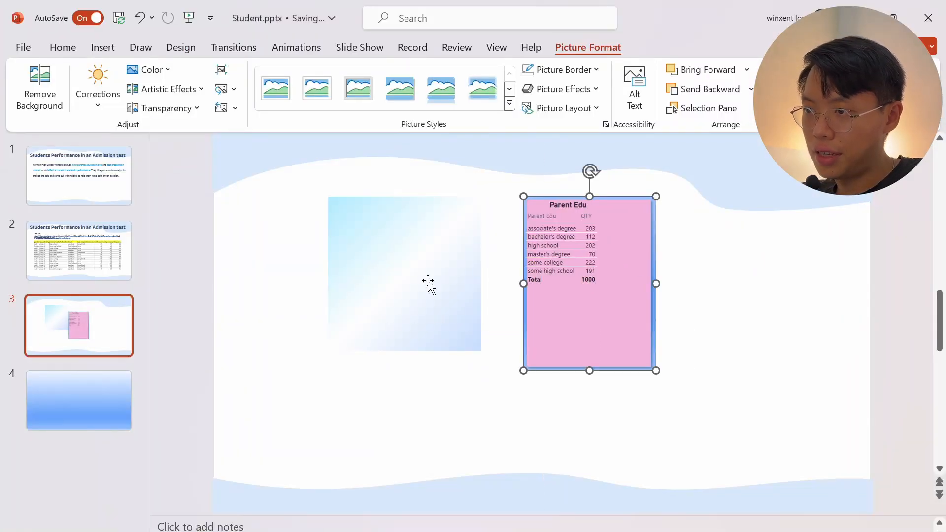
{"action": "left_click_drag", "start_coordinate": [429, 281], "coordinate": [629, 281]}
{"action": "right_click", "coordinate": [667, 231]}
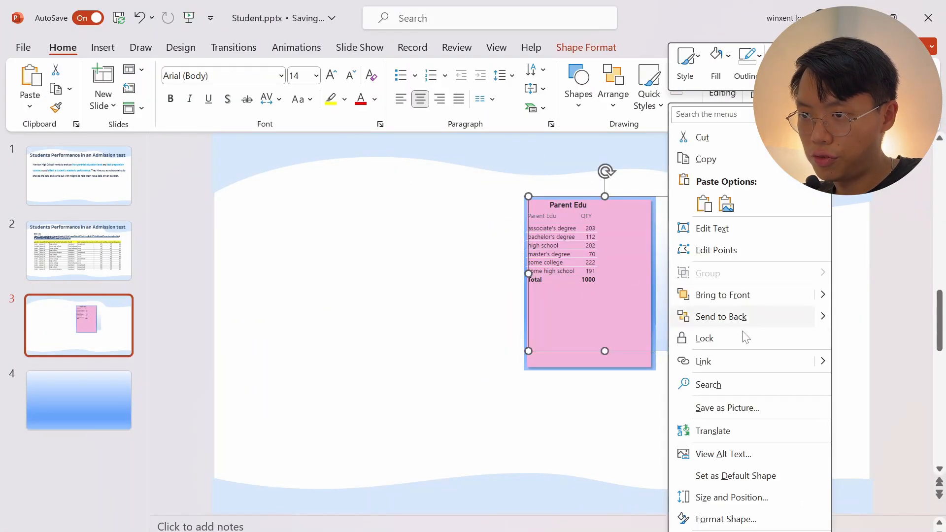
{"action": "left_click", "coordinate": [742, 296]}
{"action": "left_click_drag", "start_coordinate": [652, 370], "coordinate": [652, 370]}
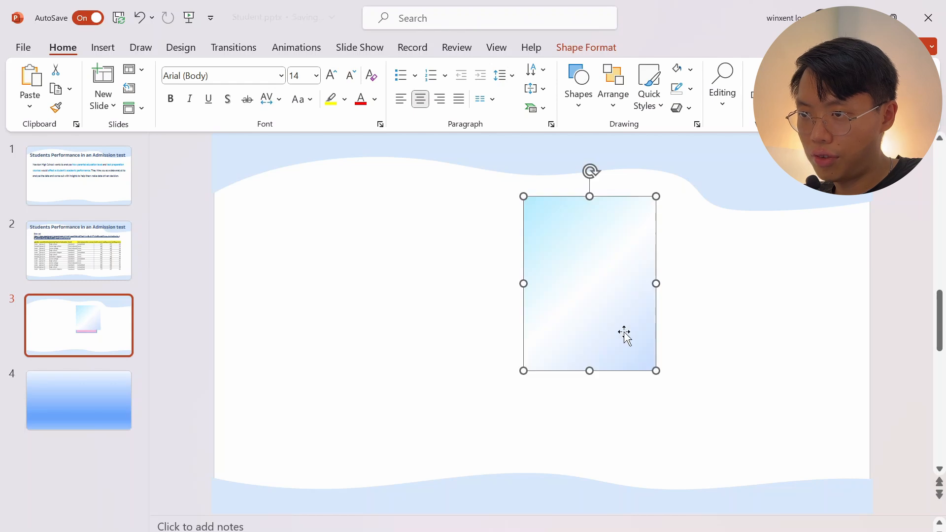
{"action": "left_click_drag", "start_coordinate": [623, 332], "coordinate": [432, 339]}
{"action": "right_click", "coordinate": [432, 339]}
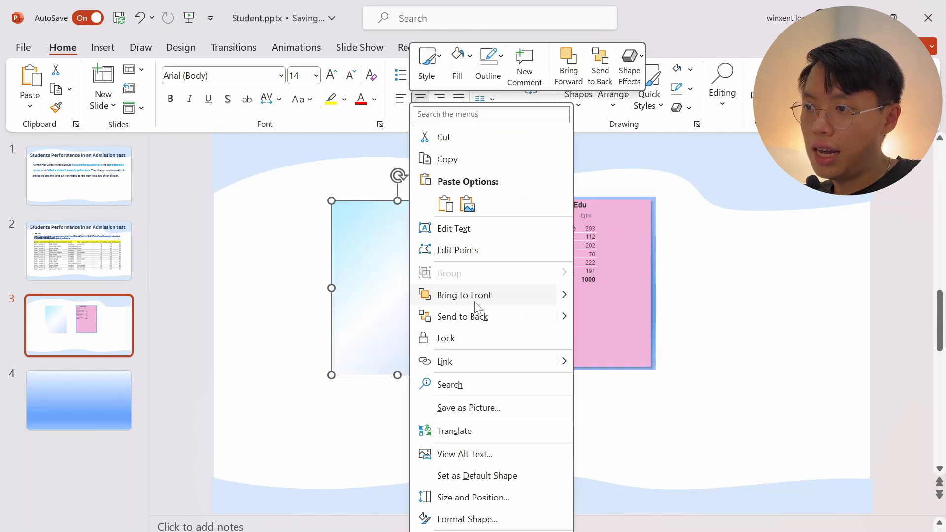
{"action": "left_click", "coordinate": [468, 408]}
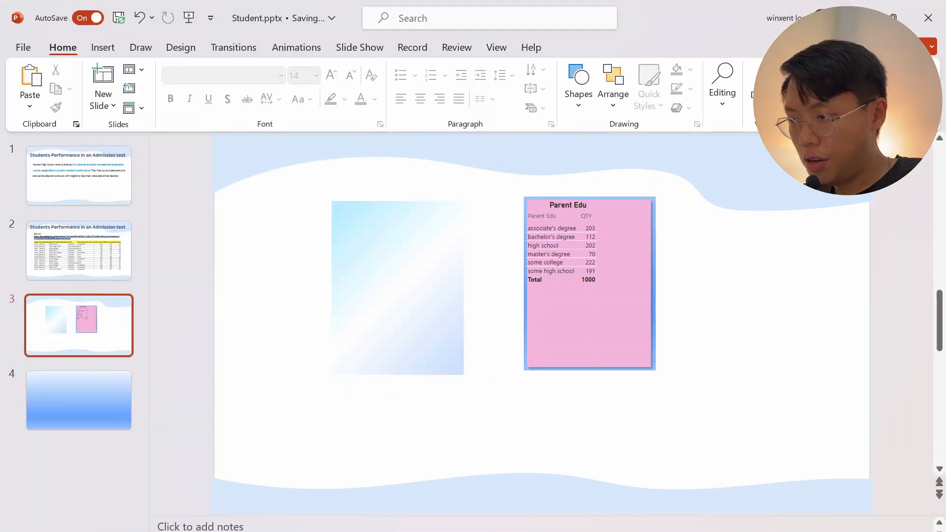
{"action": "left_click", "coordinate": [105, 521]}
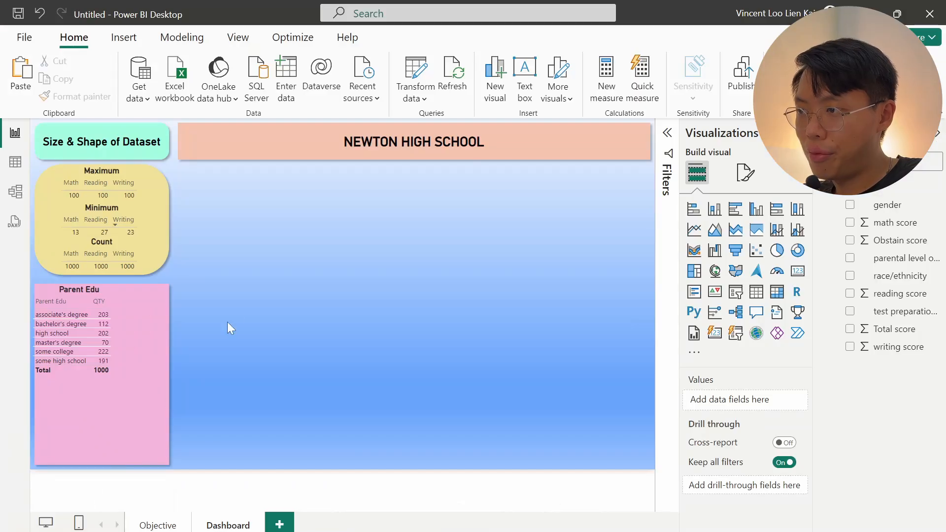
Paste the gradient image behind the Parent Edu table and move the pink rectangle right.
{"action": "left_click", "coordinate": [127, 39]}
{"action": "key", "text": "ctrl+v"}
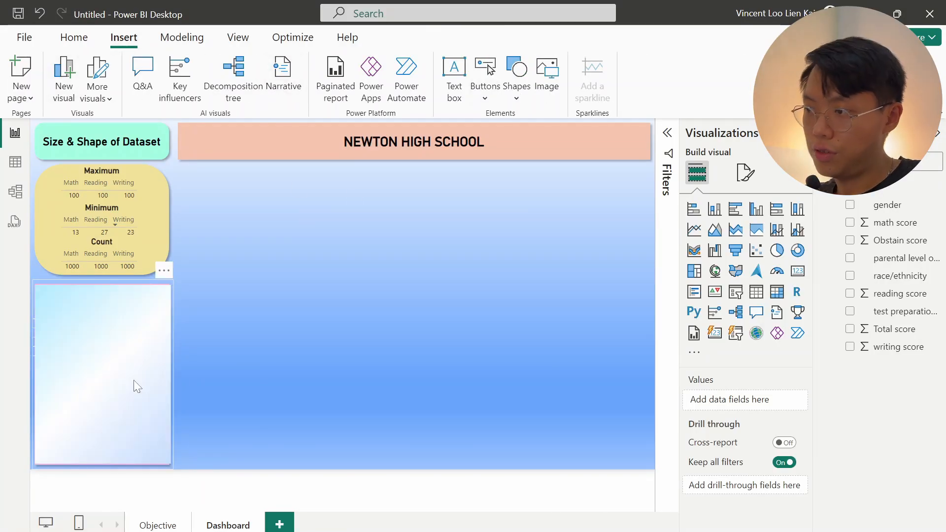
{"action": "left_click", "coordinate": [397, 37]}
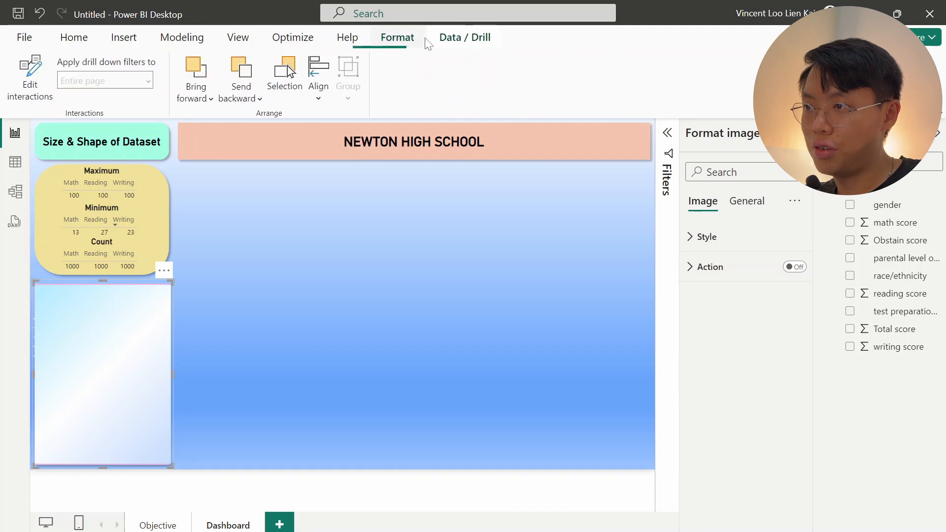
{"action": "left_click", "coordinate": [236, 96]}
{"action": "left_click", "coordinate": [274, 146]}
{"action": "left_click", "coordinate": [320, 383]}
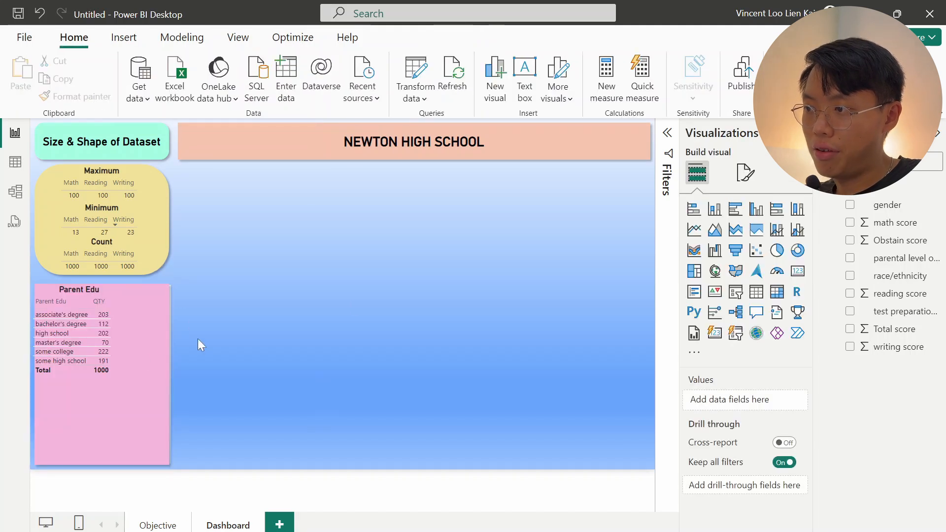
{"action": "left_click", "coordinate": [153, 342]}
{"action": "left_click_drag", "start_coordinate": [152, 336], "coordinate": [351, 371]}
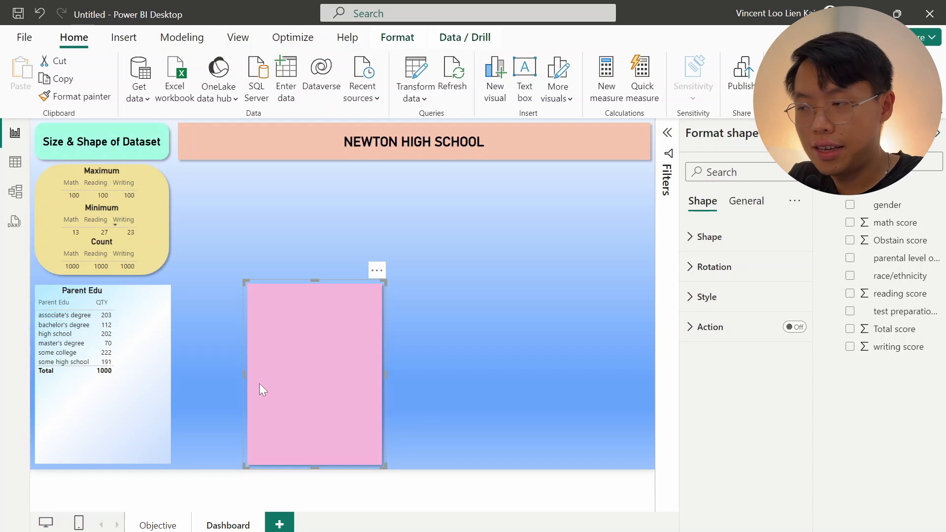
Duplicate the Parent Edu table and swap its fields to gender and Count of gender.
{"action": "left_click", "coordinate": [139, 333]}
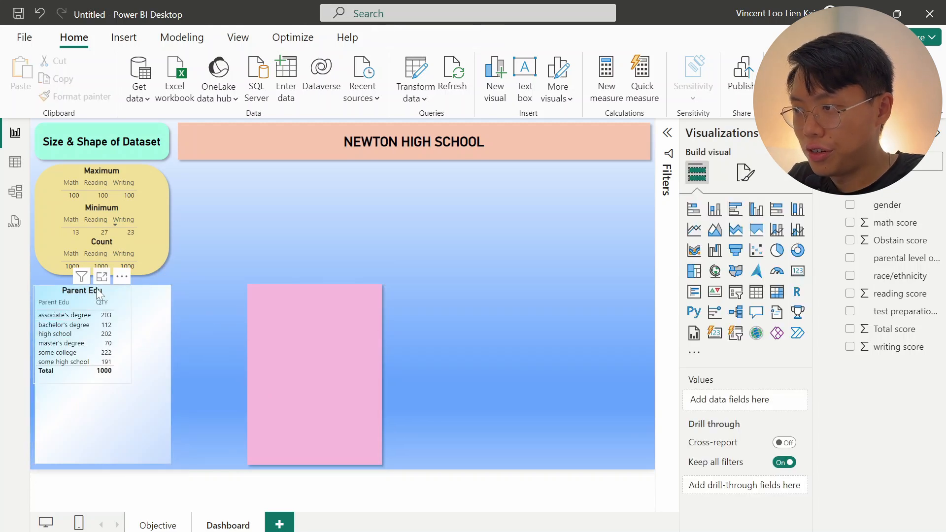
{"action": "key", "text": "ctrl+c"}
{"action": "key", "text": "ctrl+v"}
{"action": "left_click_drag", "start_coordinate": [114, 294], "coordinate": [344, 298]}
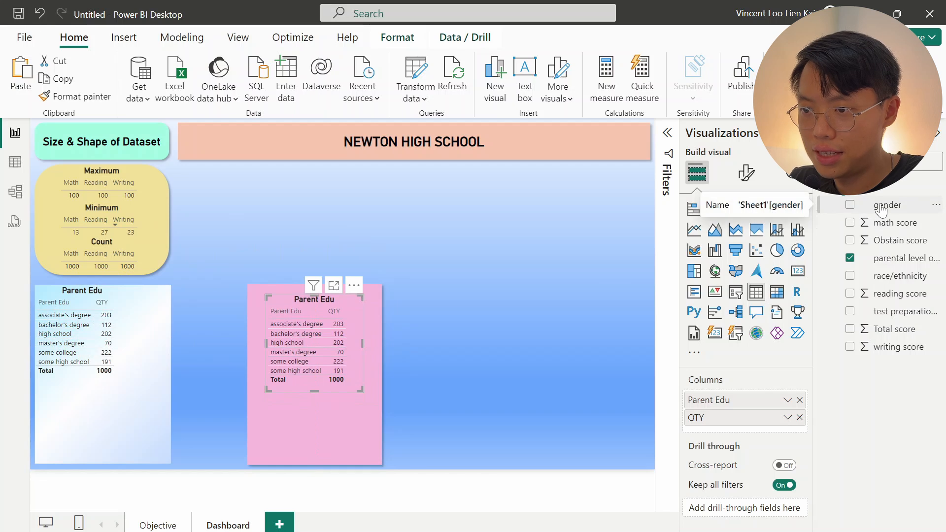
{"action": "left_click_drag", "start_coordinate": [884, 207], "coordinate": [749, 396]}
{"action": "left_click", "coordinate": [799, 418]}
{"action": "left_click", "coordinate": [799, 418]}
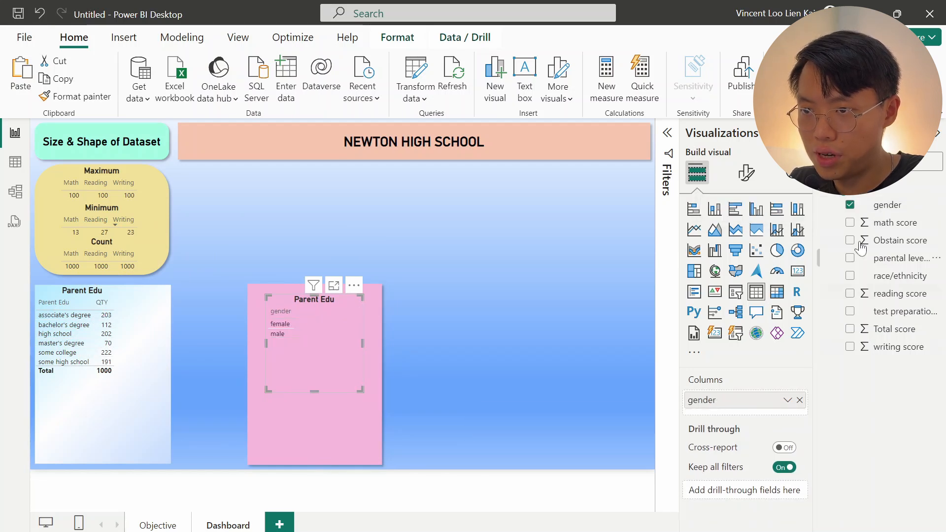
{"action": "left_click_drag", "start_coordinate": [879, 206], "coordinate": [742, 417]}
{"action": "left_click", "coordinate": [788, 417]}
{"action": "left_click", "coordinate": [824, 360]}
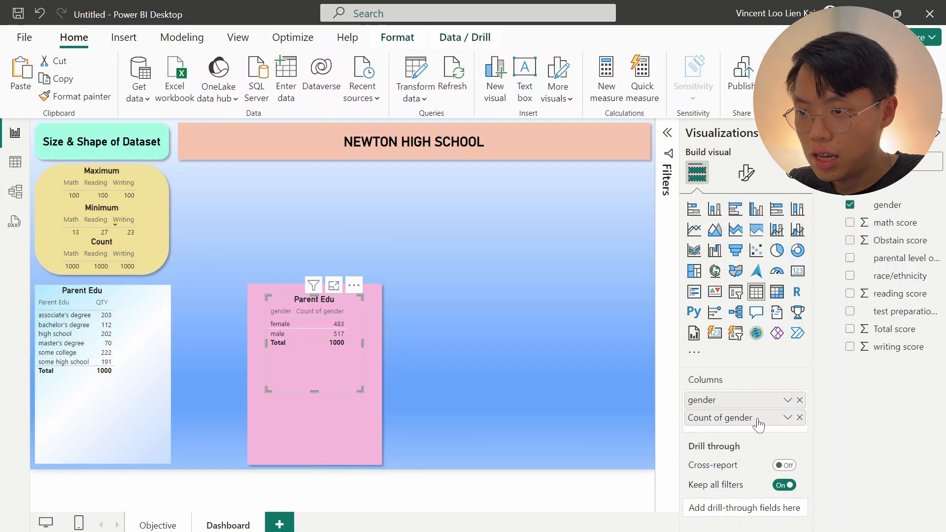
Rename the count column 'QTY', title it 'Gender', and fit it beside Parent Edu.
{"action": "double_click", "coordinate": [725, 417]}
{"action": "type", "text": "QTY"}
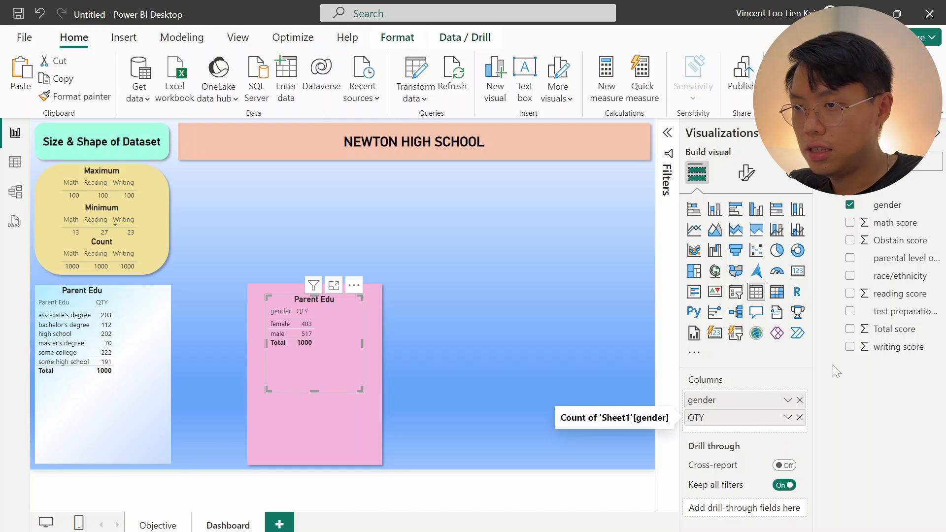
{"action": "left_click", "coordinate": [745, 173]}
{"action": "left_click", "coordinate": [746, 239]}
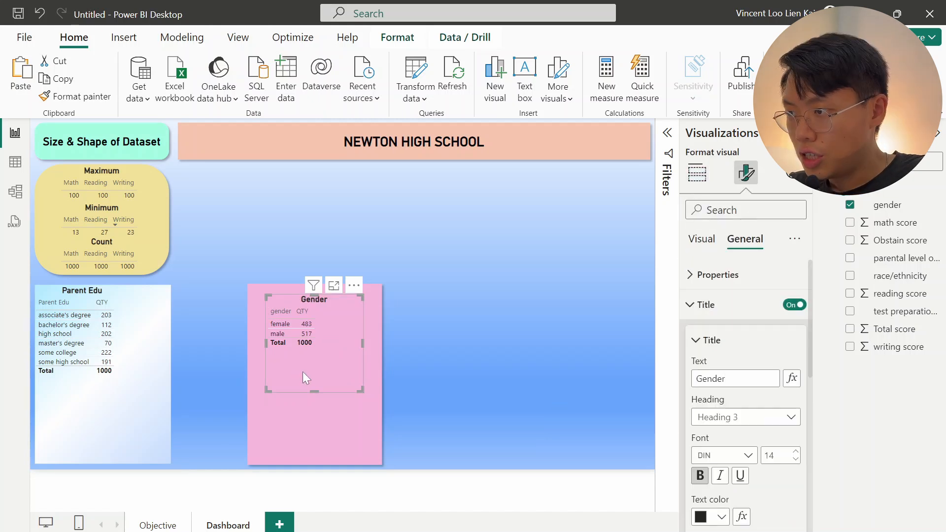
{"action": "left_click_drag", "start_coordinate": [303, 371], "coordinate": [154, 365]}
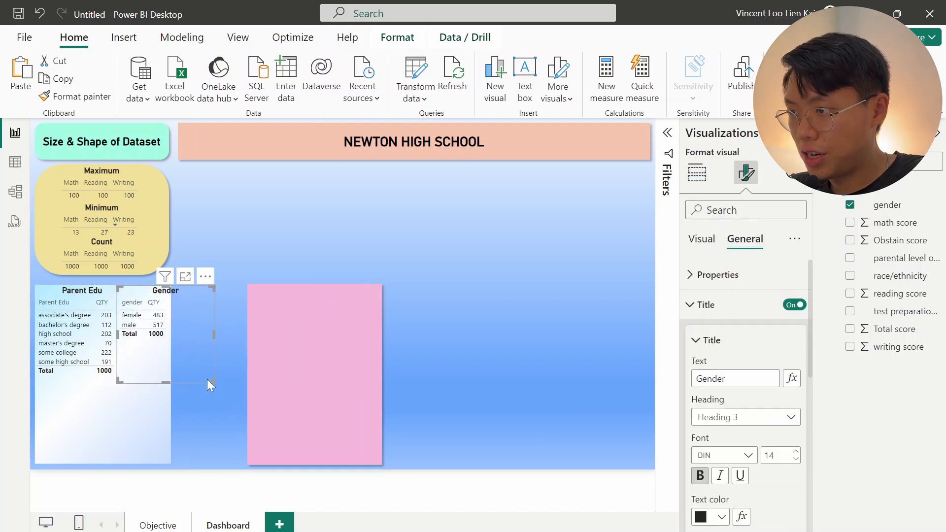
{"action": "left_click_drag", "start_coordinate": [207, 380], "coordinate": [163, 350]}
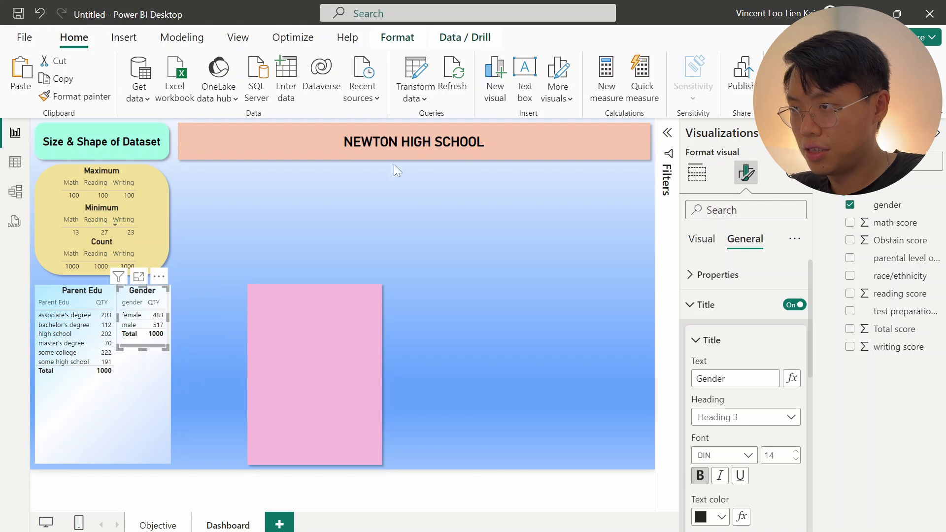
Move the pink shape right and fill the table with test preparation course and its Count.
{"action": "left_click", "coordinate": [334, 350]}
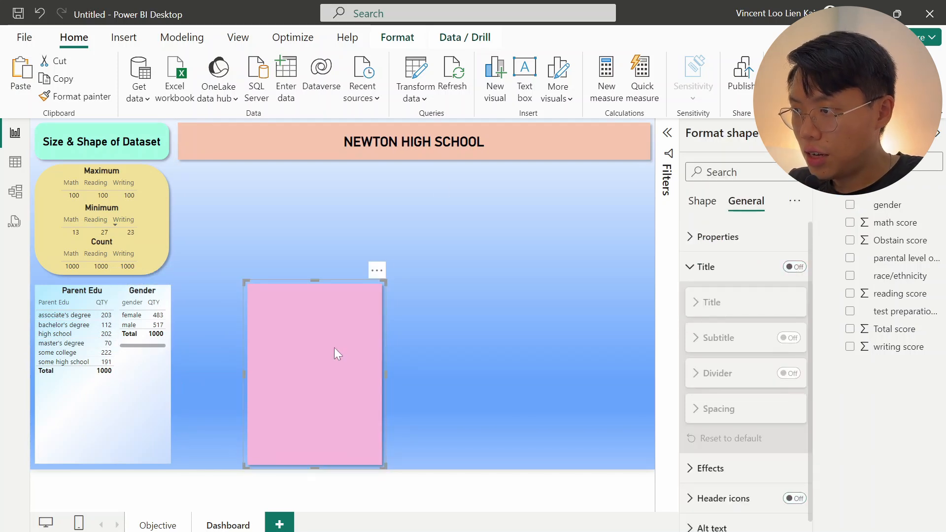
{"action": "left_click_drag", "start_coordinate": [334, 348], "coordinate": [602, 366]}
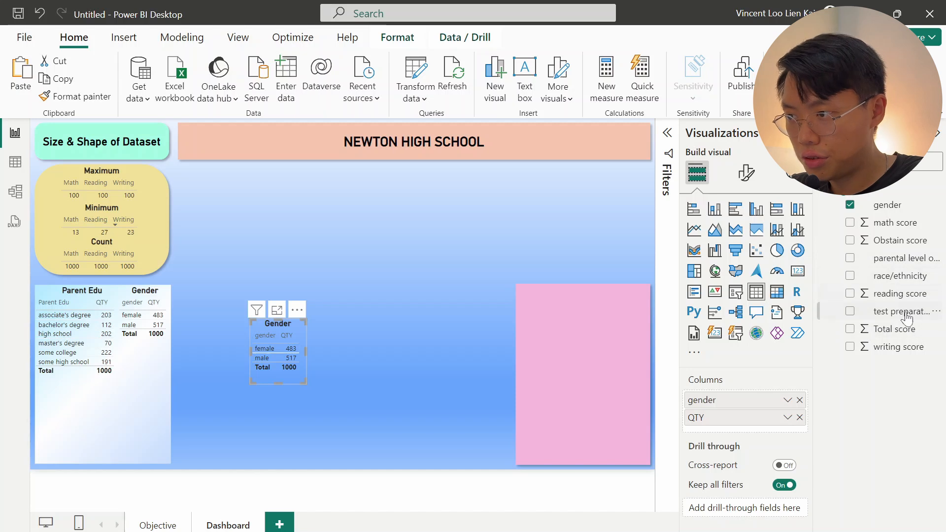
{"action": "left_click_drag", "start_coordinate": [811, 373], "coordinate": [740, 418]}
{"action": "left_click", "coordinate": [787, 418]}
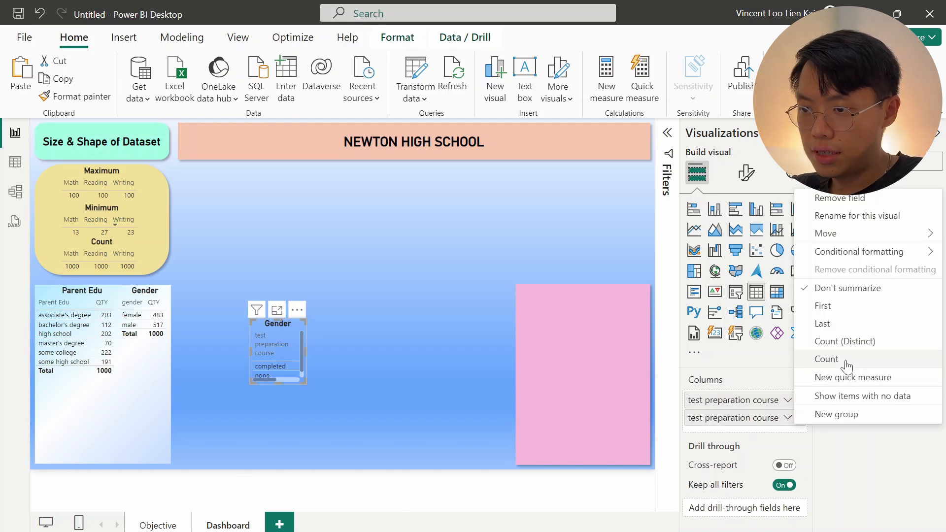
{"action": "left_click", "coordinate": [827, 359]}
{"action": "left_click_drag", "start_coordinate": [300, 382], "coordinate": [414, 390]}
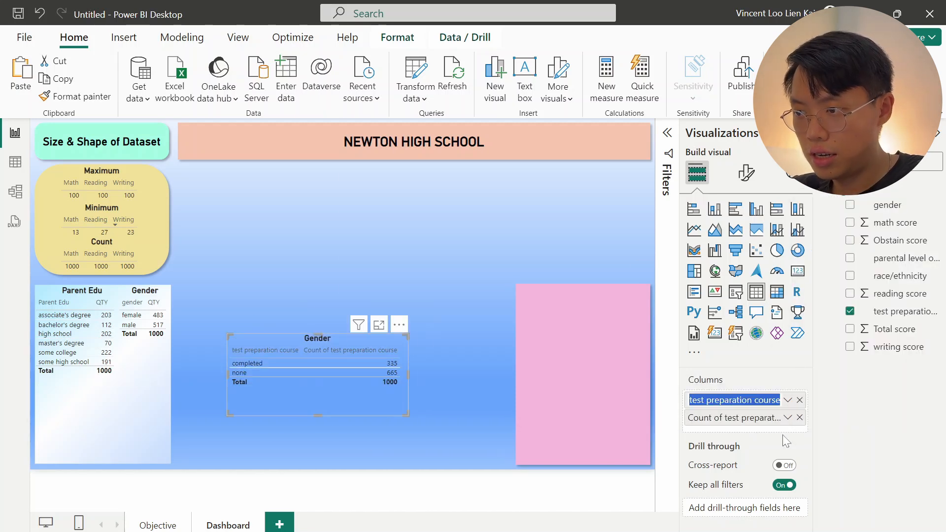
Rename the columns to Test Preparation and QTY and title the table 'Test Preparation Course'.
{"action": "type", "text": "Test Preparation"}
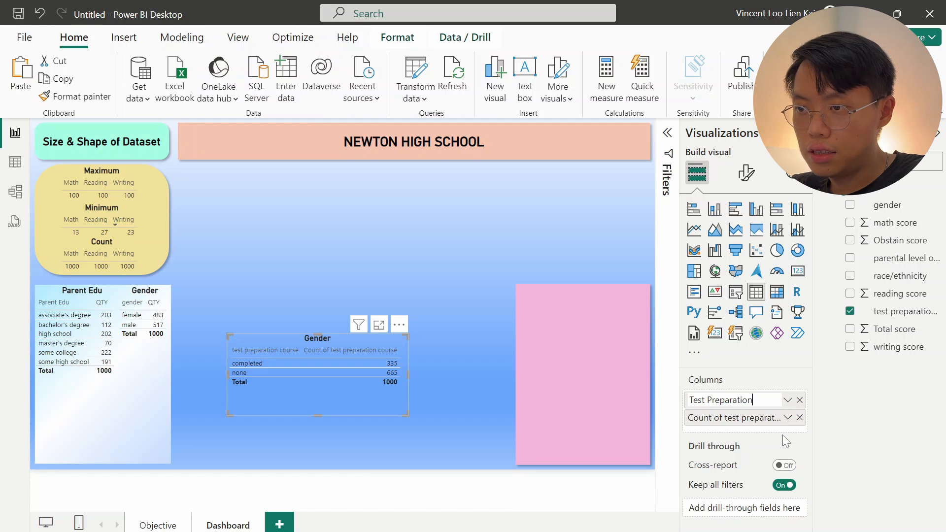
{"action": "key", "text": "Tab"}
{"action": "type", "text": "QTY"}
{"action": "key", "text": "Return"}
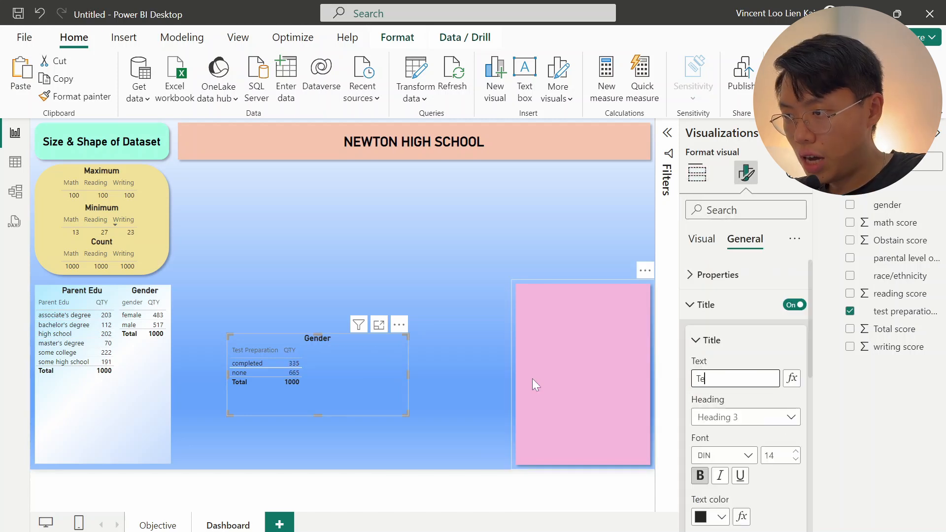
{"action": "type", "text": "paration Course"}
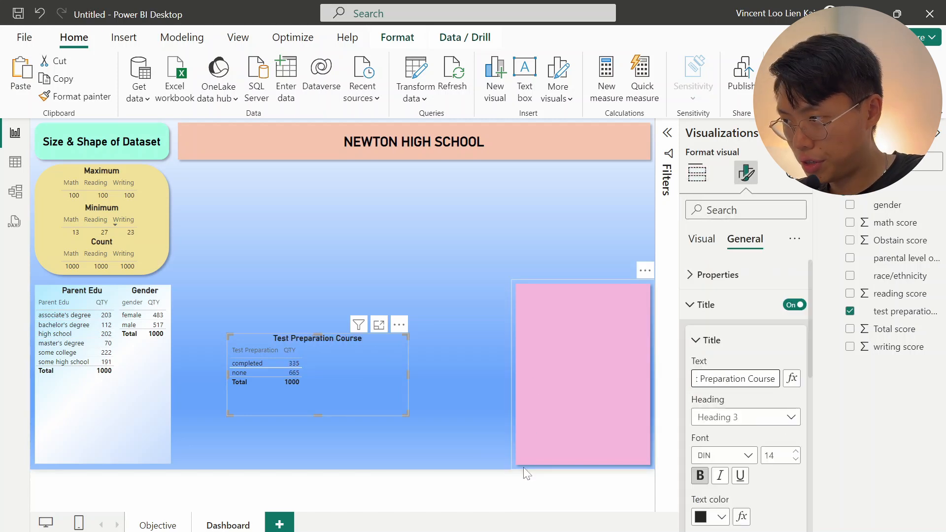
{"action": "left_click", "coordinate": [523, 469]}
Narrow the Test Preparation Course table and align it below Parent Edu on the card.
{"action": "left_click", "coordinate": [406, 413]}
{"action": "left_click_drag", "start_coordinate": [406, 413], "coordinate": [81, 448]}
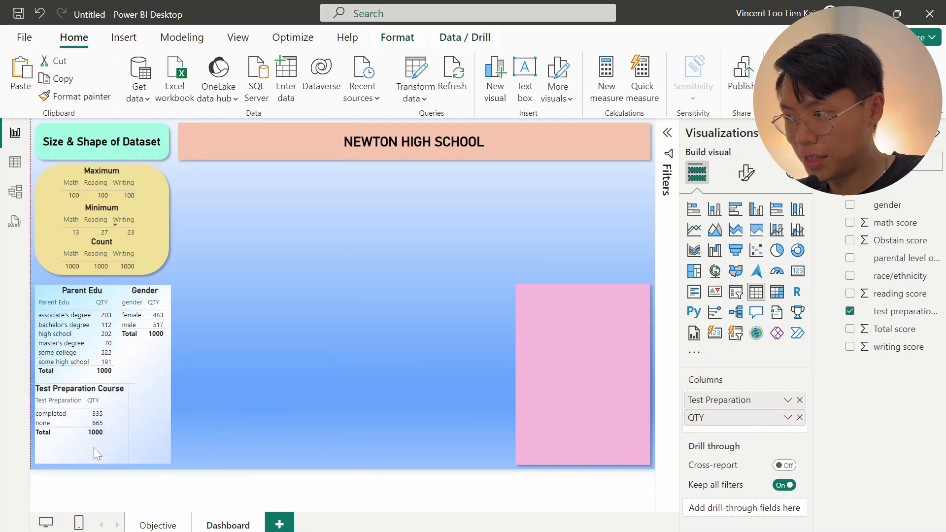
{"action": "left_click_drag", "start_coordinate": [130, 428], "coordinate": [118, 424]}
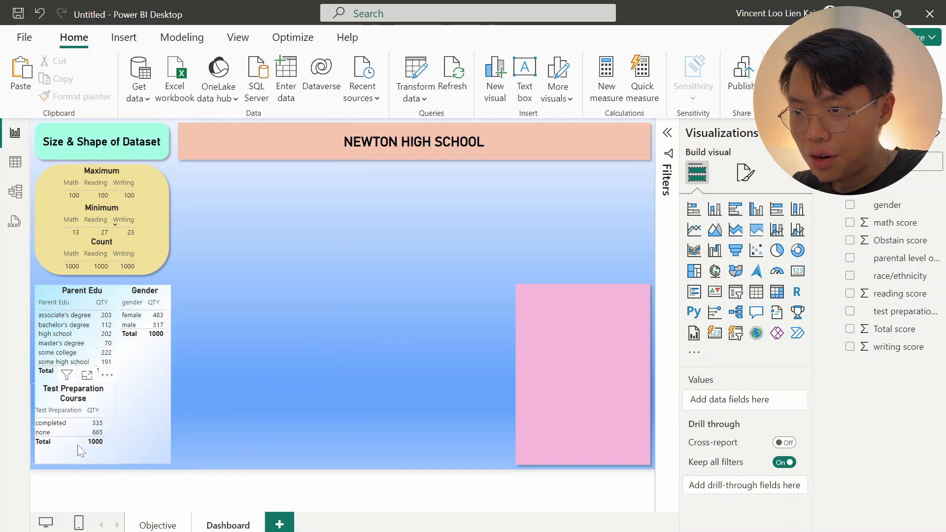
{"action": "mouse_move", "coordinate": [63, 455]}
{"action": "left_mouse_down"}
{"action": "mouse_move", "coordinate": [73, 454]}
{"action": "mouse_move", "coordinate": [64, 454]}
{"action": "left_mouse_up"}
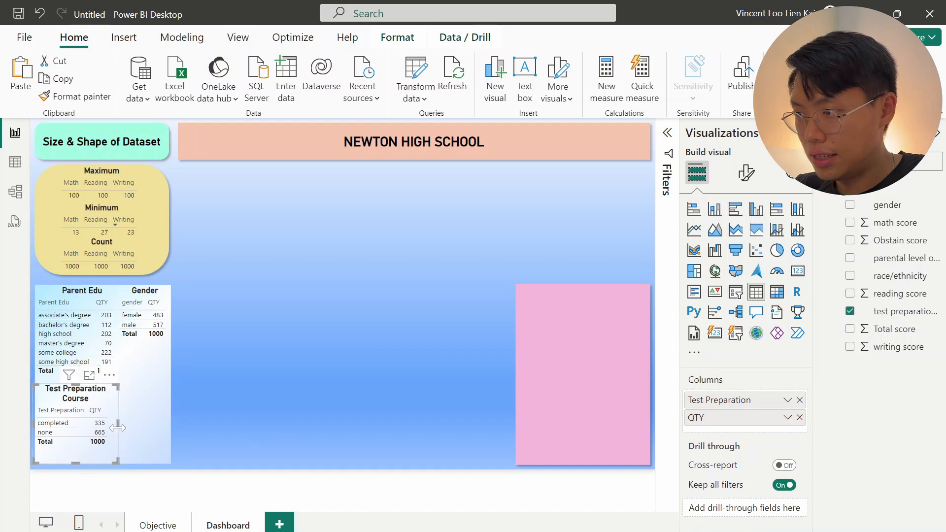
{"action": "left_click", "coordinate": [255, 407]}
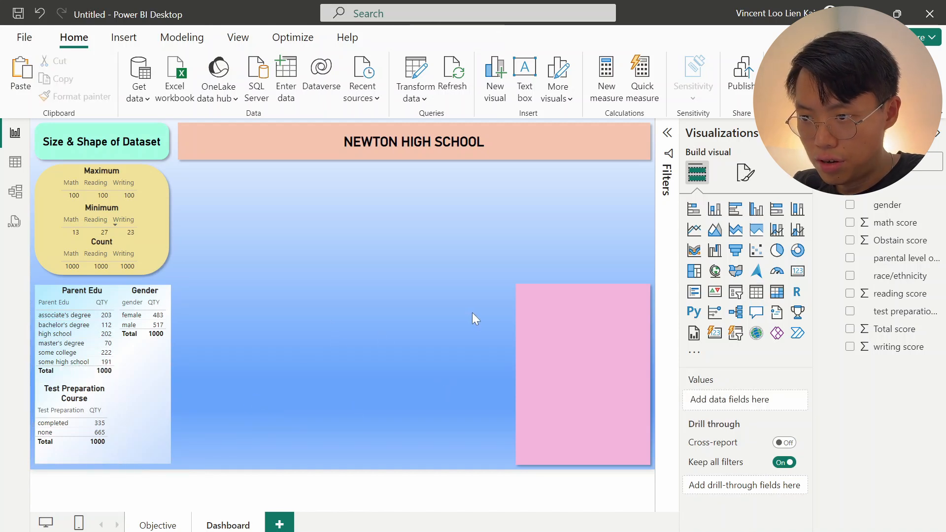
Copy the Test Preparation Course table and swap its fields for race/ethnicity and its Count.
{"action": "left_click", "coordinate": [163, 414]}
{"action": "key", "text": "ctrl+c"}
{"action": "key", "text": "ctrl+v"}
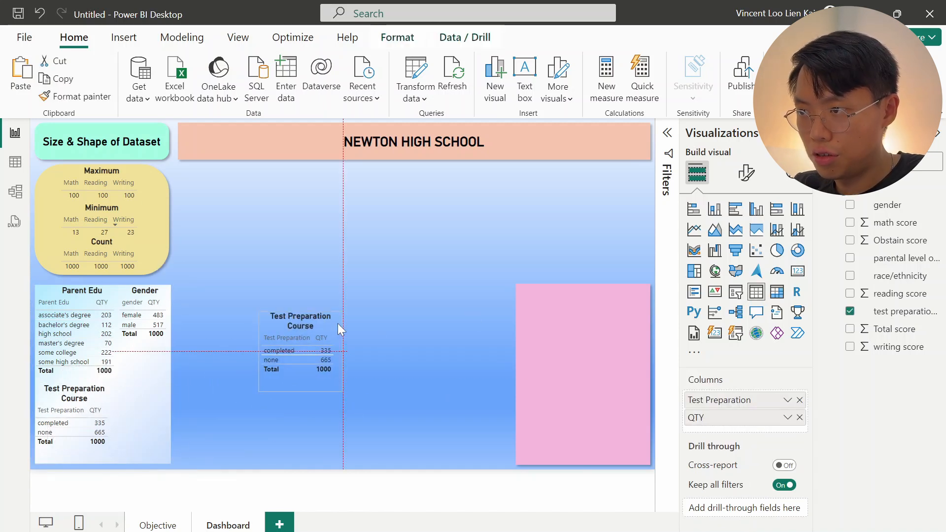
{"action": "left_click_drag", "start_coordinate": [916, 276], "coordinate": [754, 398]}
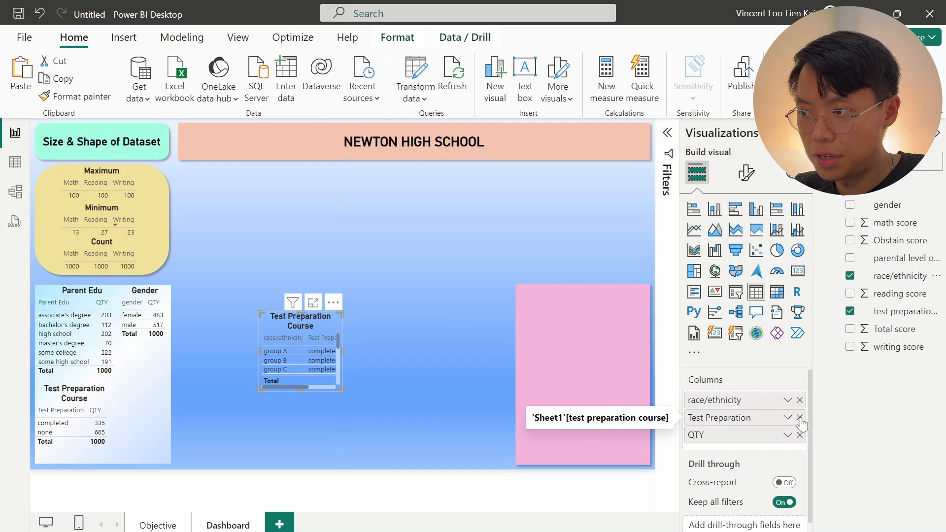
{"action": "left_click", "coordinate": [799, 418]}
{"action": "left_click", "coordinate": [800, 418]}
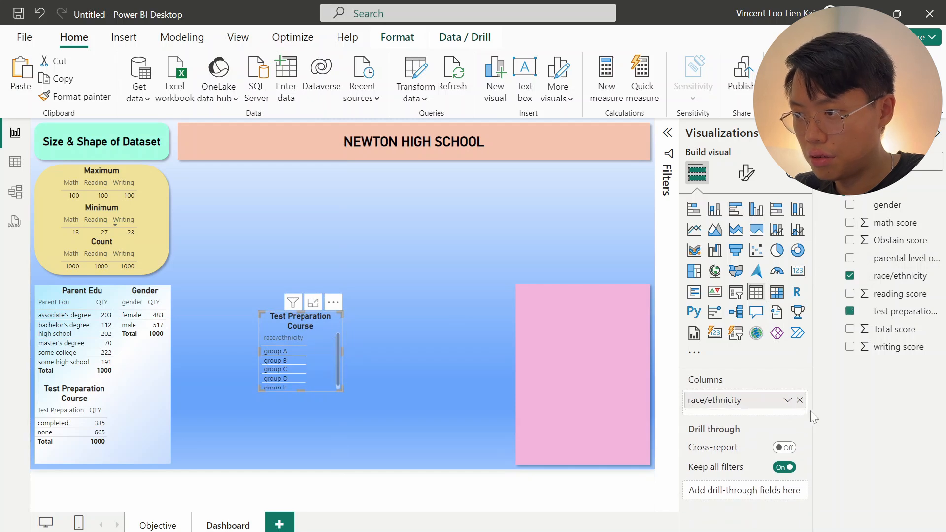
{"action": "left_click_drag", "start_coordinate": [907, 276], "coordinate": [769, 419]}
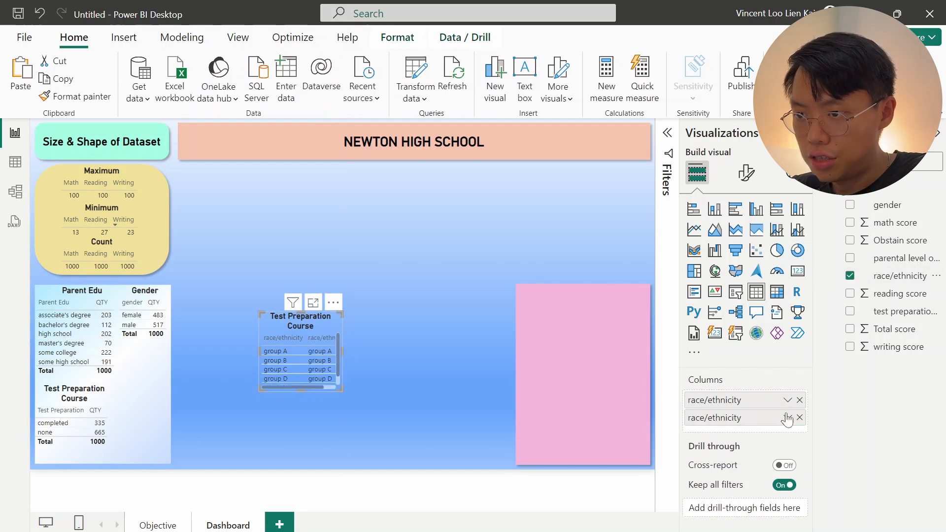
{"action": "left_click", "coordinate": [788, 418]}
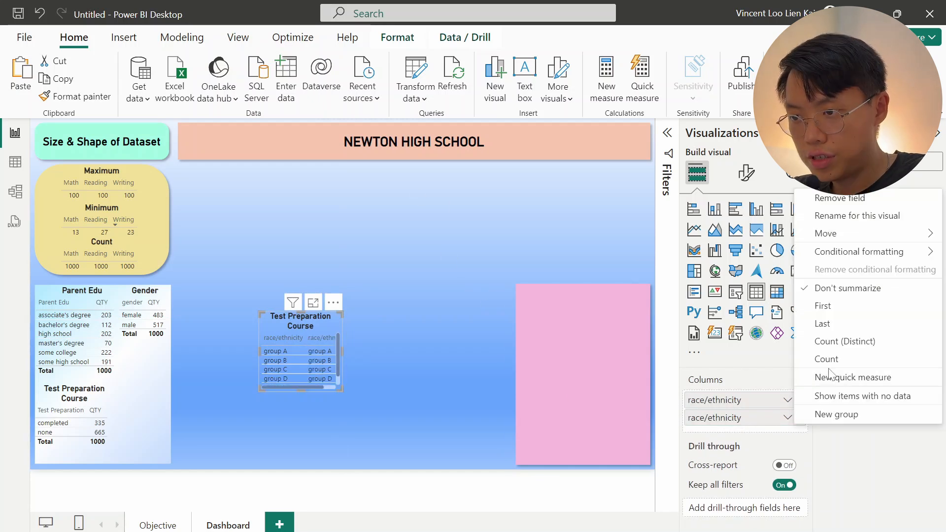
{"action": "left_click", "coordinate": [833, 362]}
{"action": "left_click_drag", "start_coordinate": [342, 390], "coordinate": [397, 422]}
Rename the columns Group and QTY, title it 'Race/Ethnicity', and move it below Gender.
{"action": "double_click", "coordinate": [760, 400]}
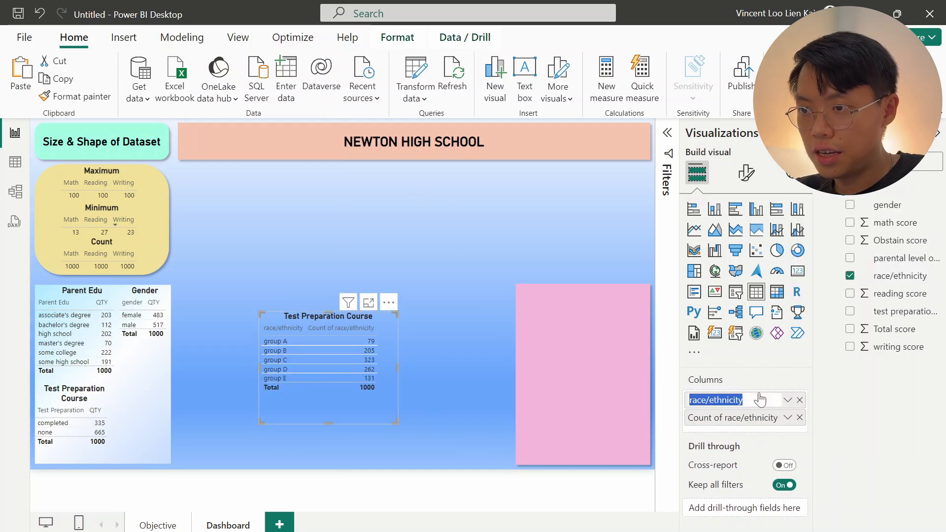
{"action": "type", "text": "Group"}
{"action": "key", "text": "Return"}
{"action": "double_click", "coordinate": [738, 418]}
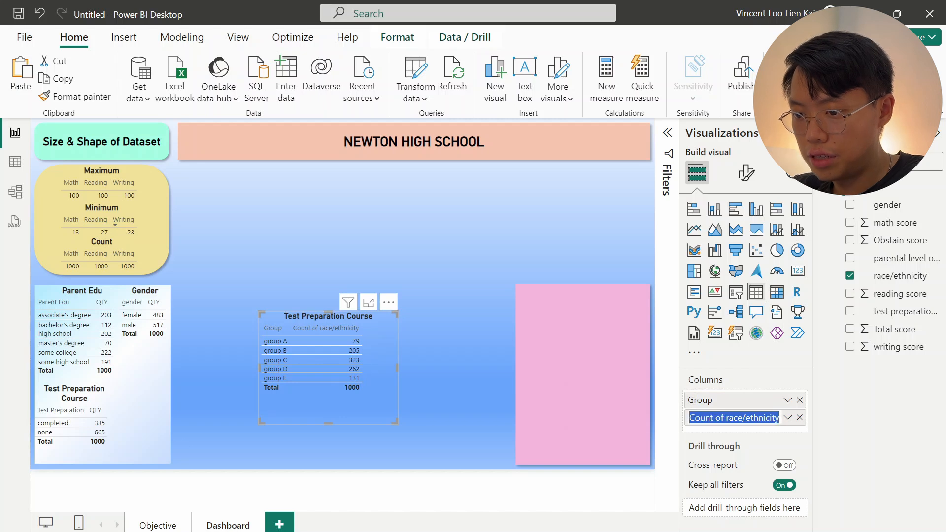
{"action": "type", "text": "QTY"}
{"action": "key", "text": "Return"}
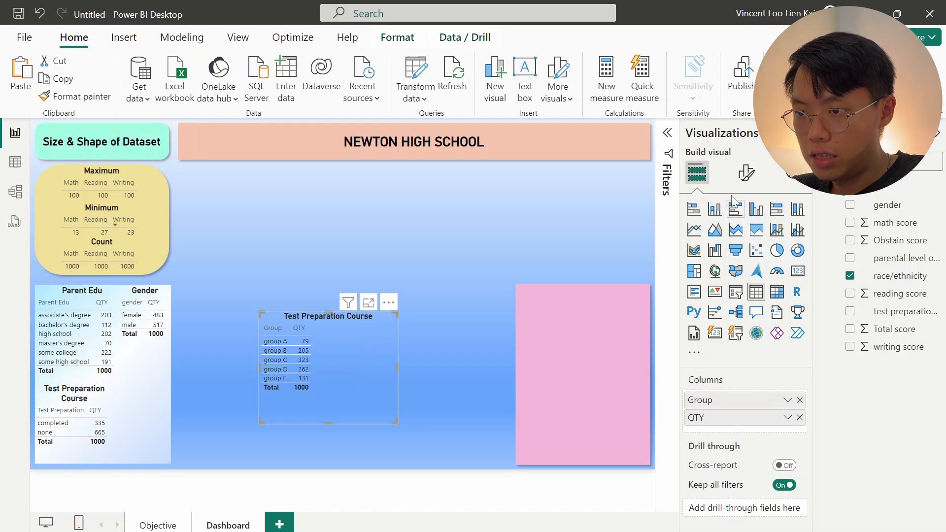
{"action": "left_click", "coordinate": [746, 173]}
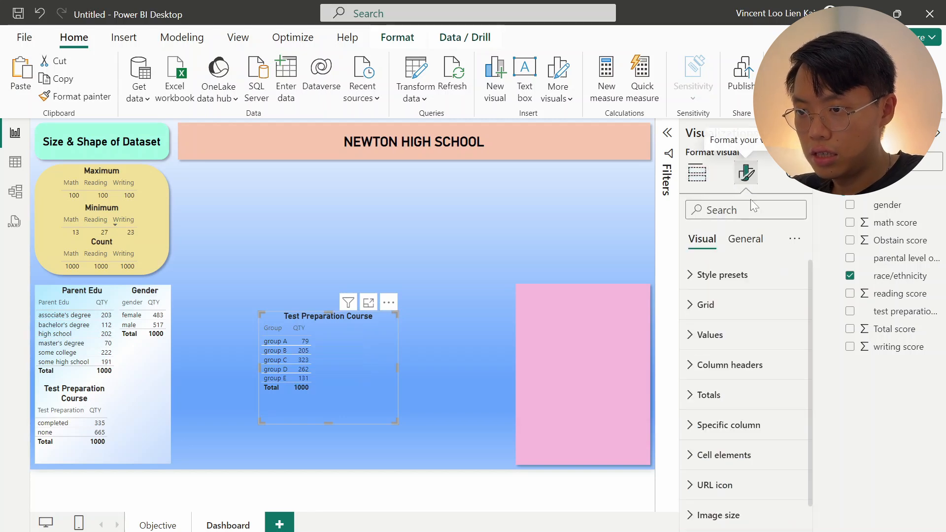
{"action": "type", "text": "Race/"}
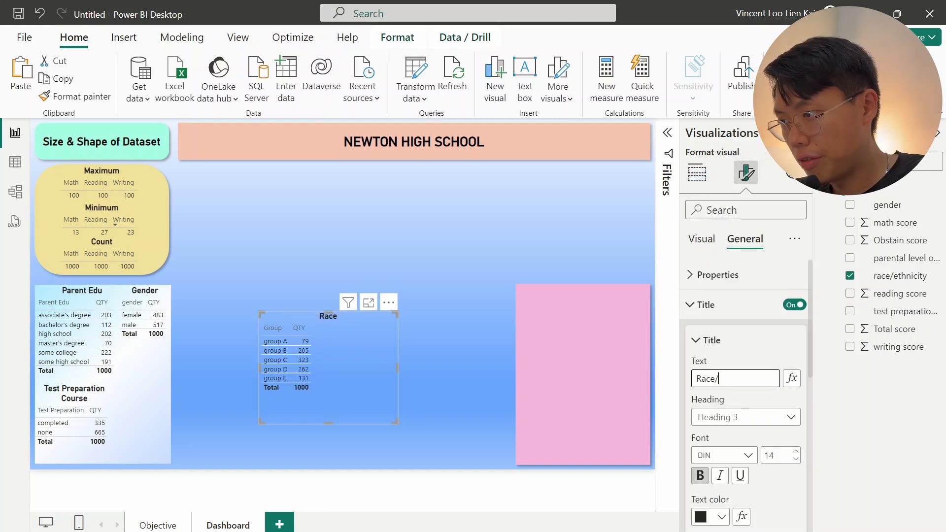
{"action": "type", "text": "Ethnicity"}
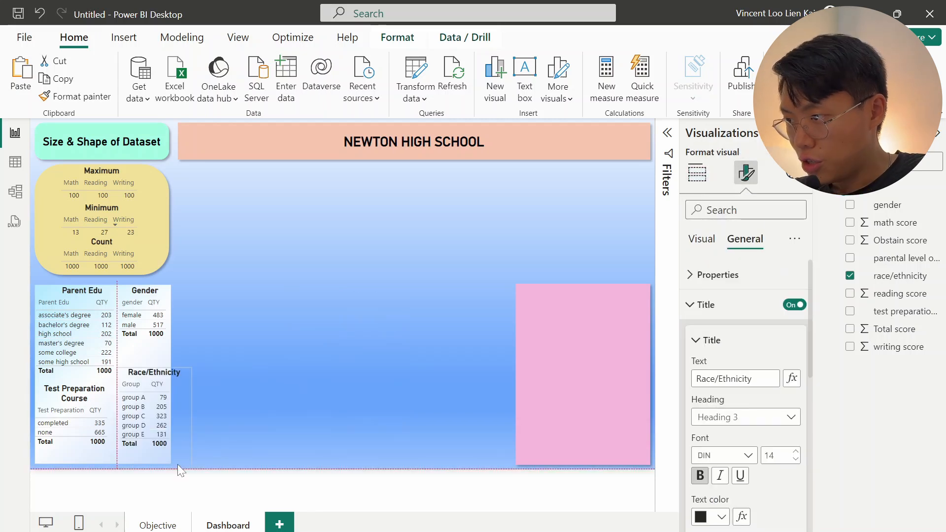
{"action": "left_click_drag", "start_coordinate": [178, 464], "coordinate": [112, 420]}
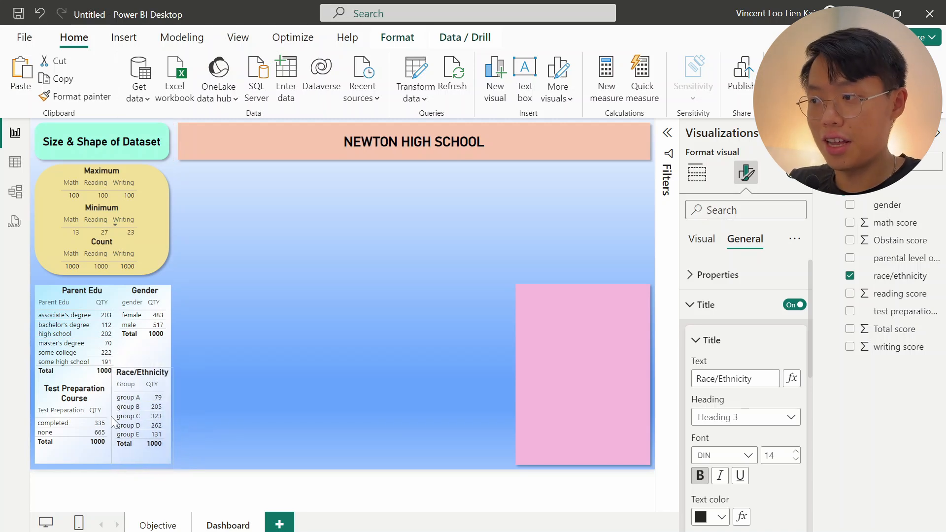
{"action": "left_click", "coordinate": [278, 423]}
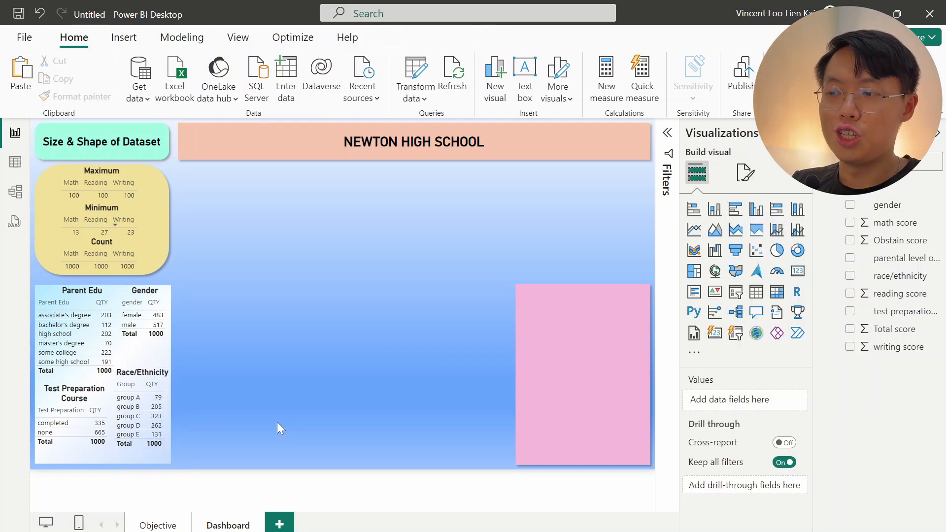
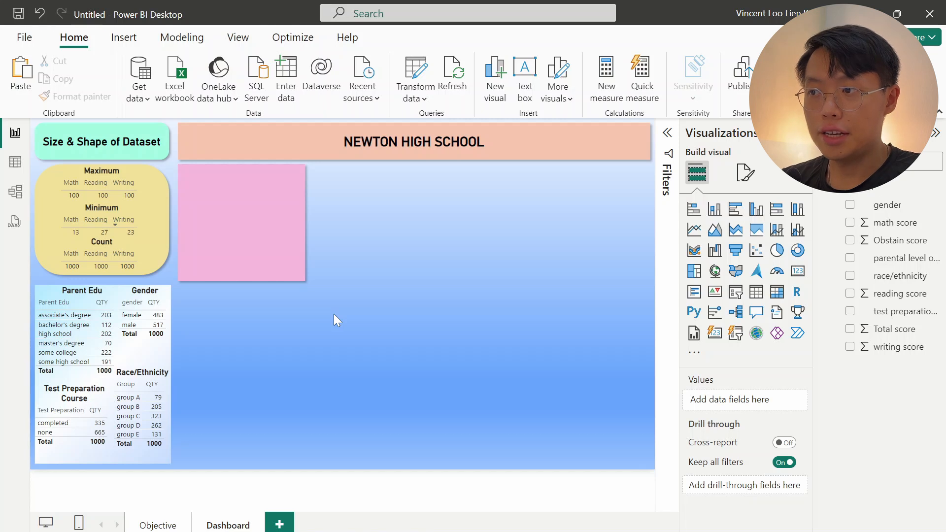
Insert a clustered column chart plotting summed math, writing and reading scores.
{"action": "left_click", "coordinate": [757, 209]}
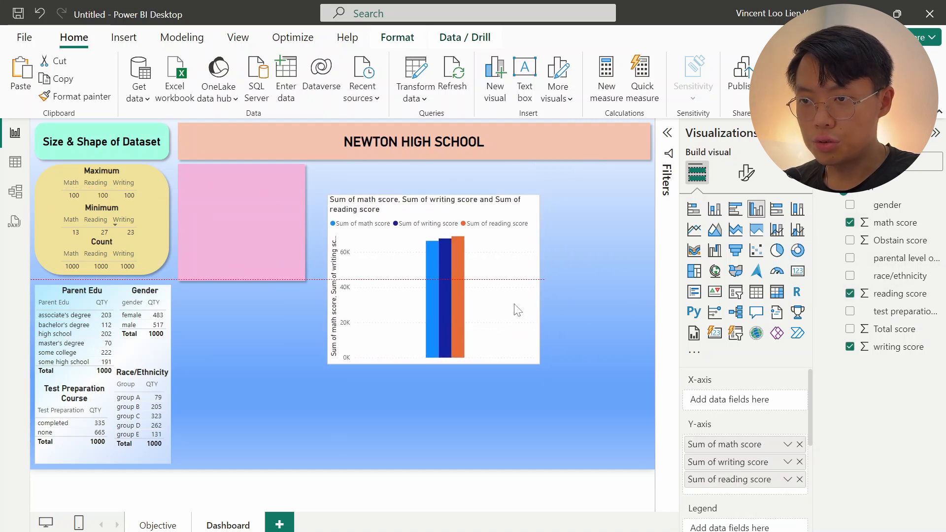
Group the bars by test preparation course and switch the score aggregation to Average.
{"action": "left_click", "coordinate": [902, 318]}
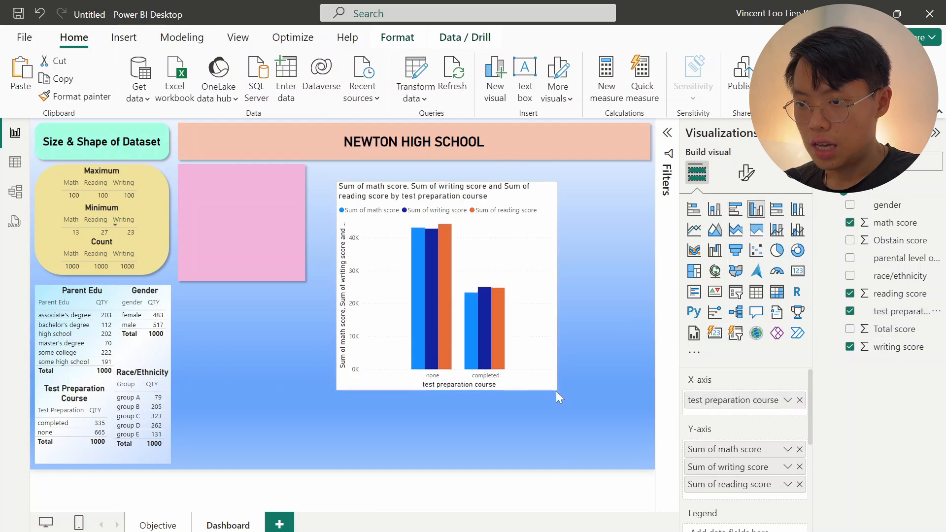
{"action": "scroll", "coordinate": [787, 451], "scroll_direction": "down", "scroll_amount": 1}
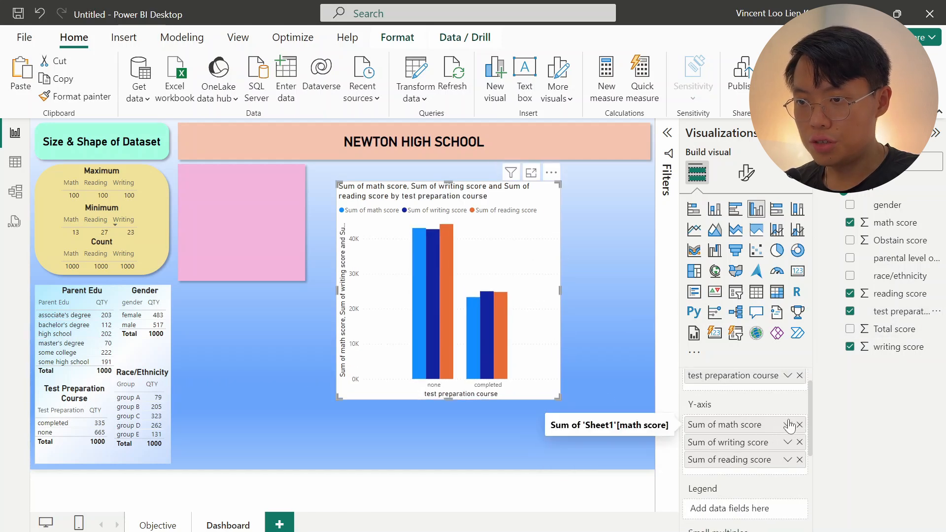
{"action": "left_click", "coordinate": [789, 424]}
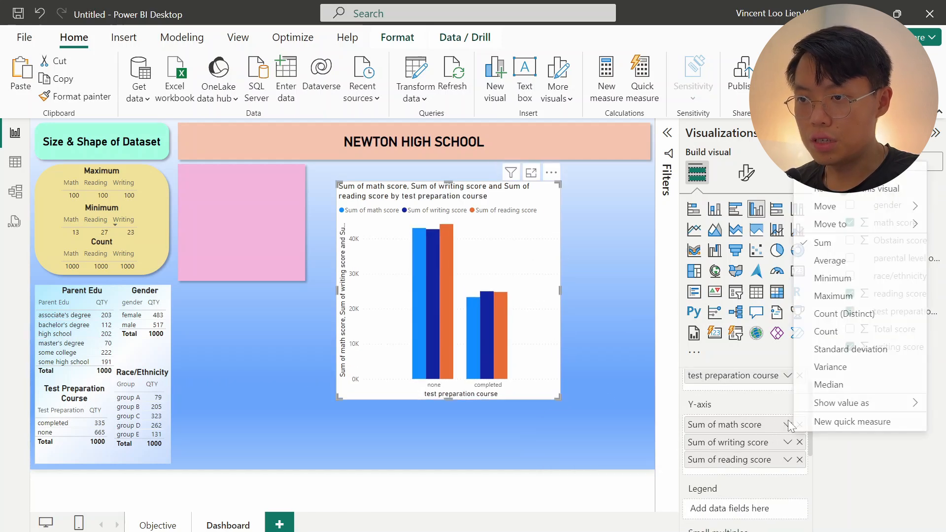
{"action": "left_click", "coordinate": [838, 261]}
{"action": "left_click_drag", "start_coordinate": [435, 390], "coordinate": [451, 393]}
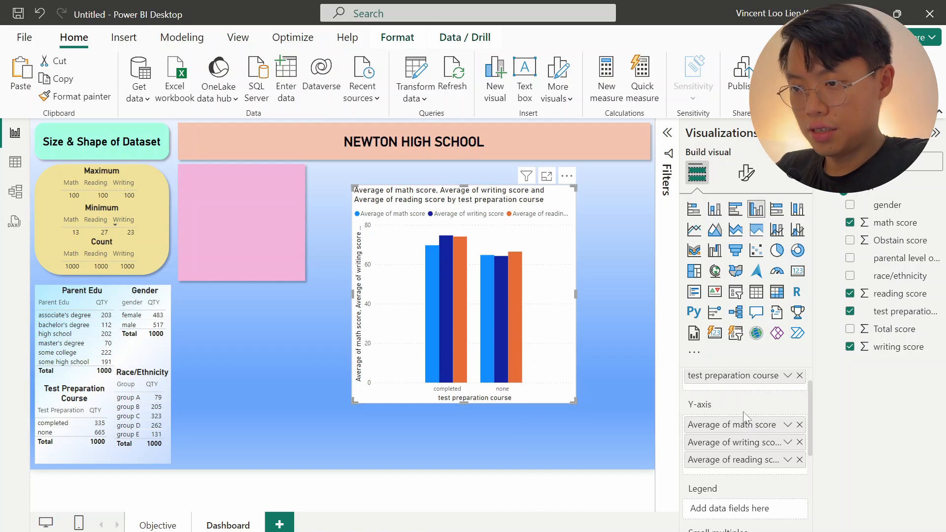
Rename the three score series Math, Writing and Reading.
{"action": "double_click", "coordinate": [744, 424]}
{"action": "type", "text": "Ma"}
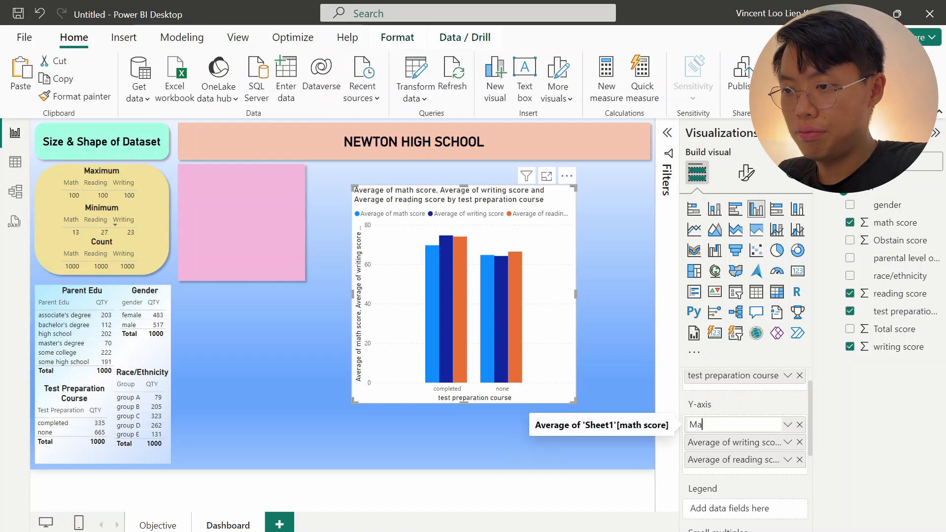
{"action": "type", "text": "th"}
{"action": "double_click", "coordinate": [734, 442]}
{"action": "type", "text": "Writin"}
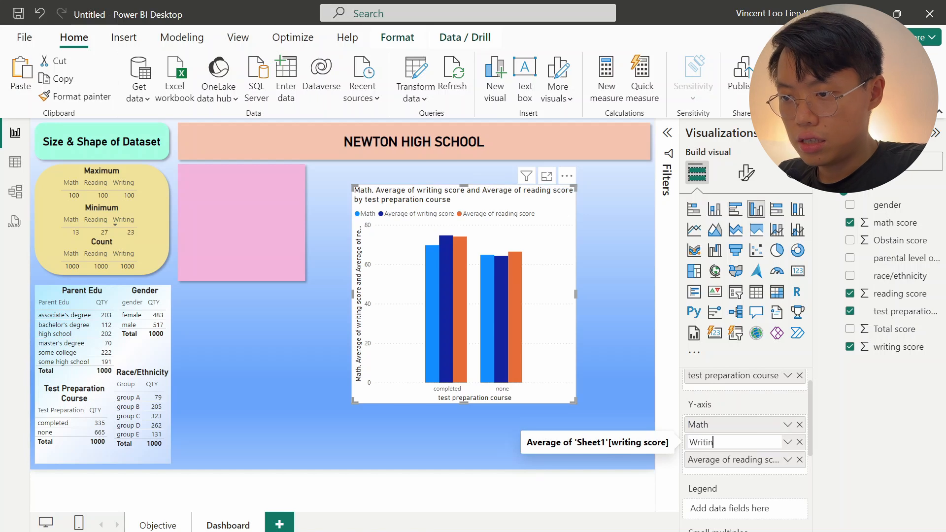
{"action": "type", "text": "g"}
{"action": "double_click", "coordinate": [734, 460]}
{"action": "type", "text": "Reading"}
{"action": "key", "text": "Return"}
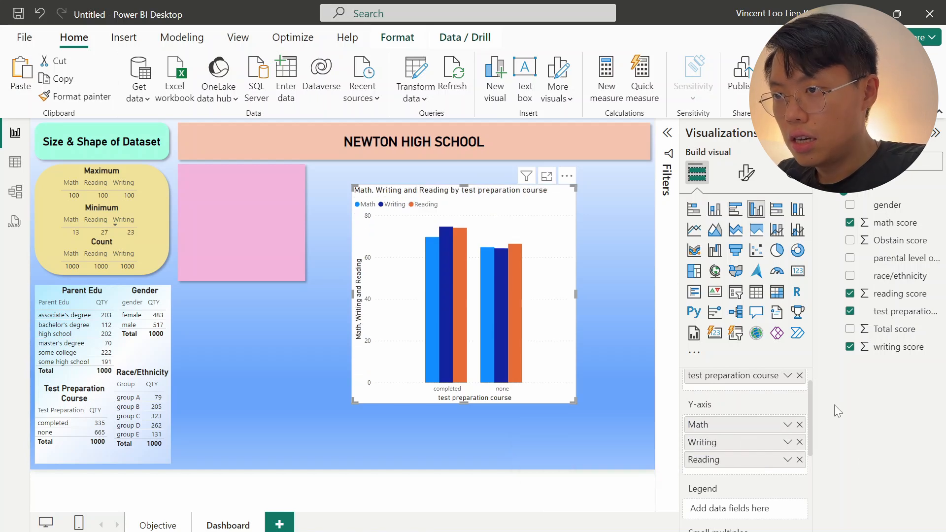
Hide the X-axis title and set the Y-axis title to 'Average Score'.
{"action": "left_click", "coordinate": [747, 173]}
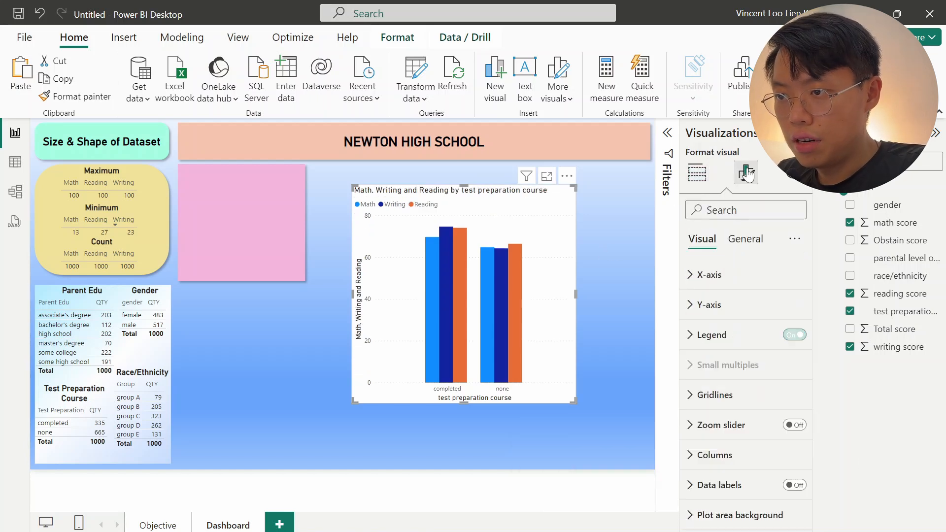
{"action": "left_click", "coordinate": [735, 275]}
{"action": "scroll", "coordinate": [762, 424], "scroll_direction": "down", "scroll_amount": 3}
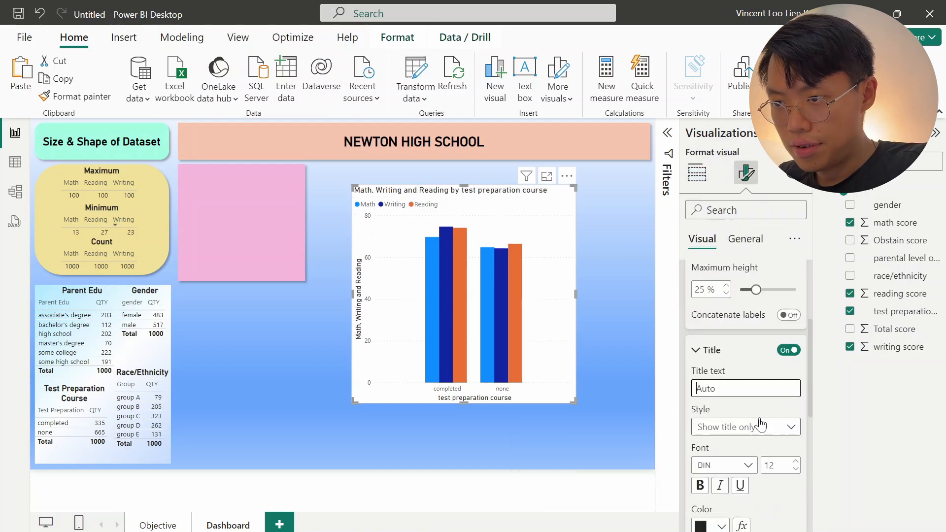
{"action": "left_click", "coordinate": [787, 351]}
{"action": "left_click", "coordinate": [697, 351]}
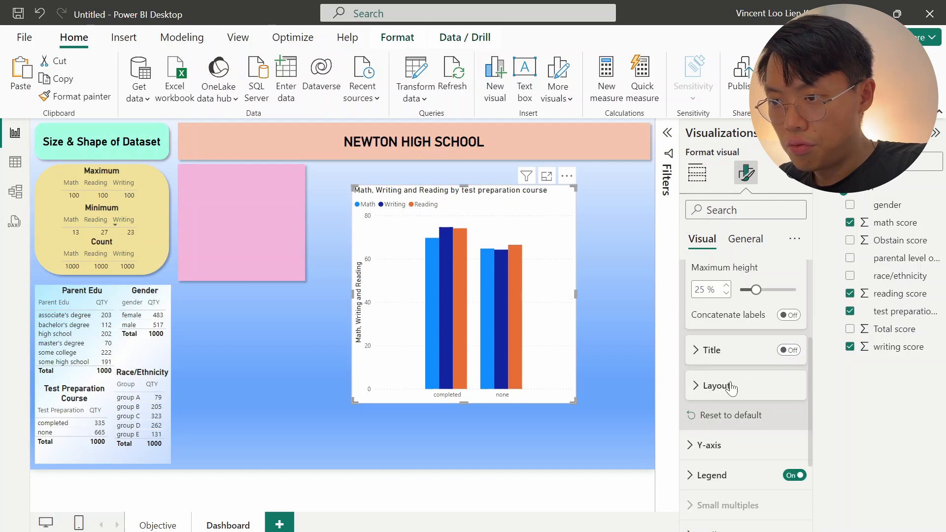
{"action": "scroll", "coordinate": [720, 404], "scroll_direction": "down", "scroll_amount": 1}
{"action": "left_click", "coordinate": [716, 405]}
{"action": "scroll", "coordinate": [718, 410], "scroll_direction": "down", "scroll_amount": 3}
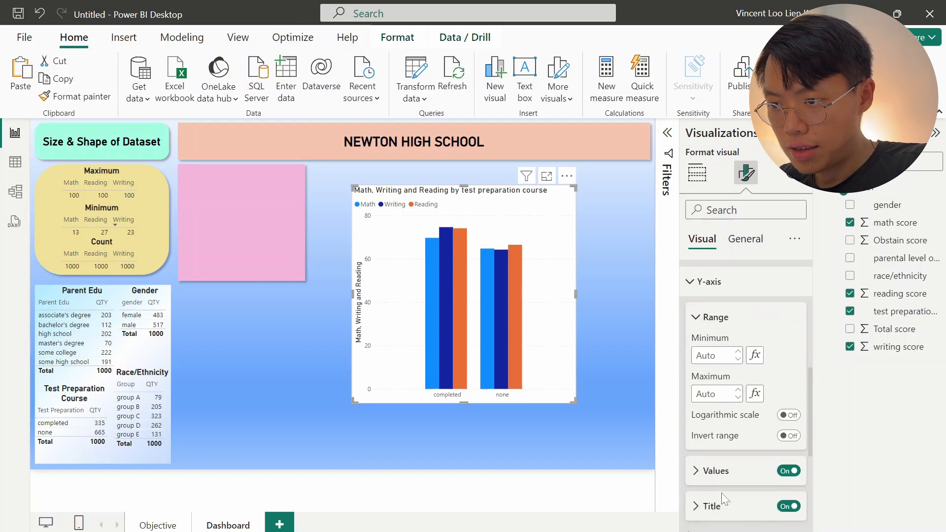
{"action": "left_click", "coordinate": [727, 501]}
{"action": "scroll", "coordinate": [728, 501], "scroll_direction": "down", "scroll_amount": 2}
{"action": "left_click", "coordinate": [729, 464]}
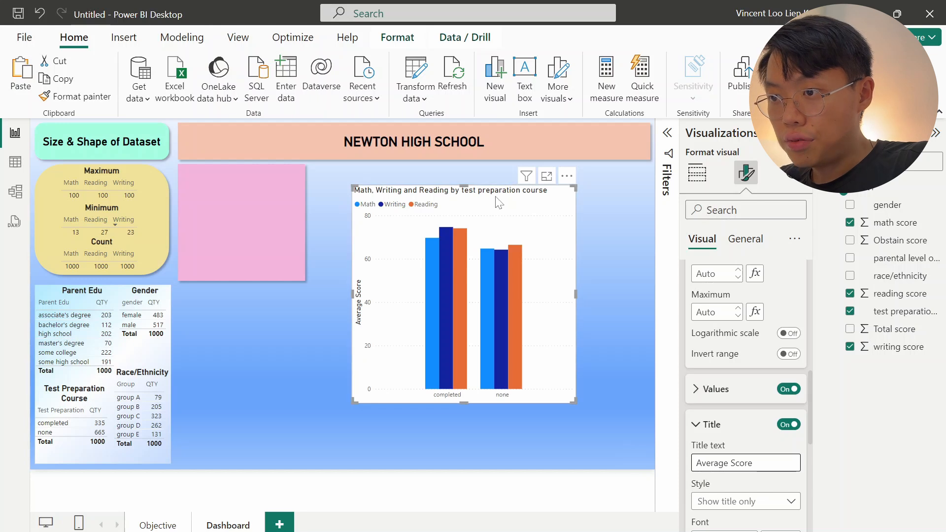
{"action": "left_click_drag", "start_coordinate": [496, 197], "coordinate": [487, 197]}
Title the chart 'Test Preparation Course', centre the title, and turn on data labels.
{"action": "left_click", "coordinate": [752, 249]}
{"action": "left_click", "coordinate": [743, 306]}
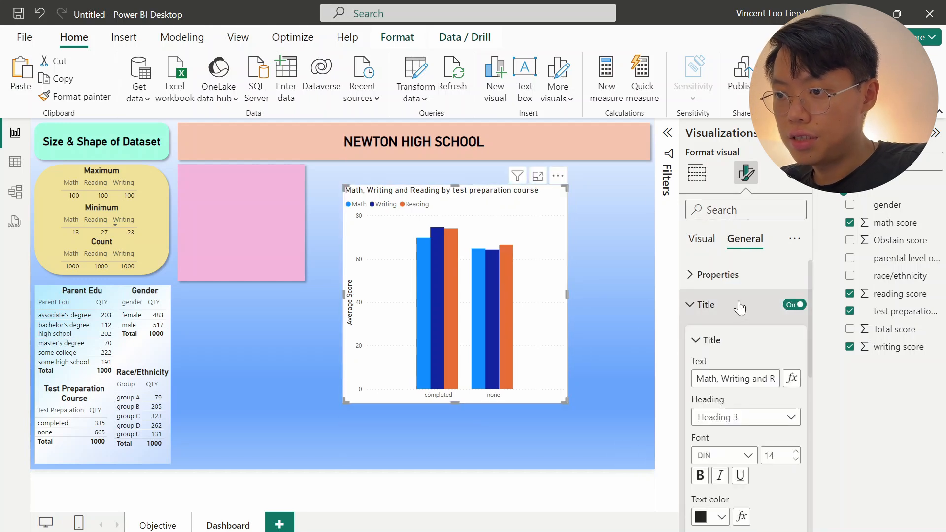
{"action": "left_click", "coordinate": [750, 379]}
{"action": "key", "text": "ctrl+a"}
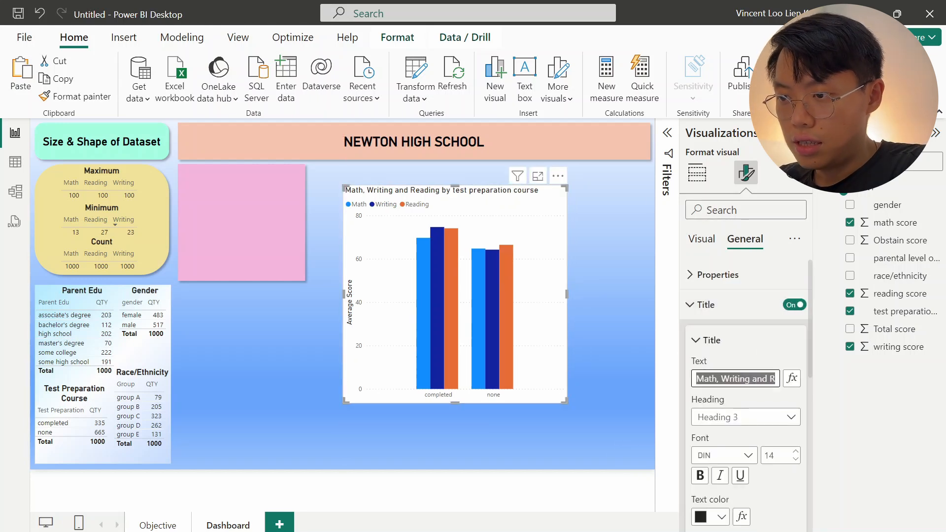
{"action": "type", "text": "Test Preparation"}
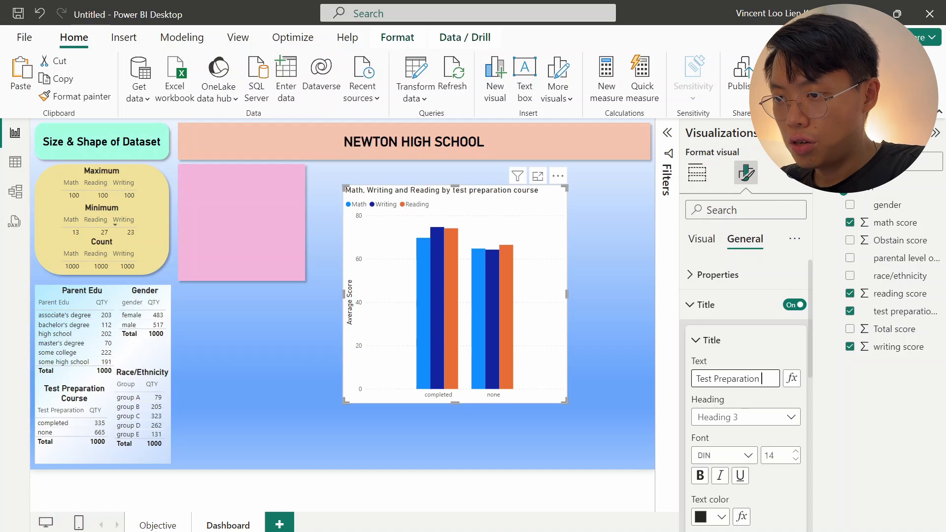
{"action": "type", "text": " Course"}
{"action": "scroll", "coordinate": [754, 456], "scroll_direction": "down", "scroll_amount": 2}
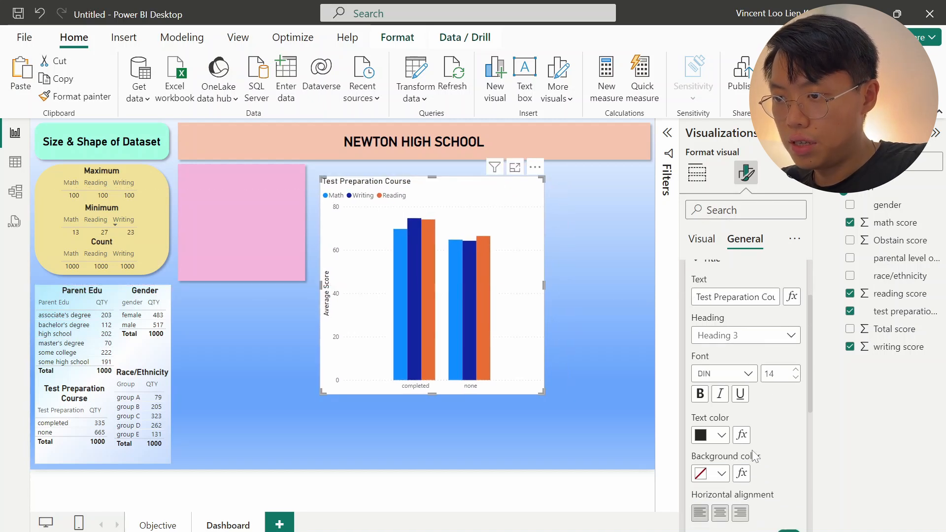
{"action": "left_click", "coordinate": [720, 513]}
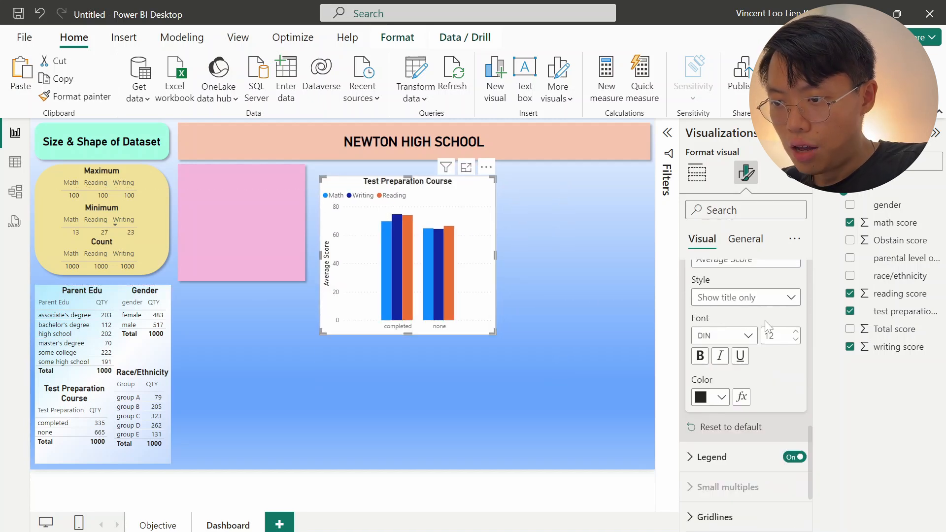
{"action": "scroll", "coordinate": [765, 320], "scroll_direction": "down", "scroll_amount": 3}
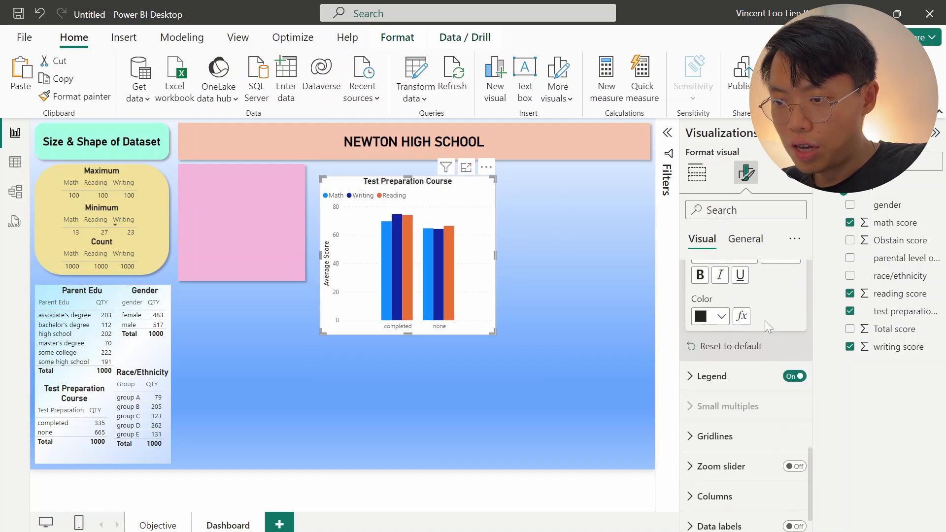
{"action": "left_click", "coordinate": [794, 487]}
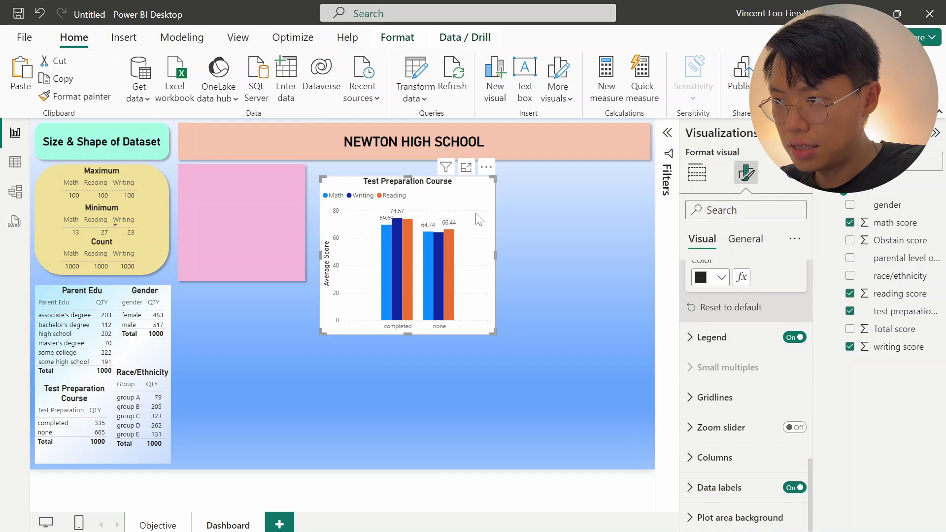
Turn on overflow text for the data labels and set their decimal places to 0.
{"action": "left_click", "coordinate": [715, 488]}
{"action": "scroll", "coordinate": [744, 429], "scroll_direction": "down", "scroll_amount": 5}
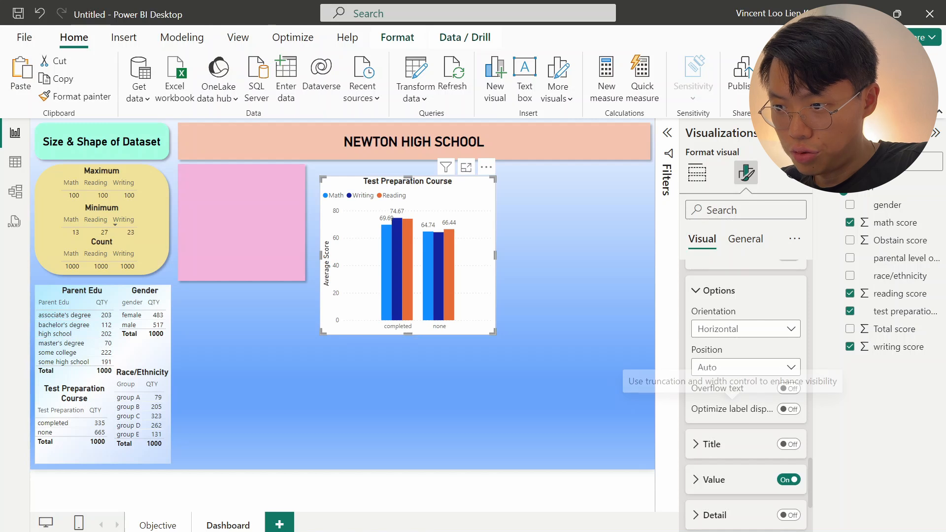
{"action": "scroll", "coordinate": [732, 414], "scroll_direction": "down", "scroll_amount": 1}
{"action": "scroll", "coordinate": [740, 433], "scroll_direction": "up", "scroll_amount": 2}
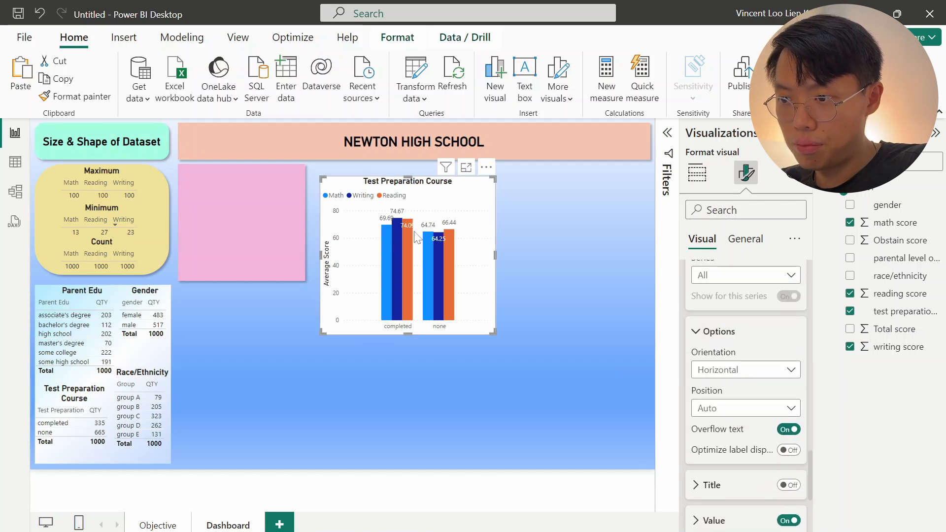
{"action": "scroll", "coordinate": [763, 415], "scroll_direction": "down", "scroll_amount": 1}
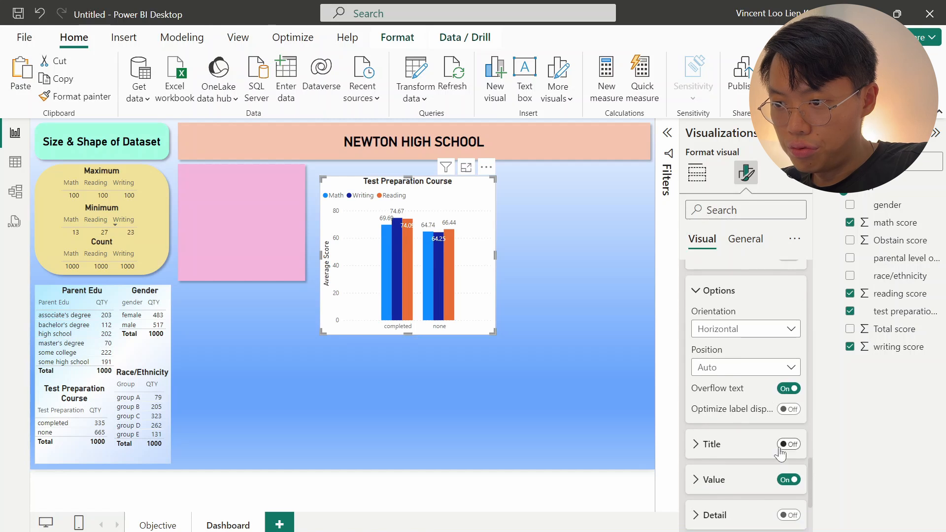
{"action": "left_click", "coordinate": [756, 481]}
{"action": "scroll", "coordinate": [756, 481], "scroll_direction": "down", "scroll_amount": 5}
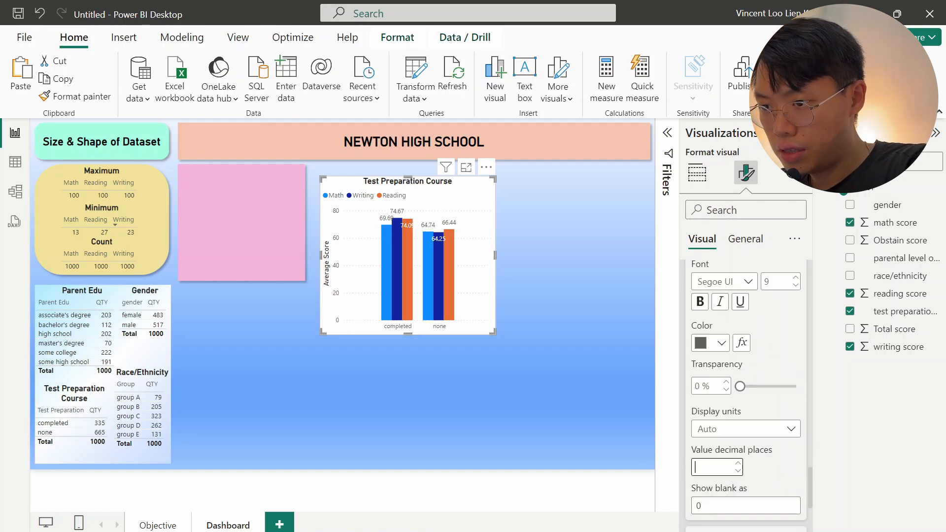
{"action": "type", "text": "0"}
{"action": "key", "text": "Return"}
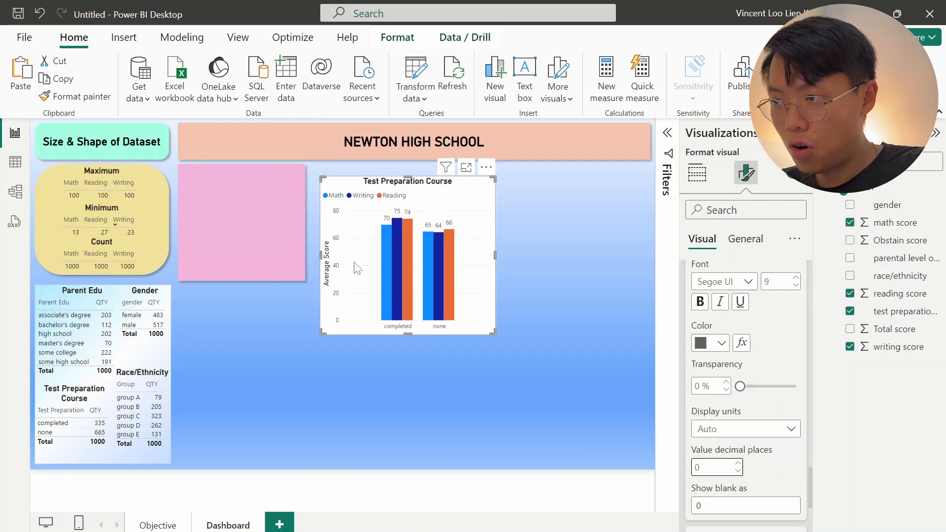
{"action": "left_click_drag", "start_coordinate": [464, 205], "coordinate": [324, 194]}
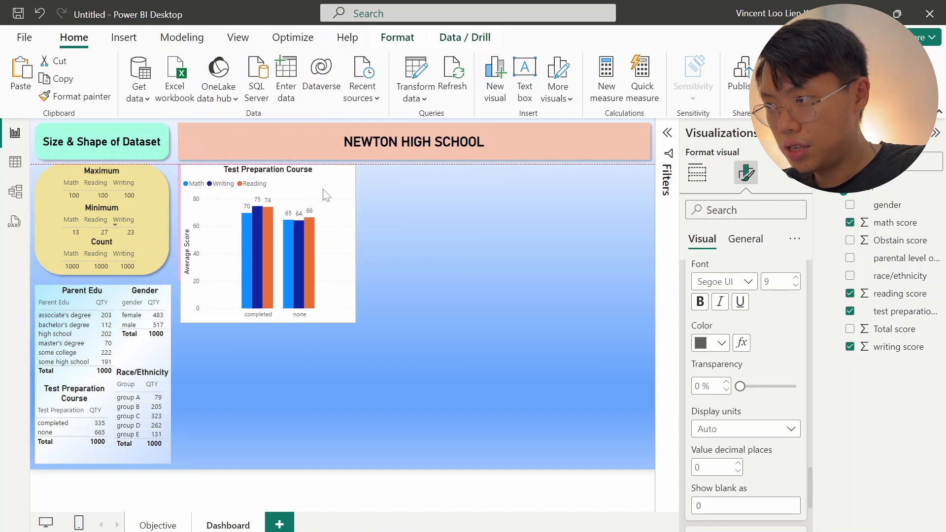
{"action": "left_click_drag", "start_coordinate": [354, 322], "coordinate": [326, 318]}
{"action": "left_click", "coordinate": [749, 239]}
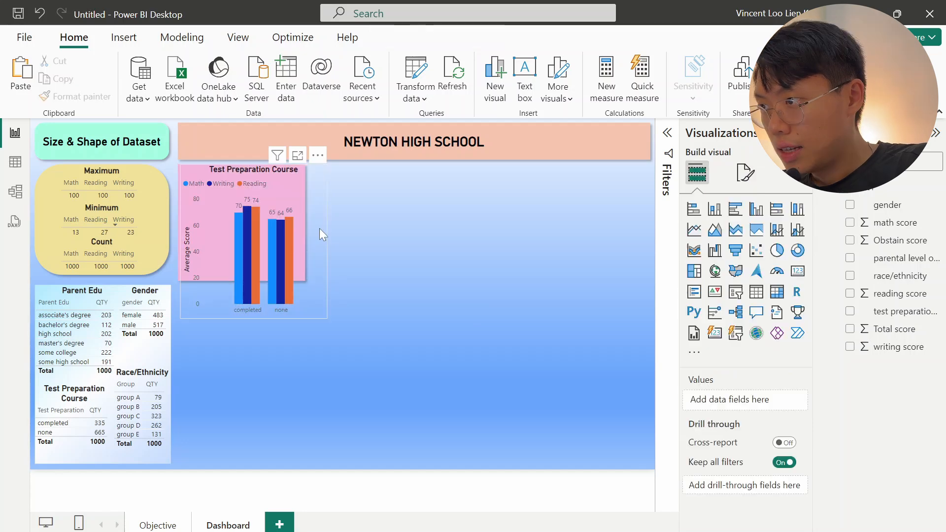
{"action": "left_click_drag", "start_coordinate": [310, 204], "coordinate": [323, 203]}
{"action": "left_click", "coordinate": [190, 211]}
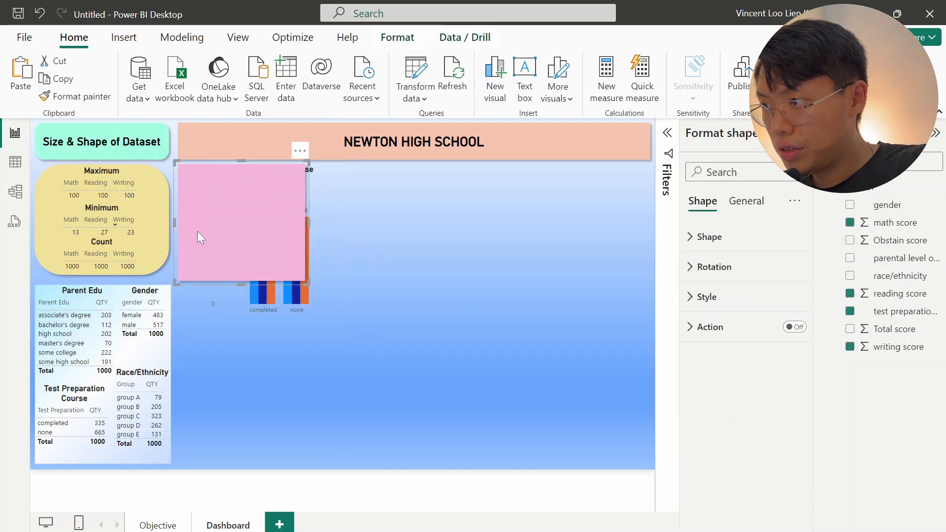
{"action": "left_click_drag", "start_coordinate": [306, 281], "coordinate": [324, 319]}
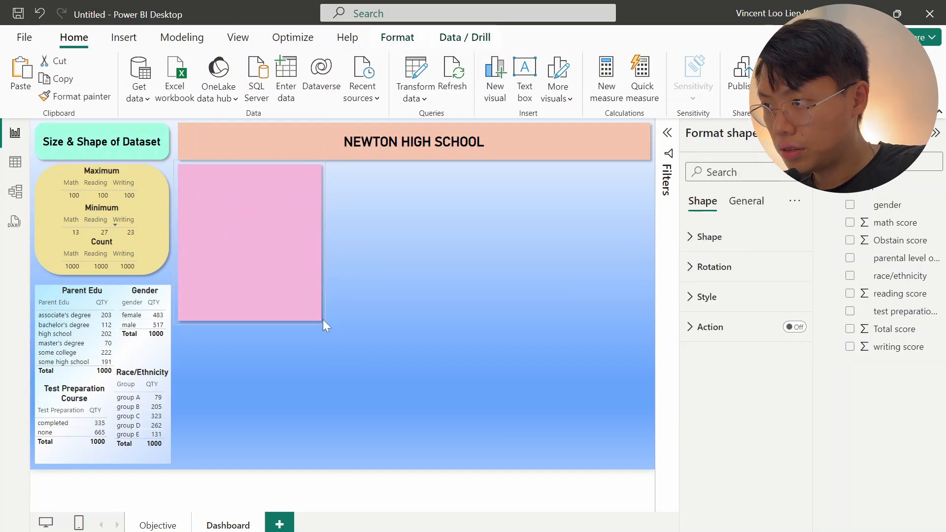
{"action": "left_click", "coordinate": [323, 319]}
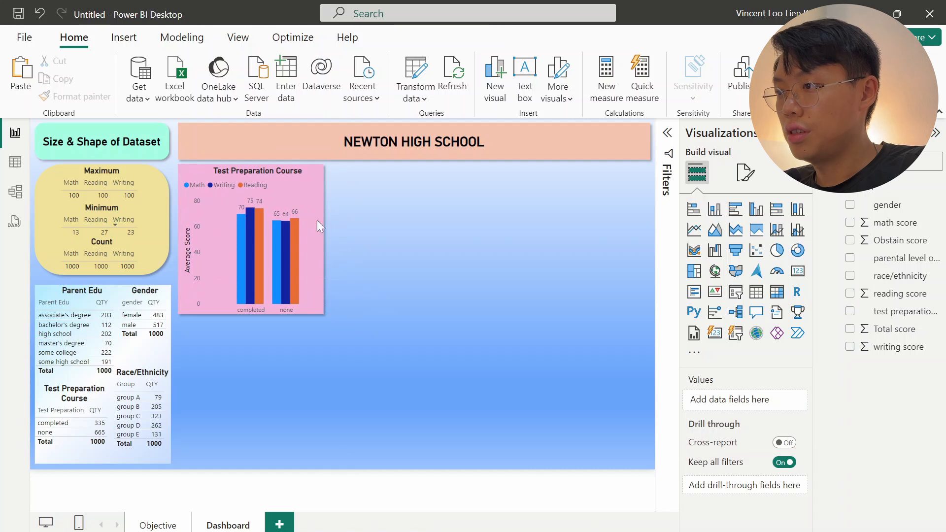
{"action": "left_click_drag", "start_coordinate": [297, 191], "coordinate": [297, 190]}
{"action": "left_click", "coordinate": [423, 320]}
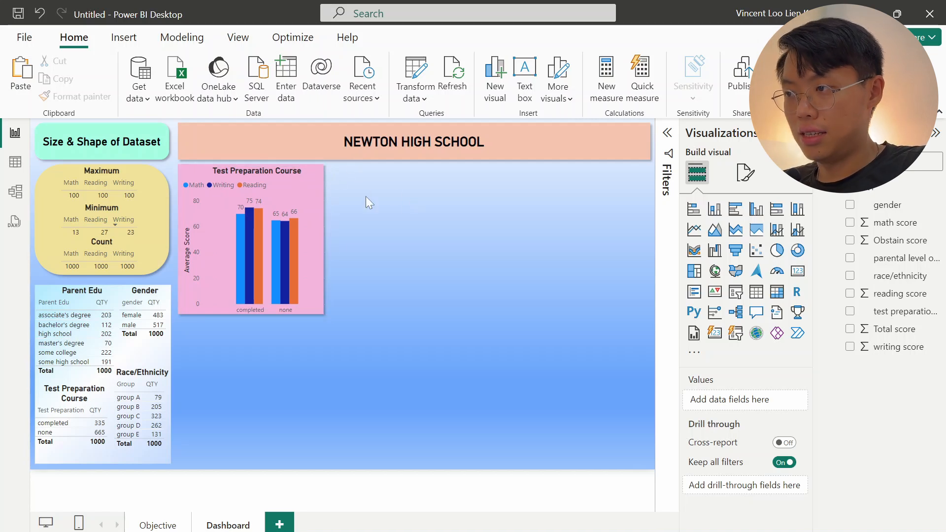
{"action": "left_click", "coordinate": [302, 182]}
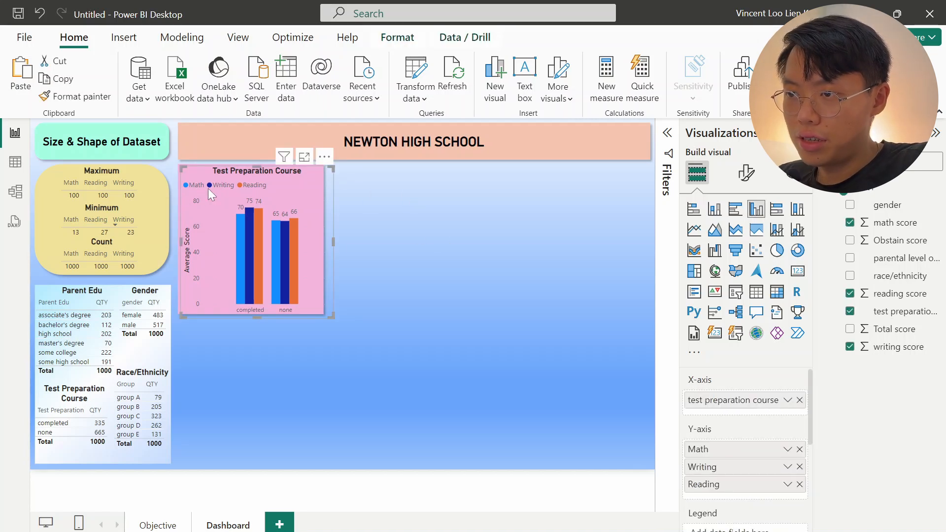
{"action": "left_click", "coordinate": [746, 173]}
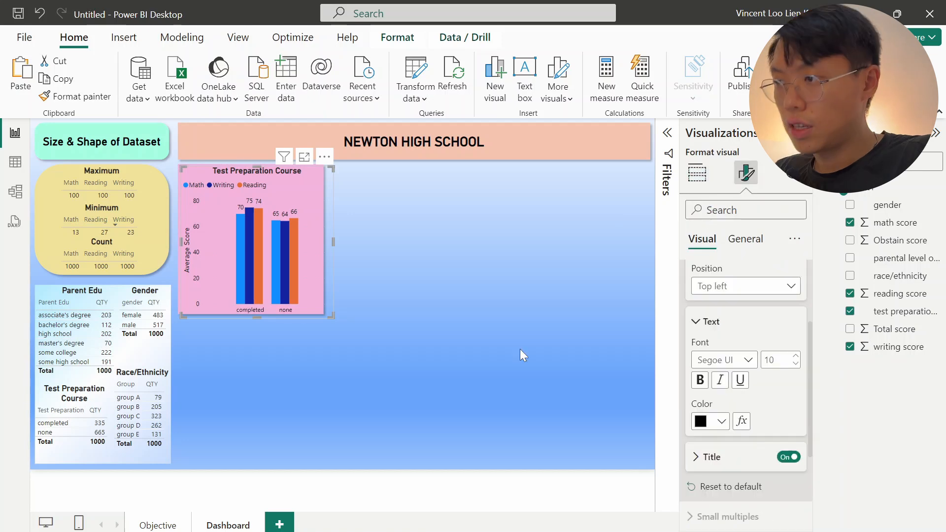
{"action": "left_click", "coordinate": [427, 297]}
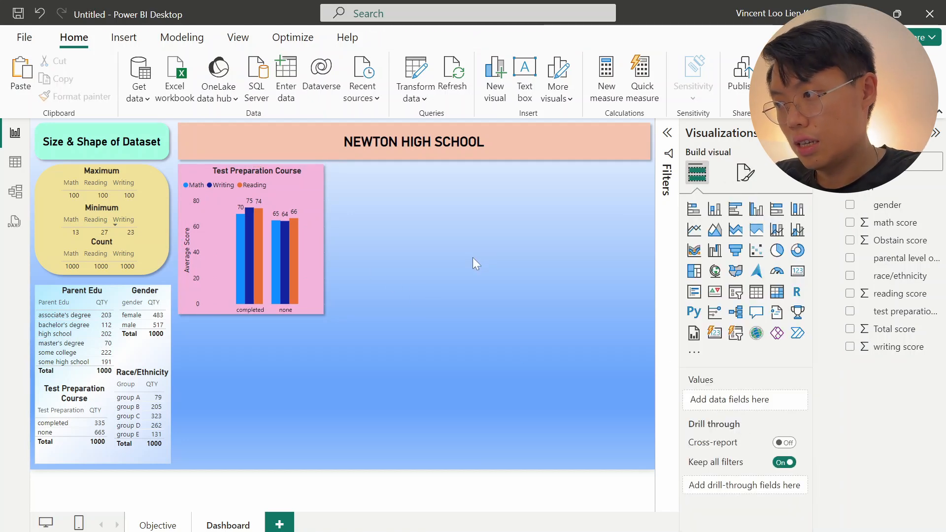
{"action": "left_click", "coordinate": [303, 185]}
{"action": "left_click", "coordinate": [450, 242]}
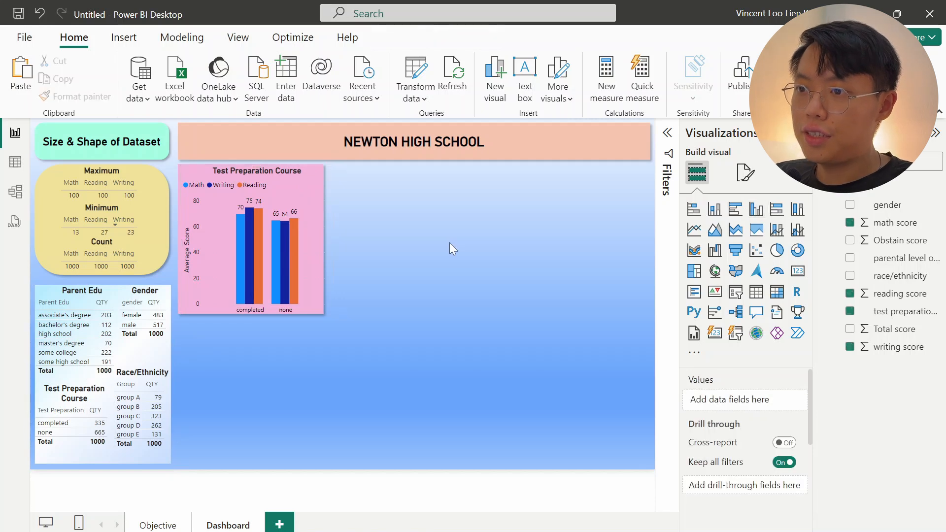
Insert an empty clustered bar chart and position it on the page.
{"action": "left_click", "coordinate": [734, 215]}
{"action": "left_click_drag", "start_coordinate": [565, 252], "coordinate": [553, 304]}
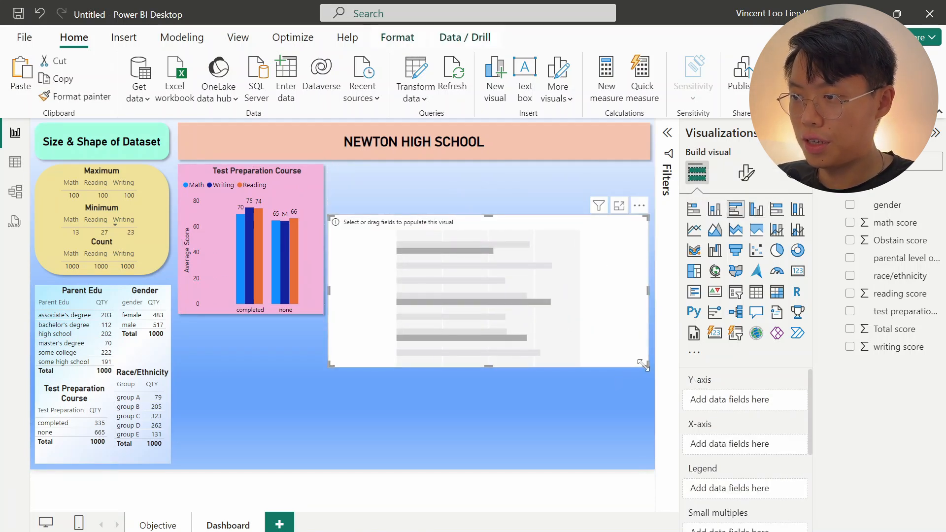
{"action": "left_click_drag", "start_coordinate": [644, 365], "coordinate": [548, 395]}
{"action": "left_click_drag", "start_coordinate": [473, 350], "coordinate": [518, 323]}
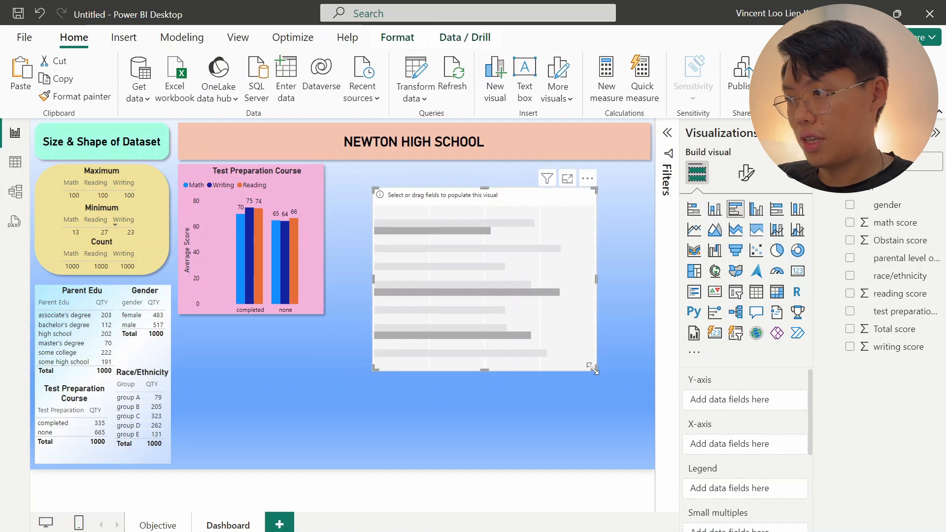
{"action": "left_click_drag", "start_coordinate": [593, 369], "coordinate": [617, 402]}
{"action": "left_click_drag", "start_coordinate": [475, 291], "coordinate": [446, 312]}
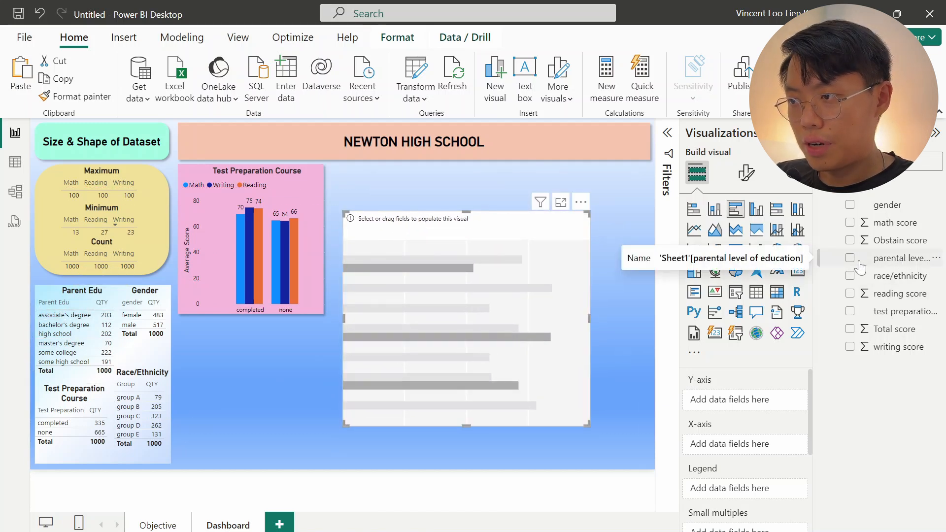
Plot average Obstain score by parental level of education.
{"action": "left_click", "coordinate": [906, 259]}
{"action": "left_click_drag", "start_coordinate": [504, 347], "coordinate": [505, 301]}
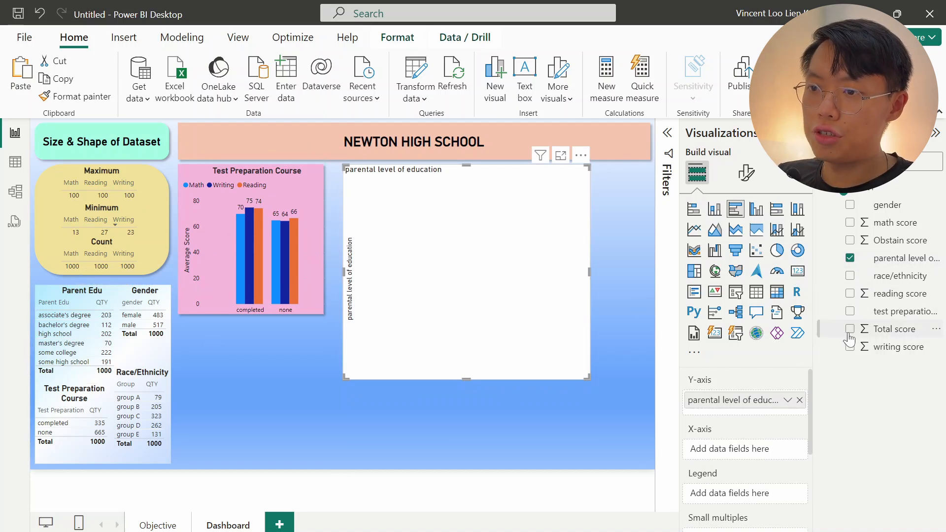
{"action": "left_click", "coordinate": [848, 240]}
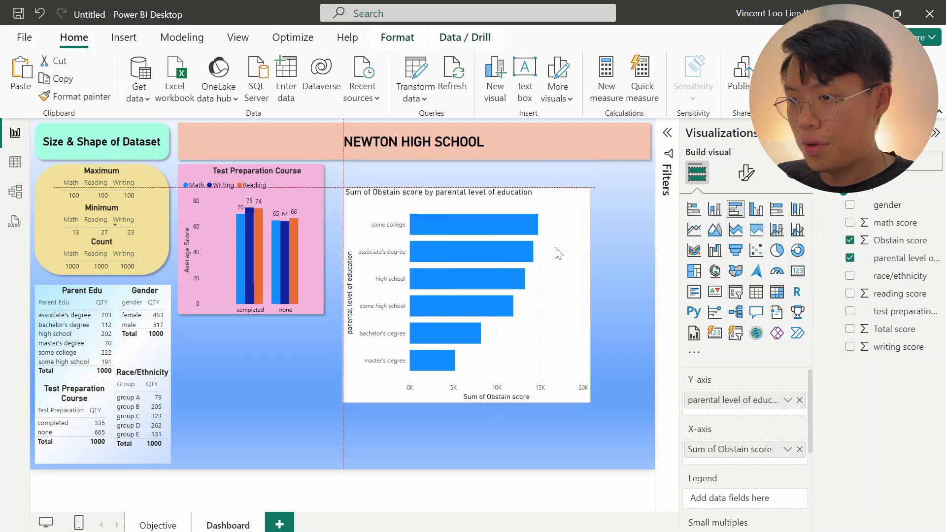
{"action": "left_click", "coordinate": [787, 450]}
{"action": "left_click", "coordinate": [831, 285]}
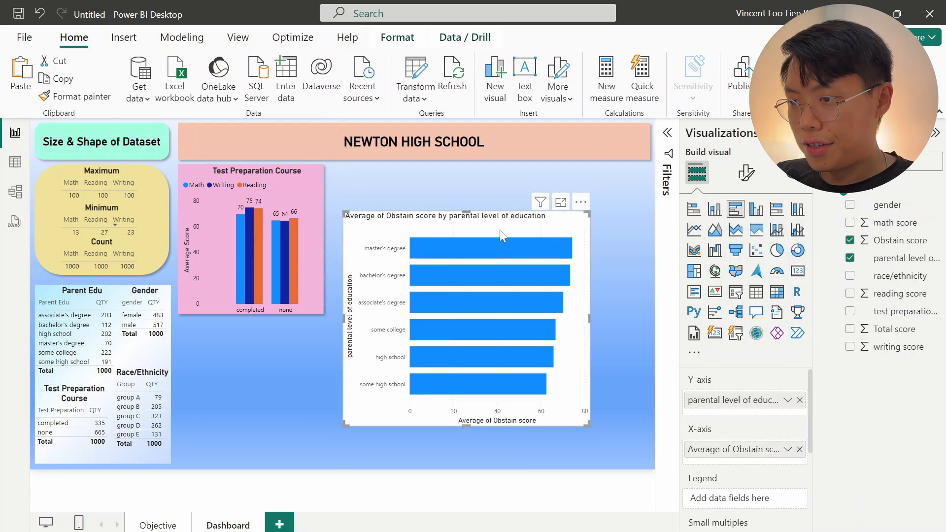
Resize and place the bar chart below the Test Preparation Course chart at the page edge.
{"action": "left_click_drag", "start_coordinate": [582, 453], "coordinate": [608, 458]}
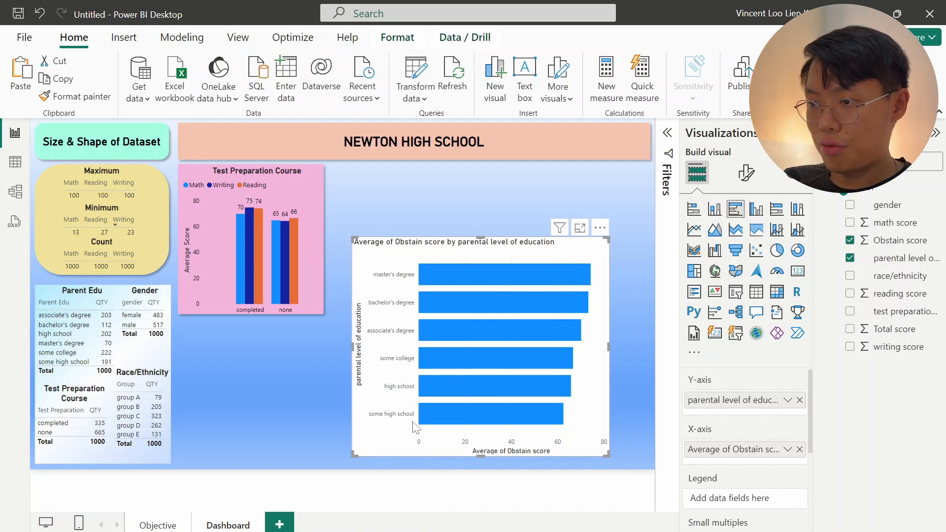
{"action": "left_click_drag", "start_coordinate": [608, 455], "coordinate": [571, 451]}
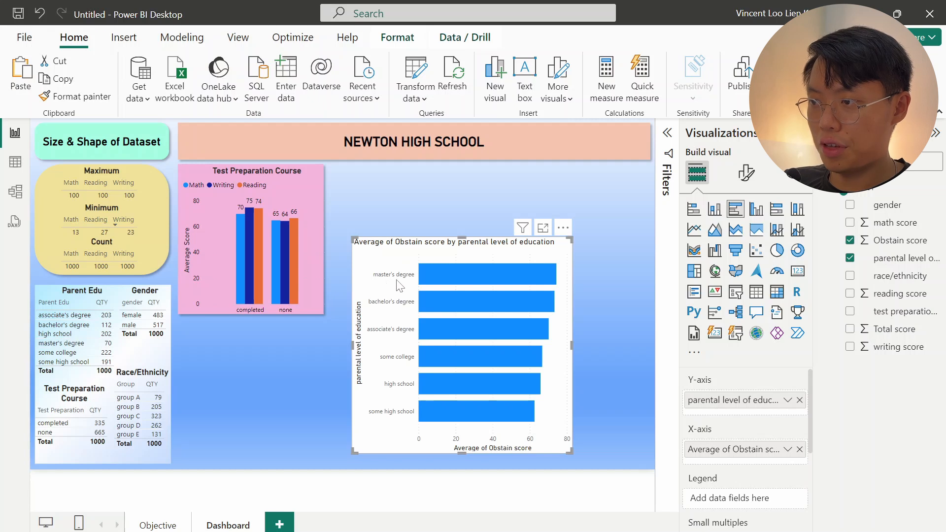
{"action": "left_click_drag", "start_coordinate": [405, 263], "coordinate": [379, 296]}
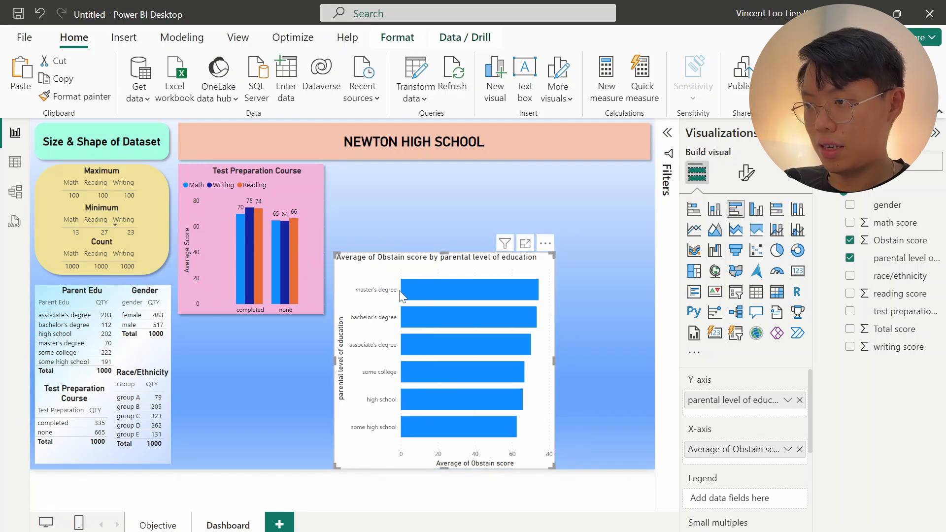
{"action": "left_click_drag", "start_coordinate": [338, 262], "coordinate": [330, 324]}
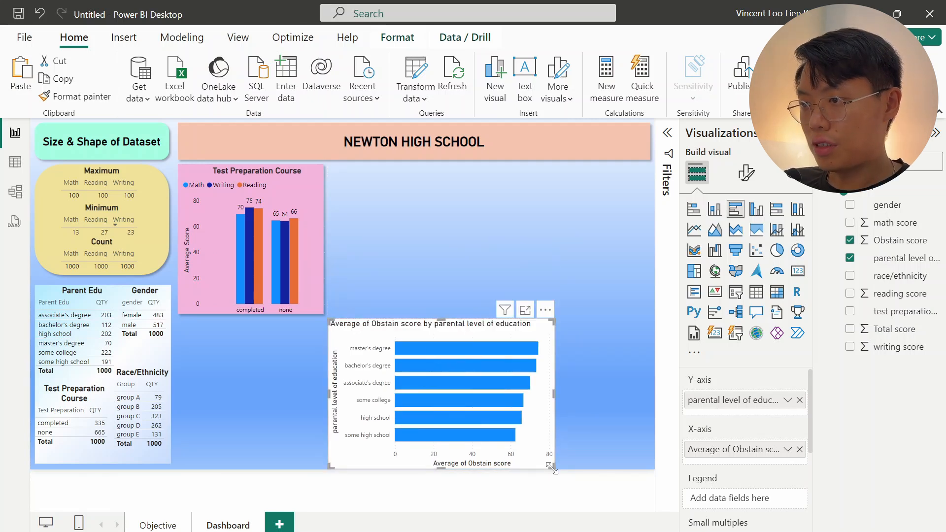
{"action": "left_click_drag", "start_coordinate": [552, 468], "coordinate": [499, 466]}
{"action": "left_click_drag", "start_coordinate": [418, 341], "coordinate": [263, 366]}
{"action": "scroll", "coordinate": [775, 429], "scroll_direction": "down", "scroll_amount": 2}
{"action": "scroll", "coordinate": [760, 439], "scroll_direction": "up", "scroll_amount": 2}
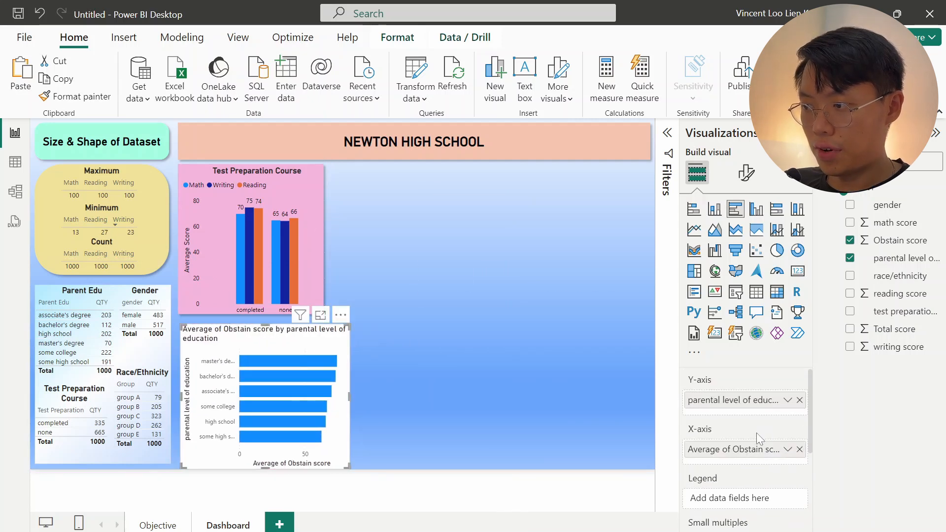
Rename the chart's fields to 'Parental Edu' and 'Average Score'.
{"action": "double_click", "coordinate": [754, 401]}
{"action": "type", "text": "Pe"}
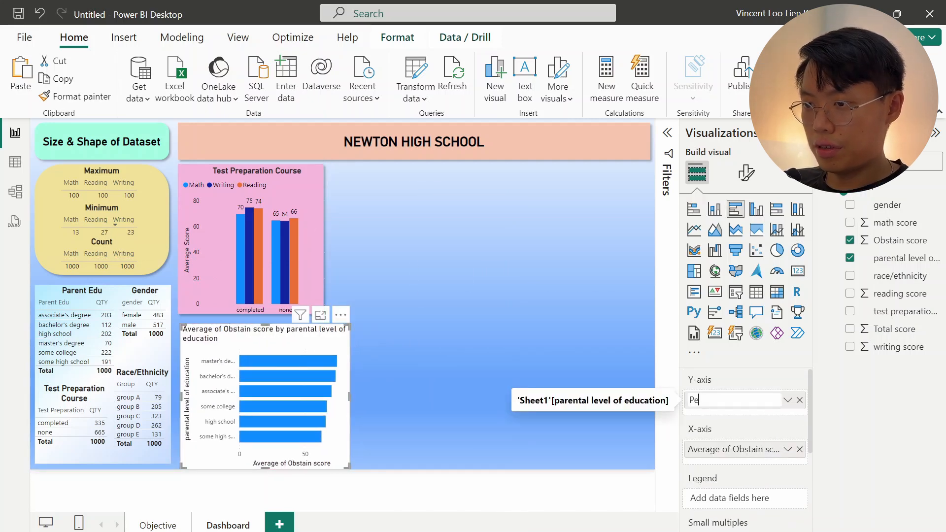
{"action": "type", "text": "n"}
{"action": "key", "text": "BackSpace"}
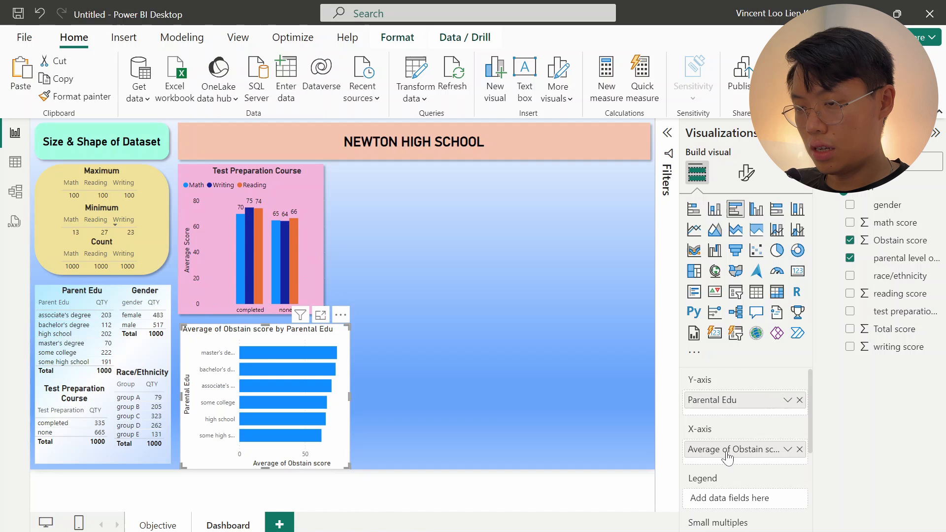
{"action": "double_click", "coordinate": [727, 453]}
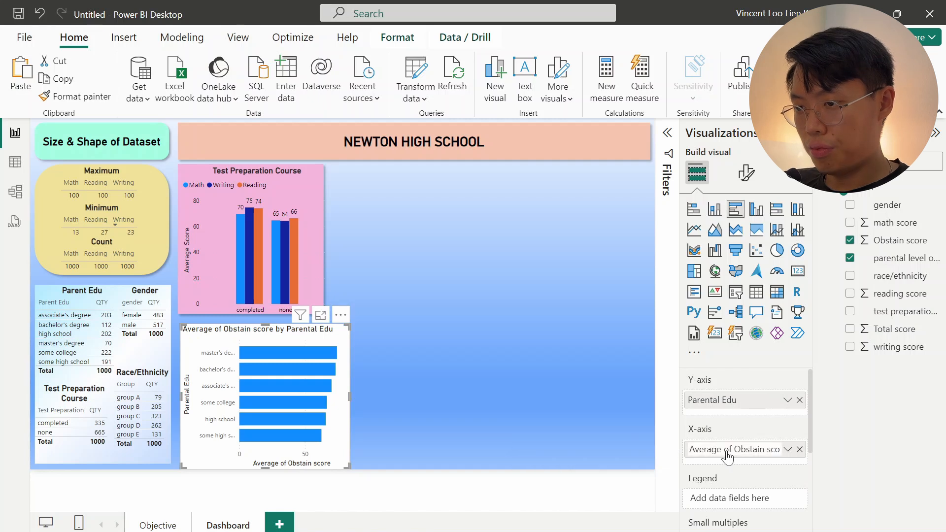
{"action": "type", "text": "Average Score"}
Replace the bar chart's title with 'Parental Edu' and narrow the chart slightly.
{"action": "left_click", "coordinate": [746, 173]}
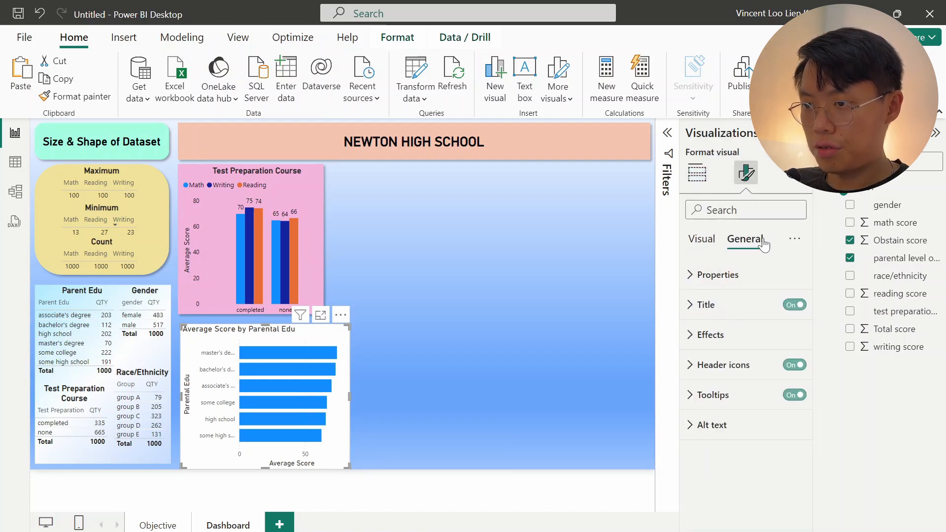
{"action": "left_click", "coordinate": [739, 306]}
{"action": "left_click", "coordinate": [737, 378]}
{"action": "key", "text": "BackSpace"}
{"action": "type", "text": "Parental Edu"}
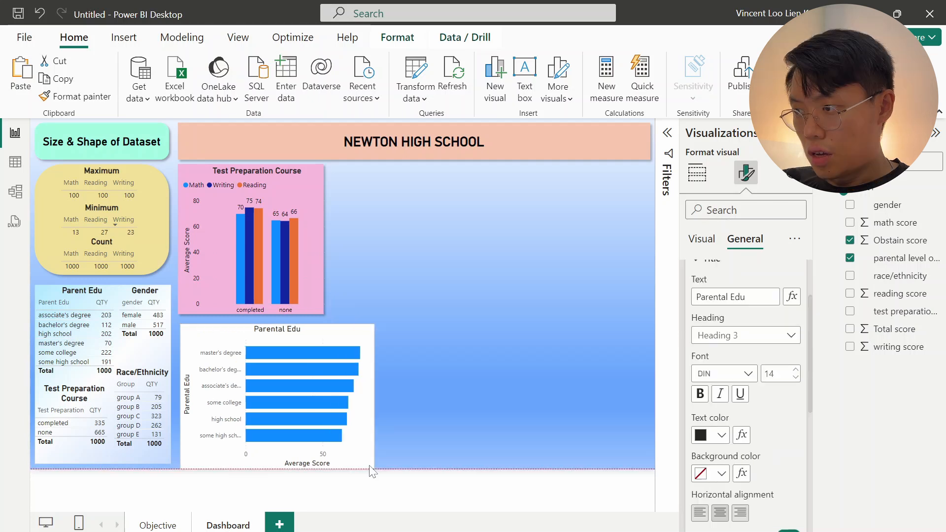
{"action": "left_click_drag", "start_coordinate": [372, 471], "coordinate": [368, 470]}
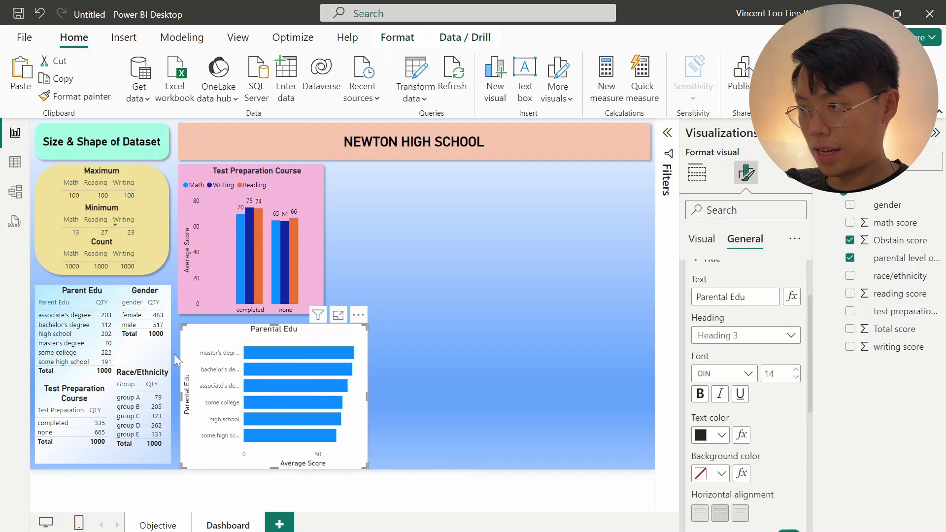
{"action": "left_click", "coordinate": [703, 260]}
Widen the vertical axis labels and show data labels with 0 decimal places.
{"action": "left_click", "coordinate": [702, 239]}
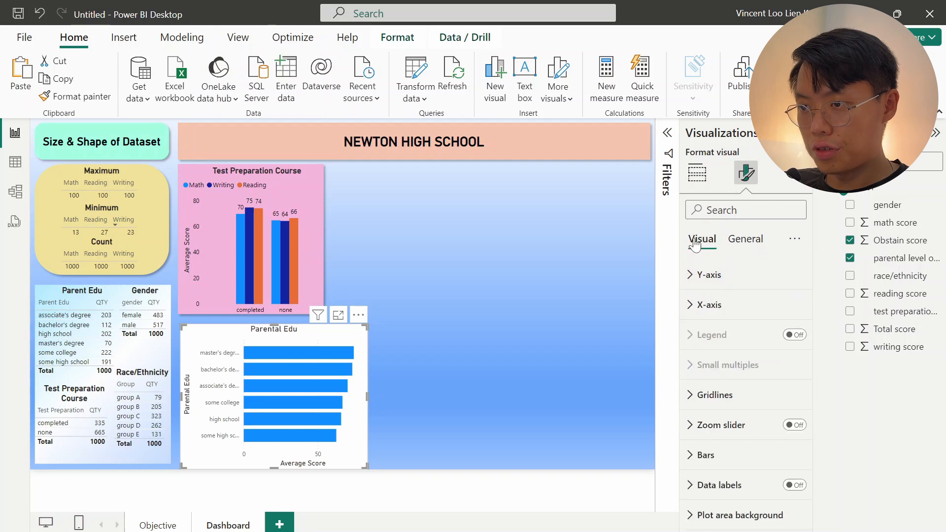
{"action": "left_click", "coordinate": [690, 281]}
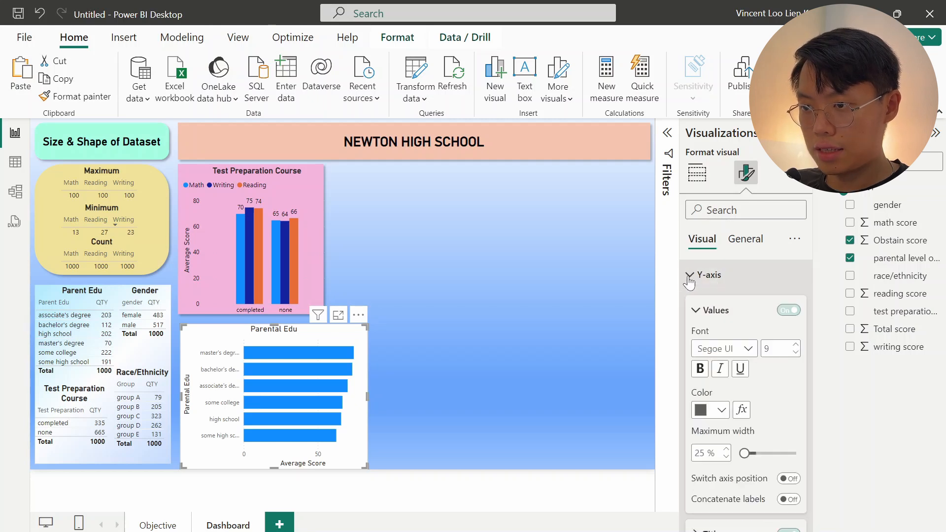
{"action": "scroll", "coordinate": [696, 288], "scroll_direction": "down", "scroll_amount": 2}
{"action": "left_click_drag", "start_coordinate": [757, 331], "coordinate": [817, 327]}
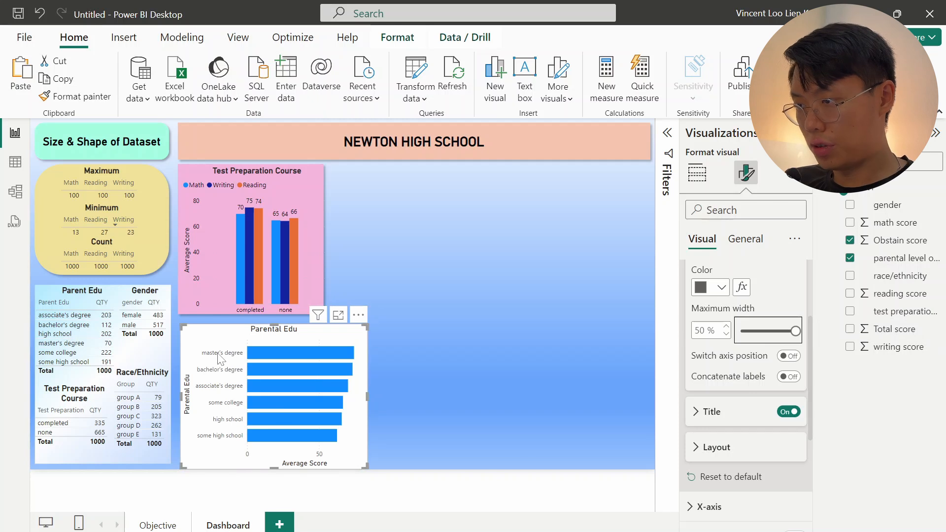
{"action": "left_click", "coordinate": [710, 295]}
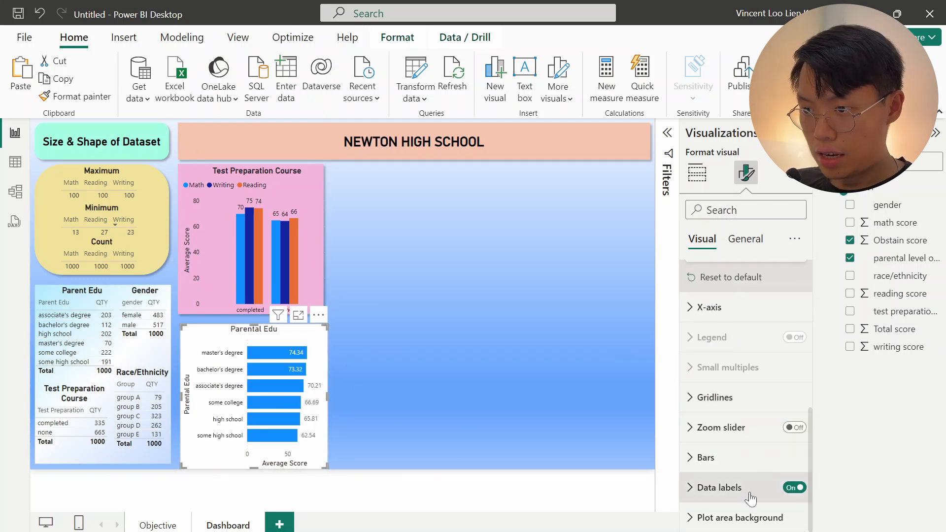
{"action": "left_click", "coordinate": [733, 487]}
{"action": "scroll", "coordinate": [752, 406], "scroll_direction": "down", "scroll_amount": 6}
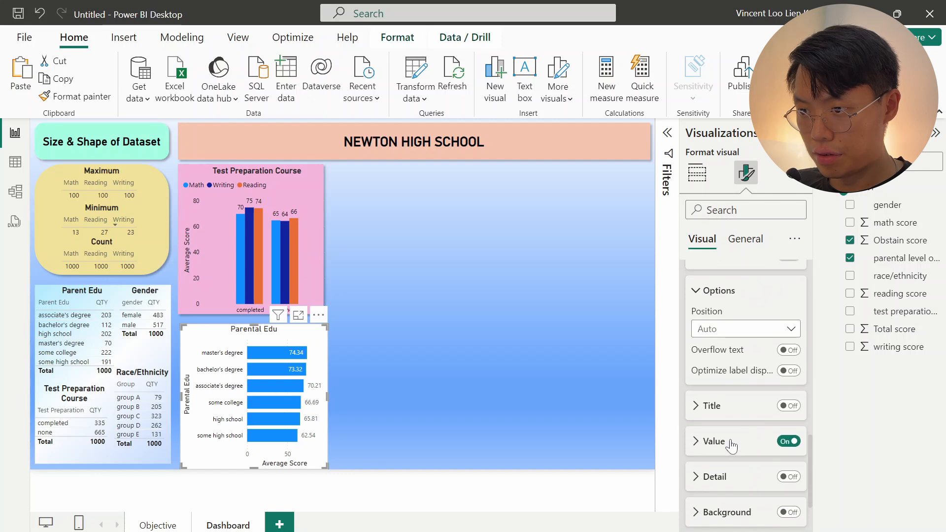
{"action": "left_click", "coordinate": [728, 444]}
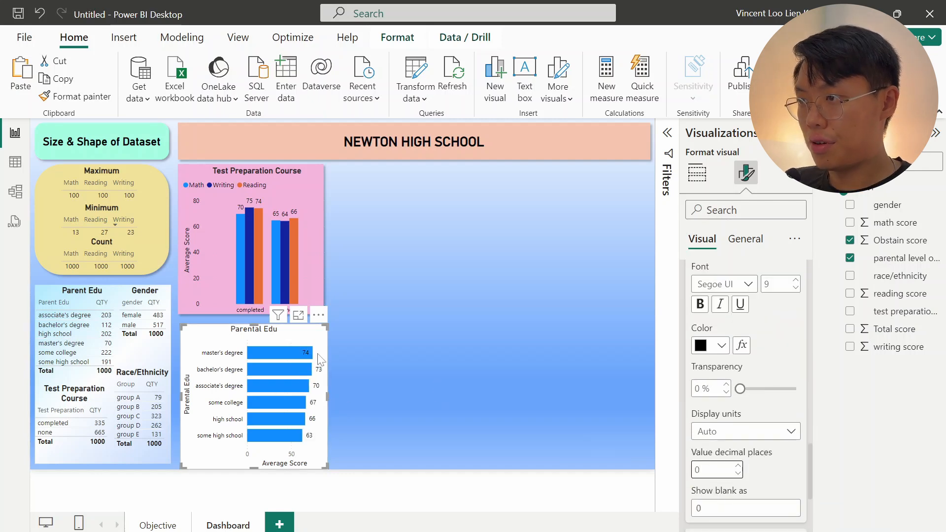
{"action": "left_click", "coordinate": [393, 334]}
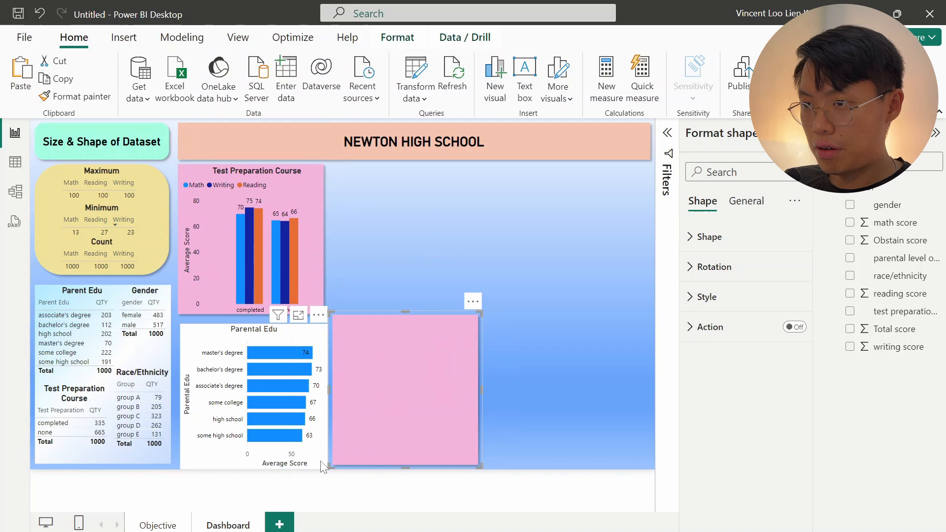
{"action": "left_click", "coordinate": [321, 462]}
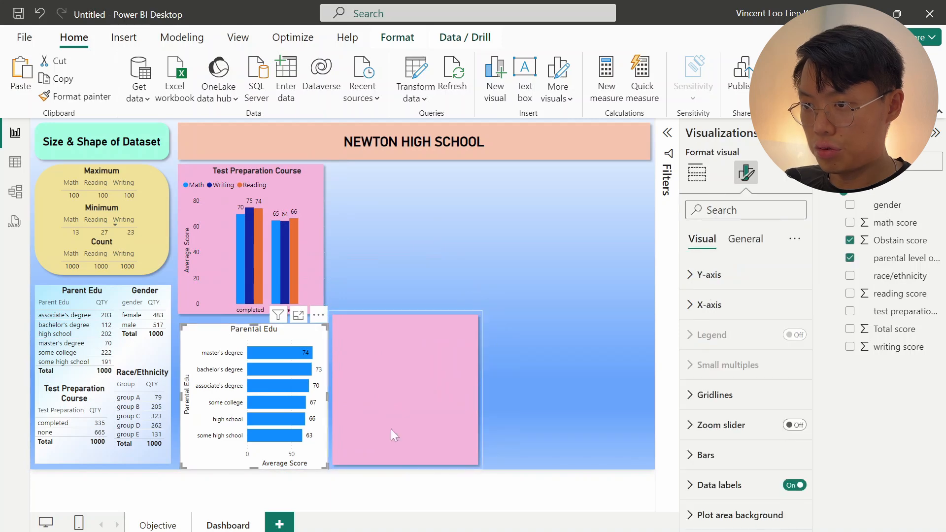
{"action": "left_click", "coordinate": [746, 238]}
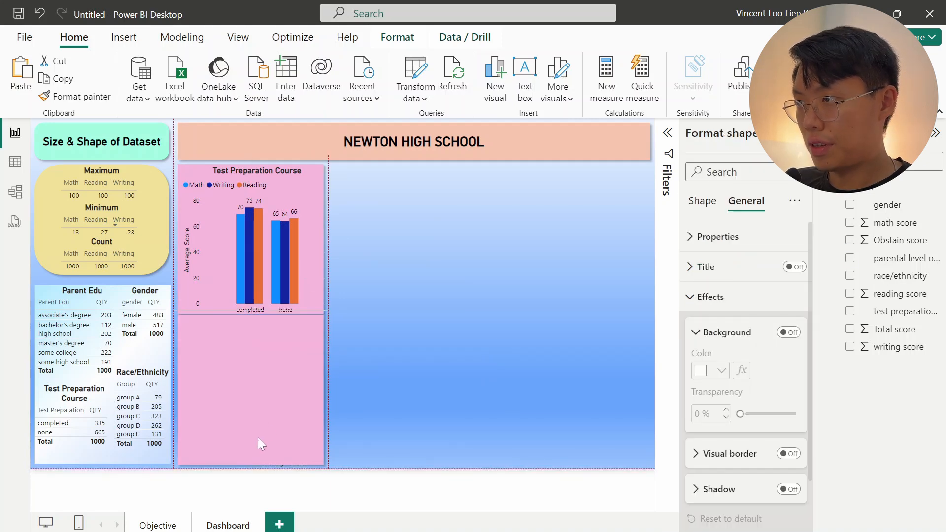
{"action": "left_click", "coordinate": [397, 37]}
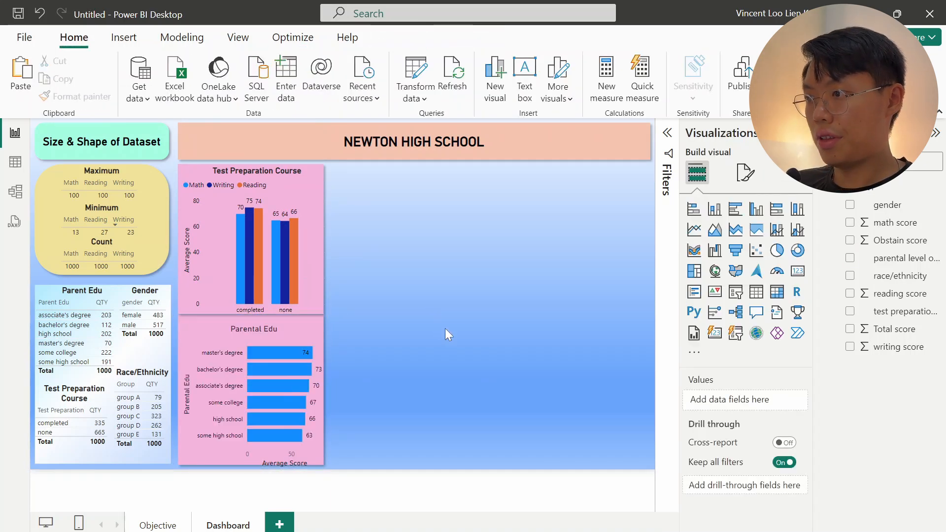
{"action": "left_click_drag", "start_coordinate": [225, 233], "coordinate": [228, 231]}
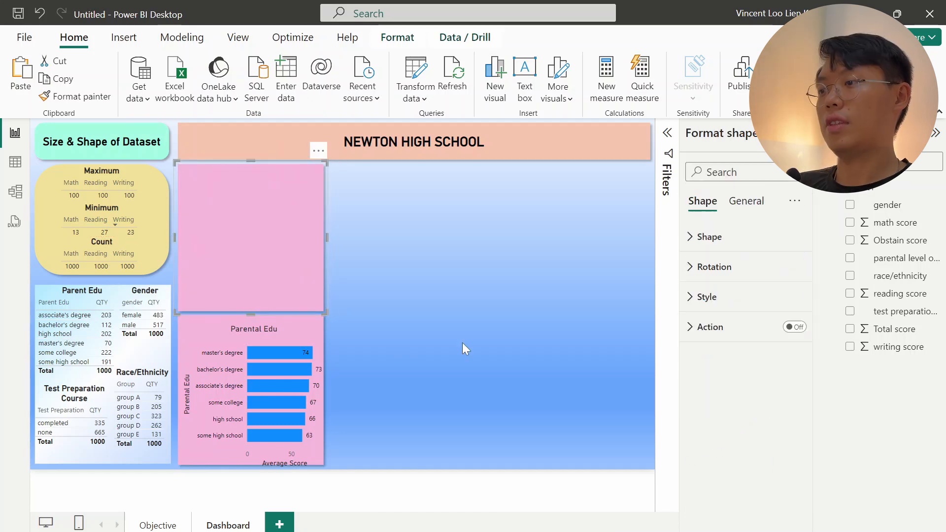
{"action": "left_click", "coordinate": [462, 342]}
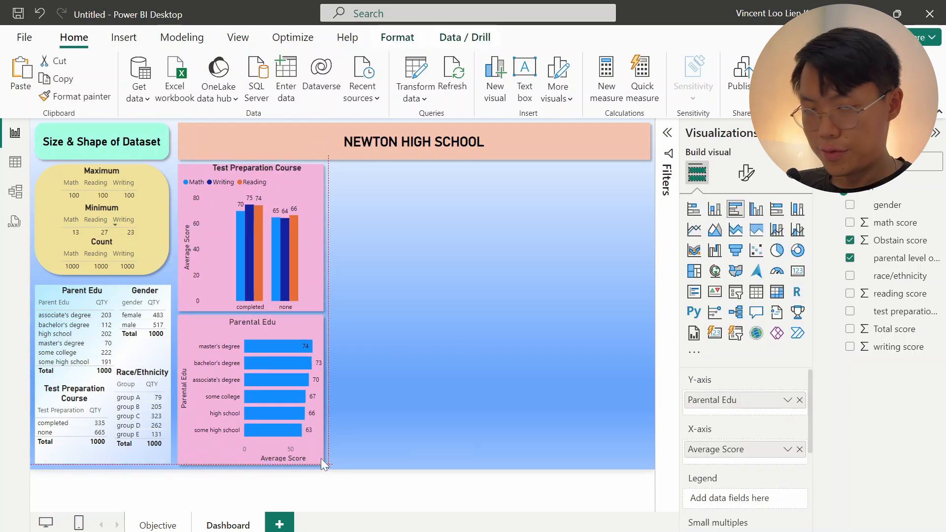
{"action": "left_click_drag", "start_coordinate": [323, 463], "coordinate": [324, 465]}
{"action": "left_click", "coordinate": [389, 451]}
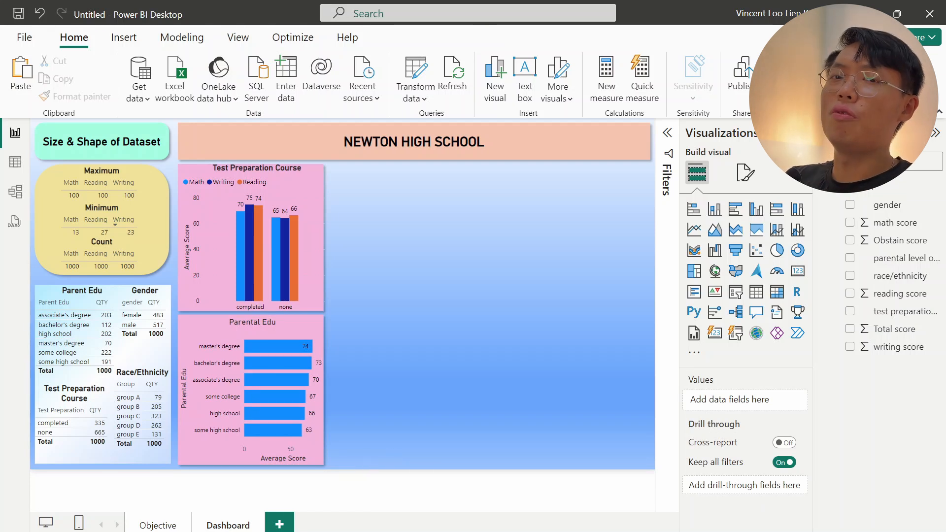
{"action": "mouse_move", "coordinate": [159, 531]}
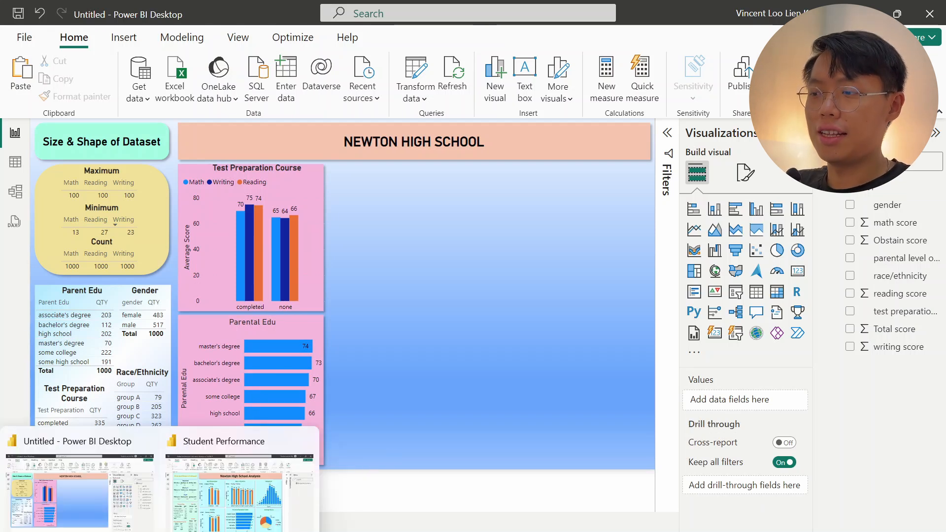
{"action": "left_click", "coordinate": [237, 526]}
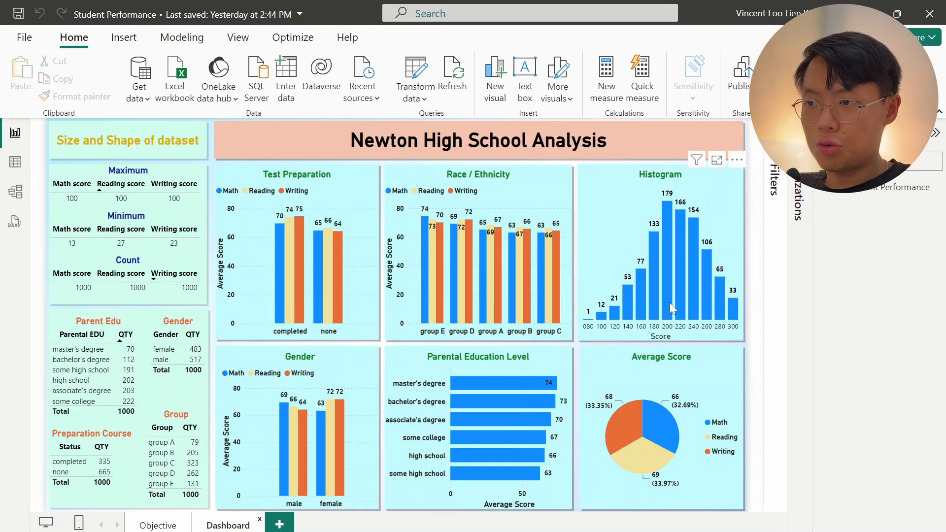
{"action": "mouse_move", "coordinate": [659, 315]}
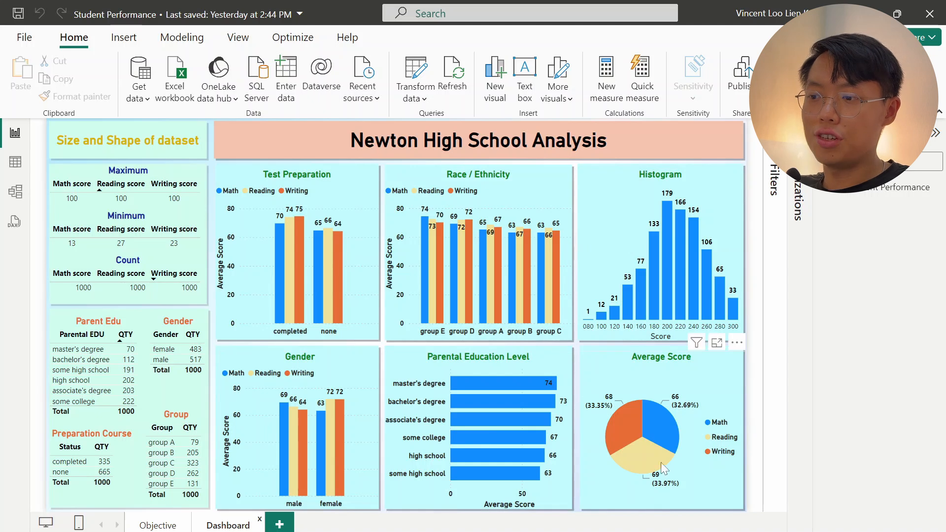
{"action": "mouse_move", "coordinate": [686, 241]}
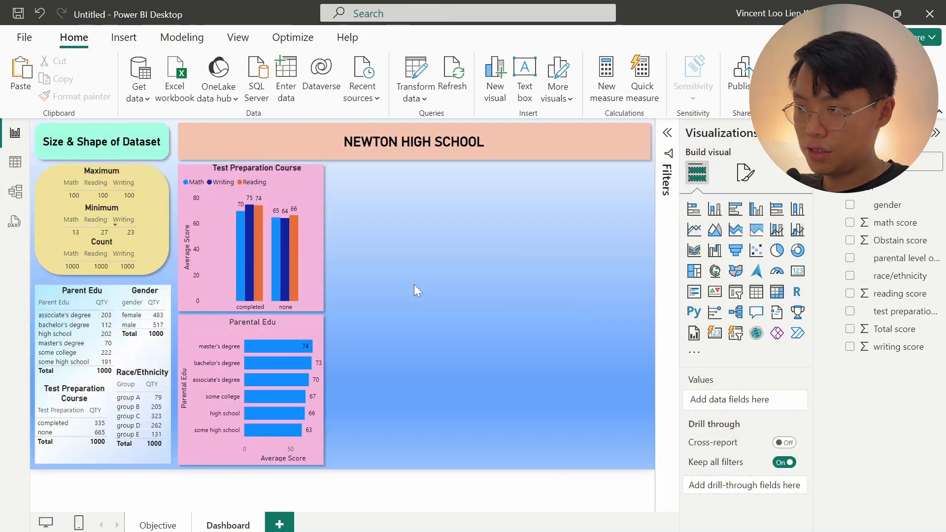
Duplicate the Test Preparation Course chart and make it show average Obtain score by race/ethnicity.
{"action": "left_click", "coordinate": [296, 186]}
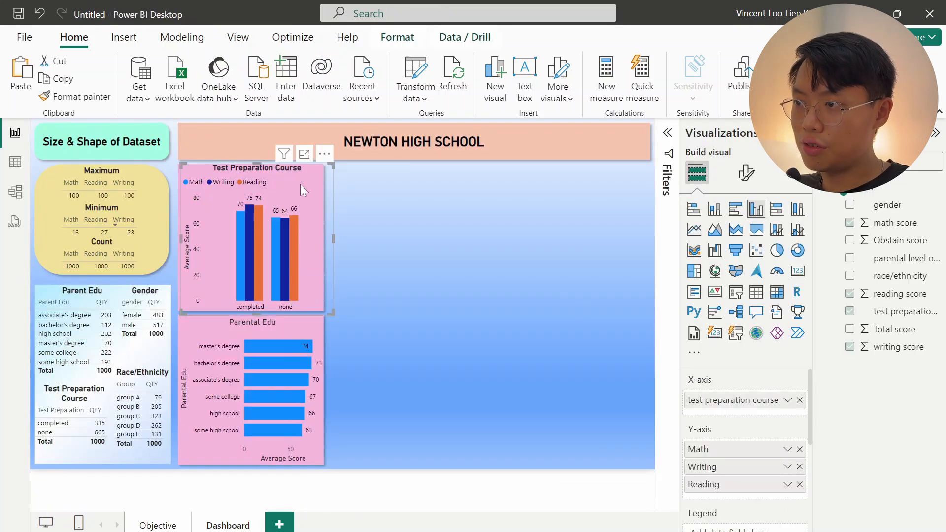
{"action": "key", "text": "ctrl+c"}
{"action": "key", "text": "ctrl+v"}
{"action": "left_click_drag", "start_coordinate": [308, 191], "coordinate": [467, 189]}
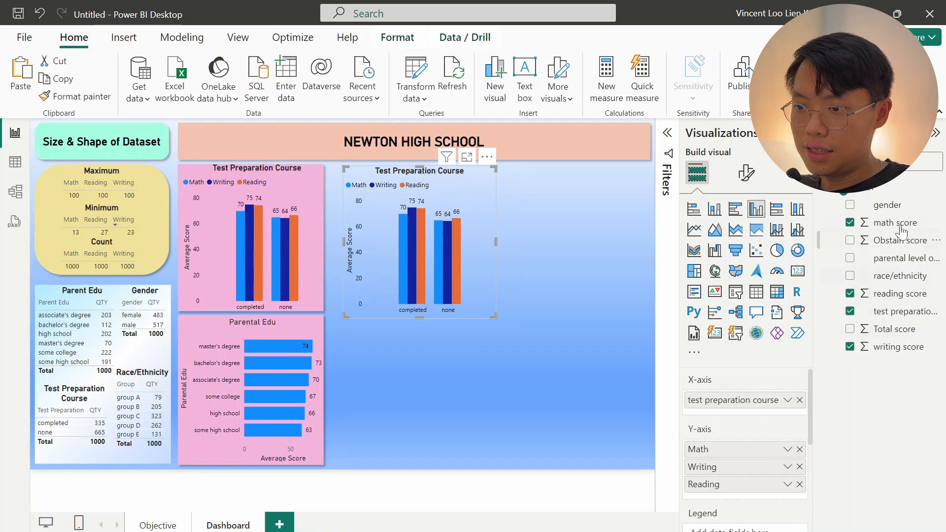
{"action": "left_click", "coordinate": [799, 449]}
{"action": "left_click", "coordinate": [800, 449]}
{"action": "left_click", "coordinate": [800, 449]}
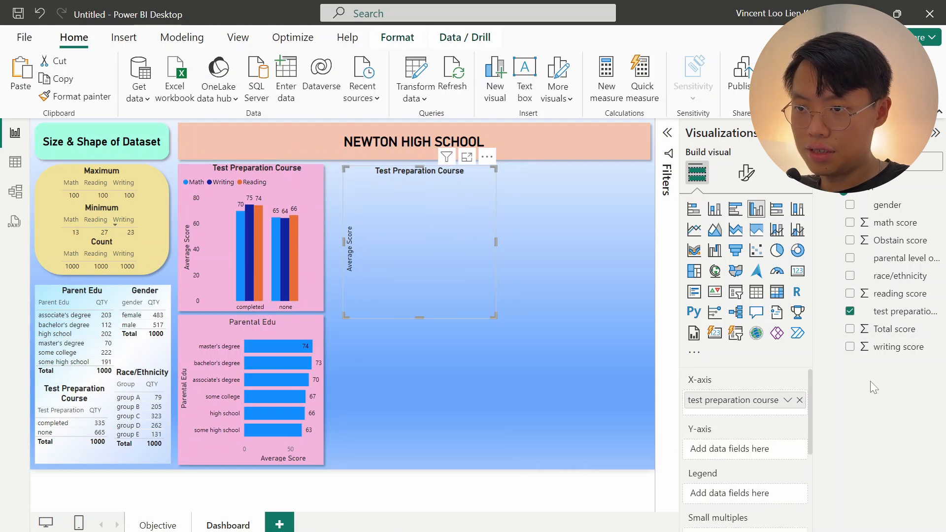
{"action": "left_click", "coordinate": [897, 241]}
{"action": "left_click", "coordinate": [787, 449]}
{"action": "left_click", "coordinate": [828, 283]}
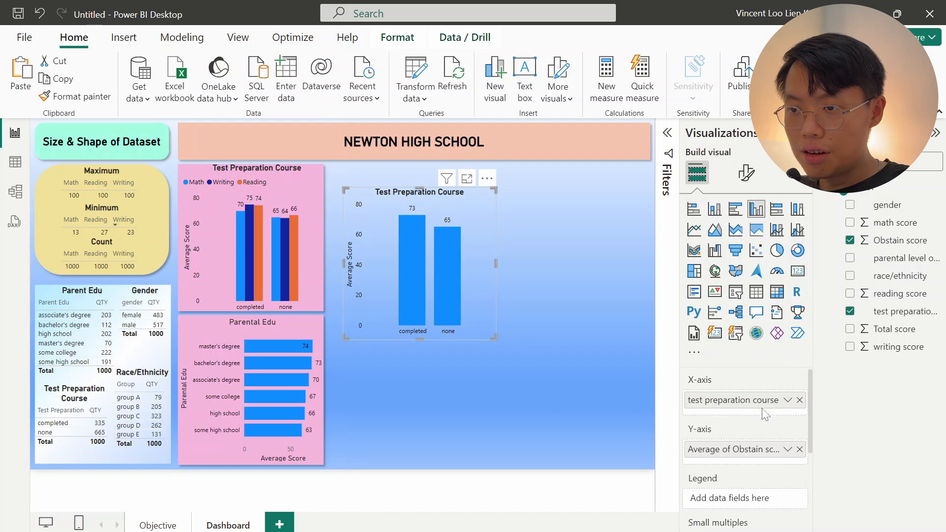
{"action": "left_click_drag", "start_coordinate": [897, 274], "coordinate": [732, 401]}
{"action": "left_click_drag", "start_coordinate": [494, 338], "coordinate": [507, 339]}
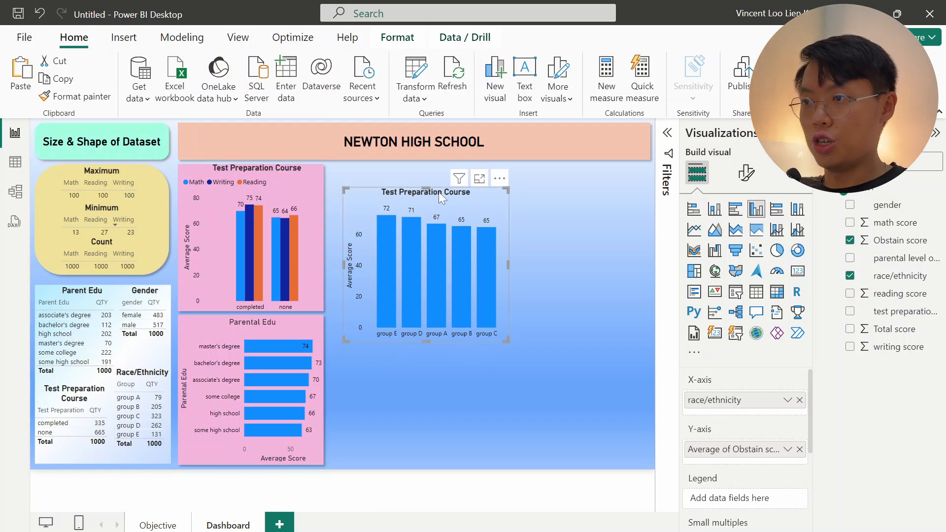
{"action": "left_click_drag", "start_coordinate": [439, 192], "coordinate": [431, 172]}
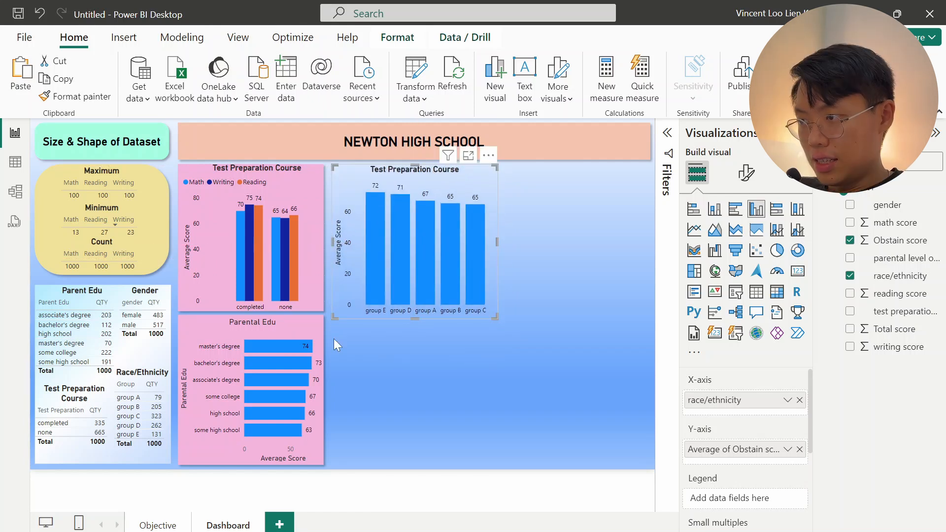
Copy the pink background panel to the right and change its fill to pale yellow #F7FFD5.
{"action": "left_click", "coordinate": [178, 306]}
{"action": "key", "text": "ctrl+c"}
{"action": "key", "text": "ctrl+v"}
{"action": "left_click_drag", "start_coordinate": [217, 292], "coordinate": [446, 340]}
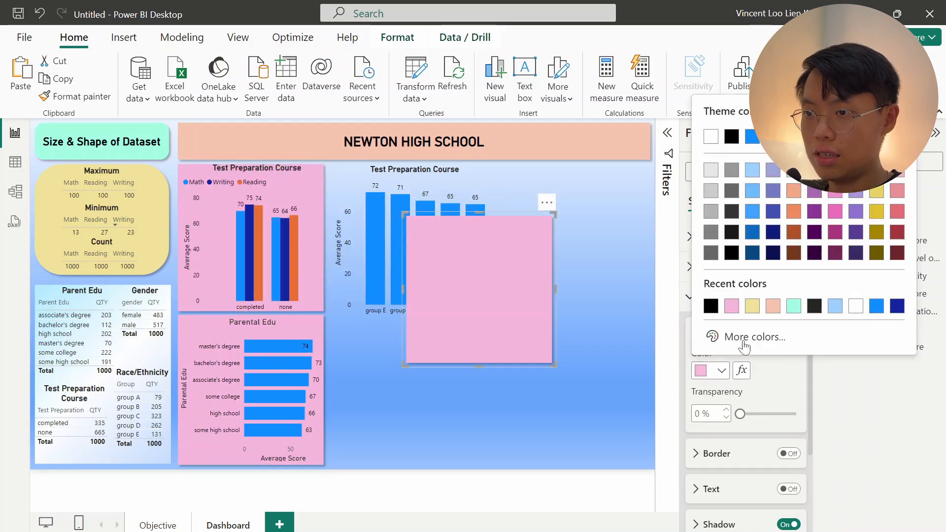
{"action": "left_click", "coordinate": [745, 340]}
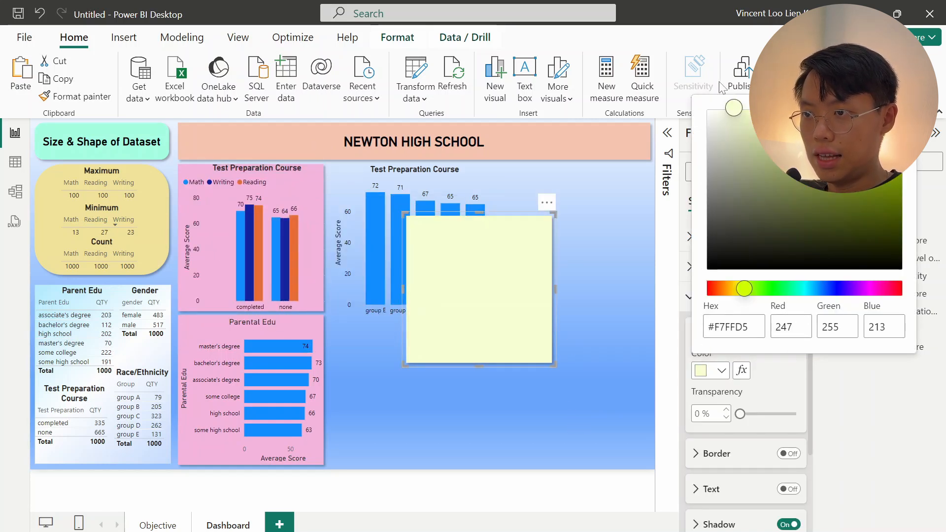
{"action": "left_click_drag", "start_coordinate": [735, 109], "coordinate": [733, 112]}
{"action": "left_click_drag", "start_coordinate": [733, 112], "coordinate": [729, 112]}
Send the yellow panel behind the new chart and fit the chart onto it.
{"action": "right_click", "coordinate": [434, 273]}
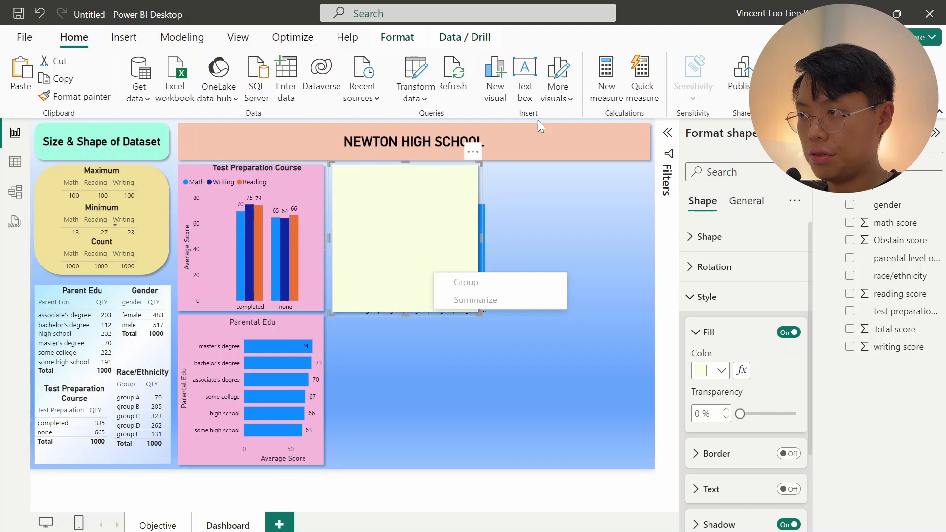
{"action": "left_click", "coordinate": [419, 43]}
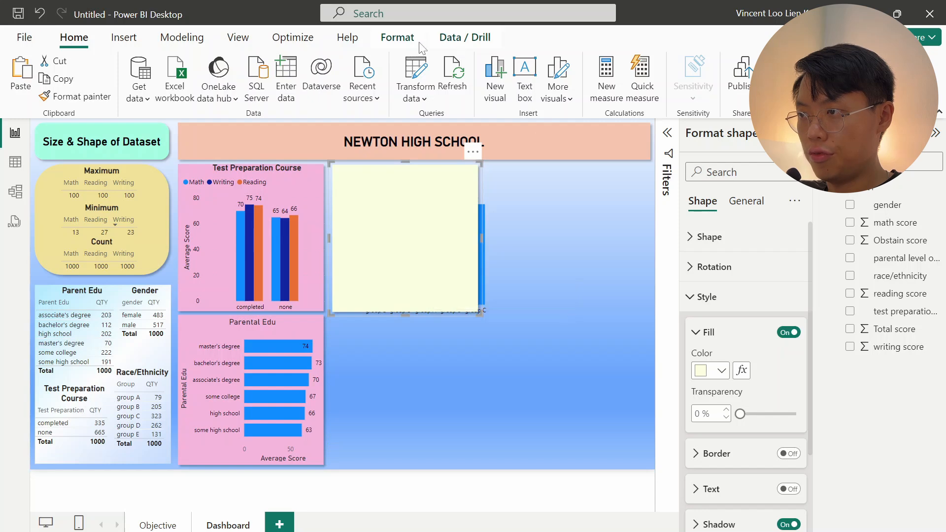
{"action": "left_click", "coordinate": [400, 41]}
{"action": "left_click", "coordinate": [259, 99]}
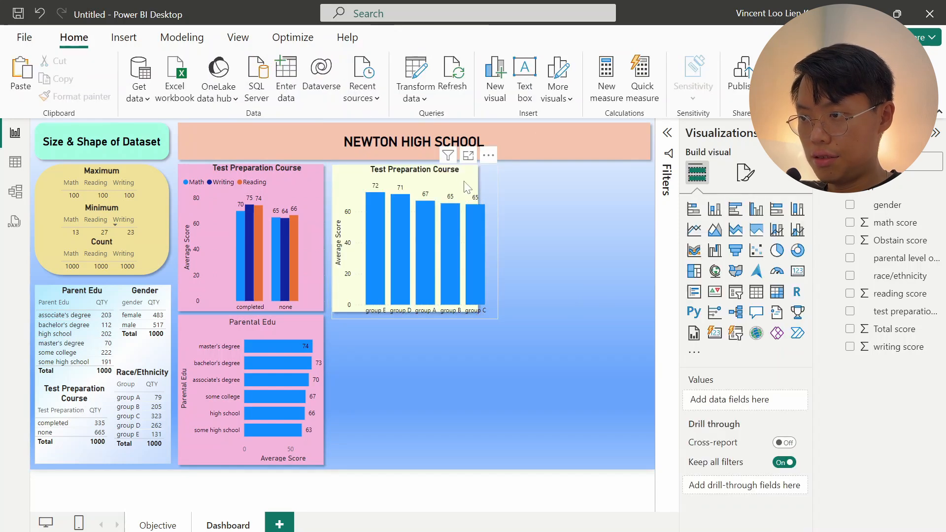
{"action": "left_click_drag", "start_coordinate": [474, 184], "coordinate": [476, 188]}
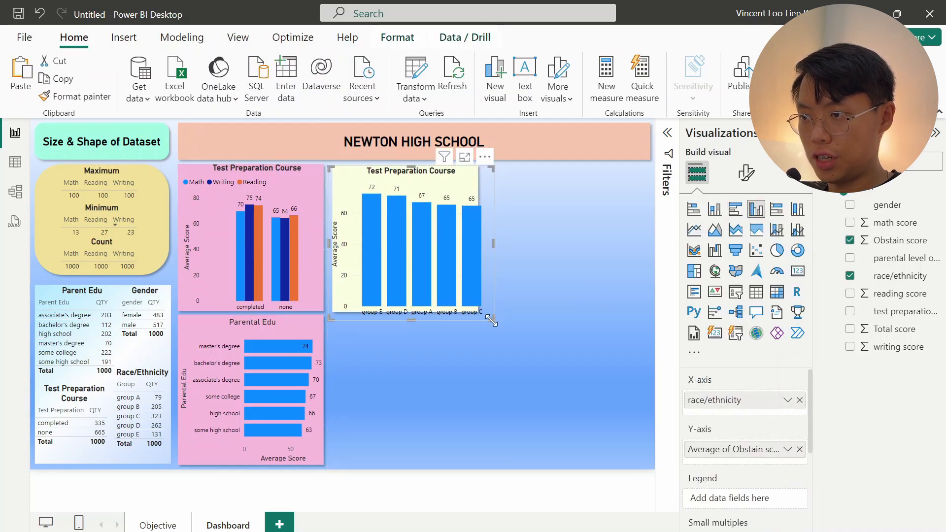
{"action": "left_click_drag", "start_coordinate": [492, 320], "coordinate": [483, 321]}
{"action": "left_click", "coordinate": [533, 306]}
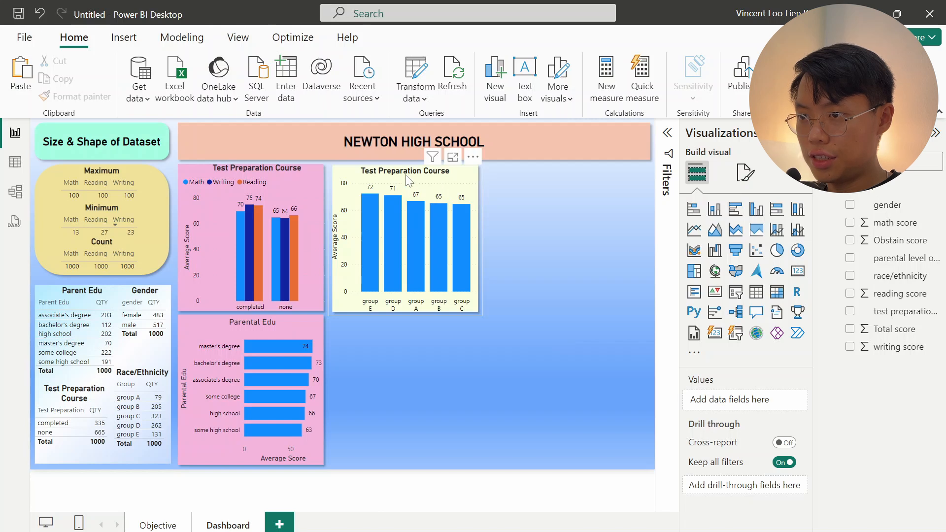
Retitle the new chart 'Race/Ethnicity' and drag a copy of it below.
{"action": "left_click", "coordinate": [408, 180]}
{"action": "left_click", "coordinate": [745, 173]}
{"action": "left_click", "coordinate": [745, 239]}
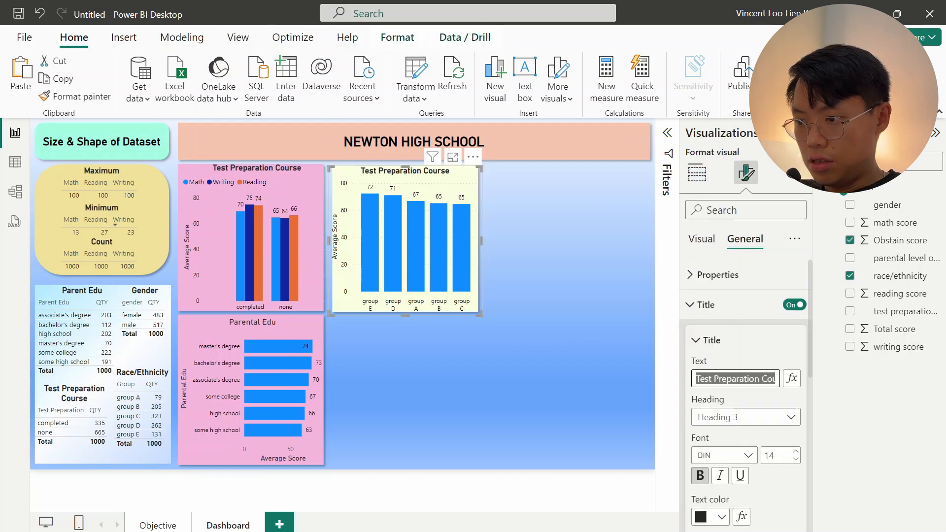
{"action": "type", "text": "Race"}
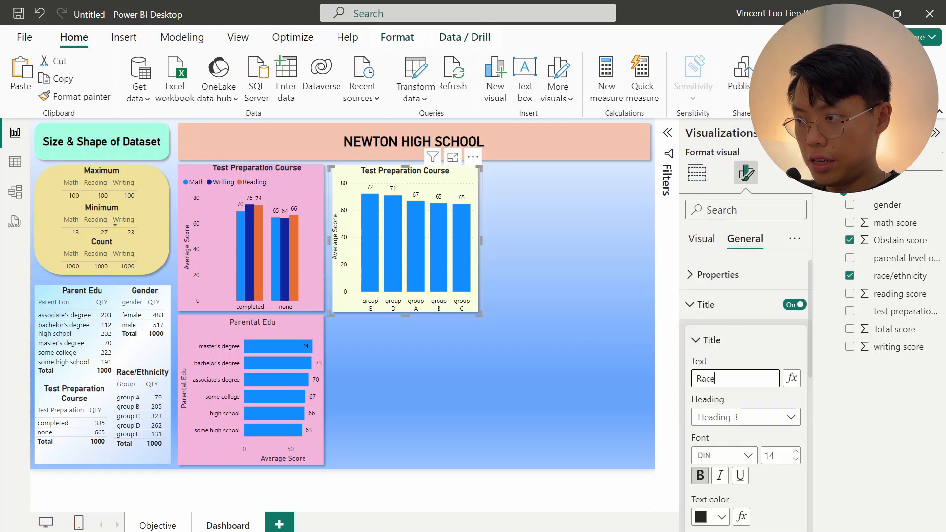
{"action": "type", "text": "/Ethnicity"}
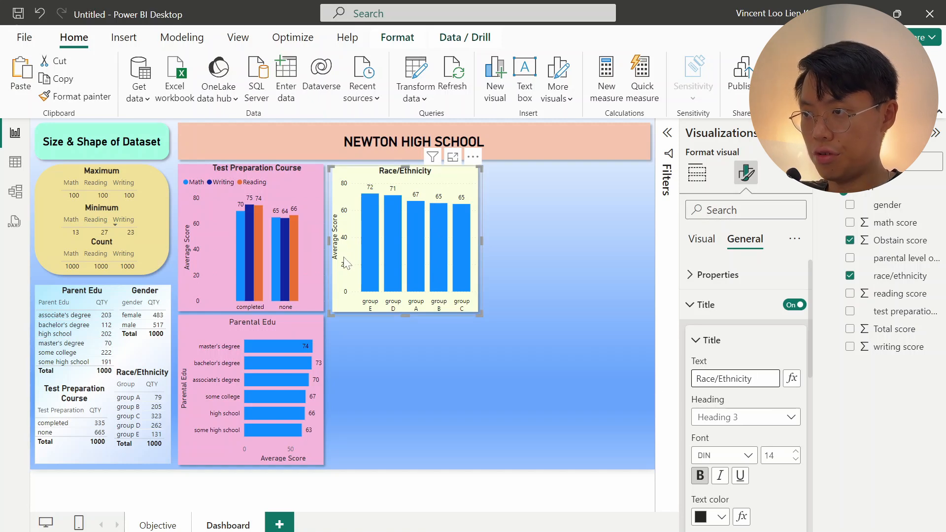
{"action": "left_click", "coordinate": [535, 379]}
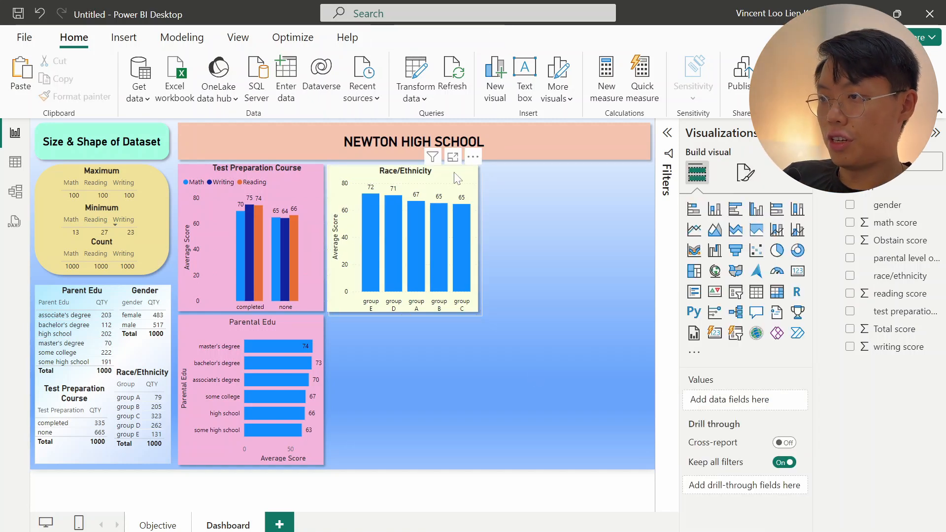
{"action": "left_click_drag", "start_coordinate": [462, 178], "coordinate": [465, 355]}
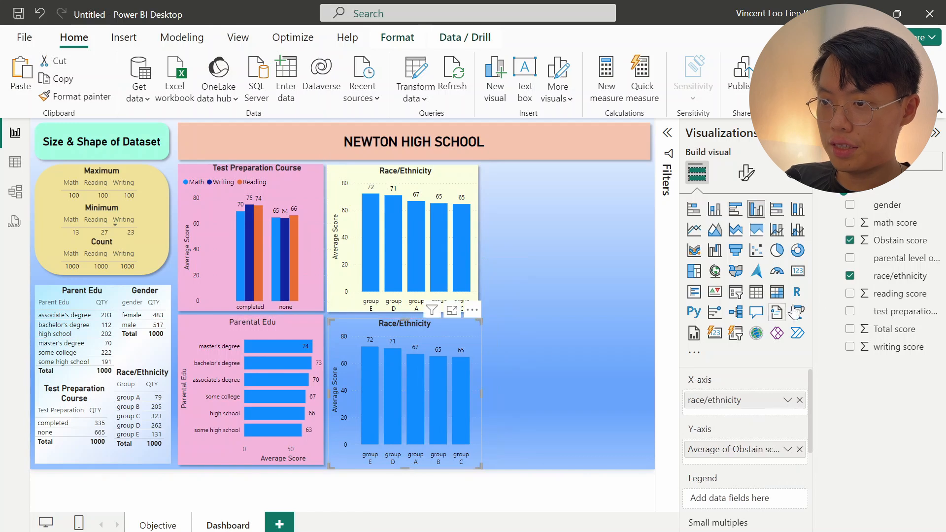
Switch the lower copy's axis from race/ethnicity to gender and begin retitling it 'Gender'.
{"action": "left_click_drag", "start_coordinate": [887, 205], "coordinate": [751, 417]}
{"action": "left_click", "coordinate": [799, 399]}
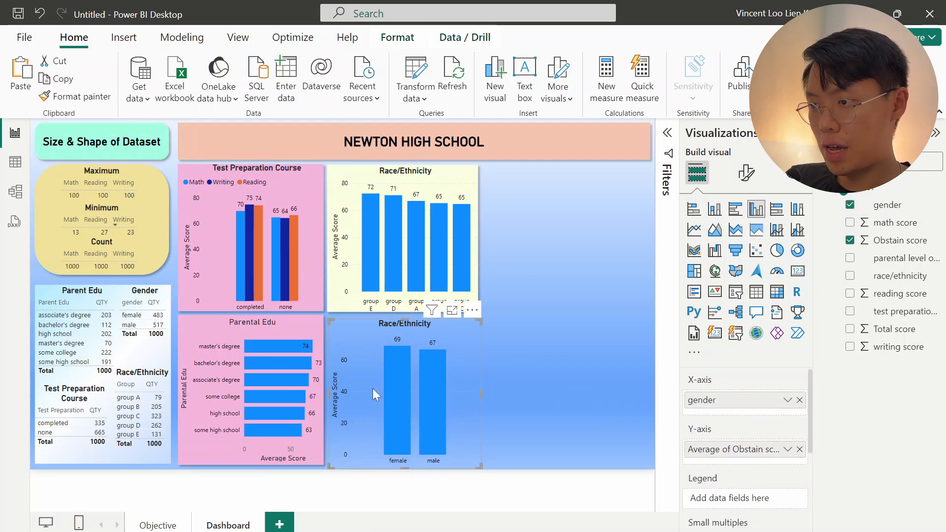
{"action": "left_click", "coordinate": [747, 172]}
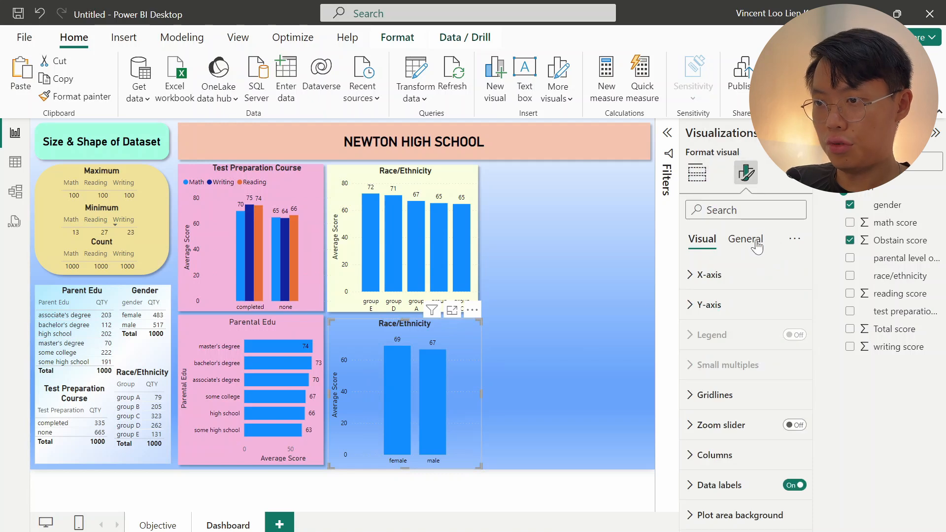
{"action": "left_click", "coordinate": [745, 239]}
{"action": "left_click", "coordinate": [706, 305]}
{"action": "left_click", "coordinate": [752, 378]}
{"action": "left_click_drag", "start_coordinate": [753, 379], "coordinate": [694, 378]}
{"action": "type", "text": "G"}
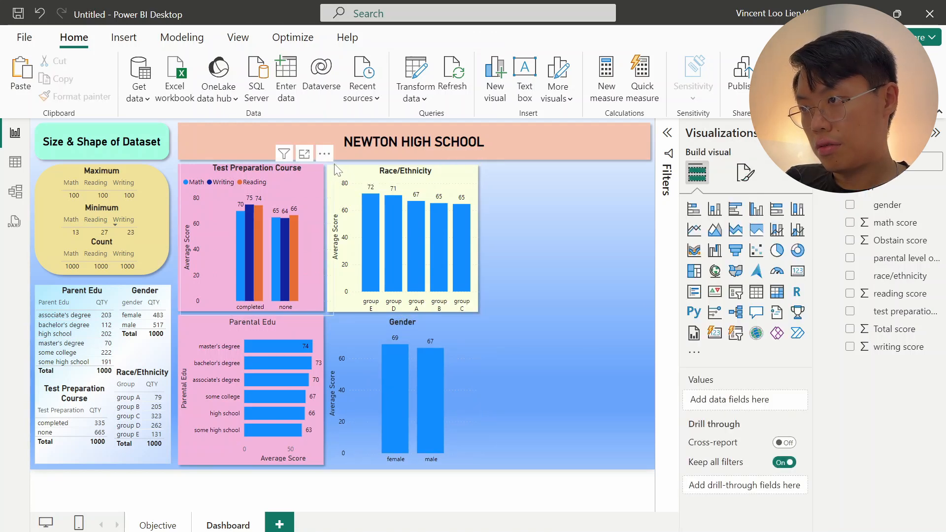
Place a yellow panel copy behind the Gender chart and realign both charts' edges.
{"action": "left_click", "coordinate": [330, 168]}
{"action": "left_click_drag", "start_coordinate": [331, 169], "coordinate": [350, 170]}
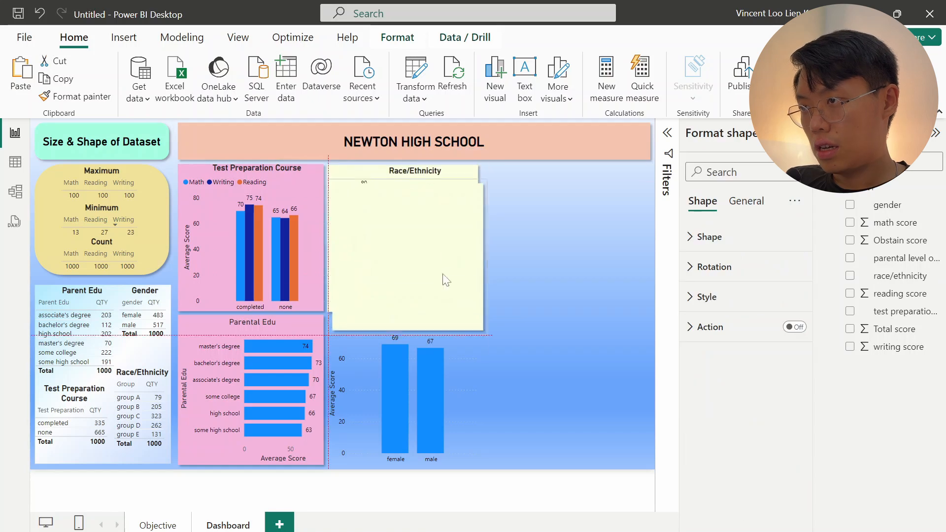
{"action": "left_click_drag", "start_coordinate": [442, 276], "coordinate": [440, 424]}
{"action": "left_click", "coordinate": [396, 39]}
{"action": "left_click", "coordinate": [352, 170]}
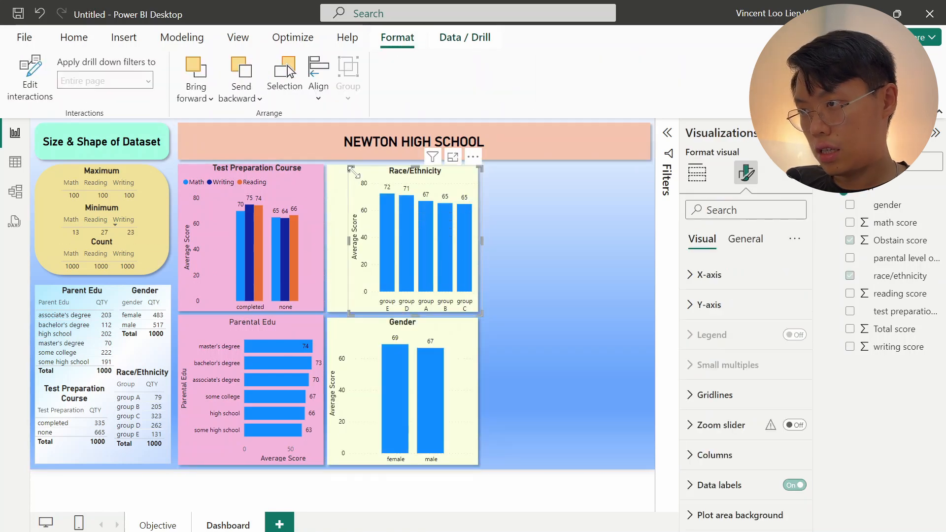
{"action": "left_click_drag", "start_coordinate": [351, 170], "coordinate": [334, 171]}
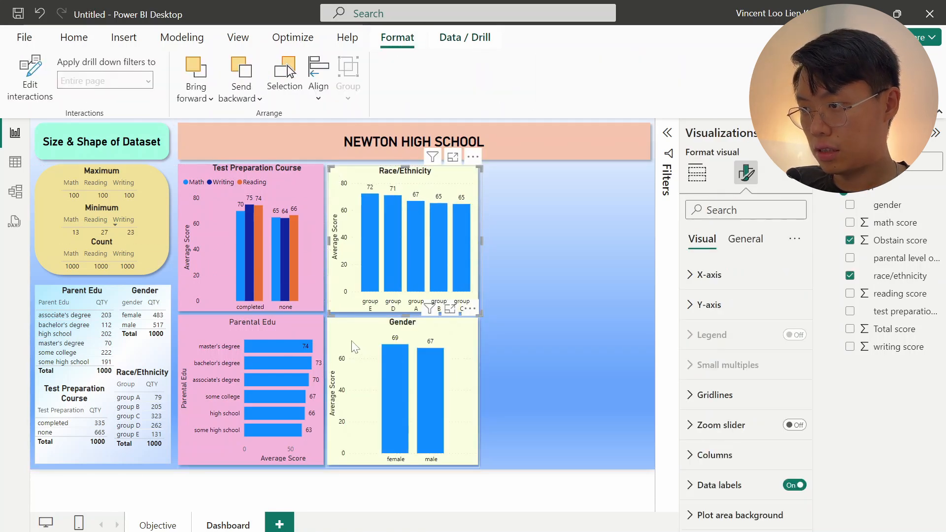
{"action": "left_click", "coordinate": [541, 433]}
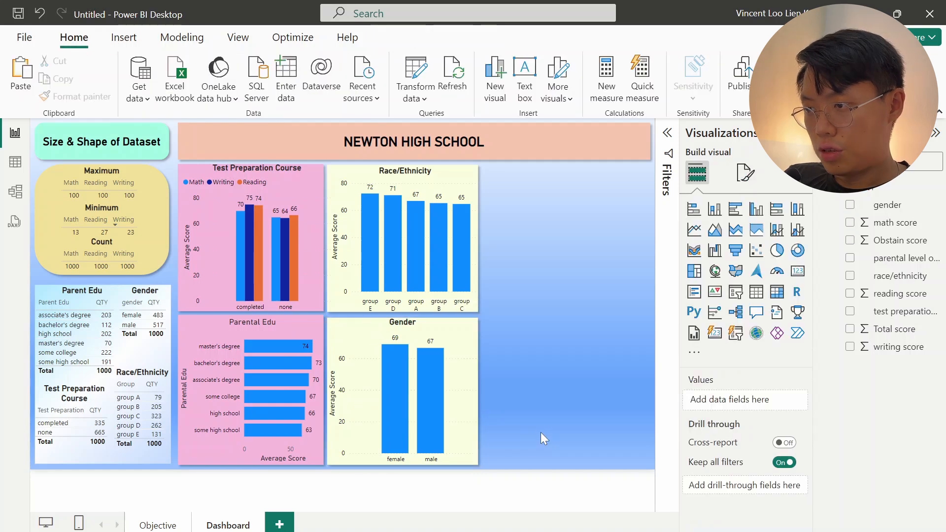
{"action": "left_click", "coordinate": [476, 335]}
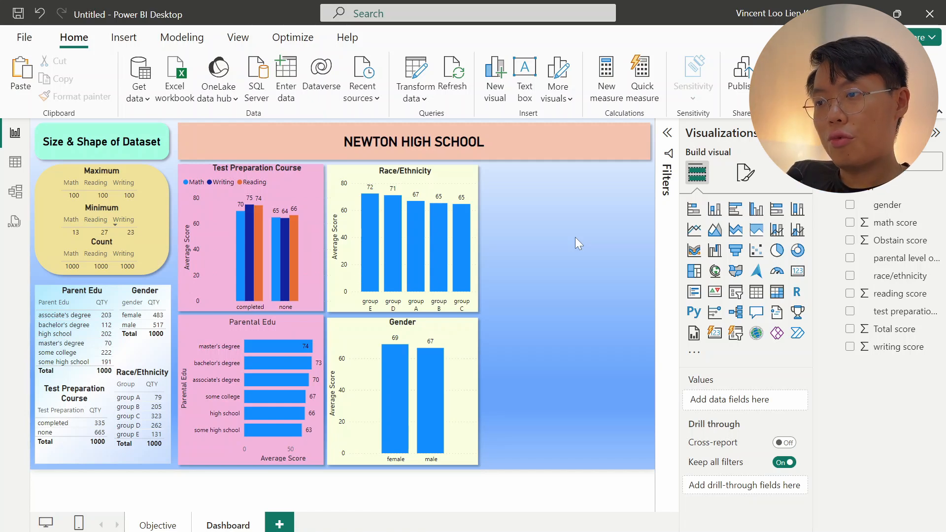
Bring the finished Student Performance report window to the front.
{"action": "left_click", "coordinate": [219, 509]}
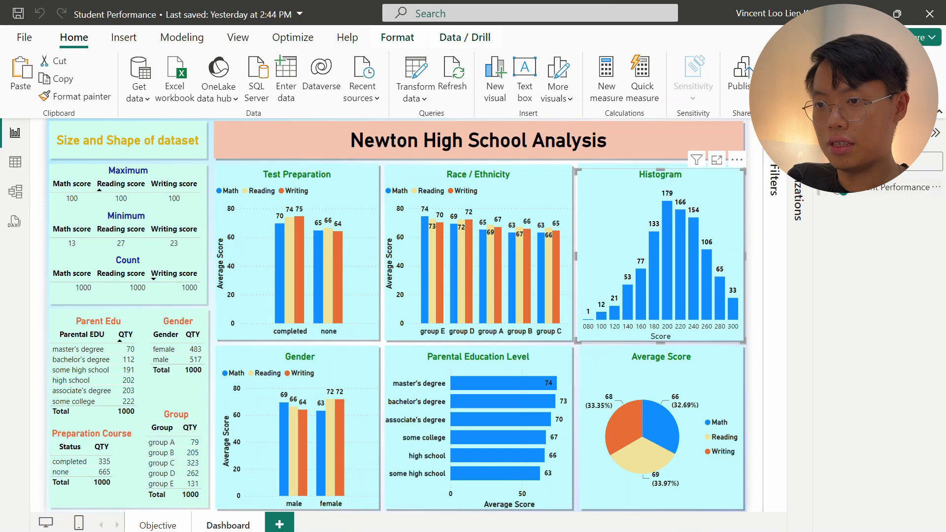
Open the Student Performance Score column and step through its SWITCH conditions on line 4.
{"action": "left_click", "coordinate": [830, 186]}
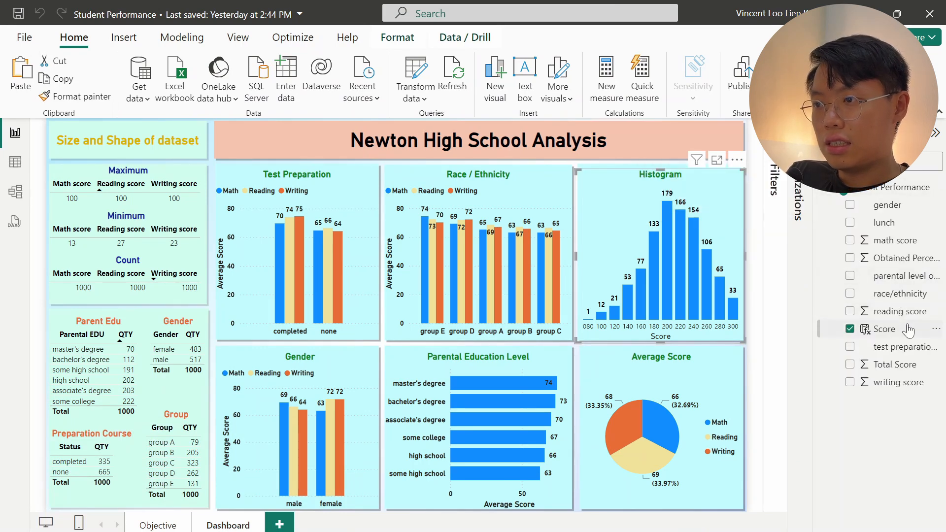
{"action": "left_click", "coordinate": [909, 331]}
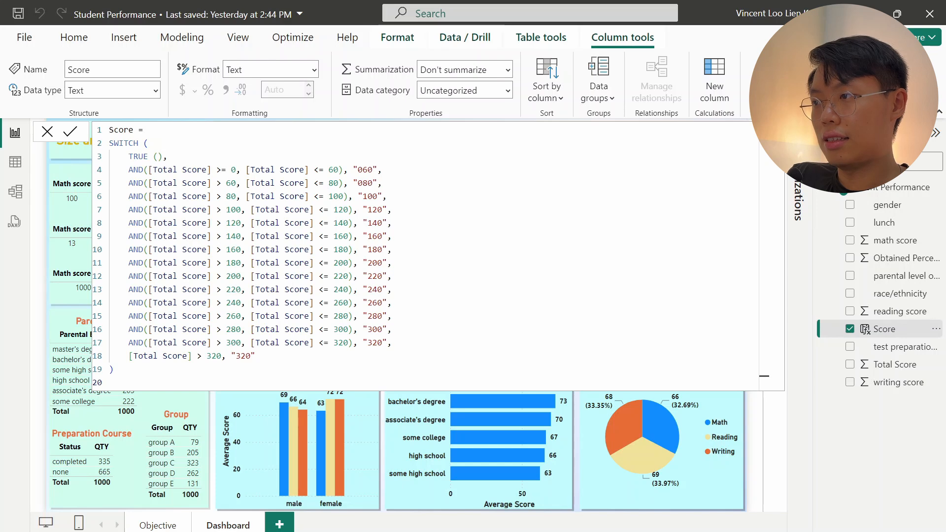
{"action": "left_click_drag", "start_coordinate": [109, 130], "coordinate": [256, 356]}
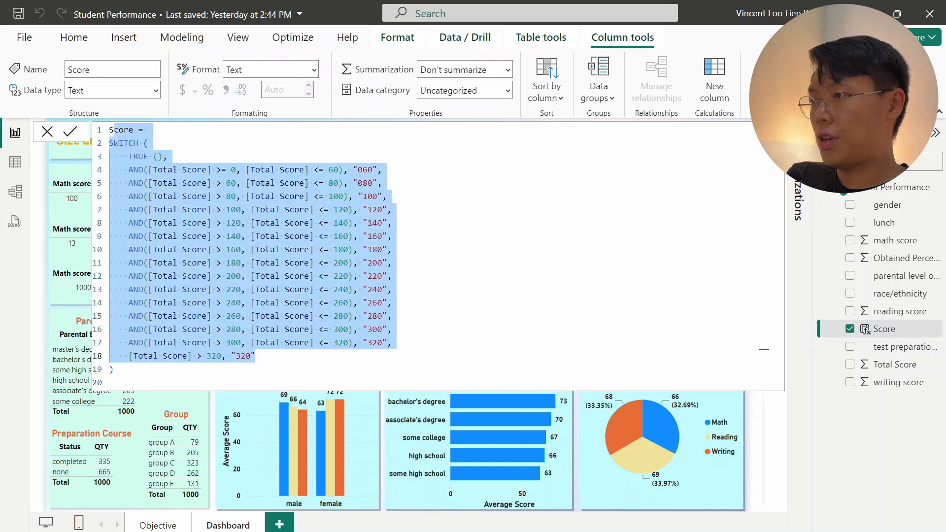
{"action": "left_click", "coordinate": [392, 303]}
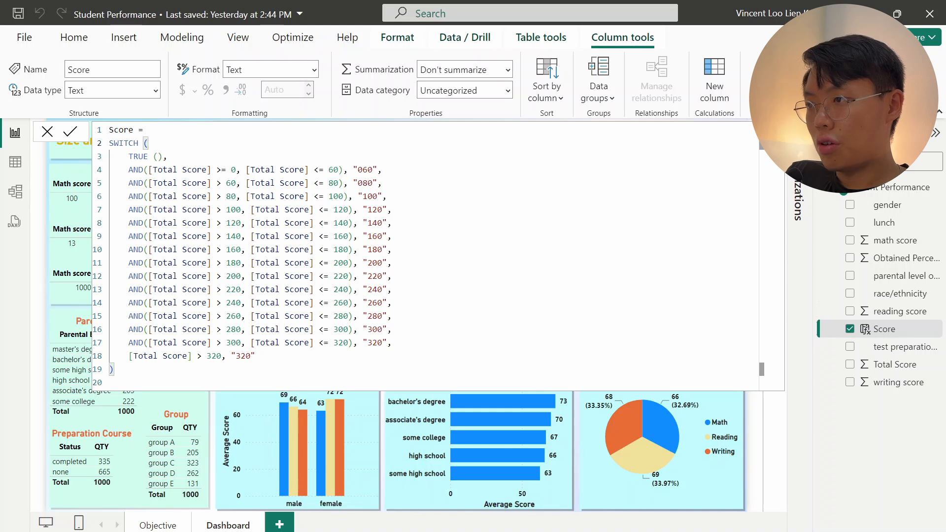
{"action": "left_click_drag", "start_coordinate": [149, 170], "coordinate": [338, 170]}
{"action": "left_click_drag", "start_coordinate": [138, 170], "coordinate": [353, 169]}
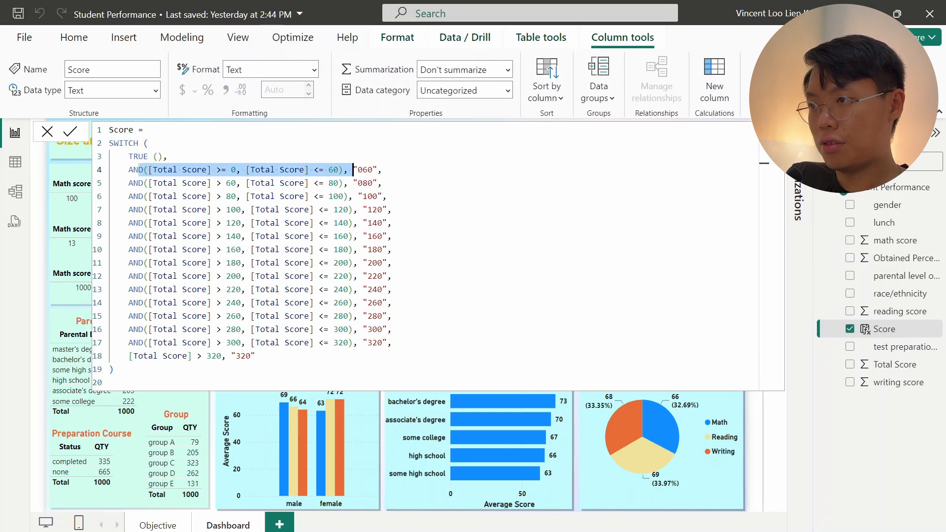
{"action": "left_click_drag", "start_coordinate": [129, 170], "coordinate": [334, 169]}
{"action": "left_click_drag", "start_coordinate": [383, 170], "coordinate": [362, 169]}
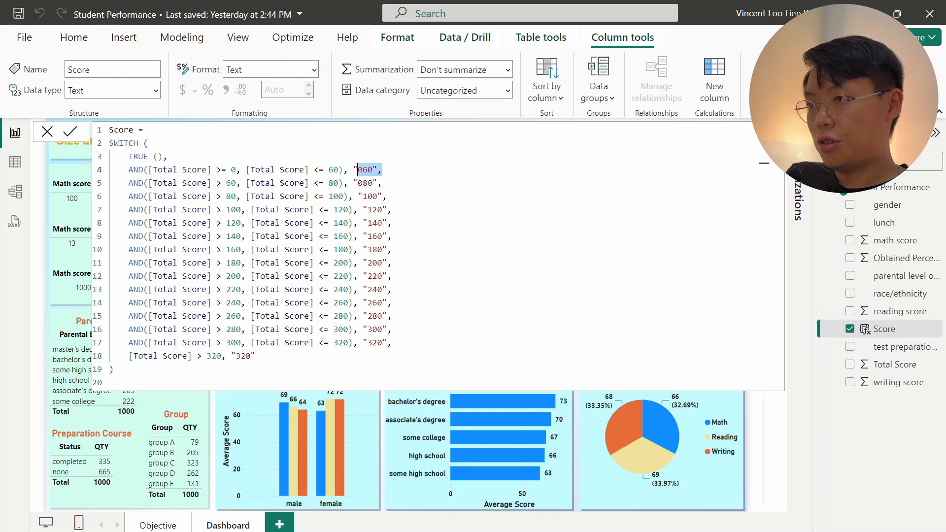
Review the 080 and later band conditions, select the whole formula, and bring up the Untitled report.
{"action": "left_click_drag", "start_coordinate": [182, 183], "coordinate": [358, 183]}
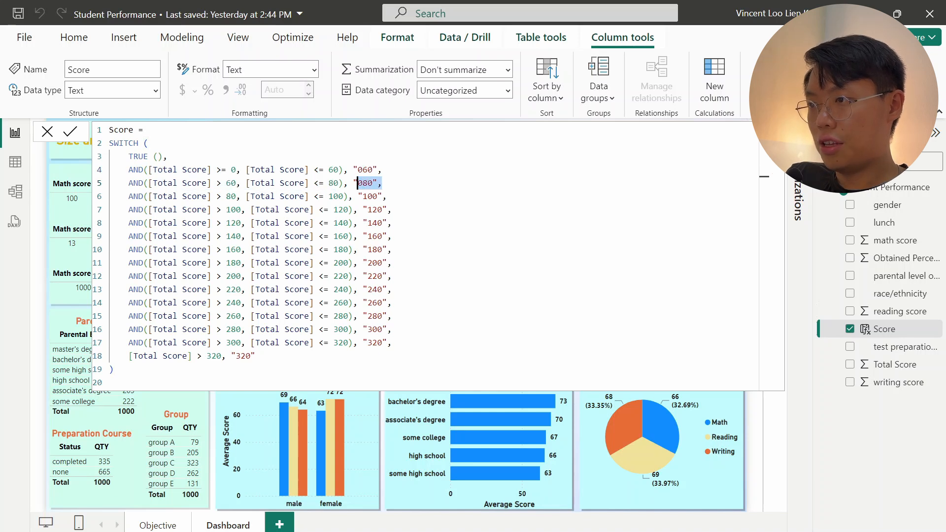
{"action": "left_click_drag", "start_coordinate": [197, 196], "coordinate": [358, 196]}
{"action": "left_click", "coordinate": [392, 316]}
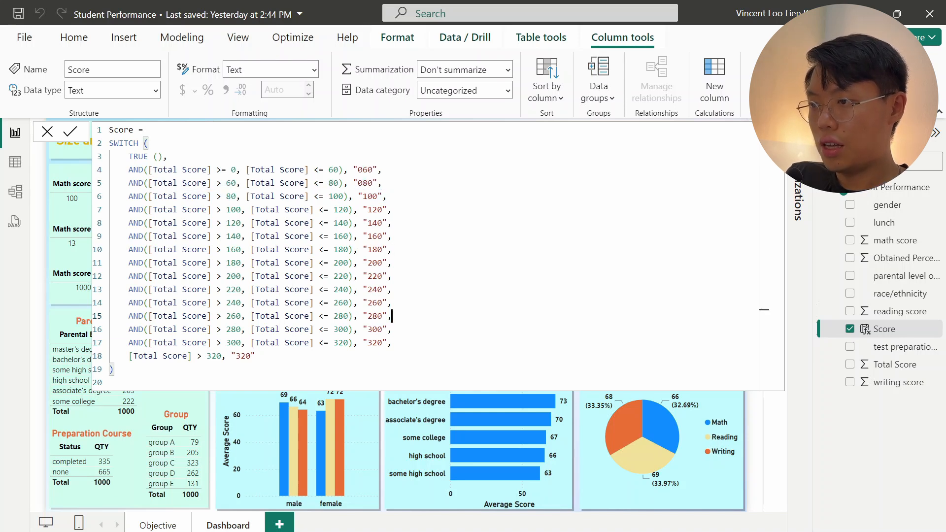
{"action": "left_click_drag", "start_coordinate": [392, 316], "coordinate": [393, 329]}
{"action": "left_click", "coordinate": [256, 356]}
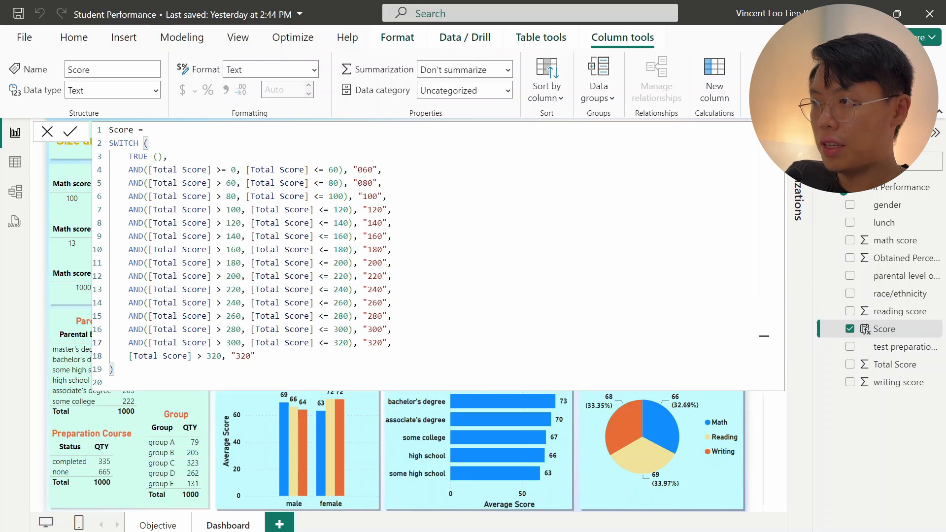
{"action": "left_click_drag", "start_coordinate": [114, 369], "coordinate": [109, 130]}
{"action": "key", "text": "ctrl+c"}
{"action": "left_click", "coordinate": [393, 249]}
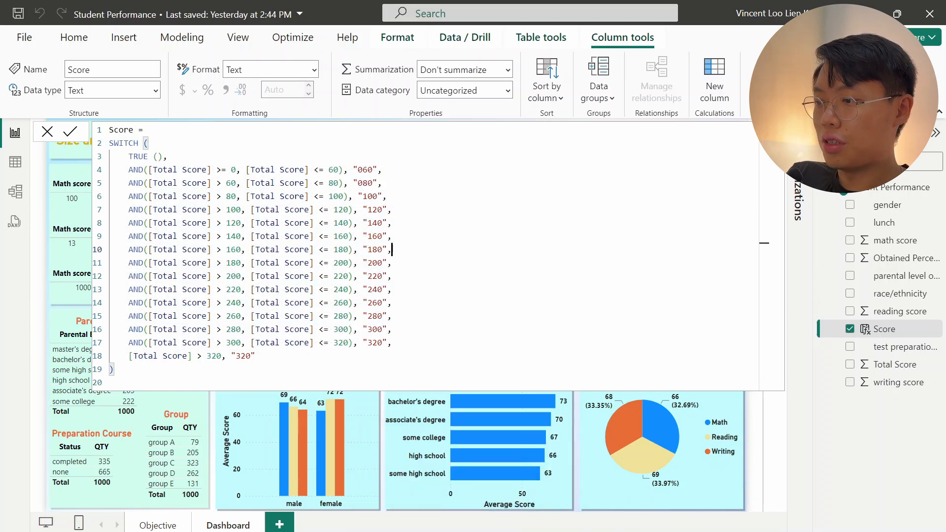
{"action": "left_click", "coordinate": [514, 531]}
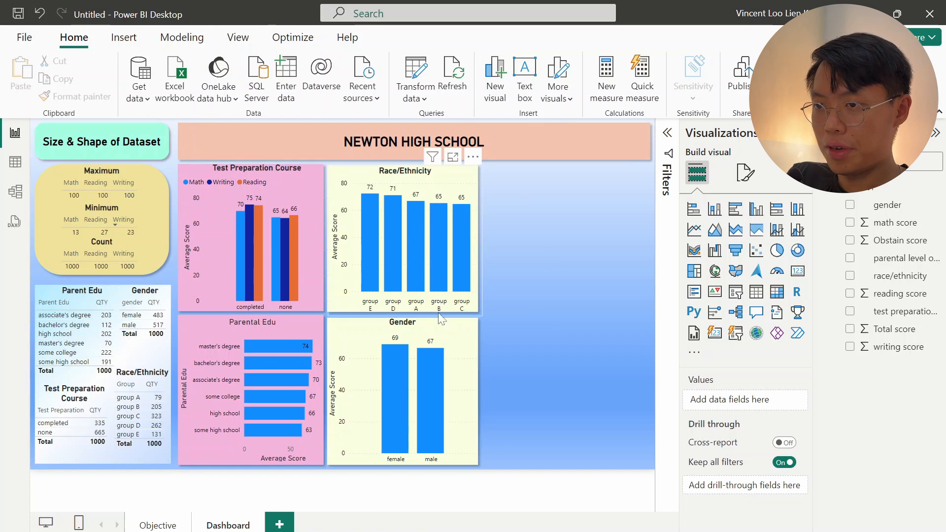
Add a Score calculated column to Sheet1 using the pasted SWITCH formula.
{"action": "left_click", "coordinate": [863, 194]}
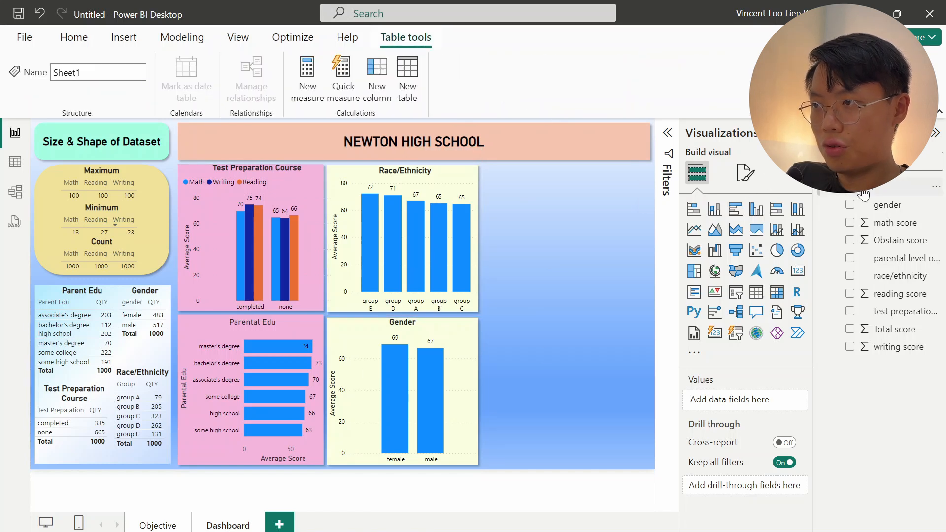
{"action": "left_click", "coordinate": [378, 88]}
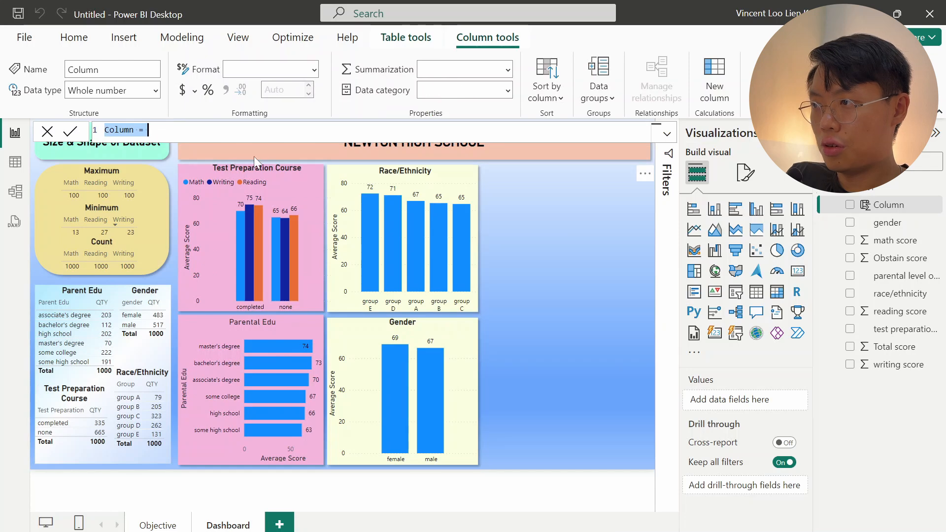
{"action": "key", "text": "ctrl+v"}
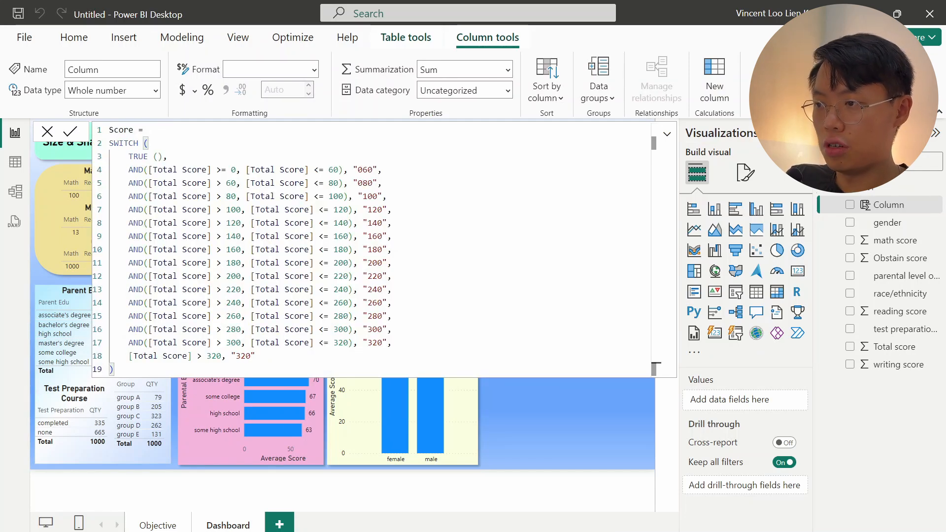
{"action": "key", "text": "Return"}
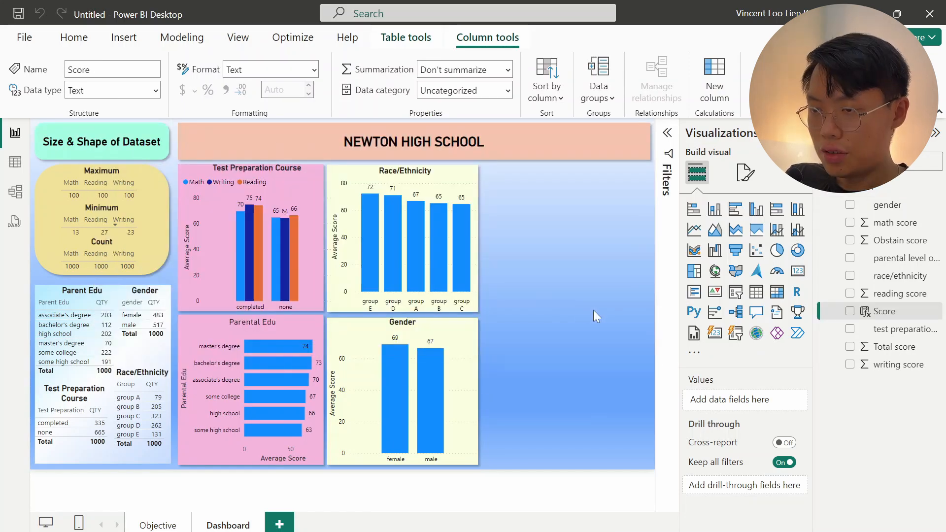
{"action": "left_click", "coordinate": [594, 309]}
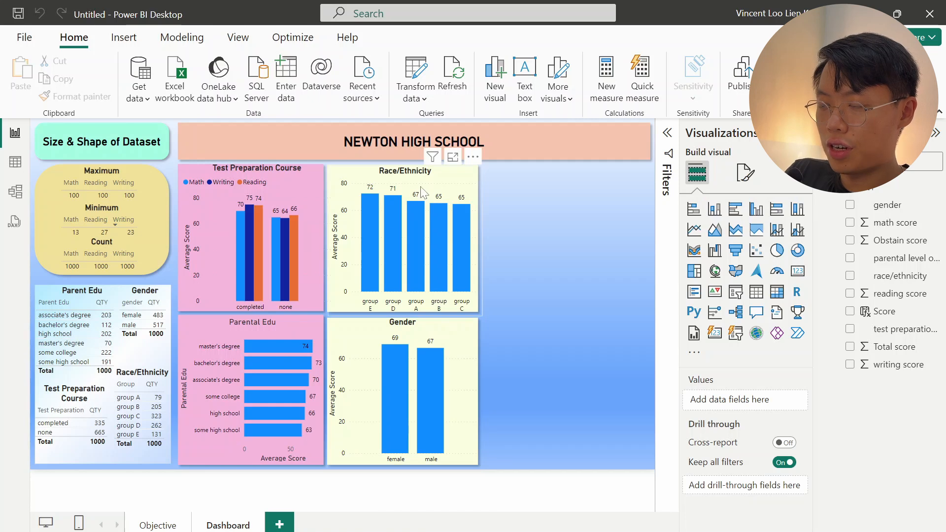
Copy the Race/Ethnicity chart to the right with Score on both the X and Y axes.
{"action": "left_click_drag", "start_coordinate": [584, 181], "coordinate": [619, 182]}
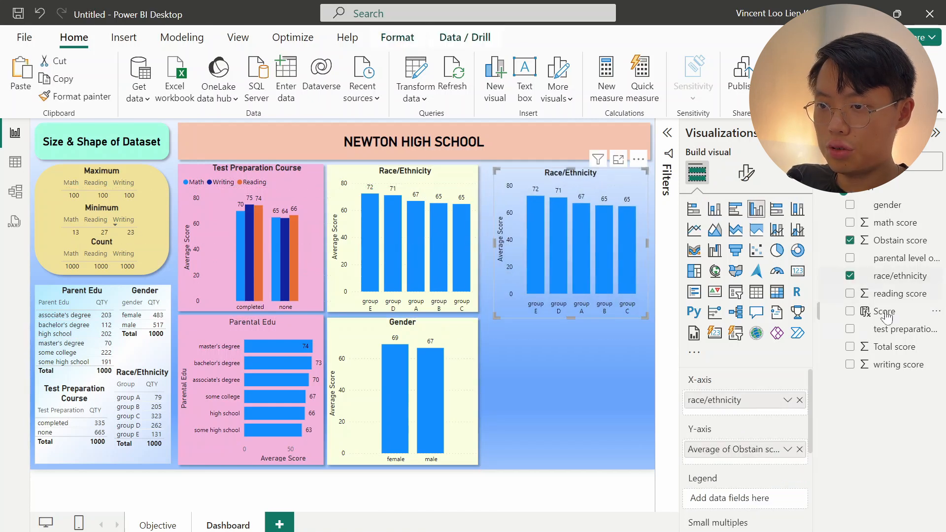
{"action": "left_click_drag", "start_coordinate": [885, 315], "coordinate": [746, 451]}
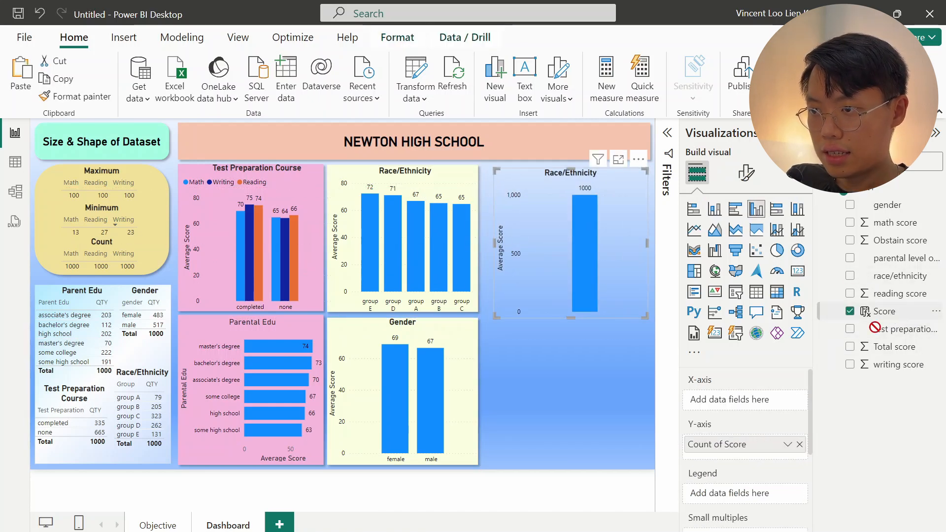
{"action": "left_click_drag", "start_coordinate": [886, 312], "coordinate": [724, 401]}
{"action": "left_click_drag", "start_coordinate": [637, 204], "coordinate": [623, 207]}
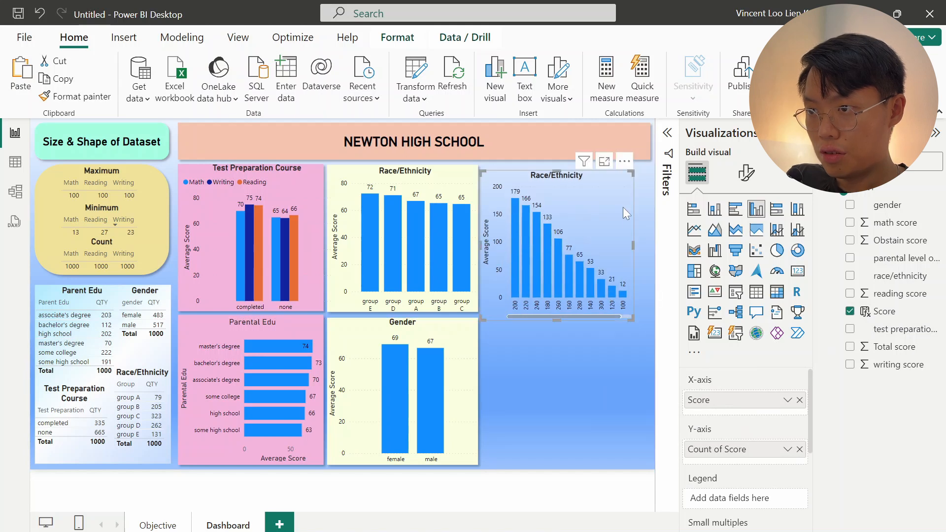
Sort the new chart's axis by Score in ascending order.
{"action": "left_click", "coordinate": [624, 161]}
{"action": "mouse_move", "coordinate": [646, 248]}
{"action": "left_click", "coordinate": [625, 299]}
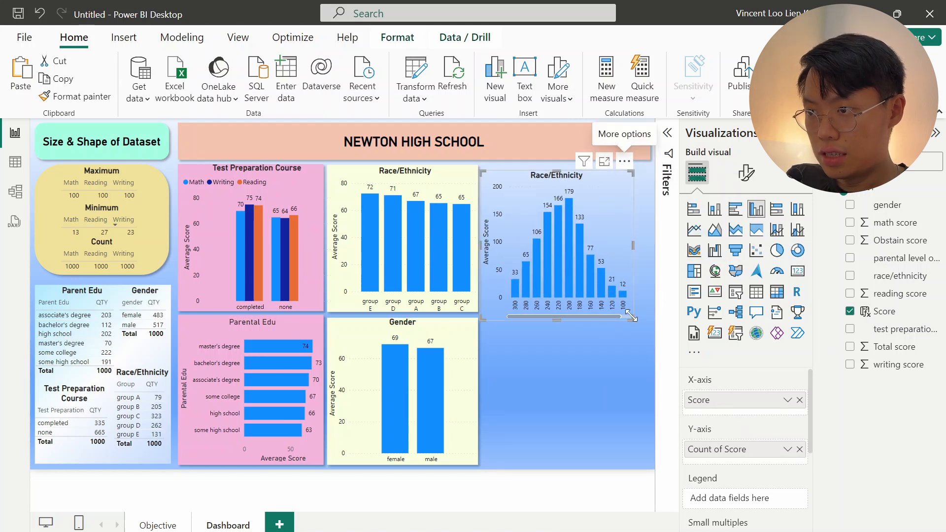
{"action": "left_click", "coordinate": [645, 161]}
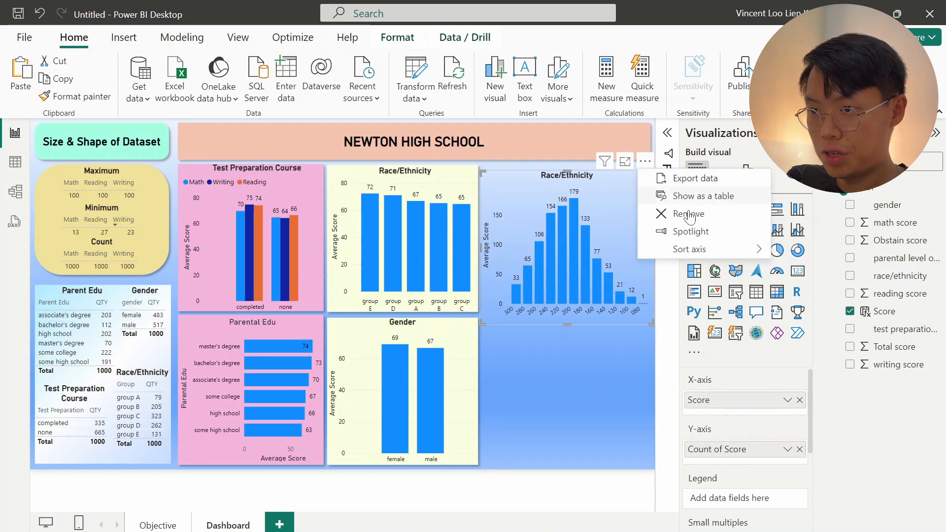
{"action": "mouse_move", "coordinate": [709, 249]}
{"action": "left_click", "coordinate": [855, 304]}
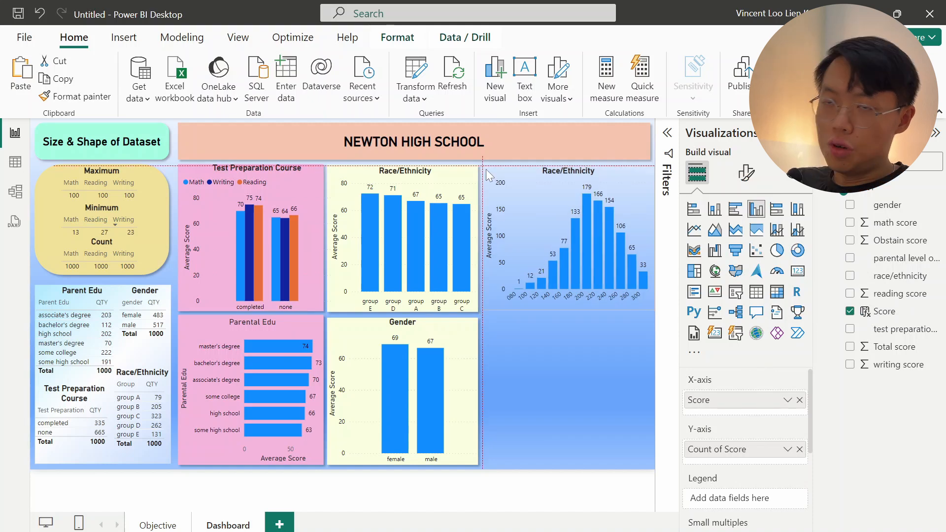
{"action": "left_click", "coordinate": [602, 340]}
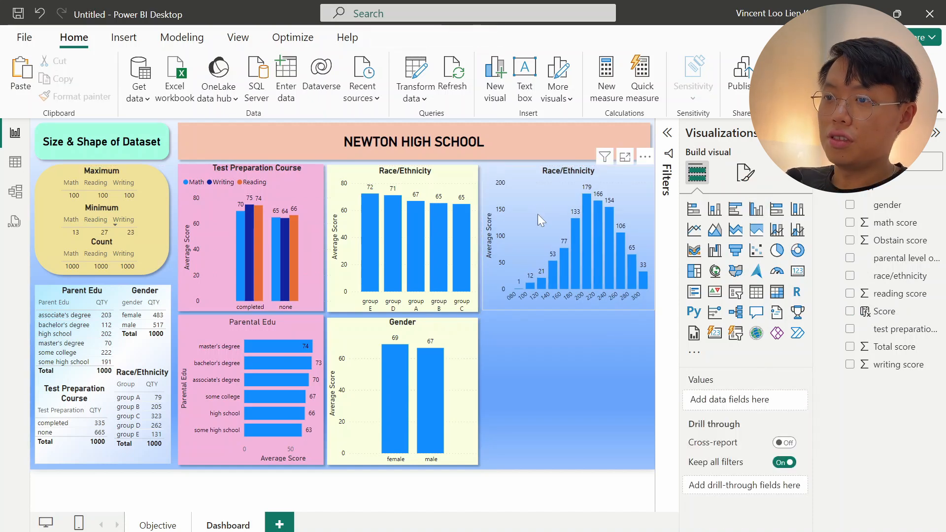
Retitle the new chart 'Histogram'.
{"action": "left_click", "coordinate": [535, 194]}
{"action": "left_click", "coordinate": [747, 172]}
{"action": "left_click", "coordinate": [745, 239]}
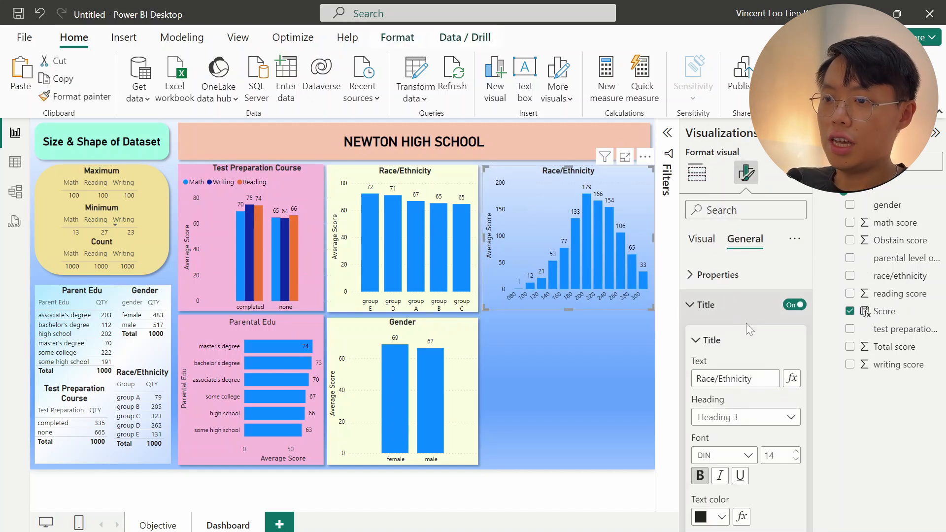
{"action": "left_click", "coordinate": [740, 378]}
{"action": "key", "text": "ctrl+a"}
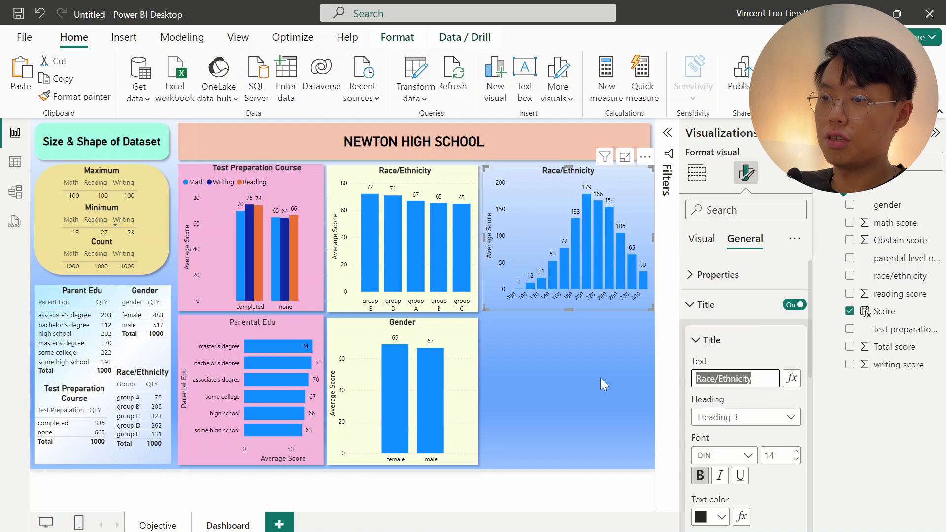
{"action": "type", "text": "Histogram"}
{"action": "left_click", "coordinate": [601, 377]}
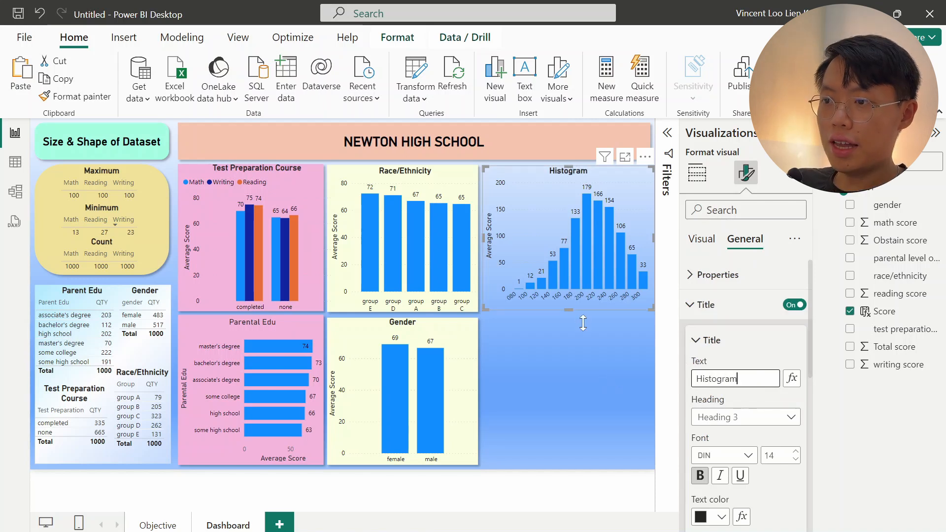
Duplicate the background shape from Race/Ethnicity, resize it over the histogram, and send it to back.
{"action": "left_click", "coordinate": [524, 284]}
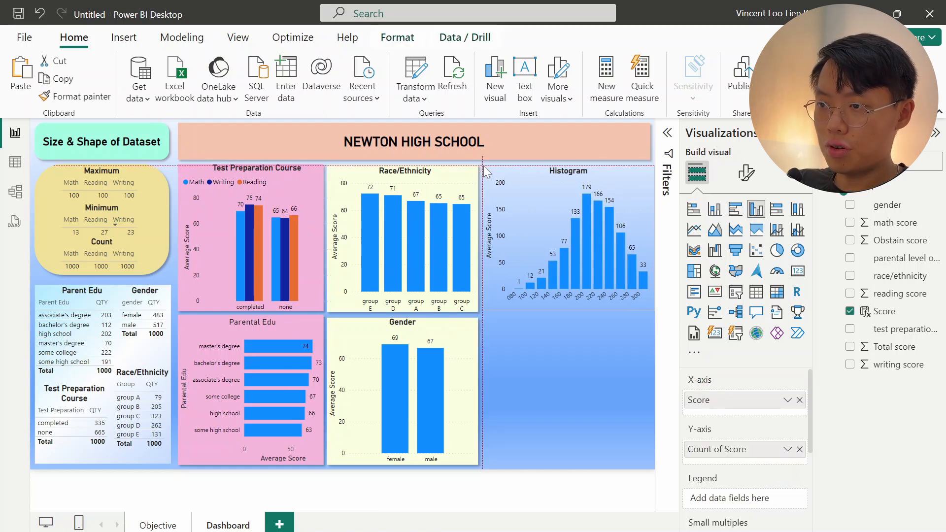
{"action": "left_click", "coordinate": [570, 331]}
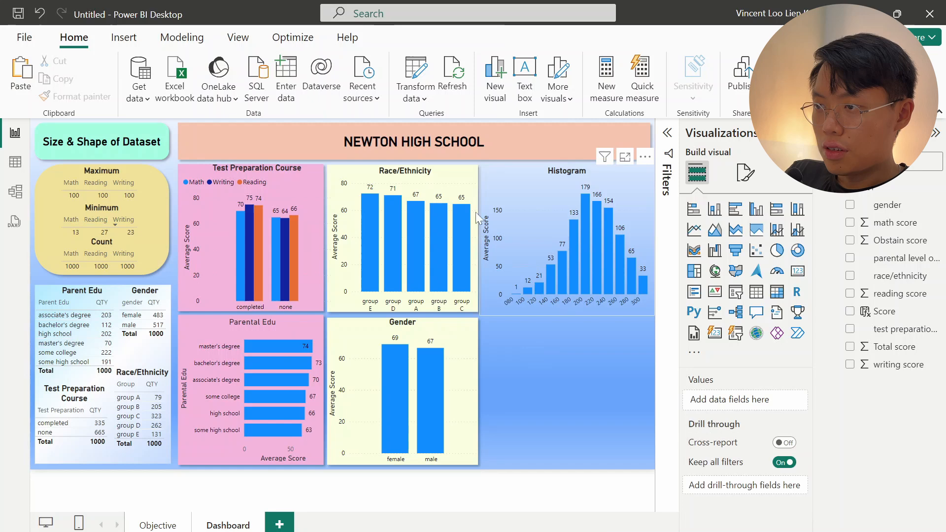
{"action": "left_click", "coordinate": [353, 168]}
{"action": "key", "text": "ctrl+c"}
{"action": "key", "text": "ctrl+v"}
{"action": "left_click_drag", "start_coordinate": [386, 218], "coordinate": [540, 221]}
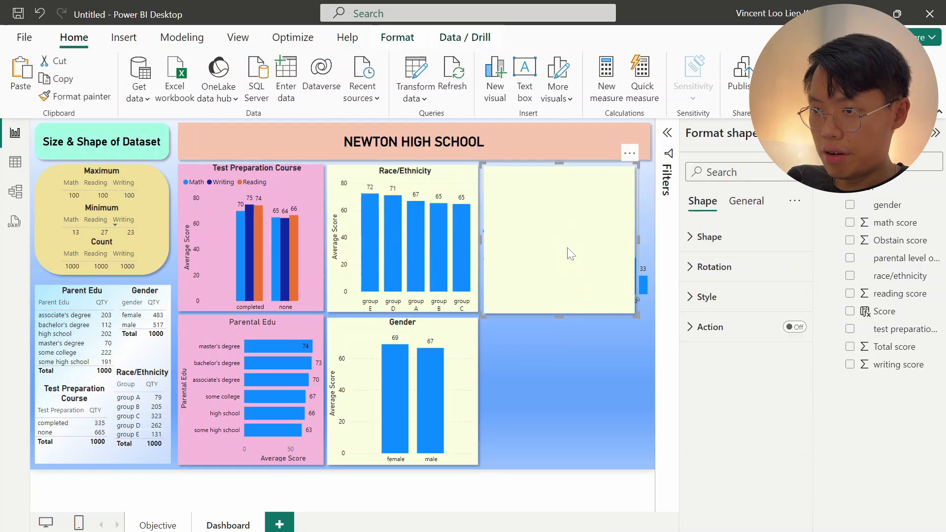
{"action": "left_click_drag", "start_coordinate": [638, 316], "coordinate": [654, 313]}
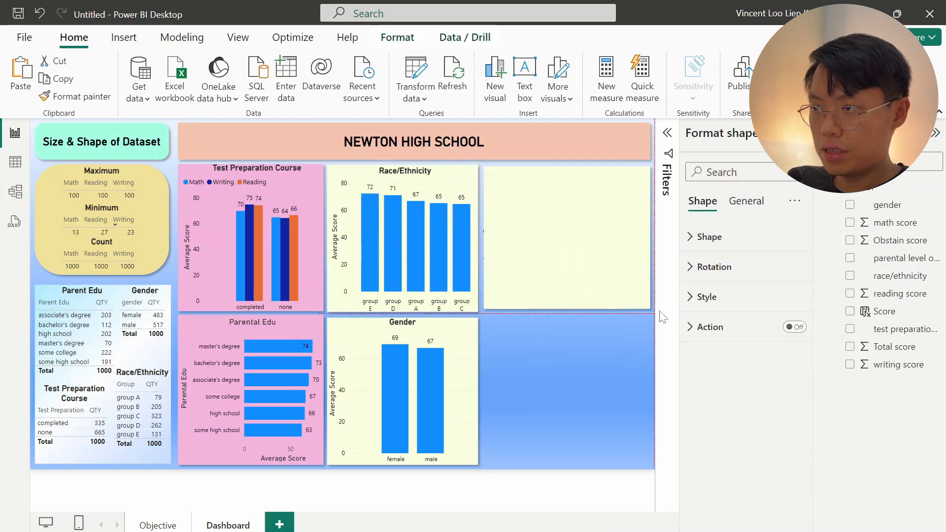
{"action": "left_click", "coordinate": [398, 38]}
{"action": "left_click", "coordinate": [241, 98]}
{"action": "left_click", "coordinate": [255, 149]}
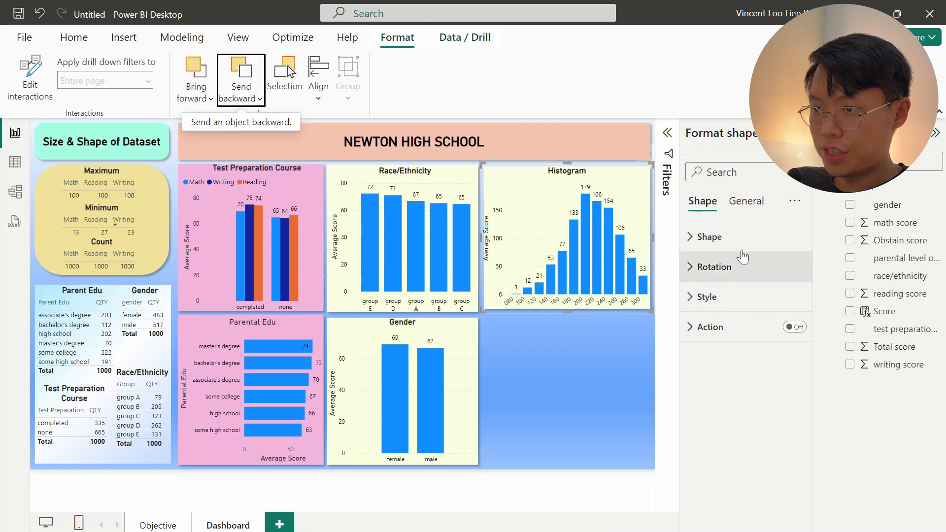
{"action": "left_click", "coordinate": [731, 294]}
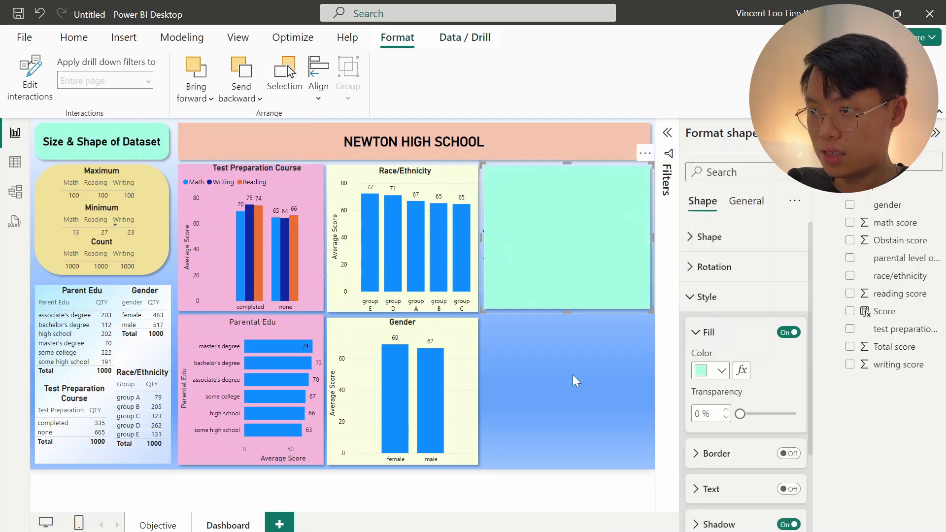
{"action": "left_click", "coordinate": [575, 380]}
Turn off the histogram's Y-axis title.
{"action": "left_click", "coordinate": [592, 302]}
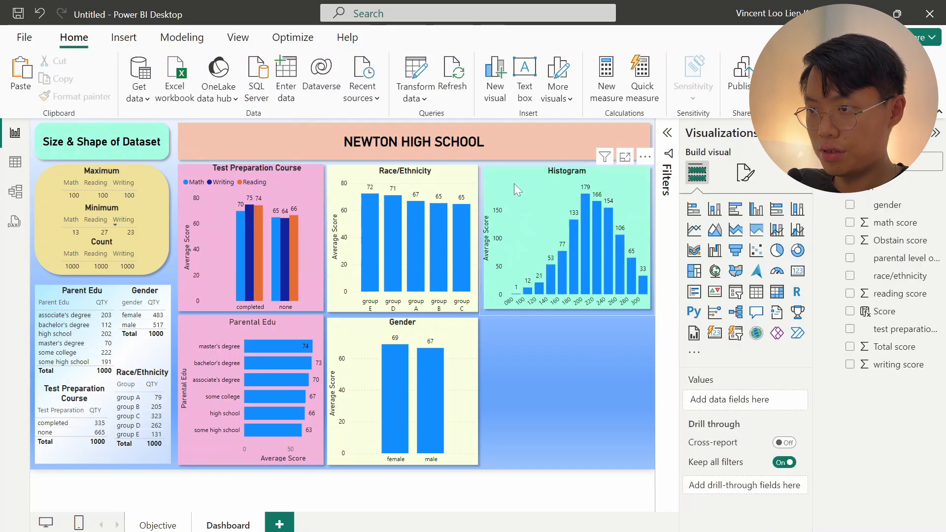
{"action": "left_click", "coordinate": [744, 176]}
{"action": "left_click", "coordinate": [751, 239]}
{"action": "left_click", "coordinate": [703, 240]}
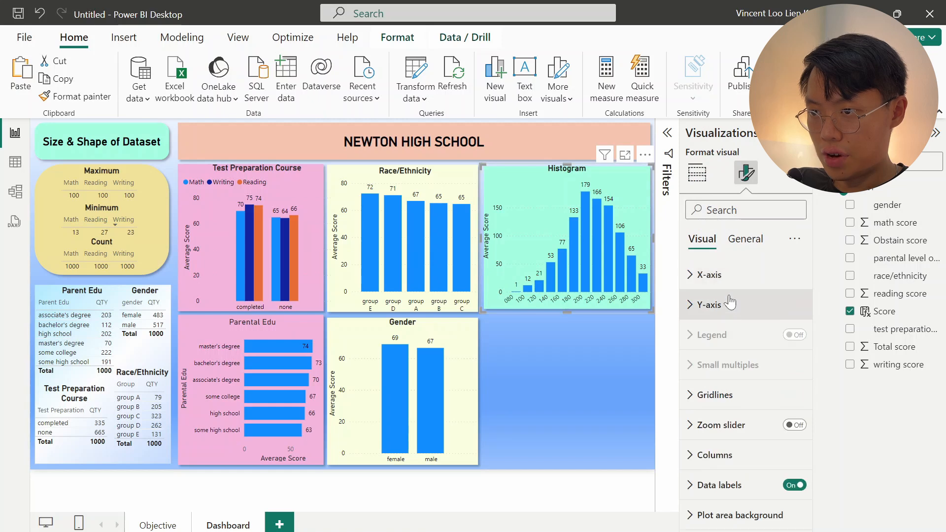
{"action": "left_click", "coordinate": [709, 304]}
{"action": "left_click", "coordinate": [789, 408]}
{"action": "left_click", "coordinate": [560, 400]}
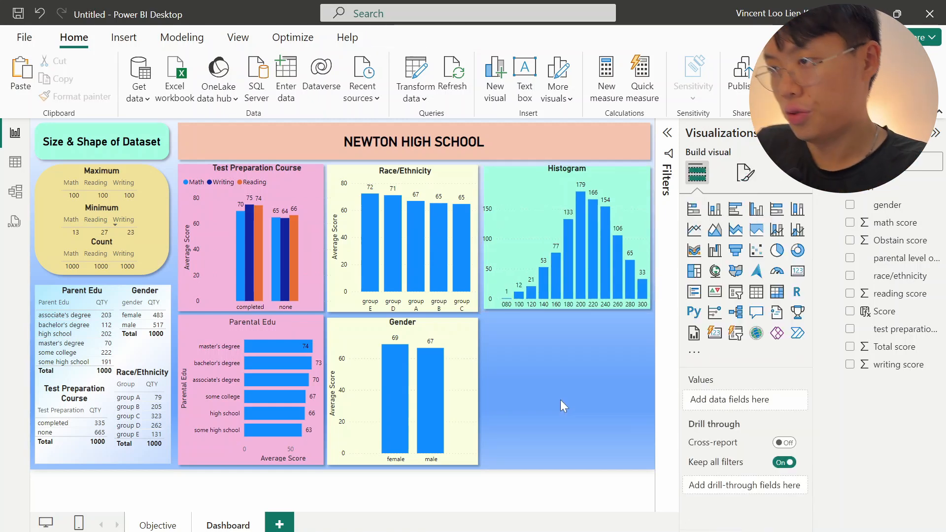
Duplicate the Histogram, change it to a pie chart, and remove Score from the legend.
{"action": "left_click", "coordinate": [516, 221]}
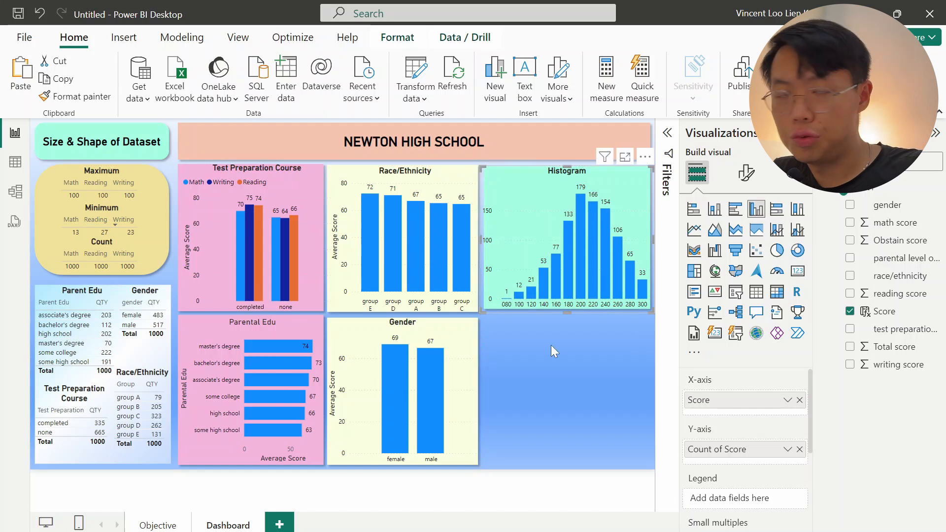
{"action": "left_click", "coordinate": [551, 345]}
{"action": "left_click", "coordinate": [500, 174]}
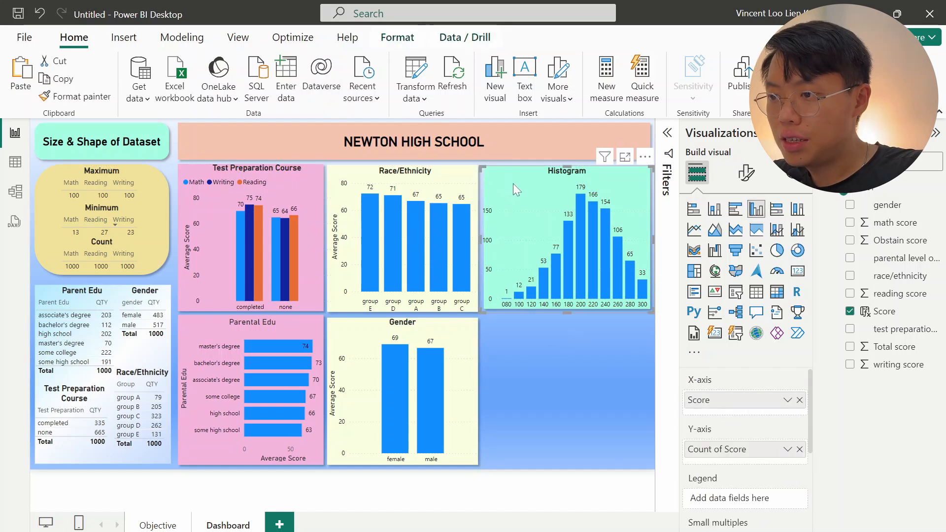
{"action": "key", "text": "ctrl+c"}
{"action": "key", "text": "ctrl+v"}
{"action": "left_click", "coordinate": [777, 250]}
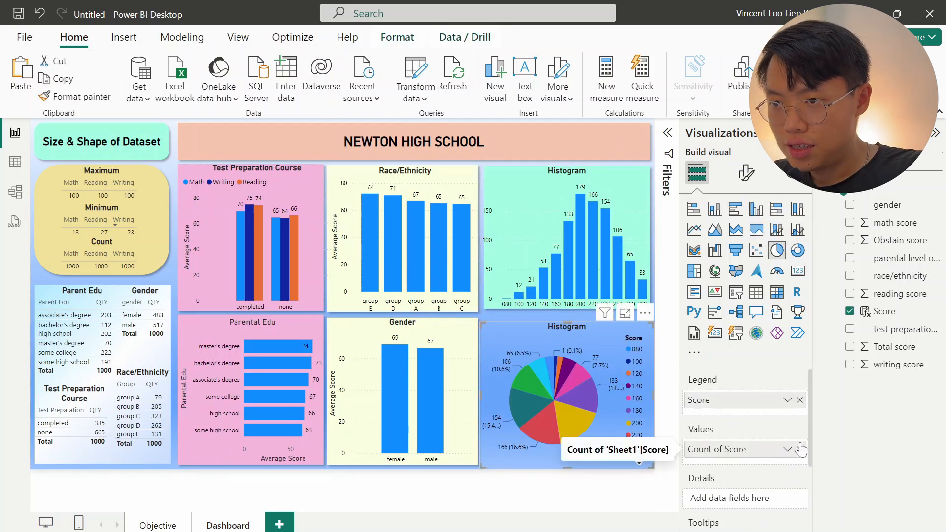
{"action": "left_click", "coordinate": [798, 401]}
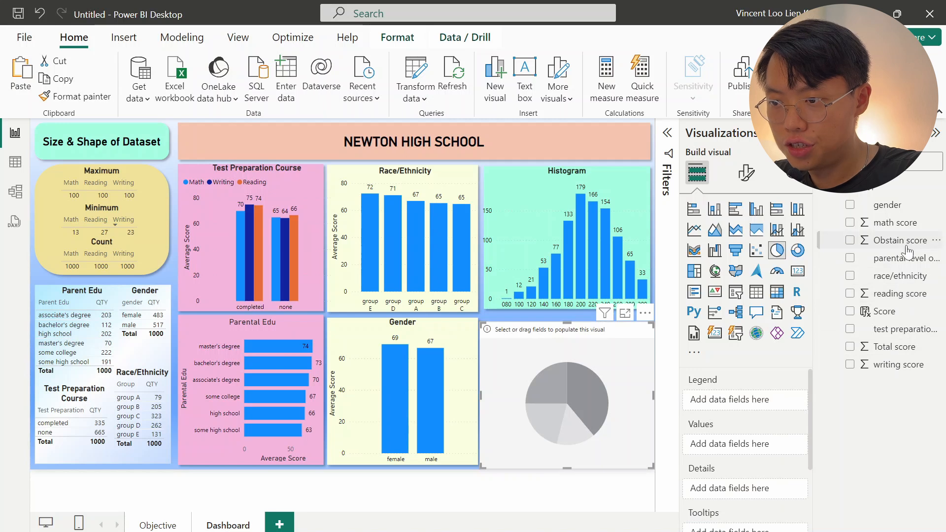
Add writing, reading and math score to the pie, each aggregated as Average.
{"action": "left_click", "coordinate": [851, 365]}
{"action": "left_click", "coordinate": [850, 294]}
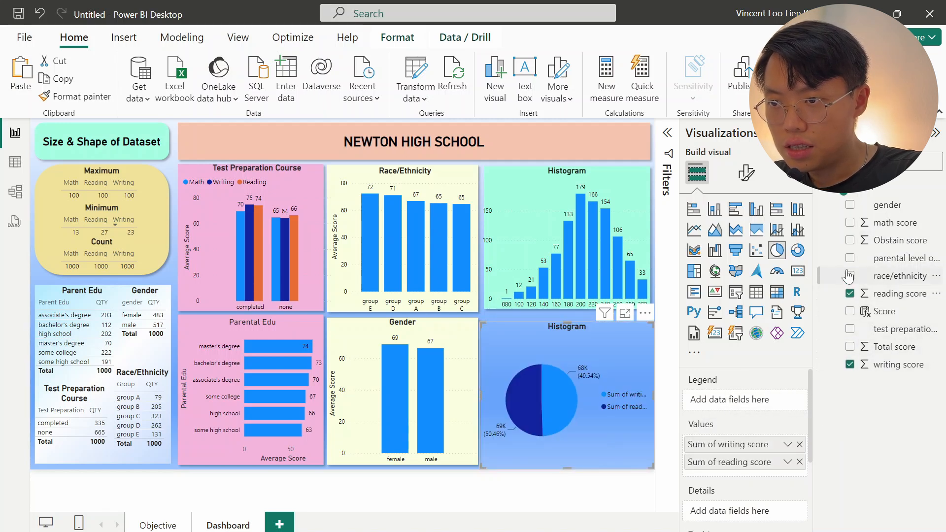
{"action": "left_click", "coordinate": [850, 222]}
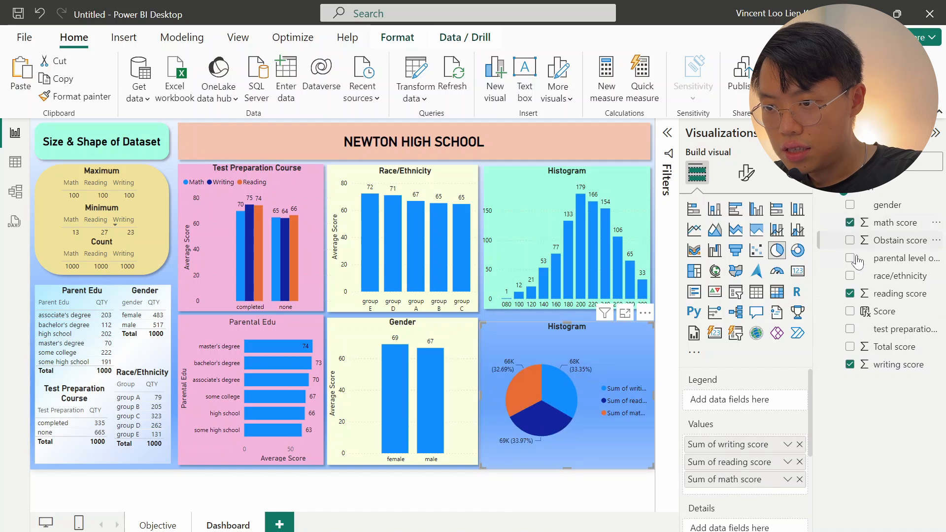
{"action": "left_click", "coordinate": [788, 444]}
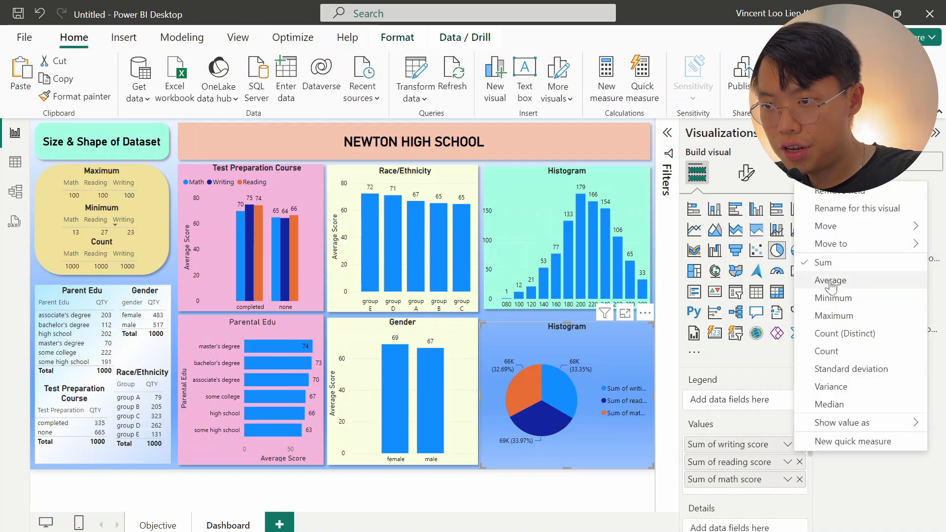
{"action": "left_click", "coordinate": [820, 280]}
{"action": "left_click", "coordinate": [788, 462]}
{"action": "left_click", "coordinate": [813, 296]}
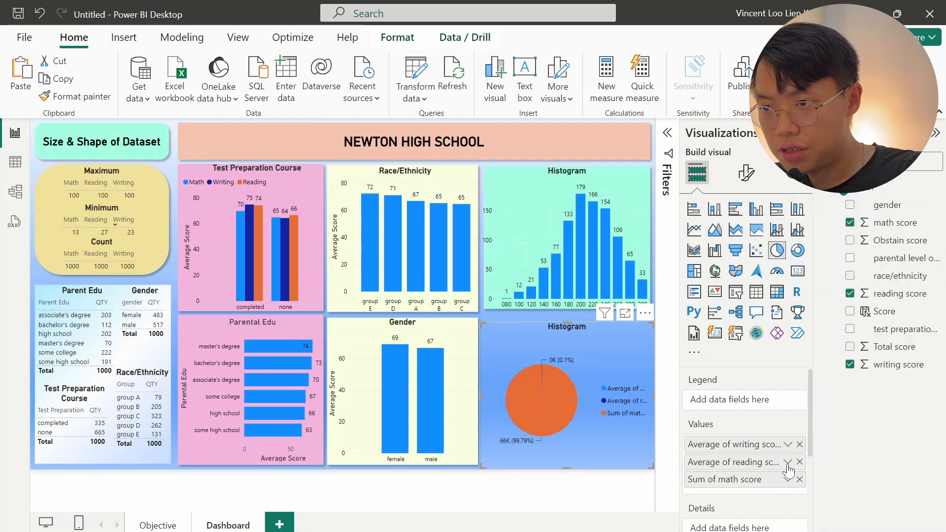
{"action": "left_click", "coordinate": [788, 481]}
{"action": "left_click", "coordinate": [820, 313]}
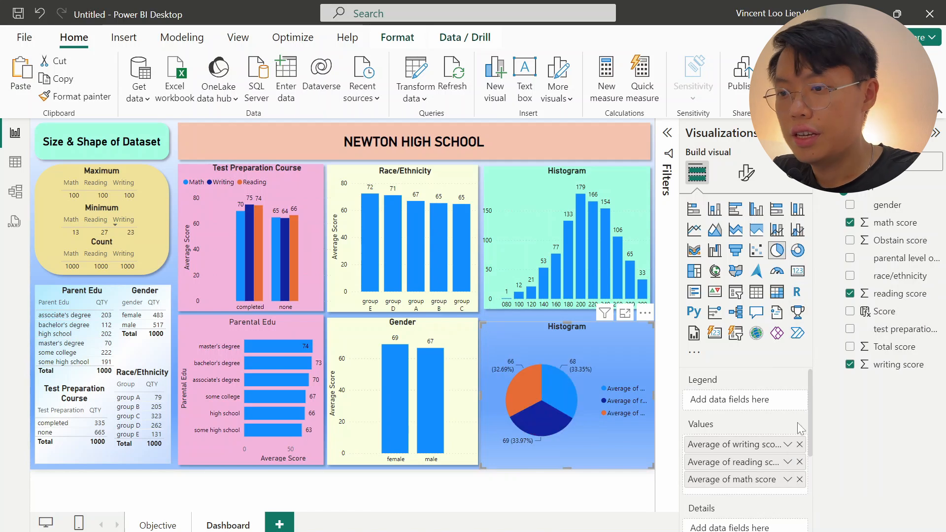
Rename the pie's fields to Writing and Reading.
{"action": "double_click", "coordinate": [738, 444]}
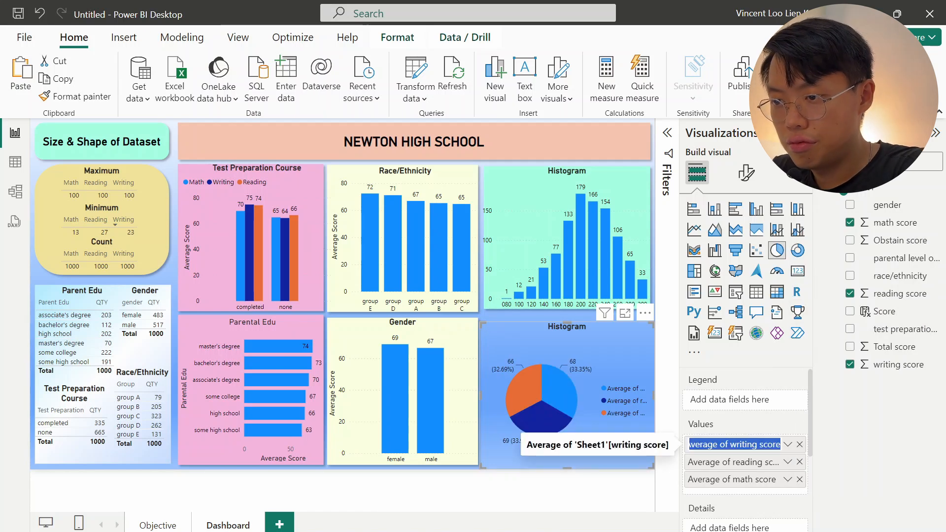
{"action": "type", "text": "Writing"}
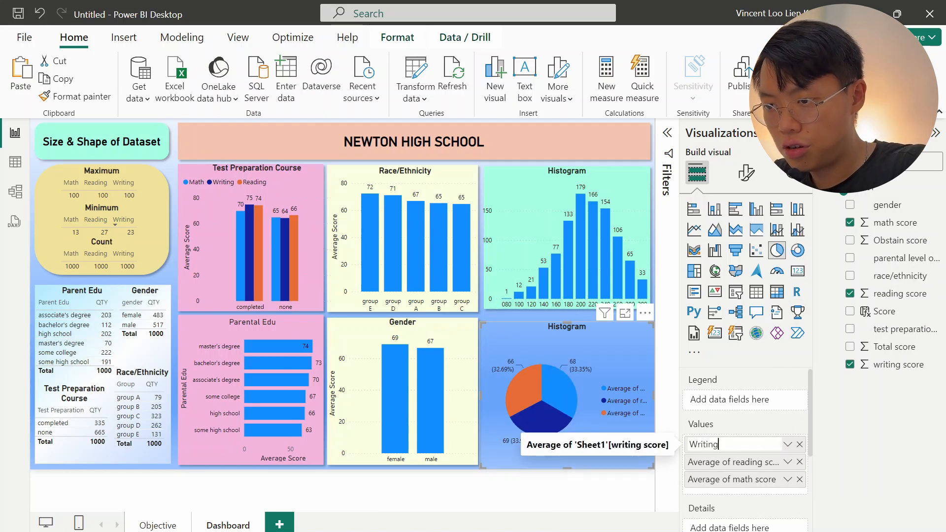
{"action": "key", "text": "Return"}
{"action": "double_click", "coordinate": [734, 462]}
{"action": "type", "text": "read"}
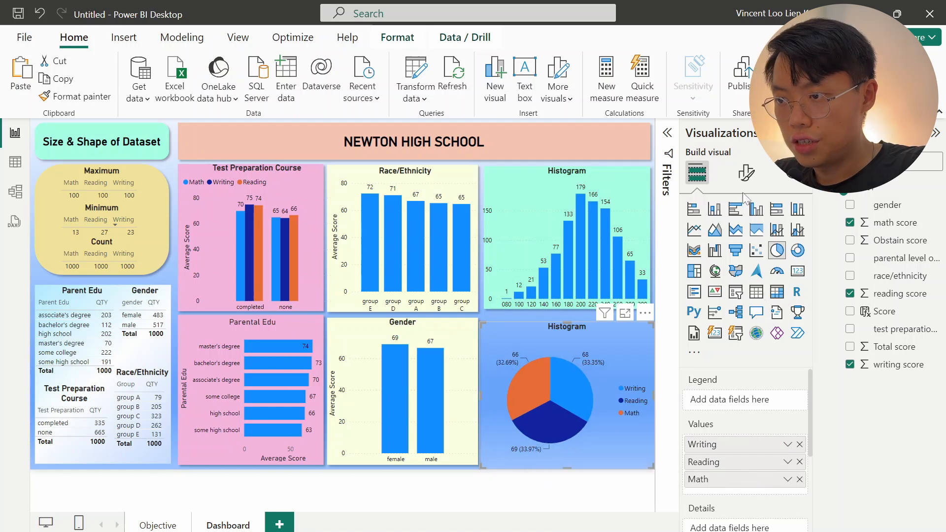
{"action": "left_click", "coordinate": [747, 173]}
Change the pie chart's title from Histogram to Average.
{"action": "left_click", "coordinate": [745, 238]}
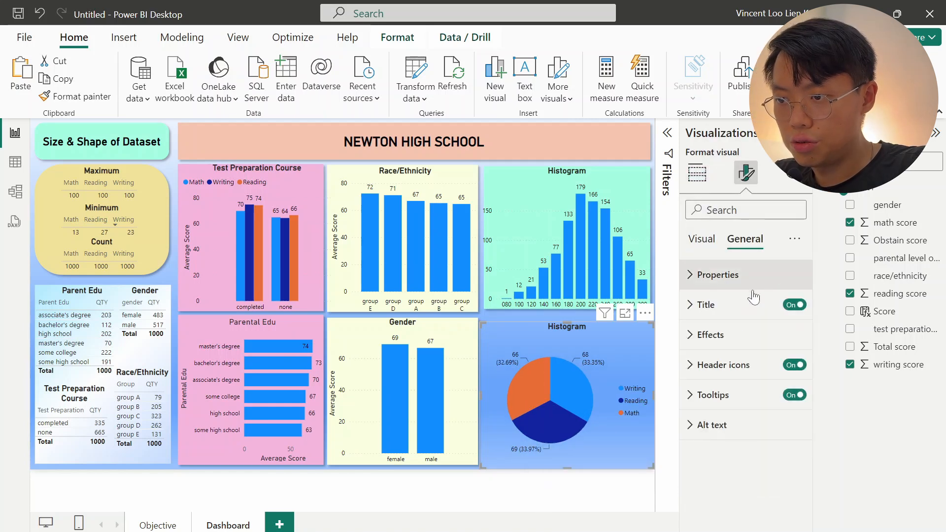
{"action": "left_click", "coordinate": [754, 301]}
{"action": "double_click", "coordinate": [715, 379]}
{"action": "type", "text": "Average"}
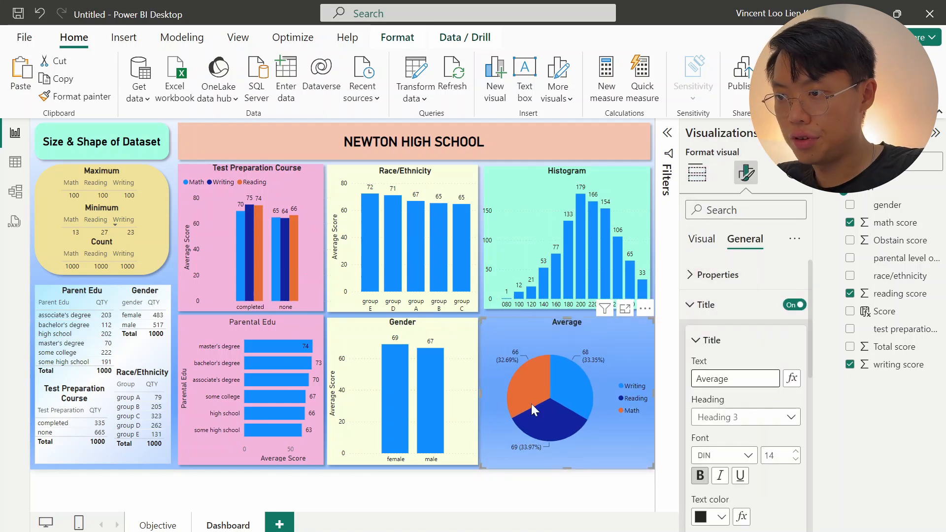
{"action": "left_click", "coordinate": [579, 488]}
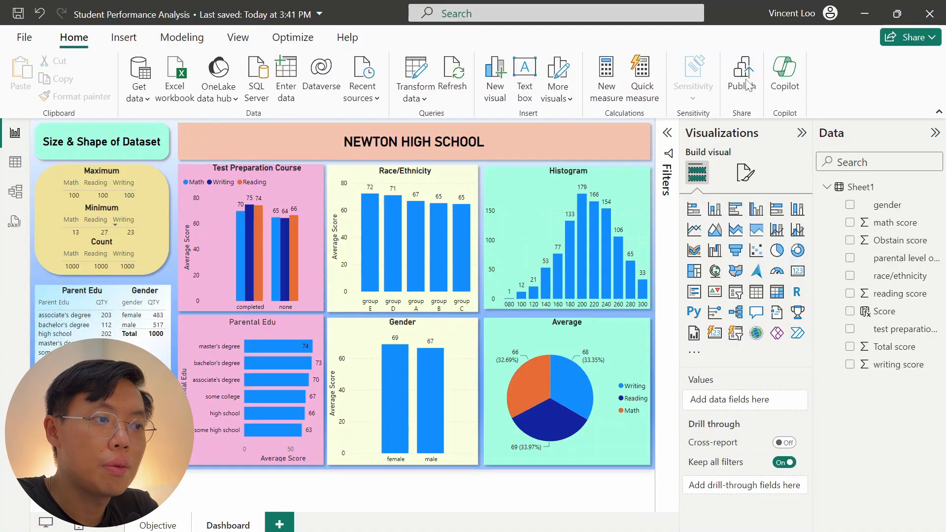
Save the report and publish it to My workspace.
{"action": "left_click", "coordinate": [749, 85]}
{"action": "left_click", "coordinate": [527, 310]}
{"action": "left_click", "coordinate": [350, 252]}
{"action": "left_click", "coordinate": [589, 414]}
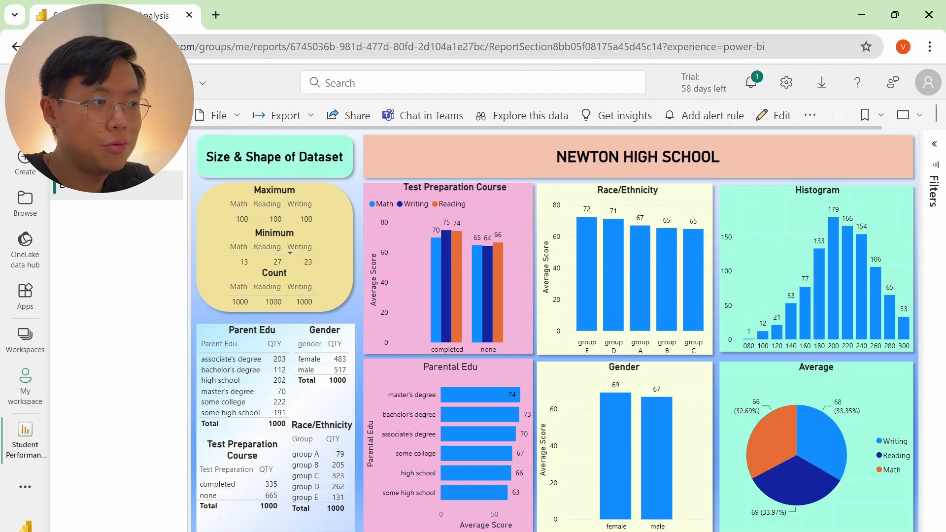
Collapse the Pages pane and cross-filter the dashboard by gender and by race groups B and D.
{"action": "left_click", "coordinate": [171, 115]}
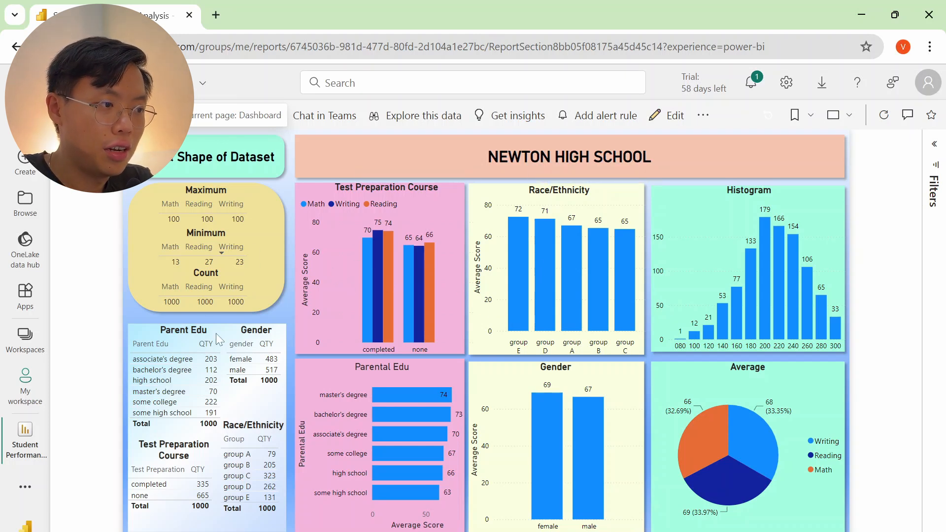
{"action": "left_click", "coordinate": [242, 359]}
{"action": "left_click", "coordinate": [242, 370]}
{"action": "left_click", "coordinate": [241, 465]}
{"action": "left_click", "coordinate": [239, 485]}
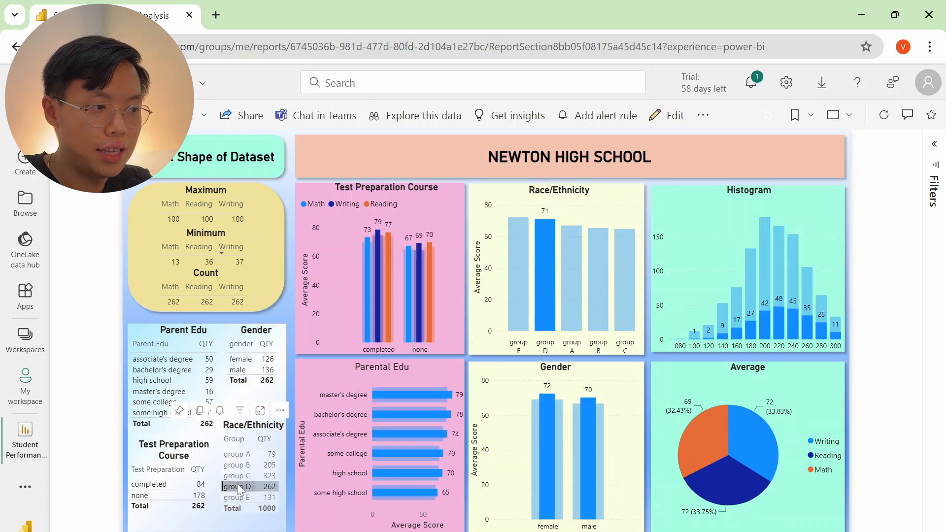
{"action": "left_click", "coordinate": [238, 486]}
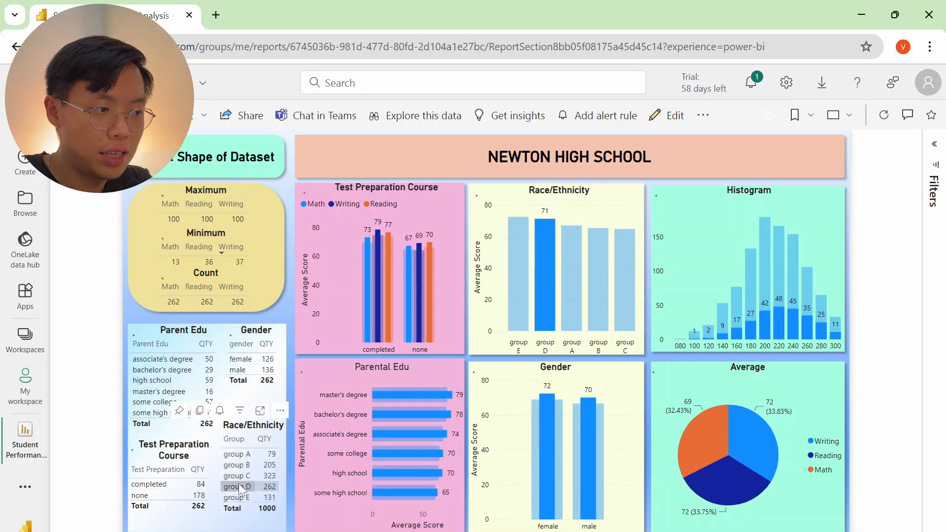
Cross-filter by female, male, master's and bachelor's degree parents, then clear the filters.
{"action": "left_click", "coordinate": [234, 366]}
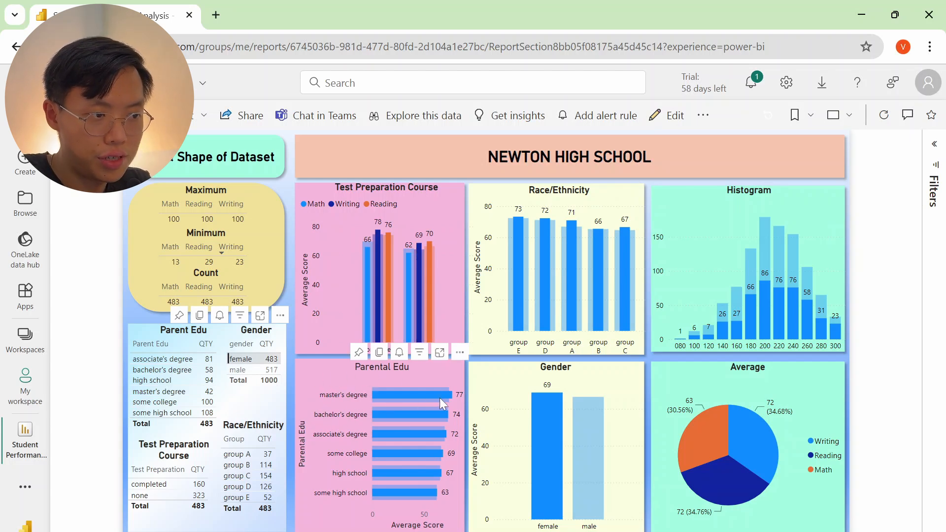
{"action": "left_click", "coordinate": [245, 369]}
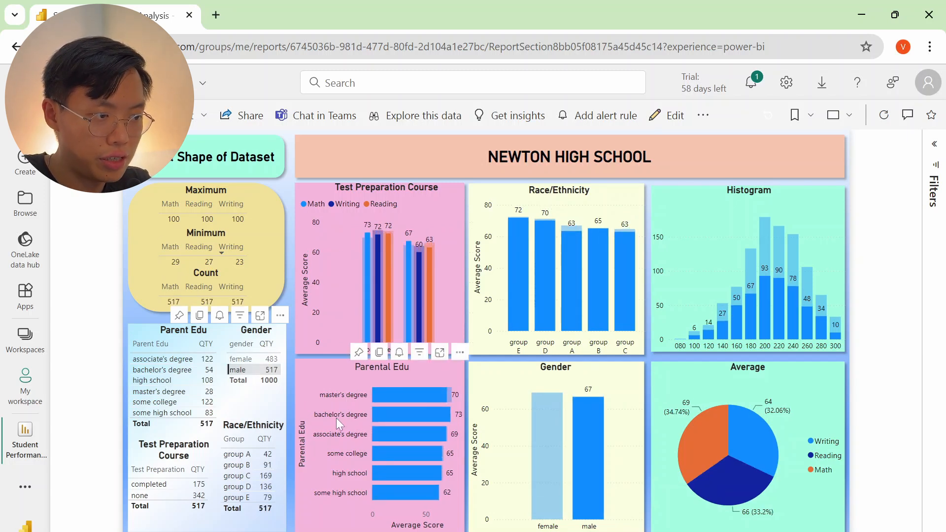
{"action": "left_click", "coordinate": [254, 370]}
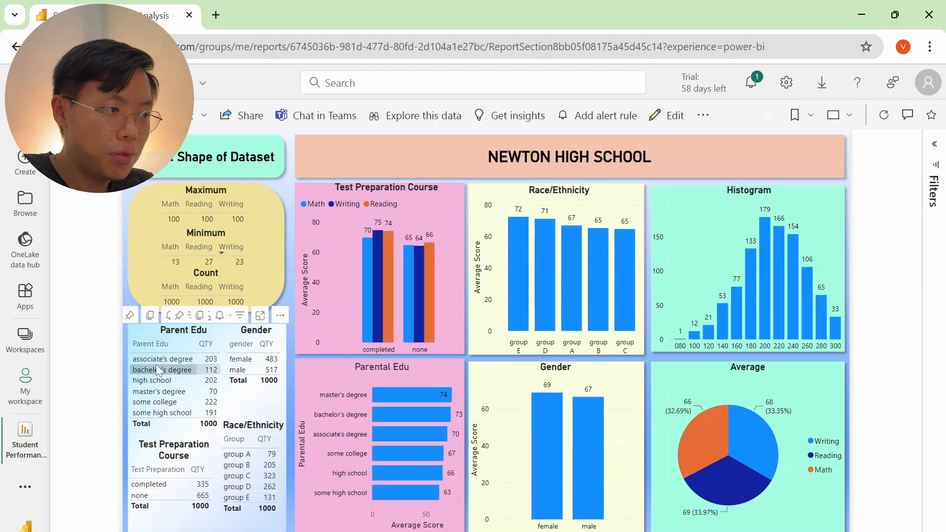
{"action": "left_click", "coordinate": [165, 393]}
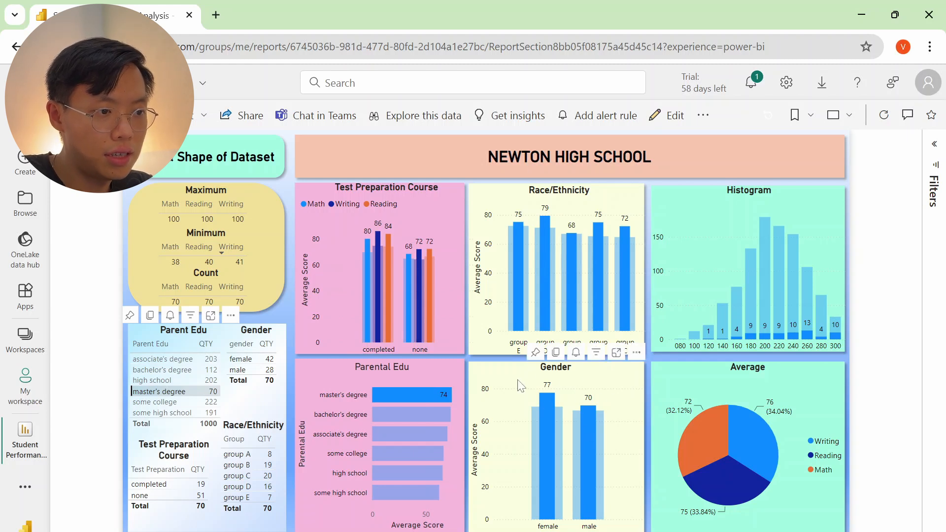
{"action": "left_click", "coordinate": [172, 370]}
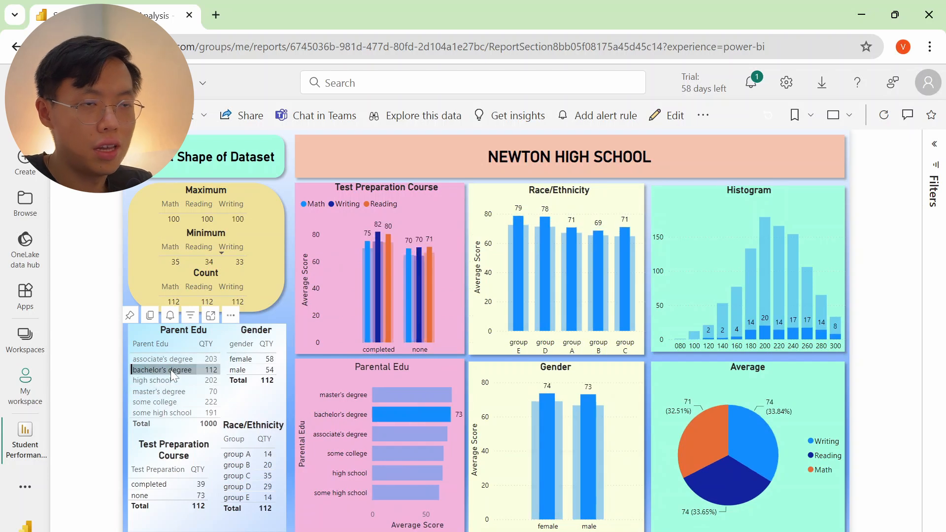
{"action": "left_click", "coordinate": [171, 370]}
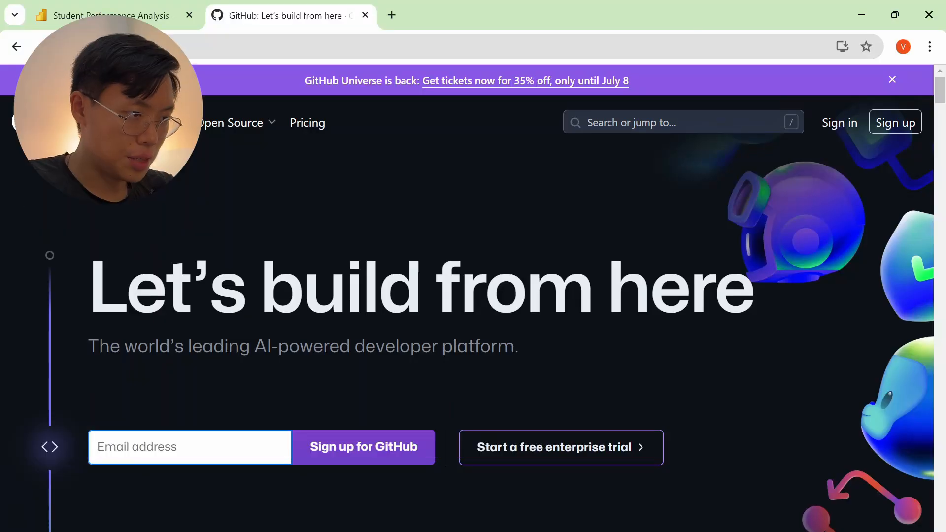
Create a GitHub account, entering a username and the account password.
{"action": "left_click", "coordinate": [344, 457]}
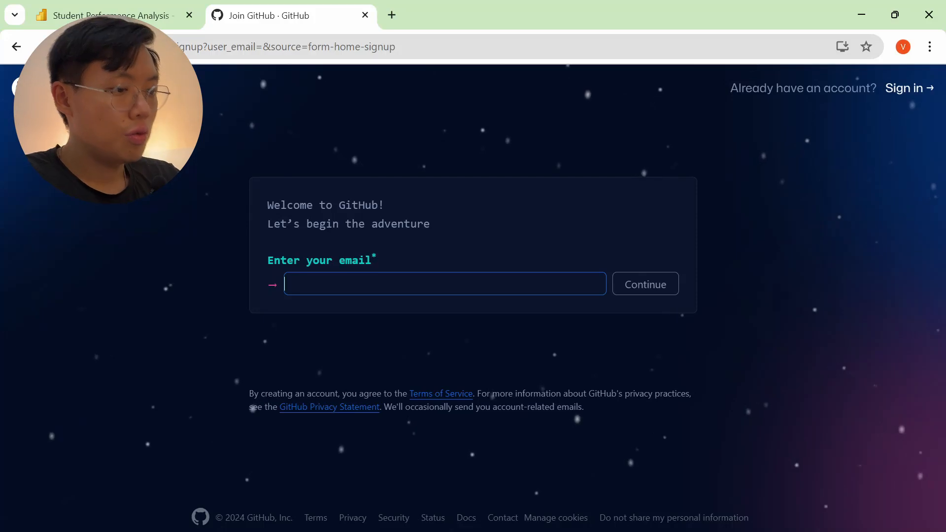
{"action": "type", "text": "vincent"}
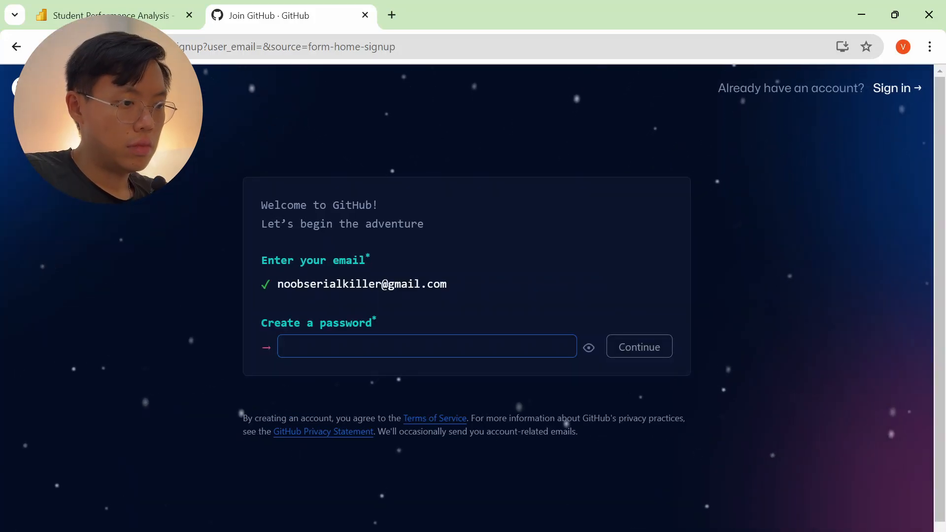
{"action": "type", "text": "•••••••••"}
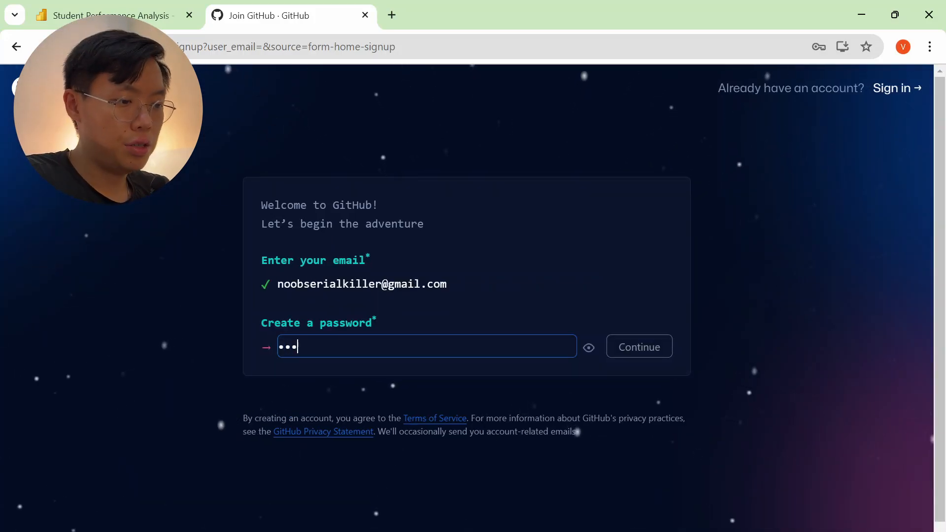
{"action": "key", "text": "Return"}
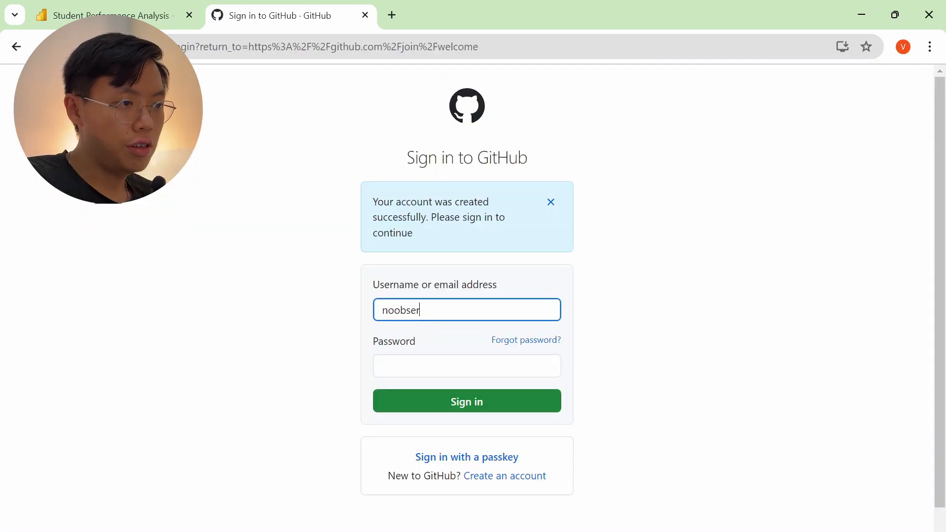
{"action": "type", "text": "ialkiller"}
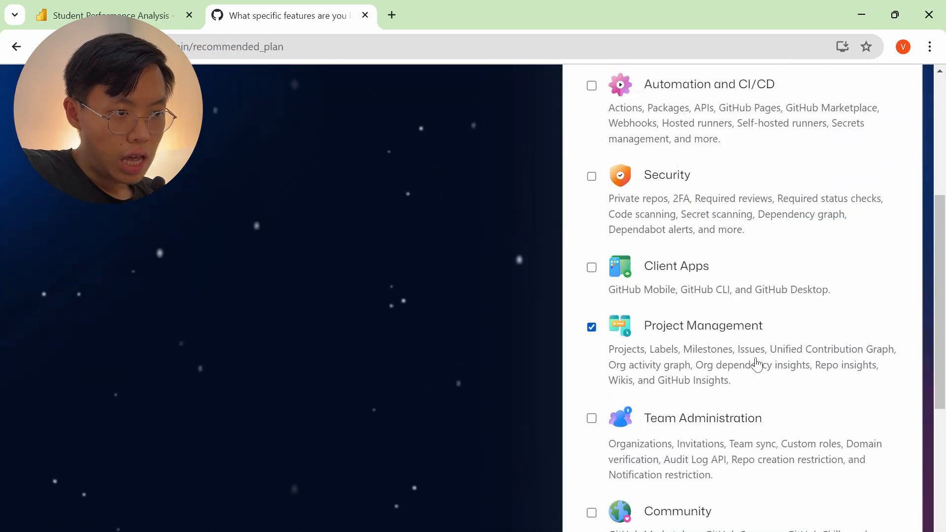
Continue past the recommended plan page and dismiss the Universe promo card.
{"action": "scroll", "coordinate": [828, 412], "scroll_direction": "up", "scroll_amount": 3}
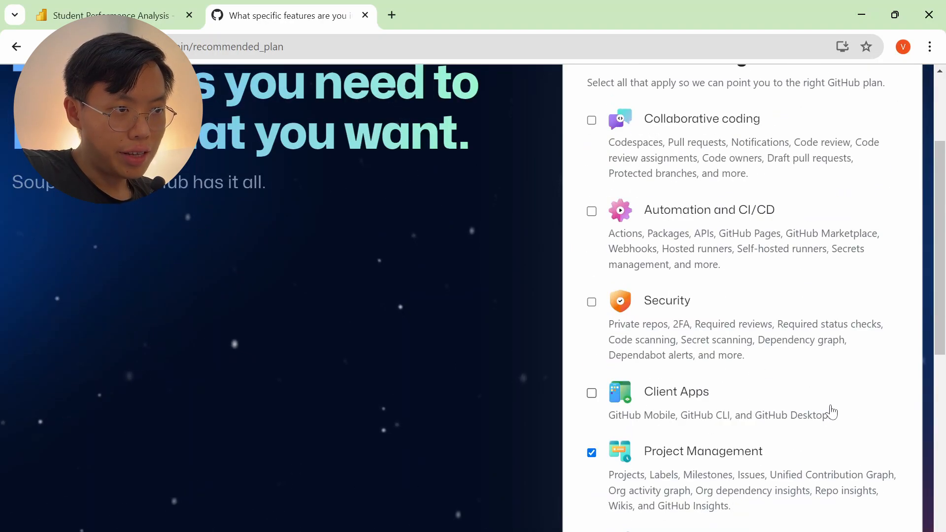
{"action": "scroll", "coordinate": [829, 411], "scroll_direction": "down", "scroll_amount": 4}
{"action": "scroll", "coordinate": [832, 412], "scroll_direction": "down", "scroll_amount": 1}
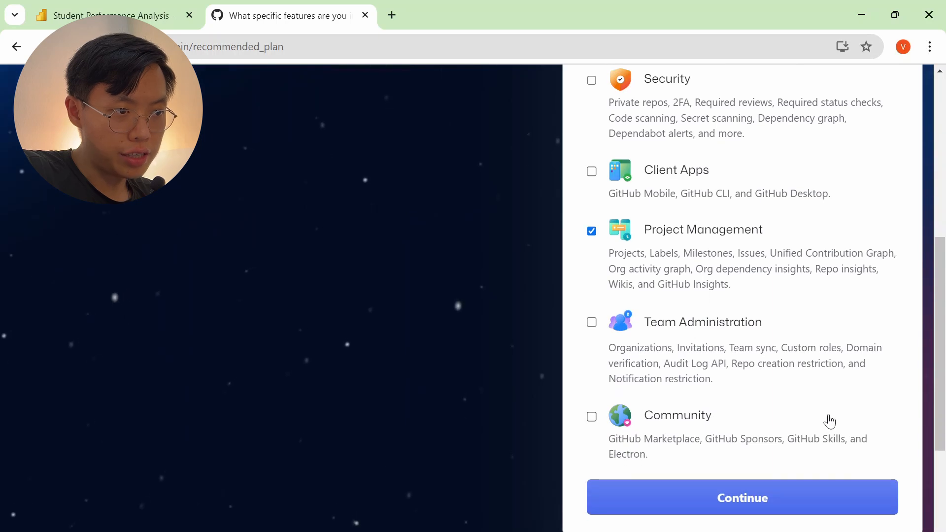
{"action": "left_click", "coordinate": [818, 500]}
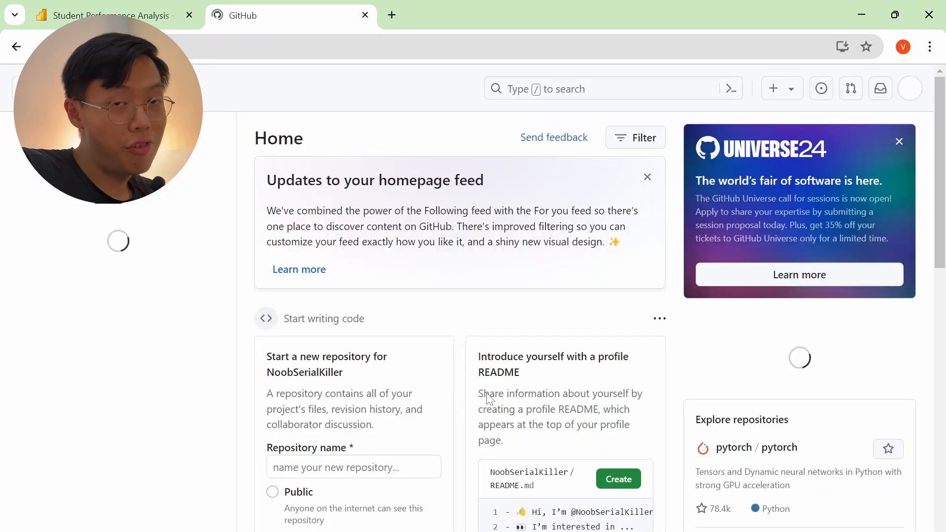
{"action": "left_click", "coordinate": [899, 142]}
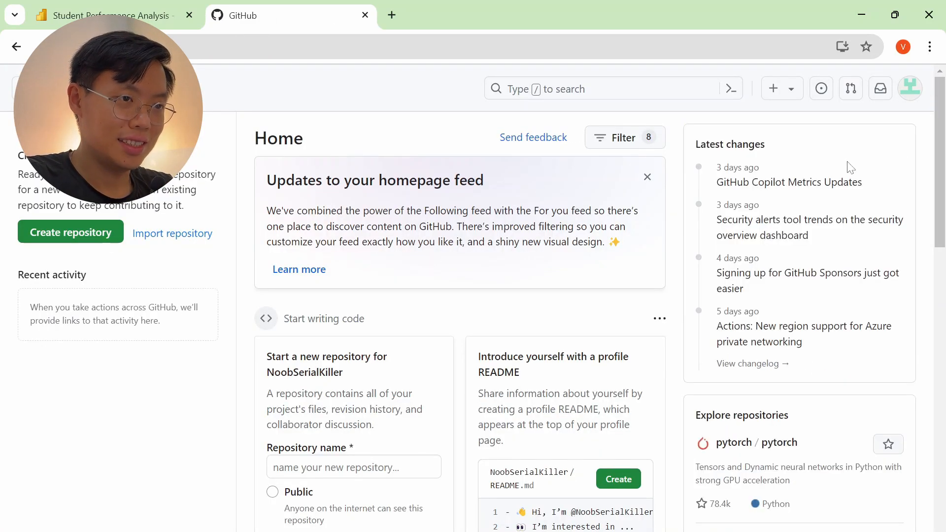
Start a new repository named Student-Performance-Admission-Test-Analysis.
{"action": "left_click", "coordinate": [47, 246]}
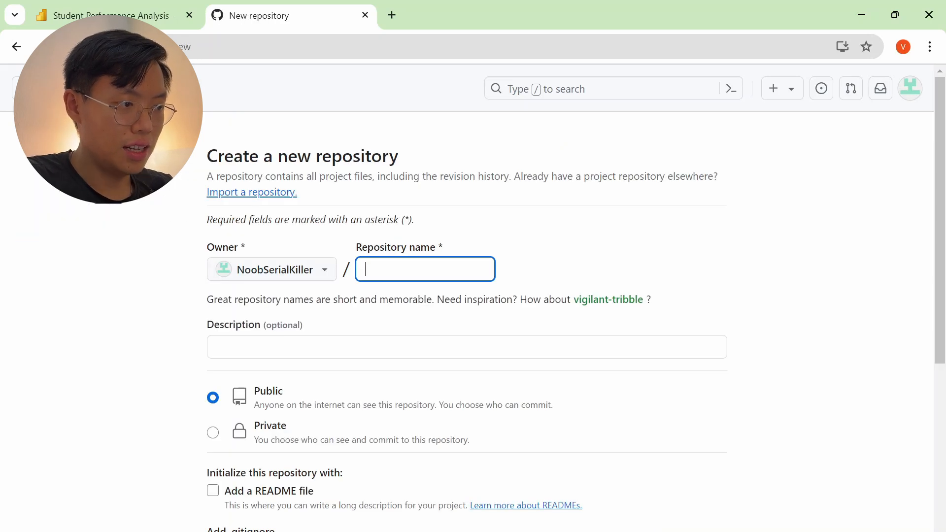
{"action": "type", "text": "Student"}
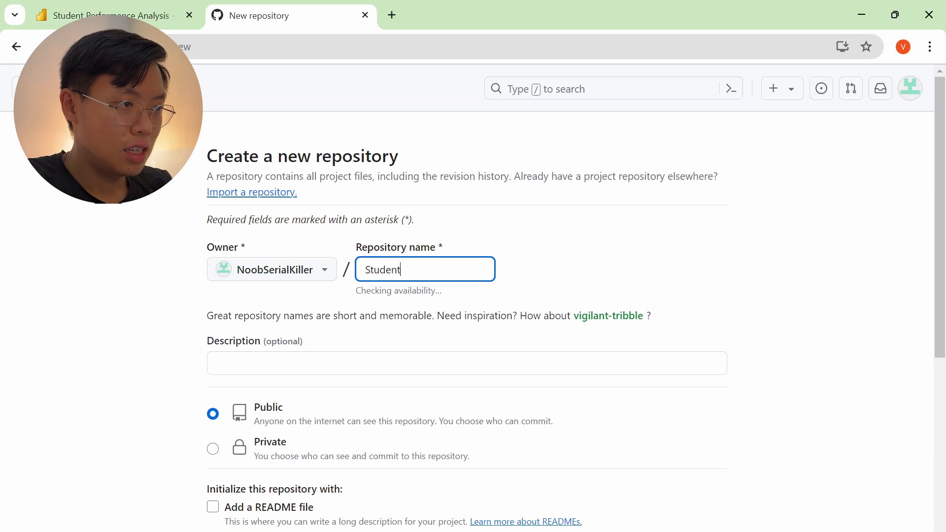
{"action": "type", "text": " P"}
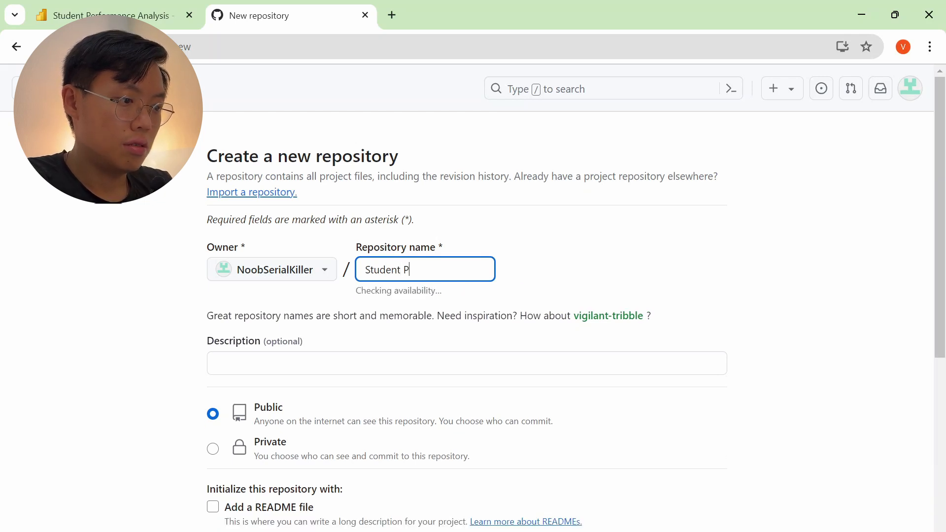
{"action": "type", "text": "erformance a"}
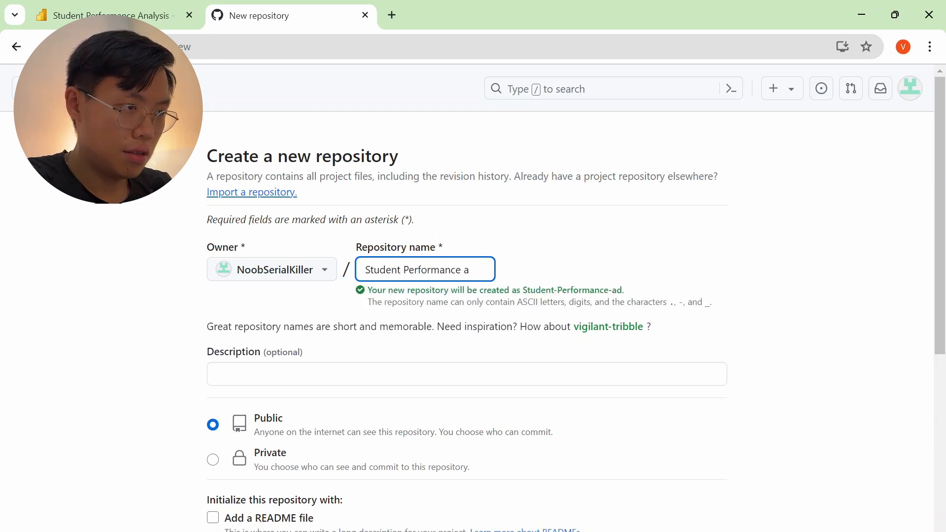
{"action": "key", "text": "BackSpace"}
{"action": "type", "text": "Admission Test Anals"}
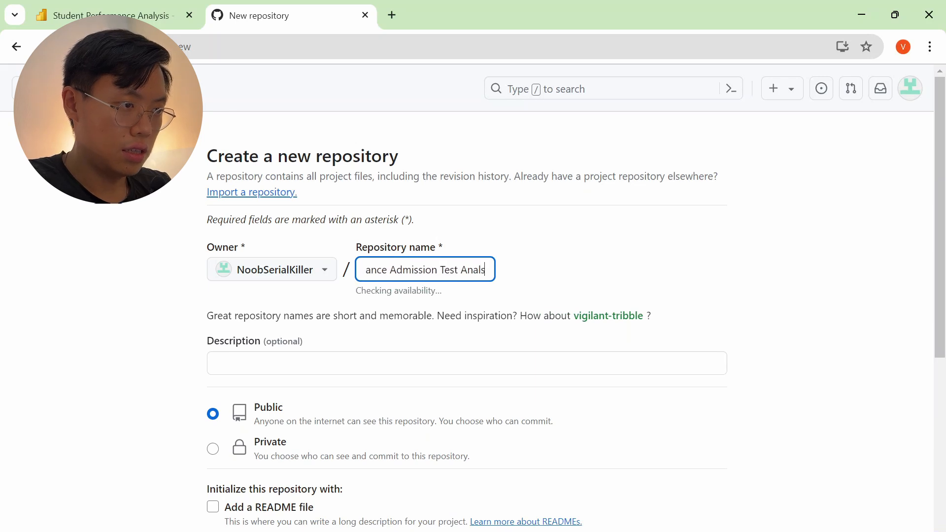
{"action": "key", "text": "BackSpace"}
{"action": "type", "text": "ysis"}
Add a README file and create the repository.
{"action": "scroll", "coordinate": [264, 202], "scroll_direction": "down", "scroll_amount": 5}
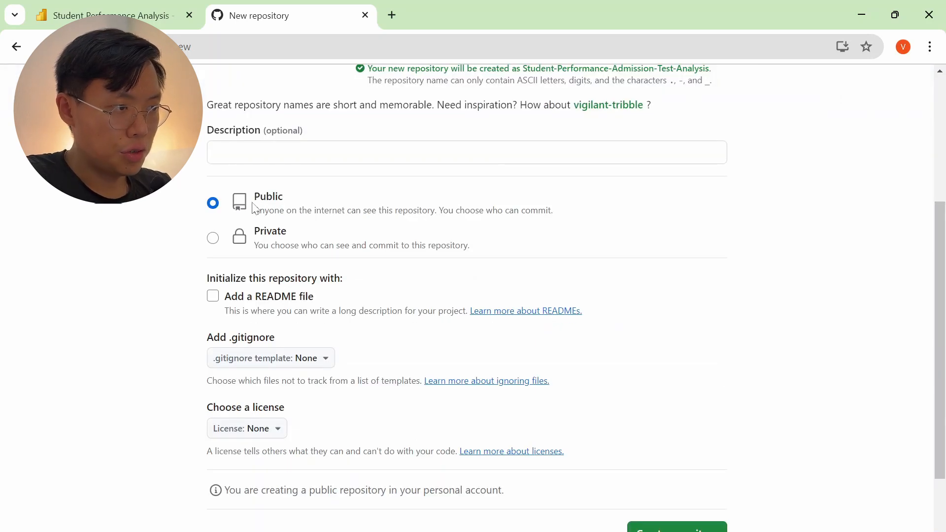
{"action": "left_click", "coordinate": [244, 307]}
{"action": "scroll", "coordinate": [384, 340], "scroll_direction": "down", "scroll_amount": 3}
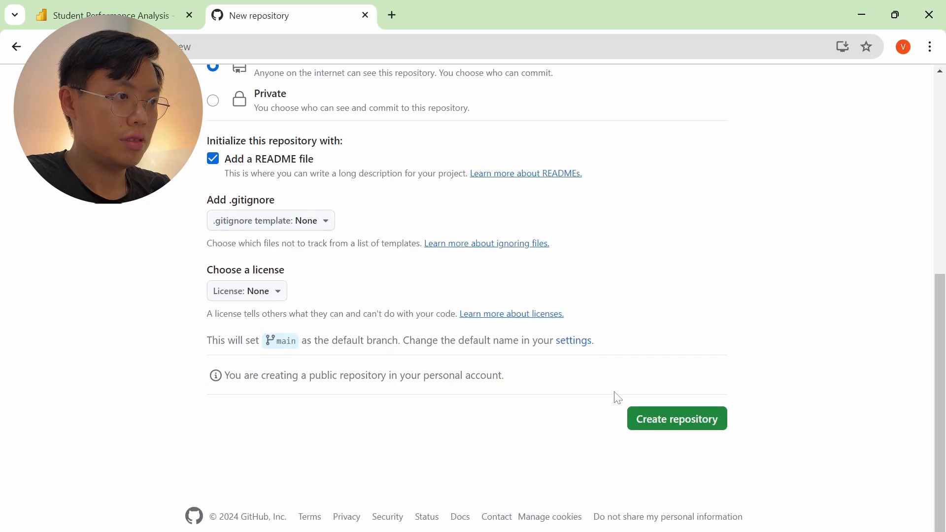
{"action": "left_click", "coordinate": [658, 419]}
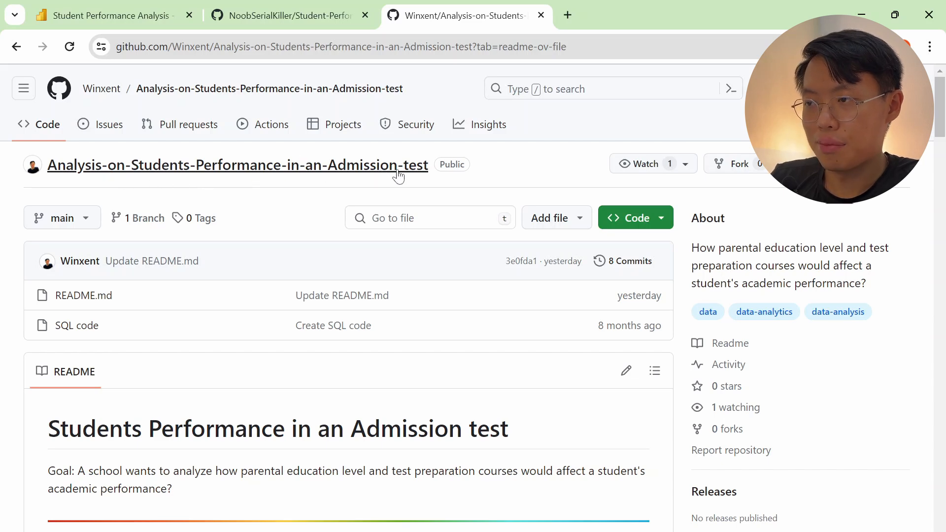
{"action": "scroll", "coordinate": [358, 249], "scroll_direction": "down", "scroll_amount": 3}
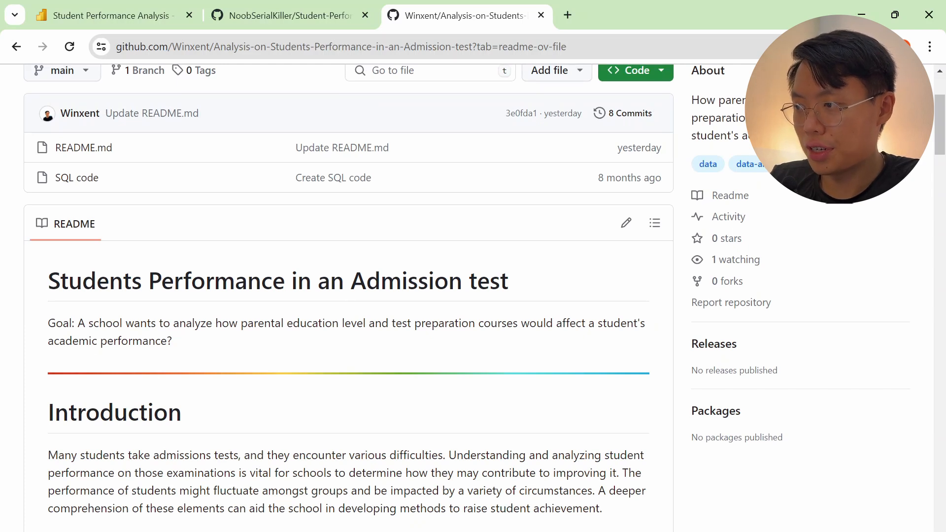
{"action": "left_click_drag", "start_coordinate": [78, 324], "coordinate": [176, 345]}
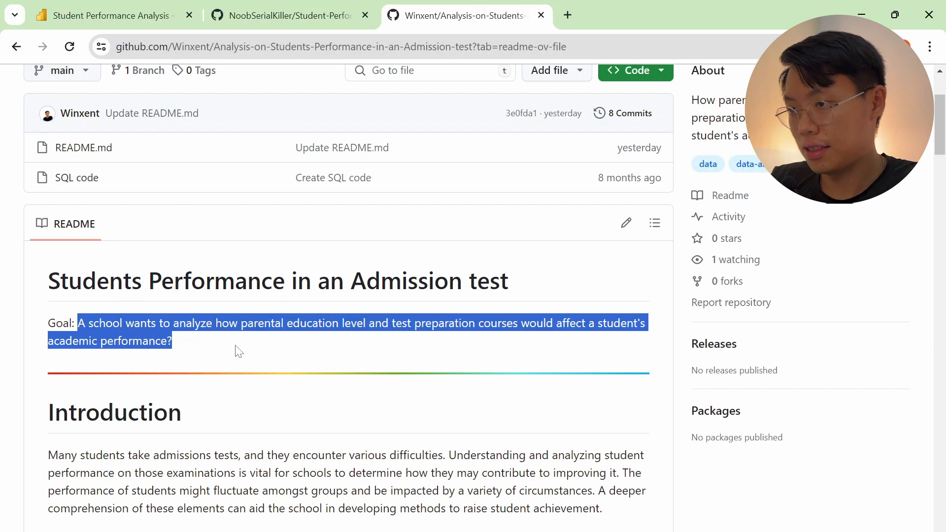
{"action": "left_click", "coordinate": [211, 348]}
{"action": "left_click_drag", "start_coordinate": [229, 323], "coordinate": [519, 324]}
{"action": "left_click", "coordinate": [545, 335]}
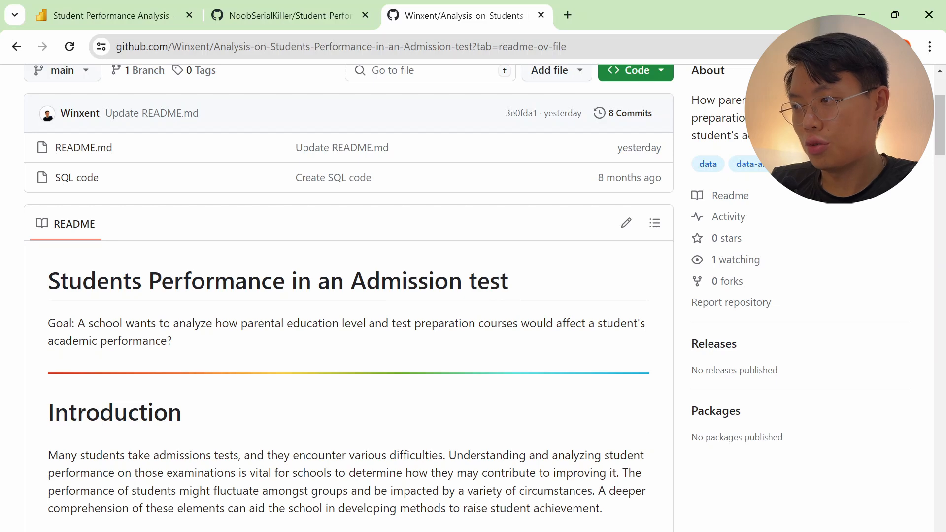
{"action": "left_click_drag", "start_coordinate": [53, 341], "coordinate": [201, 353]}
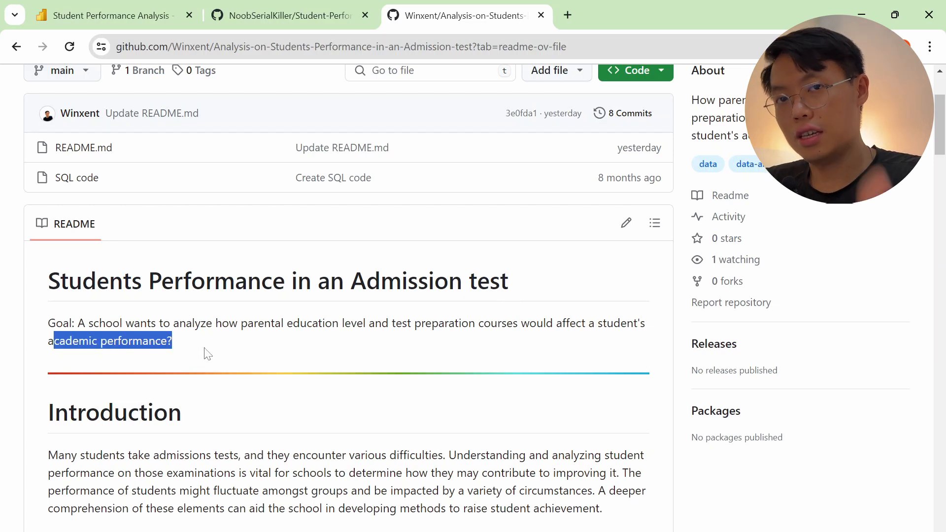
{"action": "scroll", "coordinate": [219, 339], "scroll_direction": "down", "scroll_amount": 2}
{"action": "left_click", "coordinate": [221, 342]}
{"action": "scroll", "coordinate": [221, 342], "scroll_direction": "up", "scroll_amount": 1}
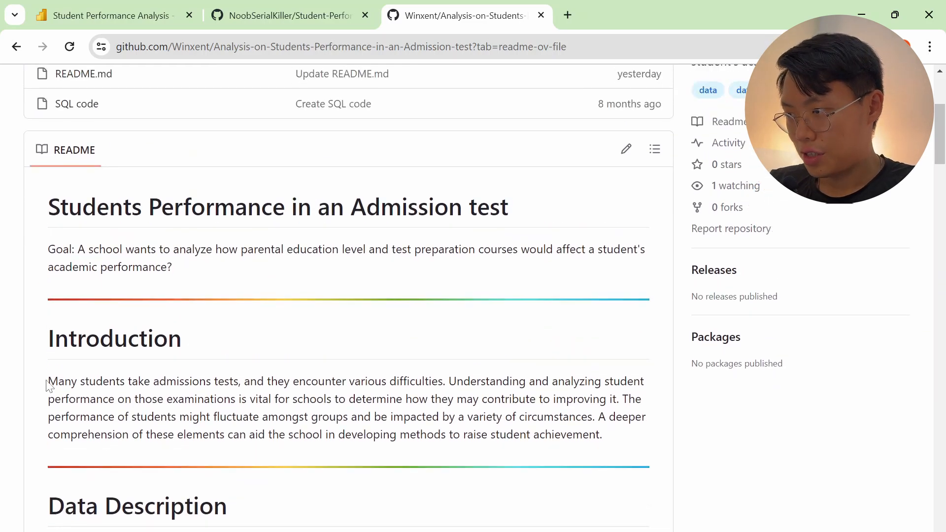
{"action": "left_click_drag", "start_coordinate": [47, 382], "coordinate": [404, 383]}
{"action": "left_click", "coordinate": [404, 383]}
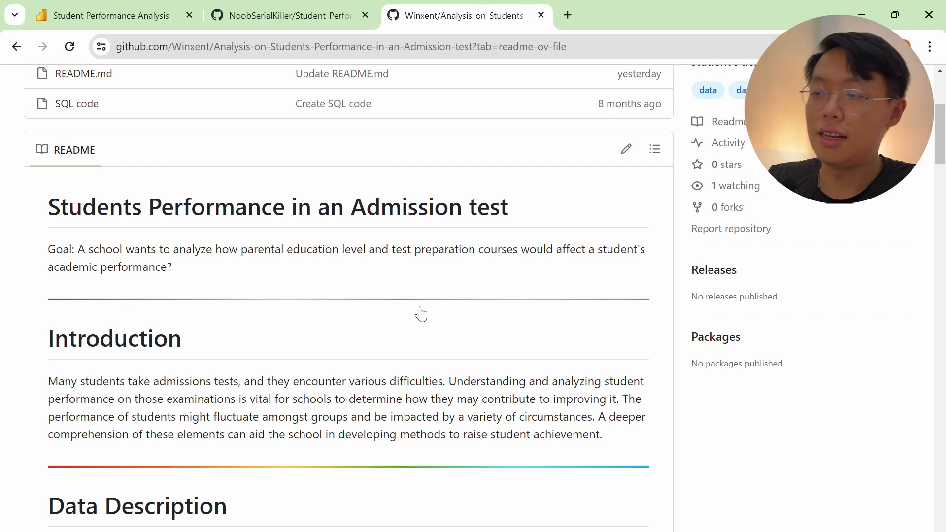
{"action": "left_click_drag", "start_coordinate": [446, 382], "coordinate": [535, 382]}
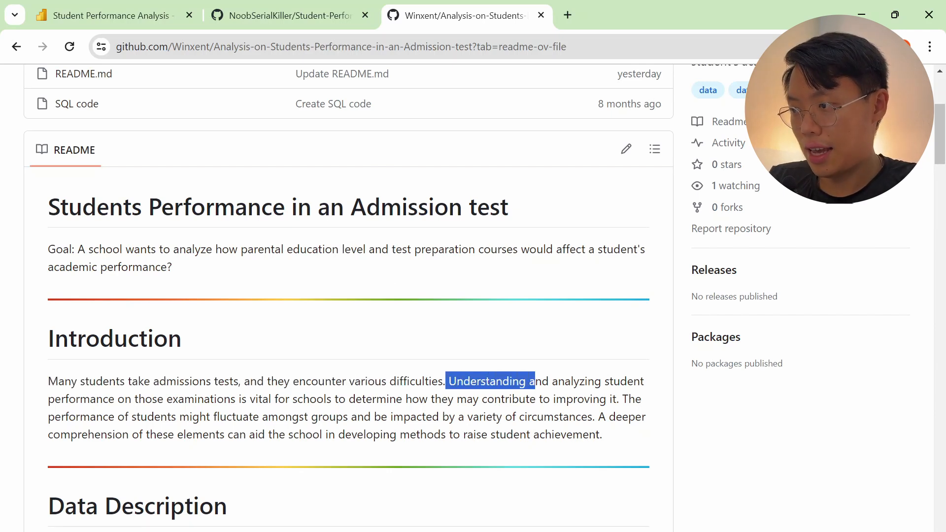
{"action": "left_click_drag", "start_coordinate": [48, 400], "coordinate": [55, 400]}
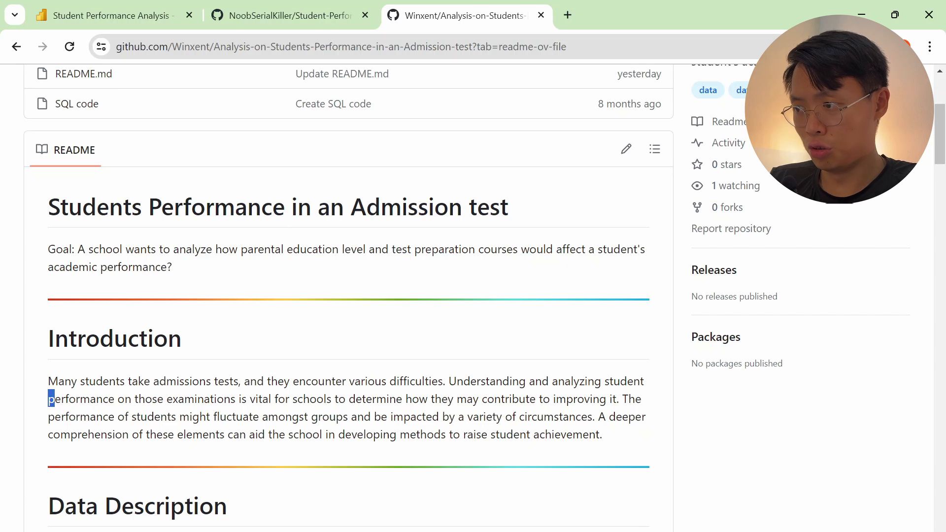
{"action": "left_click", "coordinate": [51, 400]}
{"action": "left_click_drag", "start_coordinate": [446, 399], "coordinate": [611, 399]}
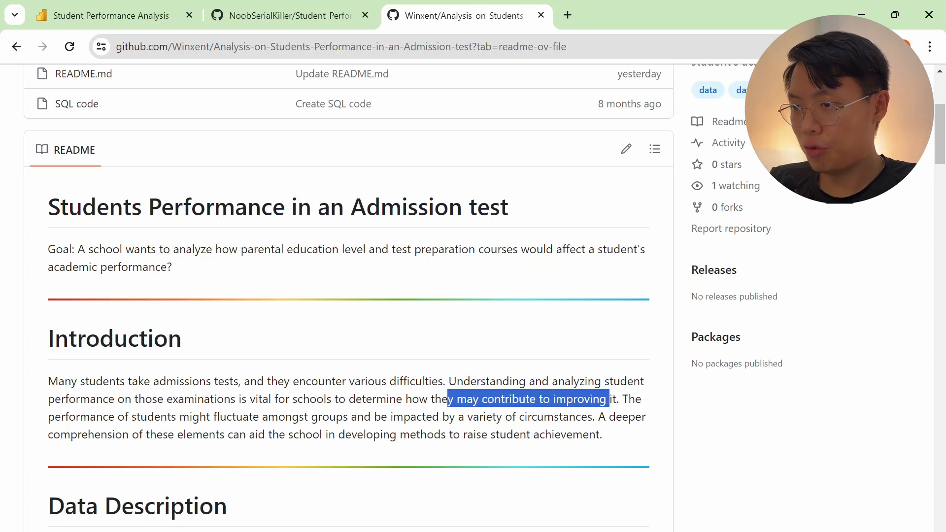
{"action": "left_click", "coordinate": [152, 425]}
{"action": "left_click_drag", "start_coordinate": [44, 419], "coordinate": [210, 418]}
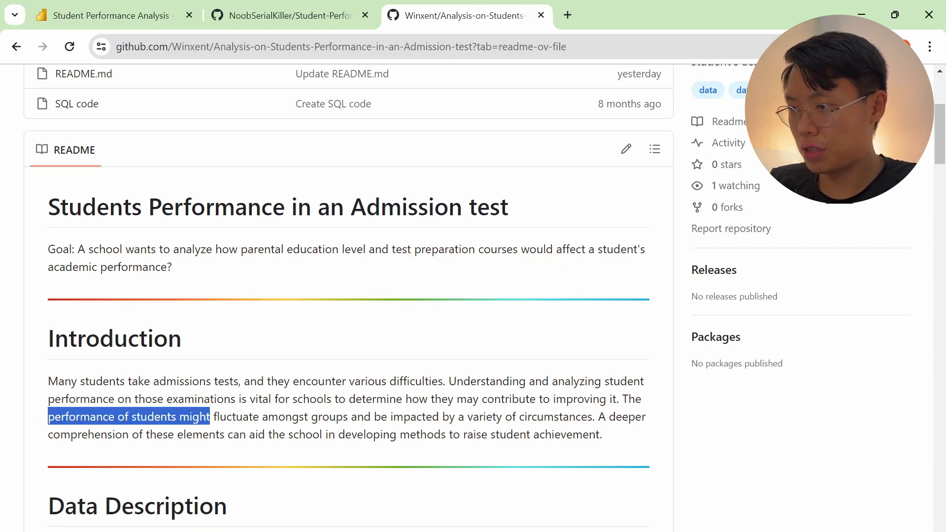
{"action": "left_click_drag", "start_coordinate": [278, 418], "coordinate": [581, 418]}
{"action": "scroll", "coordinate": [619, 437], "scroll_direction": "down", "scroll_amount": 1}
{"action": "left_click", "coordinate": [217, 373]}
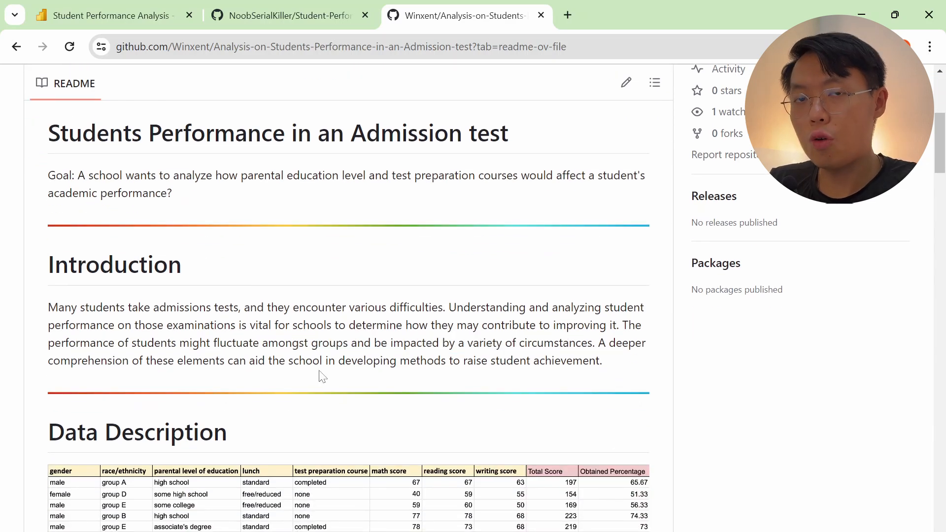
{"action": "scroll", "coordinate": [322, 377], "scroll_direction": "down", "scroll_amount": 5}
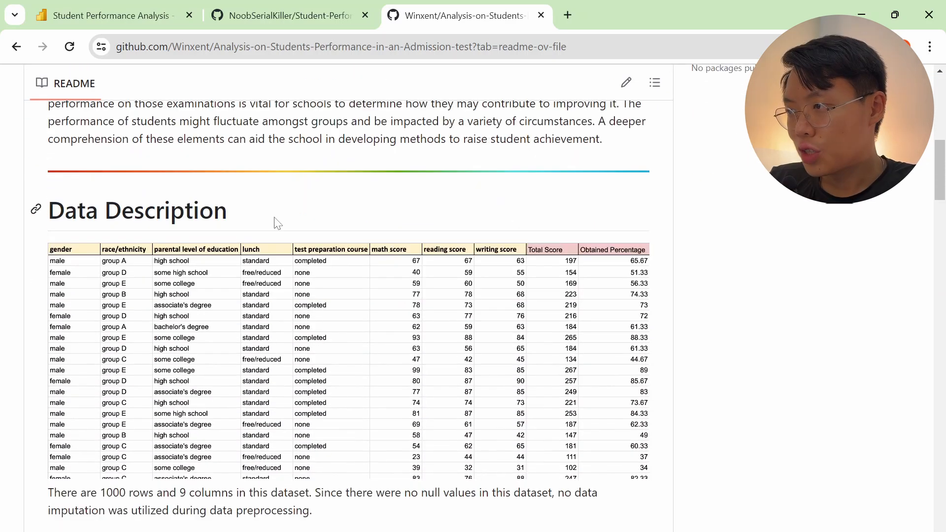
{"action": "scroll", "coordinate": [277, 253], "scroll_direction": "down", "scroll_amount": 3}
{"action": "scroll", "coordinate": [227, 256], "scroll_direction": "up", "scroll_amount": 2}
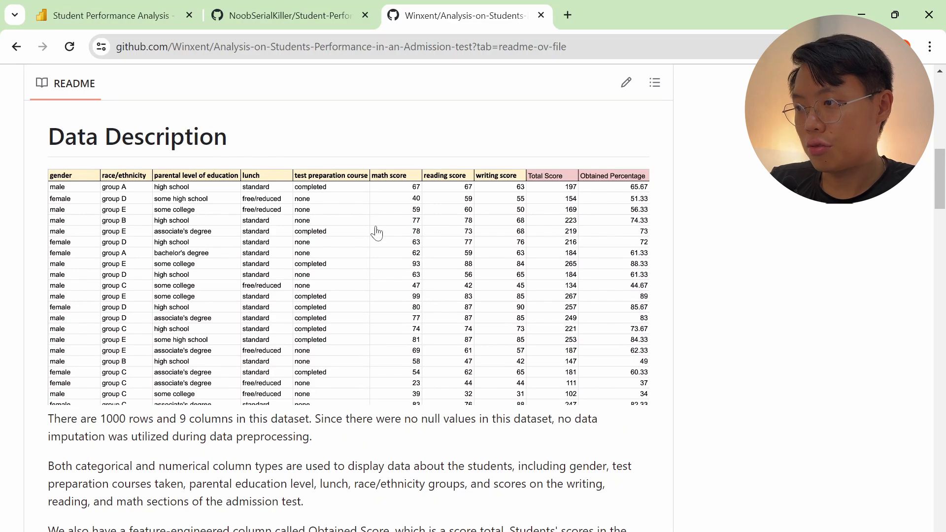
{"action": "left_click_drag", "start_coordinate": [54, 419], "coordinate": [299, 420]}
{"action": "scroll", "coordinate": [295, 428], "scroll_direction": "down", "scroll_amount": 1}
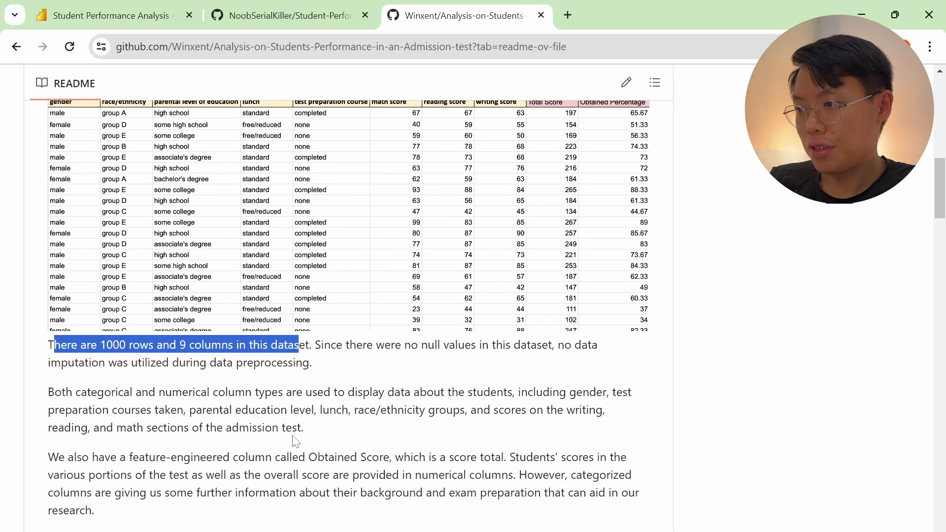
{"action": "left_click", "coordinate": [119, 386]}
{"action": "left_click_drag", "start_coordinate": [72, 393], "coordinate": [255, 393]}
{"action": "scroll", "coordinate": [387, 450], "scroll_direction": "up", "scroll_amount": 1}
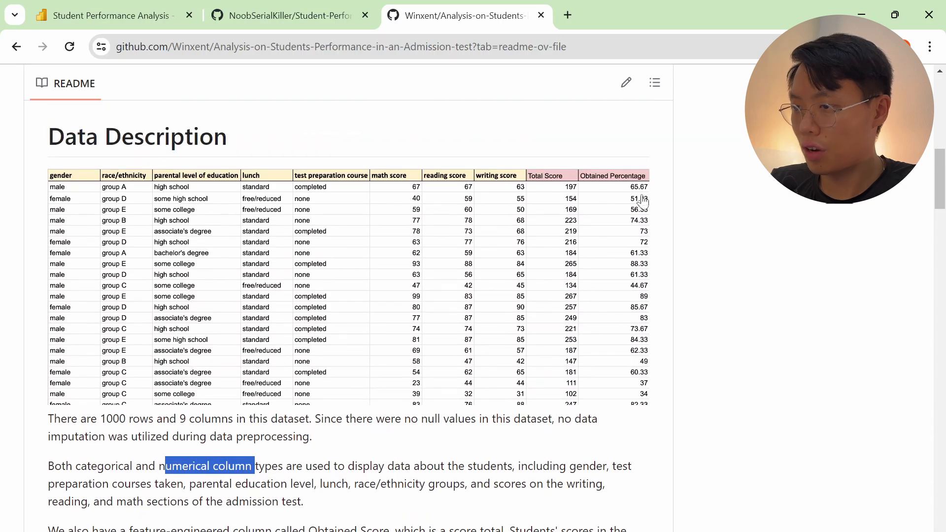
{"action": "scroll", "coordinate": [464, 400], "scroll_direction": "down", "scroll_amount": 1}
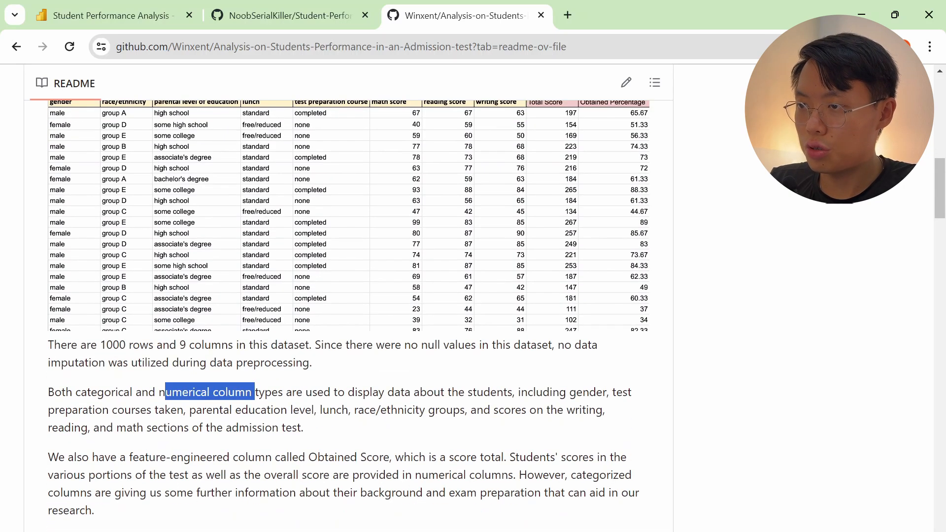
{"action": "scroll", "coordinate": [348, 295], "scroll_direction": "up", "scroll_amount": 1}
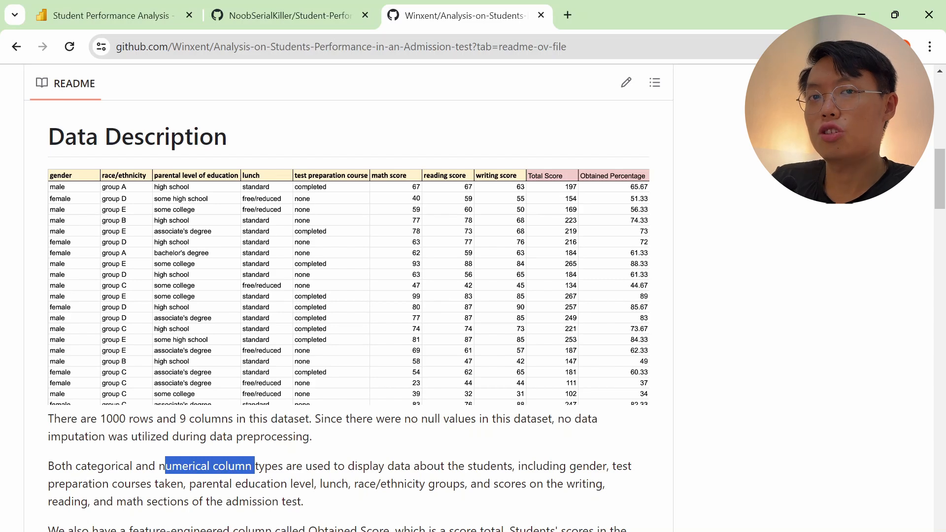
{"action": "scroll", "coordinate": [618, 415], "scroll_direction": "down", "scroll_amount": 2}
{"action": "left_click_drag", "start_coordinate": [307, 449], "coordinate": [113, 232]}
{"action": "scroll", "coordinate": [375, 372], "scroll_direction": "up", "scroll_amount": 1}
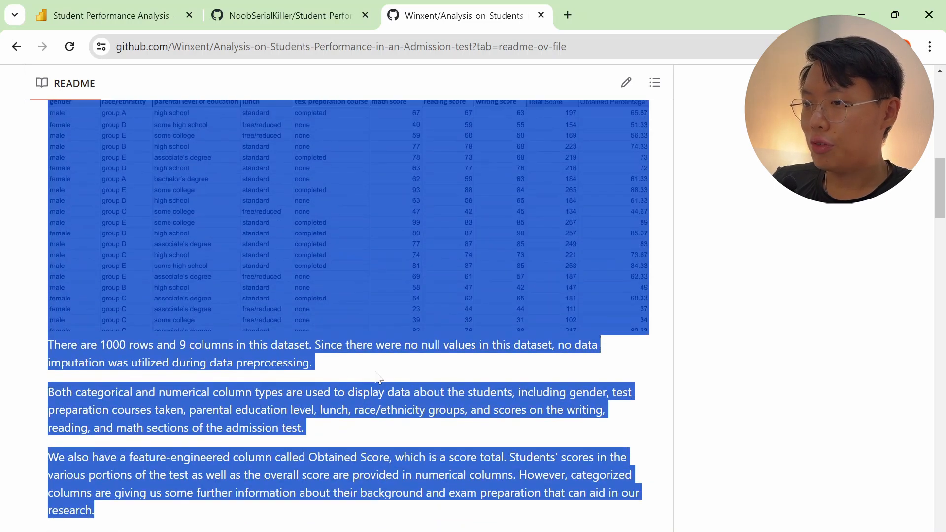
{"action": "left_click", "coordinate": [375, 378]}
{"action": "scroll", "coordinate": [376, 378], "scroll_direction": "down", "scroll_amount": 7}
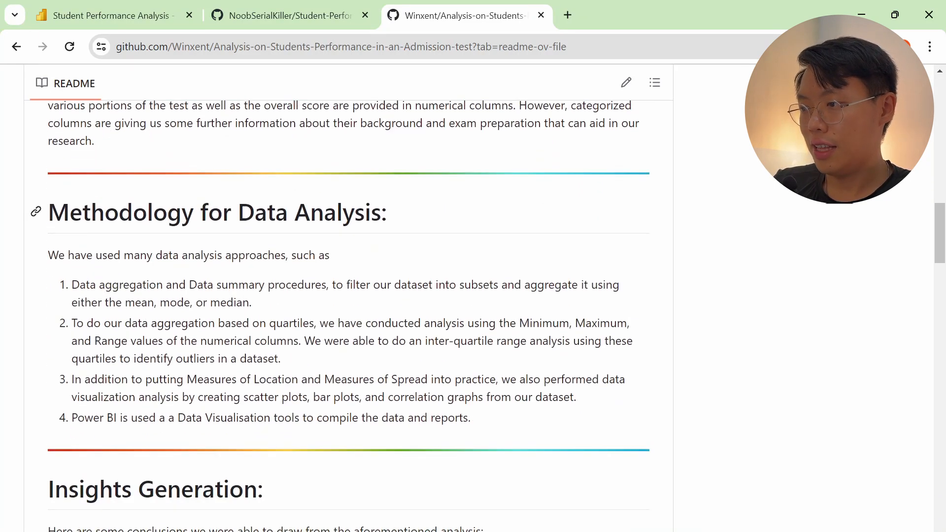
{"action": "left_click_drag", "start_coordinate": [237, 213], "coordinate": [397, 233]}
{"action": "left_click", "coordinate": [383, 265]}
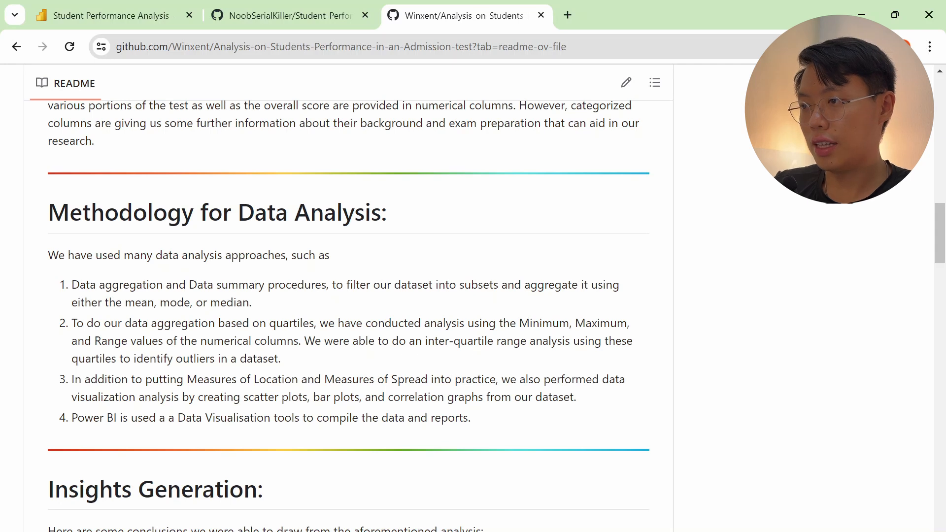
{"action": "left_click_drag", "start_coordinate": [71, 285], "coordinate": [279, 285]}
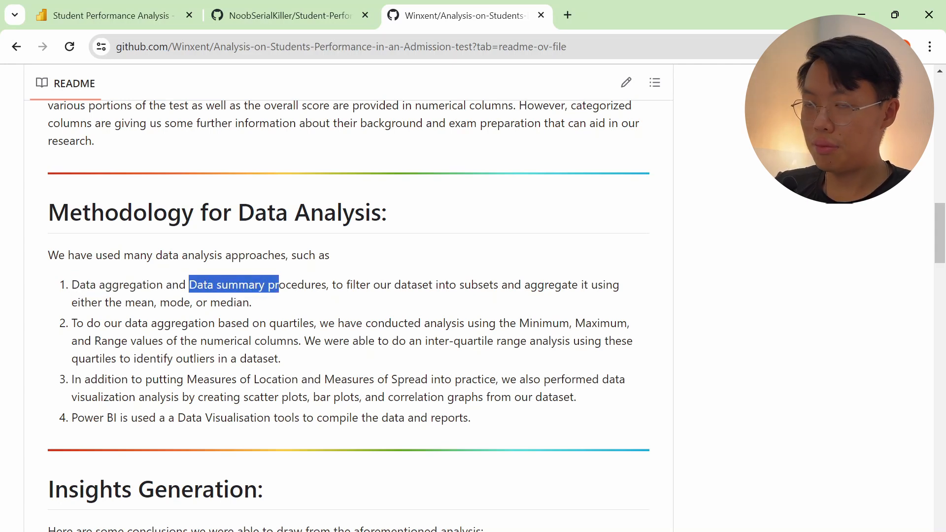
{"action": "left_click", "coordinate": [316, 320]}
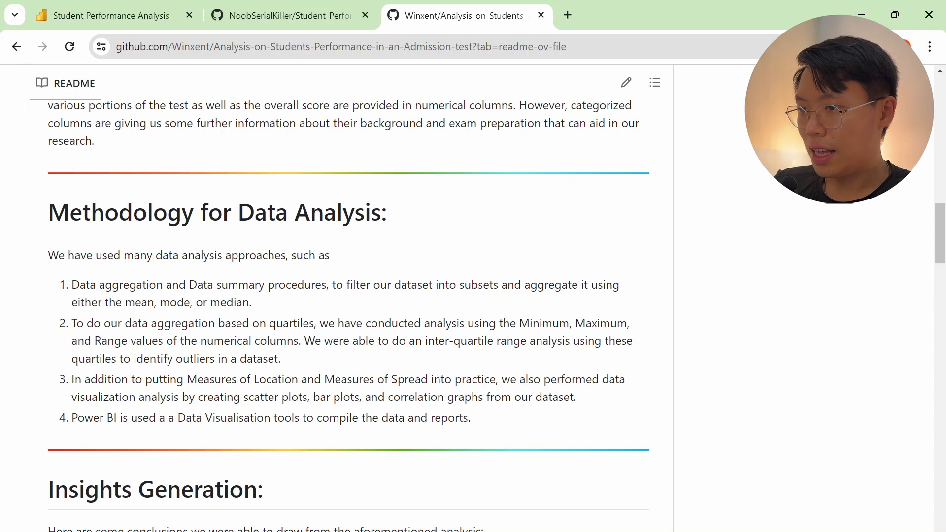
{"action": "left_click_drag", "start_coordinate": [374, 341], "coordinate": [542, 341]}
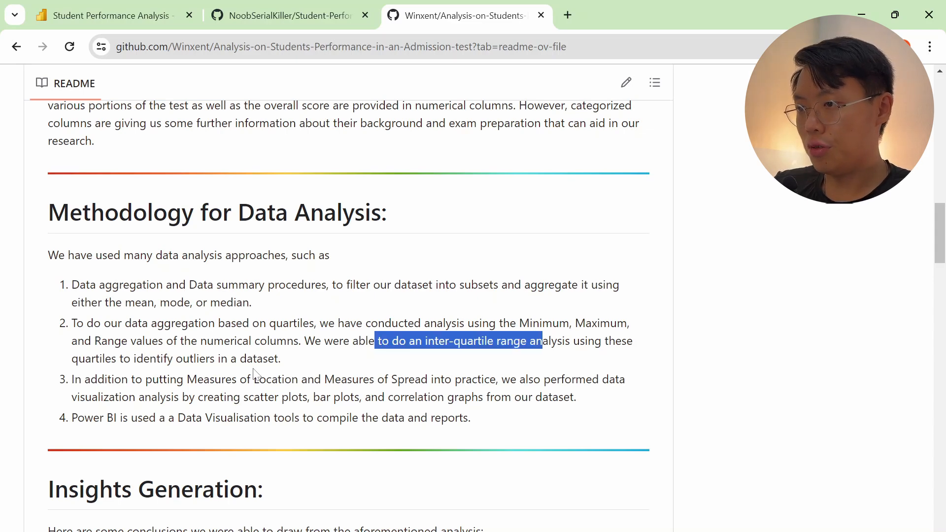
{"action": "left_click", "coordinate": [256, 373]}
{"action": "left_click_drag", "start_coordinate": [85, 359], "coordinate": [199, 359]}
{"action": "left_click", "coordinate": [349, 364]}
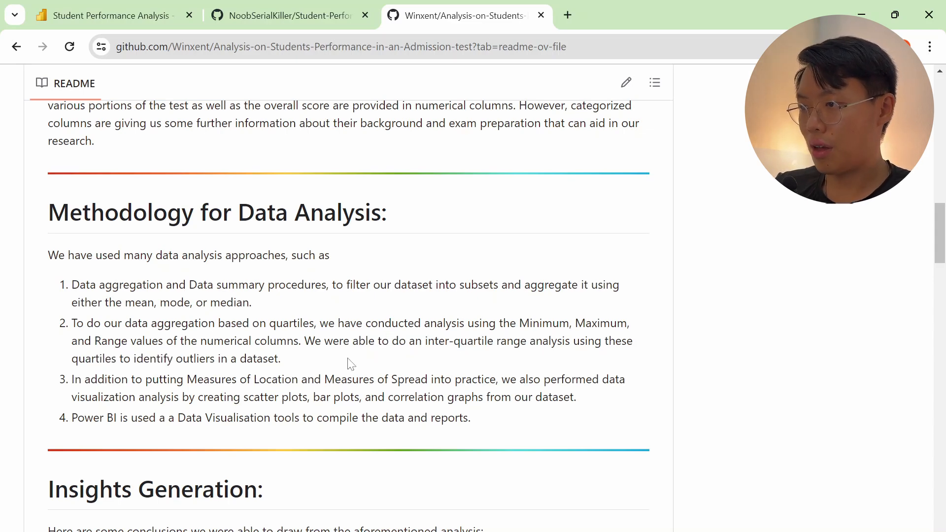
{"action": "scroll", "coordinate": [349, 364], "scroll_direction": "down", "scroll_amount": 1}
{"action": "left_click_drag", "start_coordinate": [152, 306], "coordinate": [446, 323]}
{"action": "left_click", "coordinate": [323, 306]}
{"action": "left_click", "coordinate": [489, 339]}
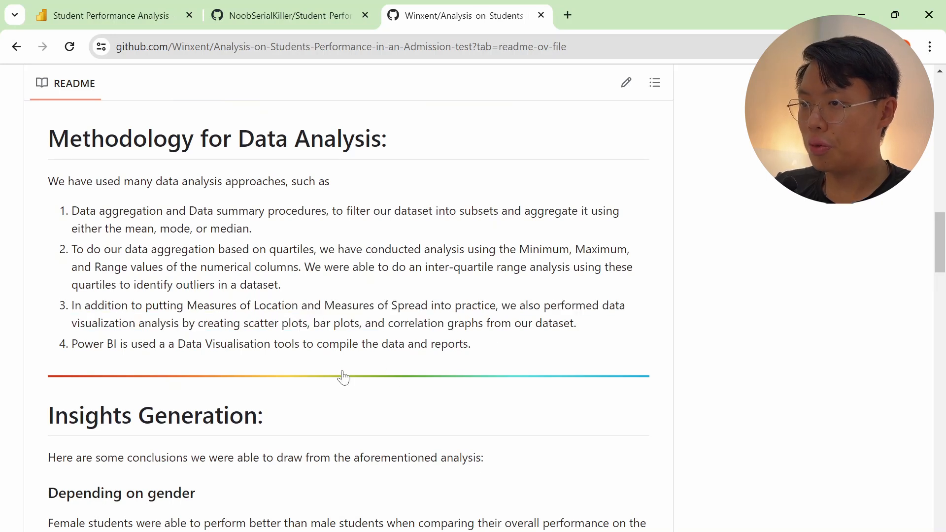
{"action": "left_click_drag", "start_coordinate": [77, 344], "coordinate": [177, 344]}
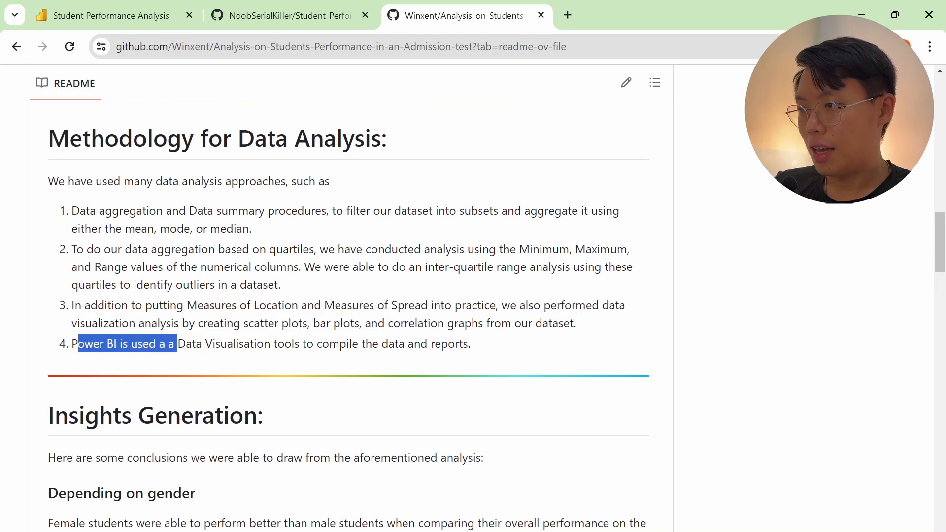
{"action": "left_click", "coordinate": [348, 345]}
{"action": "left_click_drag", "start_coordinate": [316, 345], "coordinate": [528, 333]}
{"action": "left_click", "coordinate": [547, 354]}
{"action": "left_click", "coordinate": [518, 340]}
{"action": "scroll", "coordinate": [483, 354], "scroll_direction": "down", "scroll_amount": 3}
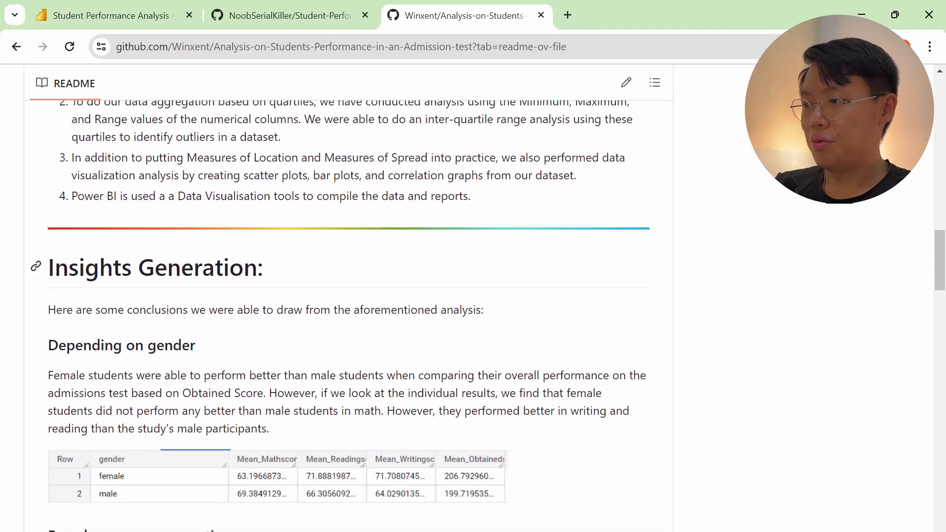
{"action": "left_click_drag", "start_coordinate": [49, 269], "coordinate": [287, 289]}
{"action": "left_click", "coordinate": [288, 300]}
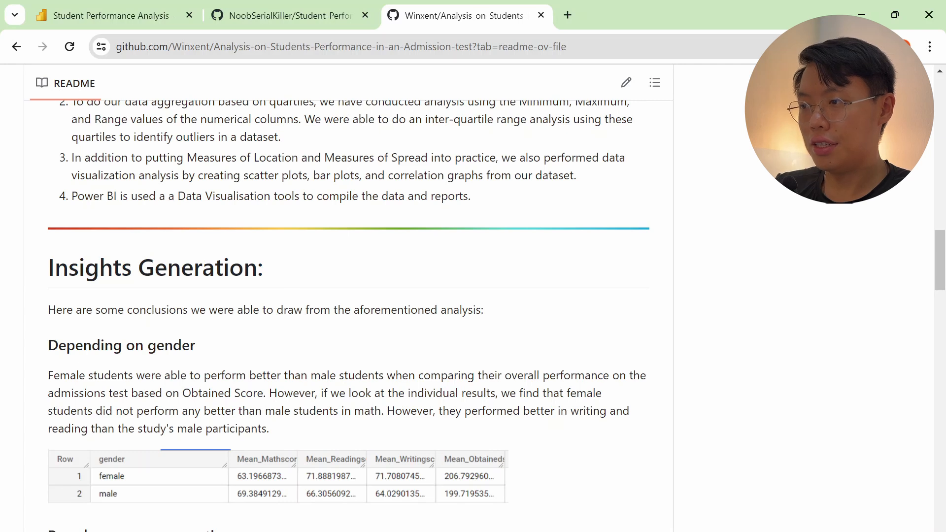
{"action": "scroll", "coordinate": [345, 296], "scroll_direction": "down", "scroll_amount": 3}
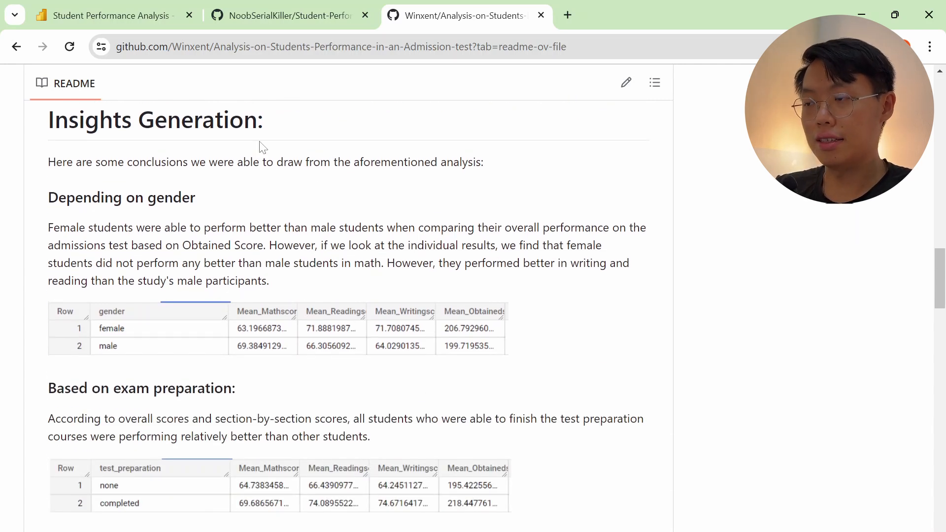
{"action": "left_click_drag", "start_coordinate": [48, 198], "coordinate": [213, 204]}
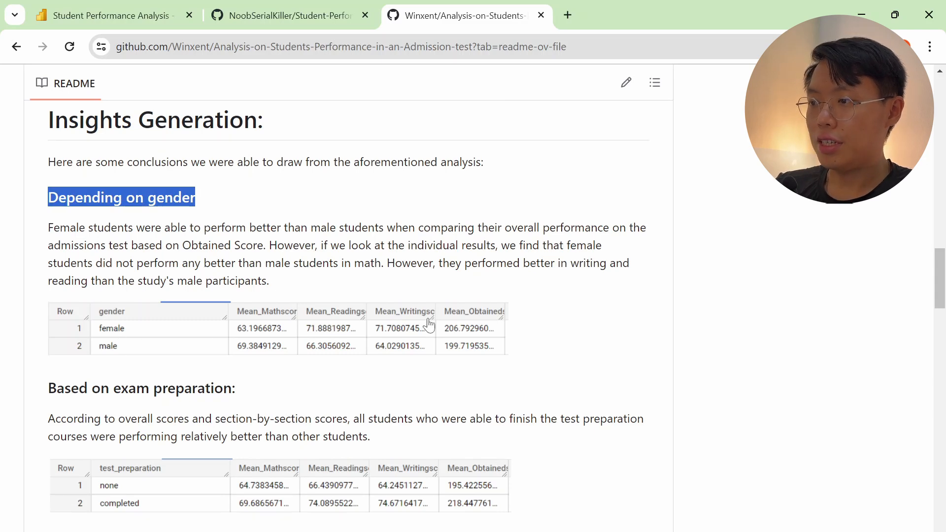
{"action": "left_click", "coordinate": [408, 292]}
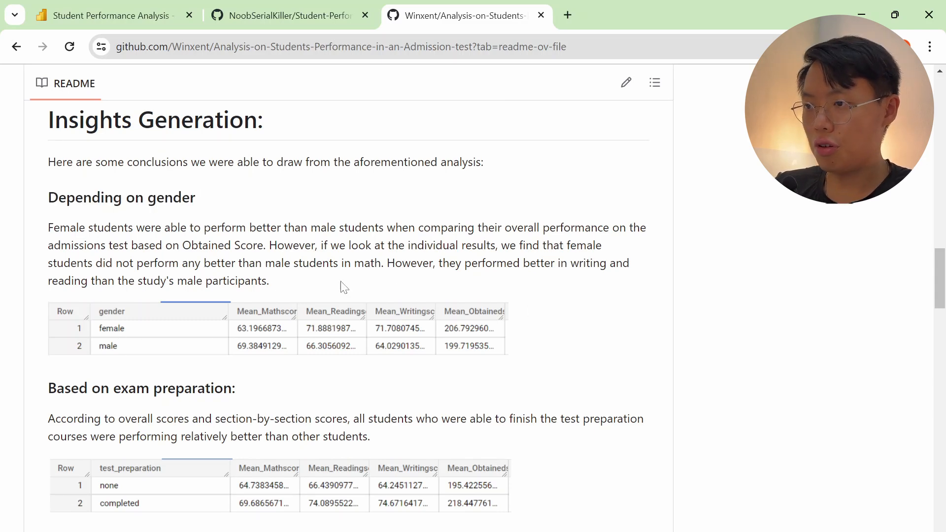
{"action": "scroll", "coordinate": [344, 288], "scroll_direction": "down", "scroll_amount": 1}
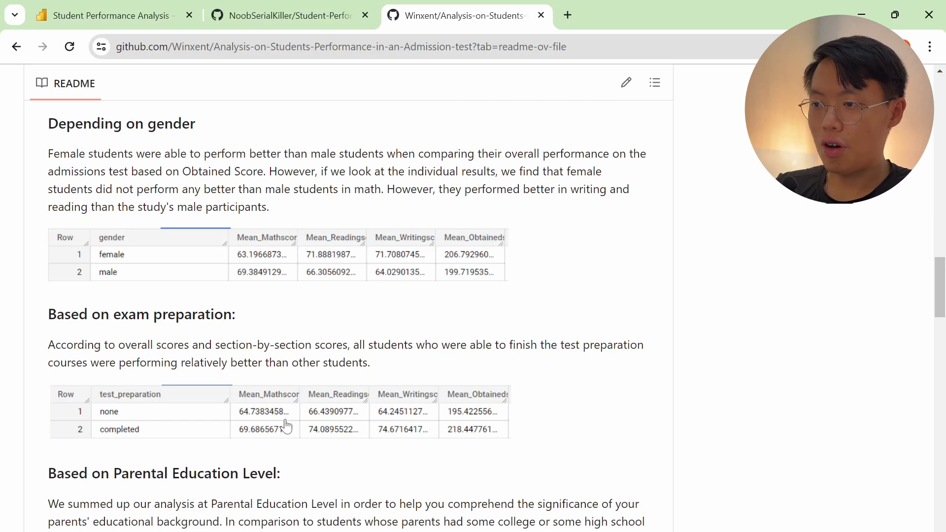
{"action": "scroll", "coordinate": [398, 394], "scroll_direction": "down", "scroll_amount": 6}
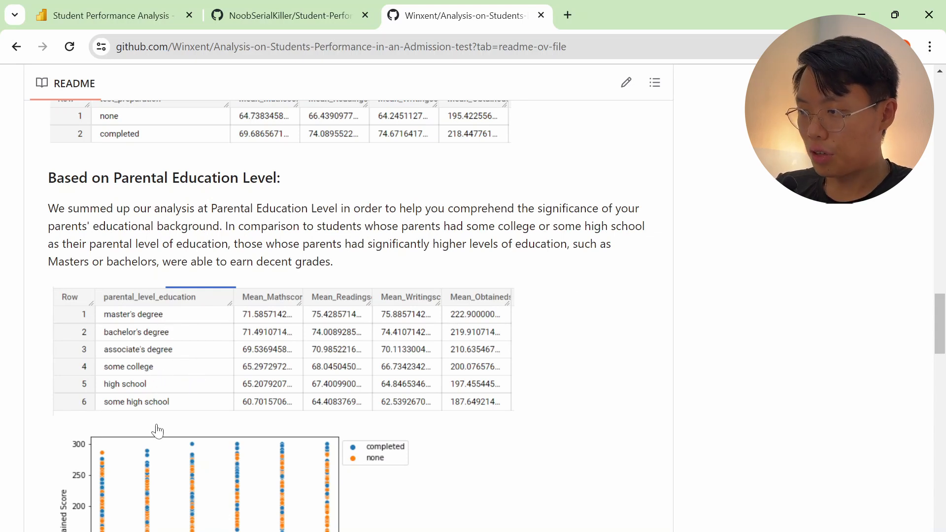
{"action": "scroll", "coordinate": [532, 352], "scroll_direction": "down", "scroll_amount": 1}
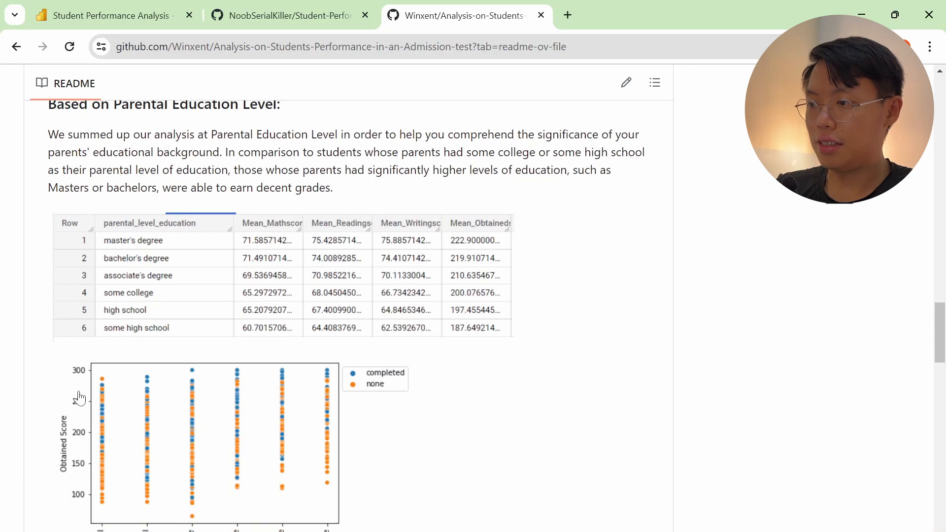
{"action": "scroll", "coordinate": [335, 419], "scroll_direction": "down", "scroll_amount": 2}
{"action": "scroll", "coordinate": [331, 444], "scroll_direction": "up", "scroll_amount": 1}
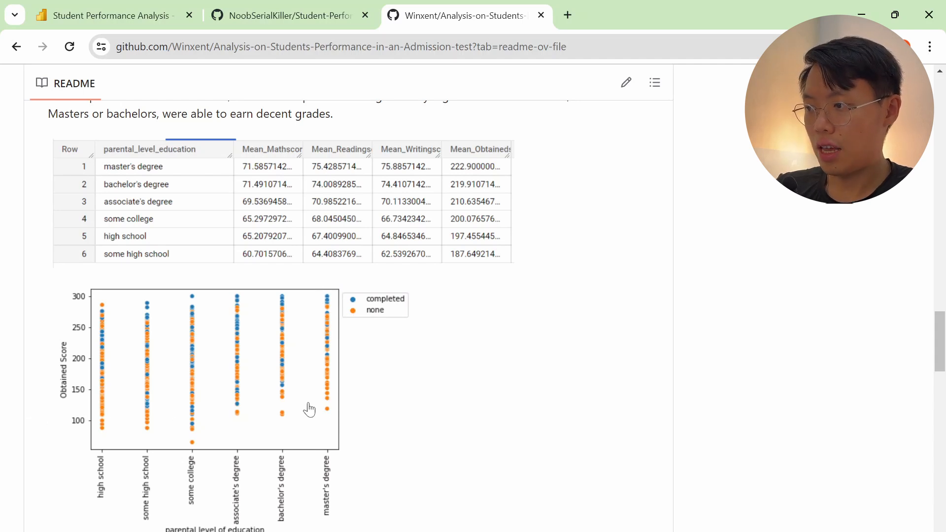
{"action": "scroll", "coordinate": [538, 402], "scroll_direction": "down", "scroll_amount": 4}
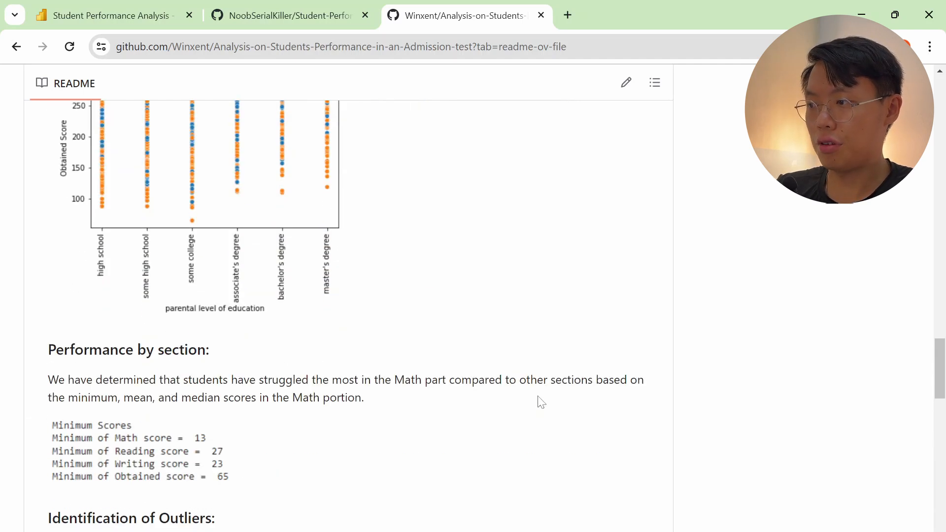
{"action": "scroll", "coordinate": [541, 402], "scroll_direction": "down", "scroll_amount": 3}
{"action": "scroll", "coordinate": [383, 220], "scroll_direction": "down", "scroll_amount": 1}
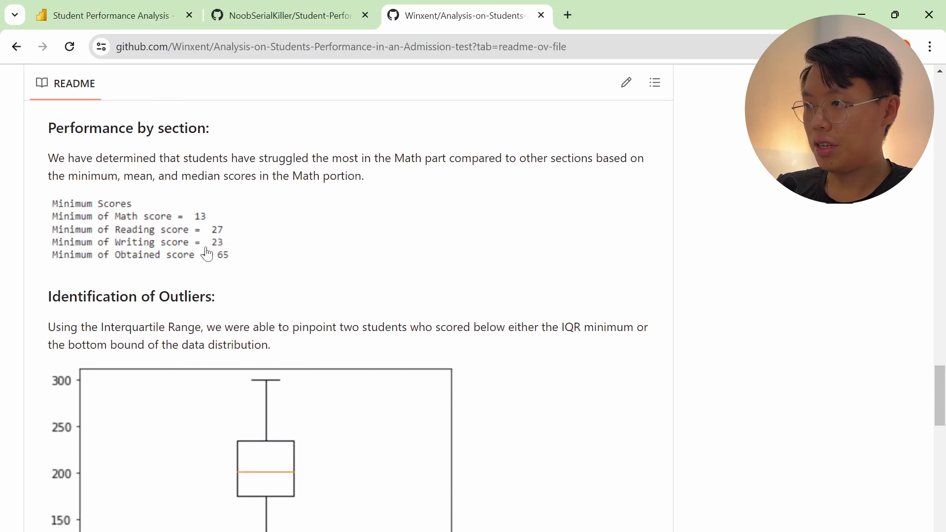
{"action": "scroll", "coordinate": [194, 253], "scroll_direction": "down", "scroll_amount": 1}
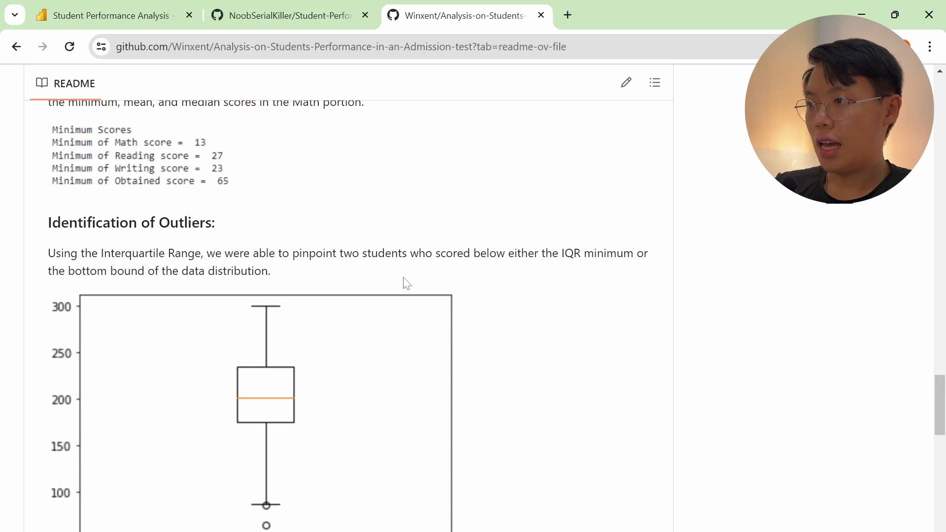
{"action": "scroll", "coordinate": [407, 285], "scroll_direction": "down", "scroll_amount": 7}
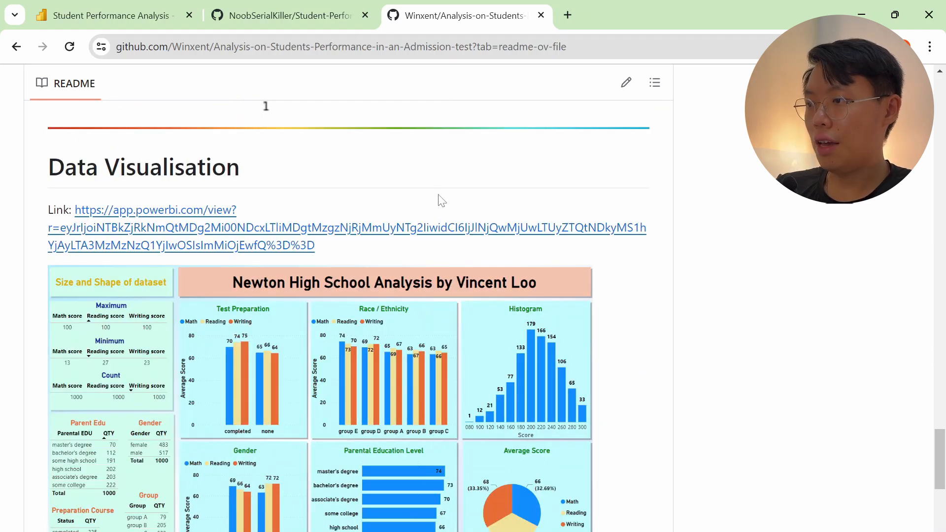
{"action": "scroll", "coordinate": [306, 200], "scroll_direction": "down", "scroll_amount": 1}
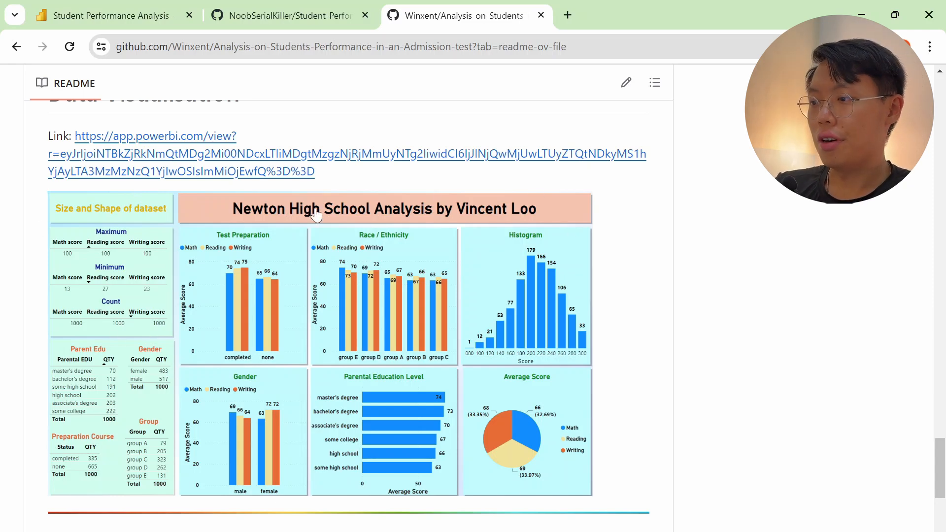
{"action": "scroll", "coordinate": [88, 236], "scroll_direction": "up", "scroll_amount": 3}
{"action": "scroll", "coordinate": [239, 277], "scroll_direction": "down", "scroll_amount": 2}
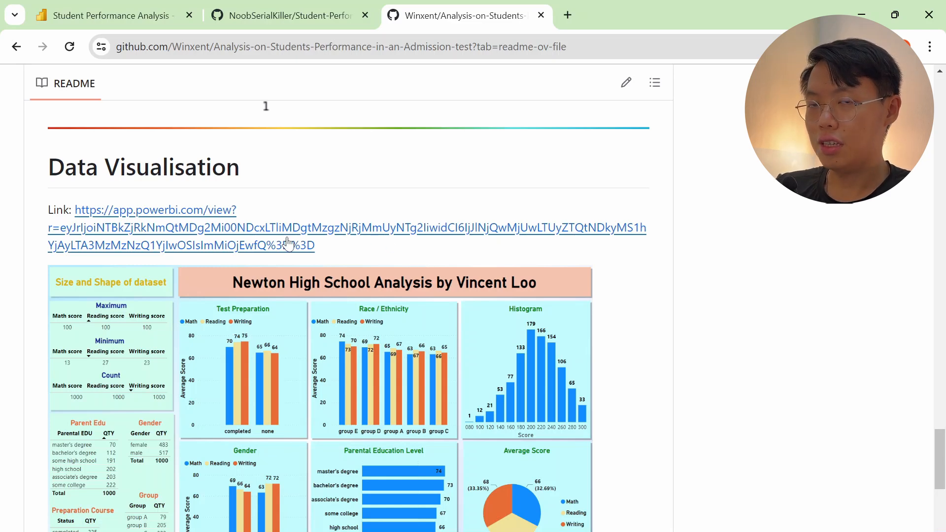
{"action": "scroll", "coordinate": [267, 221], "scroll_direction": "down", "scroll_amount": 3}
{"action": "scroll", "coordinate": [305, 266], "scroll_direction": "up", "scroll_amount": 3}
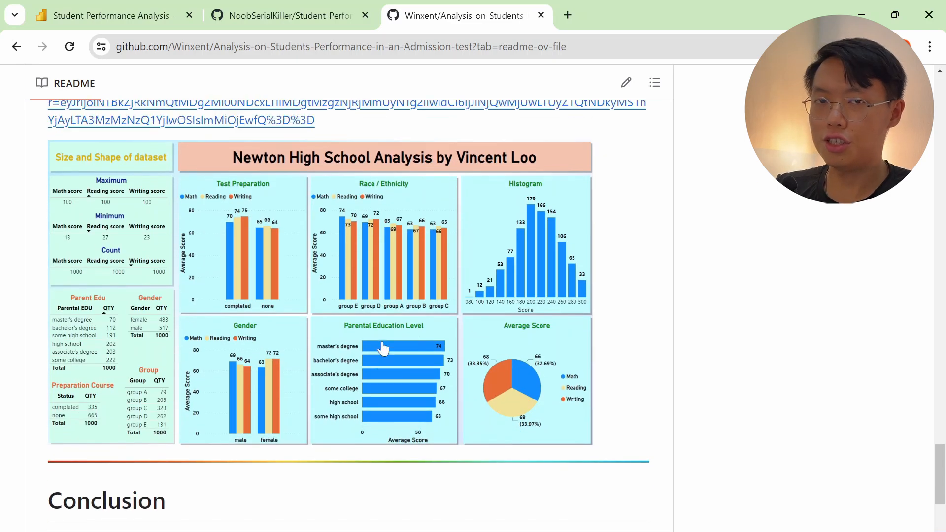
{"action": "scroll", "coordinate": [383, 347], "scroll_direction": "down", "scroll_amount": 2}
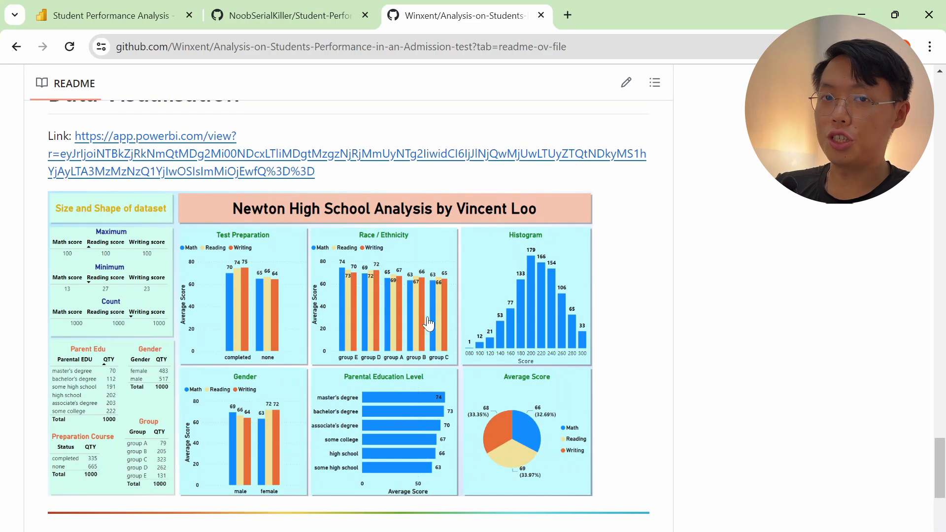
{"action": "left_click", "coordinate": [109, 16]}
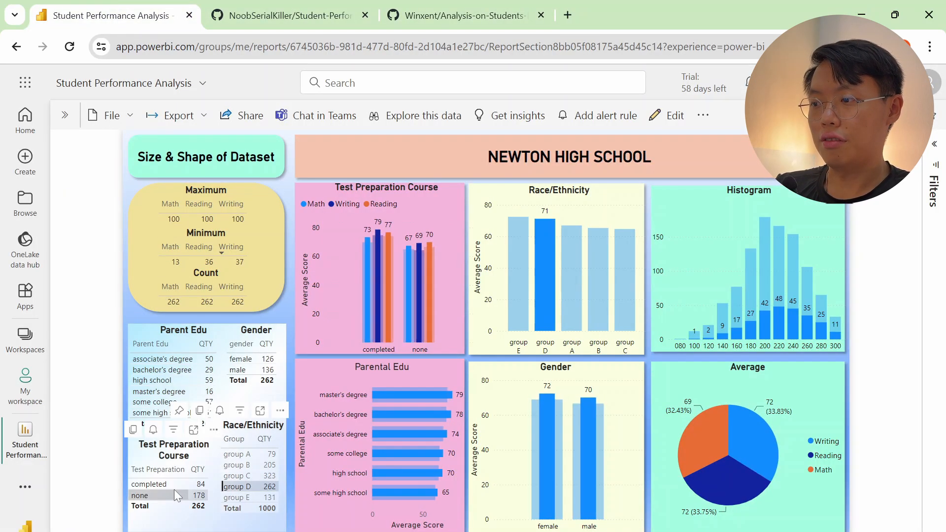
{"action": "left_click", "coordinate": [460, 5]}
{"action": "scroll", "coordinate": [185, 313], "scroll_direction": "down", "scroll_amount": 5}
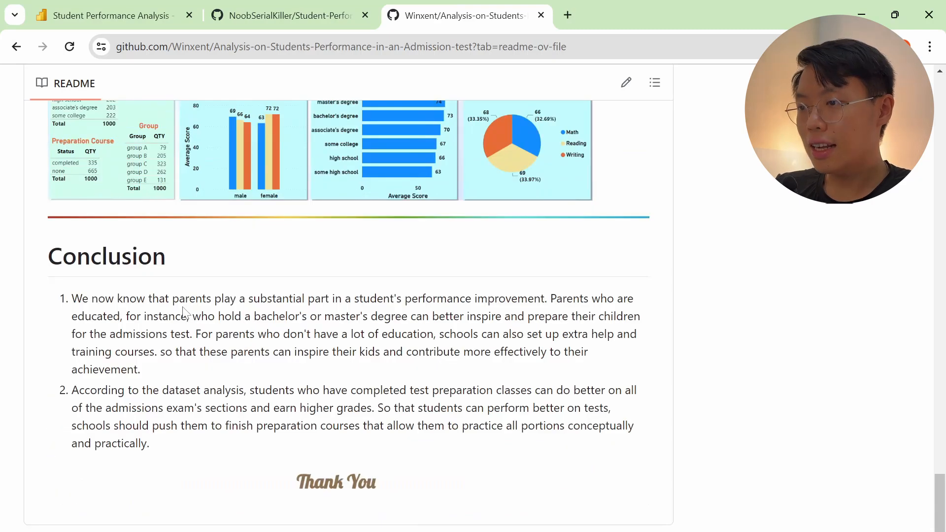
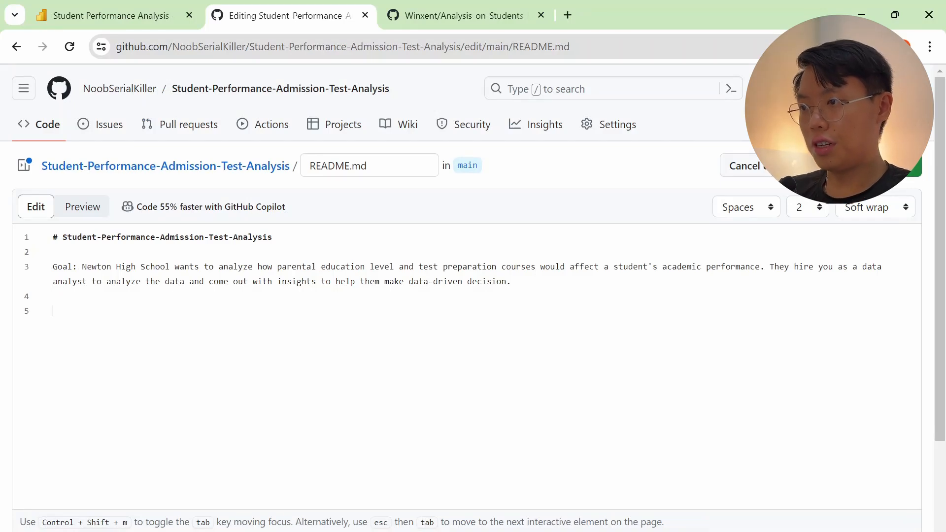
Copy the README title line and paste it below as ## and ### subheadings.
{"action": "left_click_drag", "start_coordinate": [273, 238], "coordinate": [53, 237]}
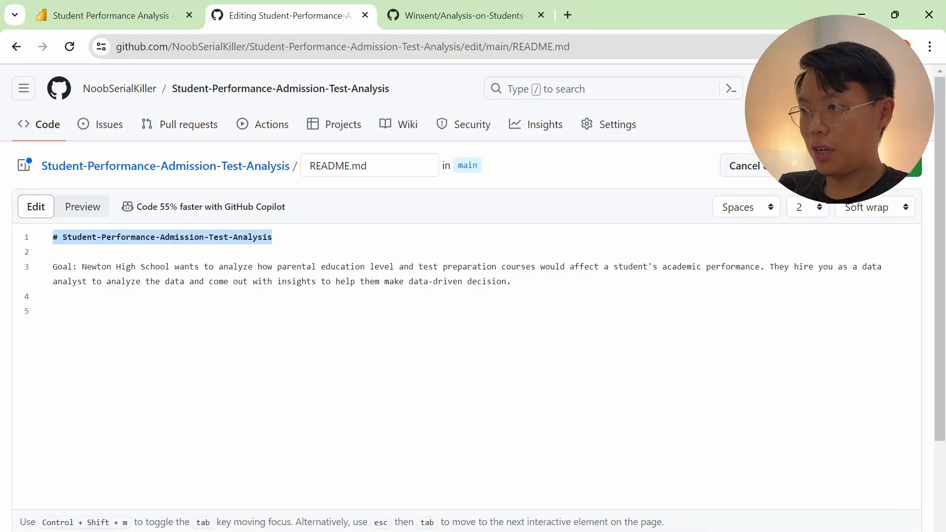
{"action": "key", "text": "ctrl+c"}
{"action": "left_click", "coordinate": [53, 311]}
{"action": "key", "text": "ctrl+v"}
{"action": "left_click", "coordinate": [62, 311]}
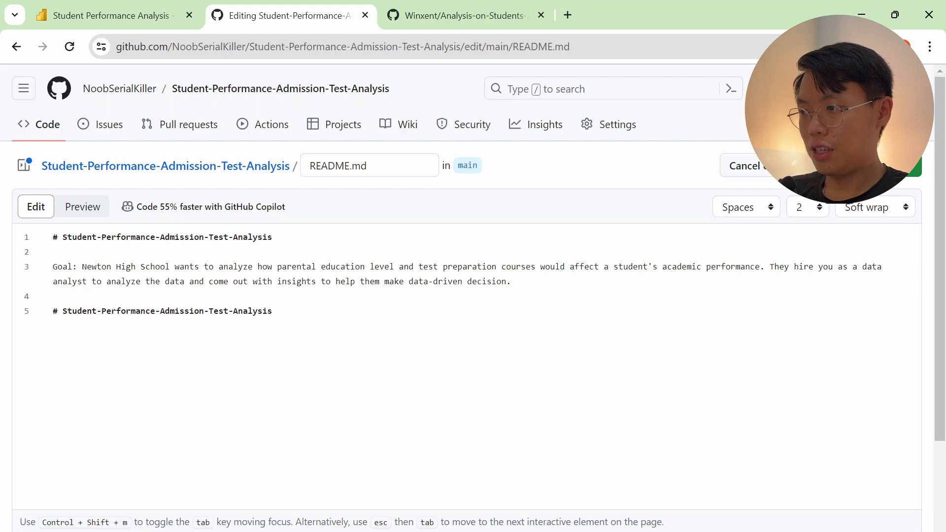
{"action": "type", "text": "#"}
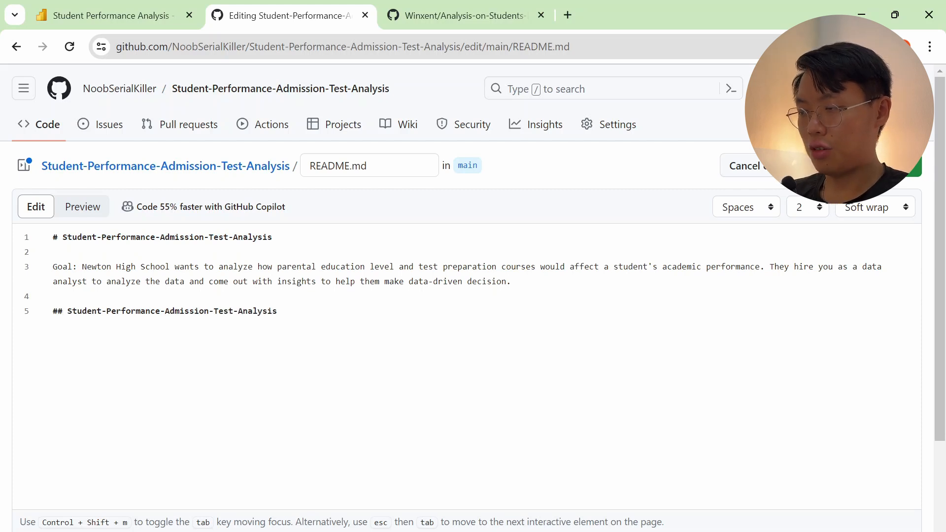
{"action": "type", "text": "##"}
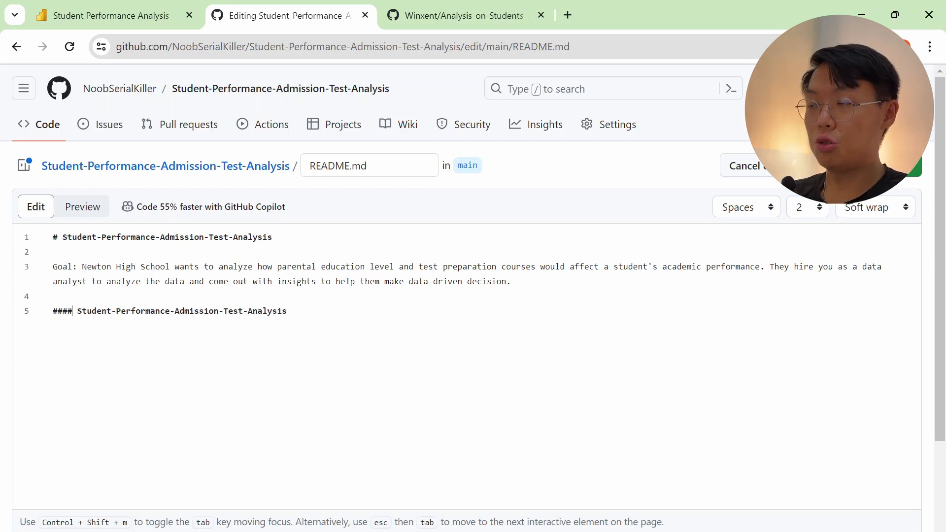
{"action": "key", "text": "BackSpace"}
{"action": "key", "text": "BackSpace"}
{"action": "key", "text": "BackSpace"}
{"action": "type", "text": "#"}
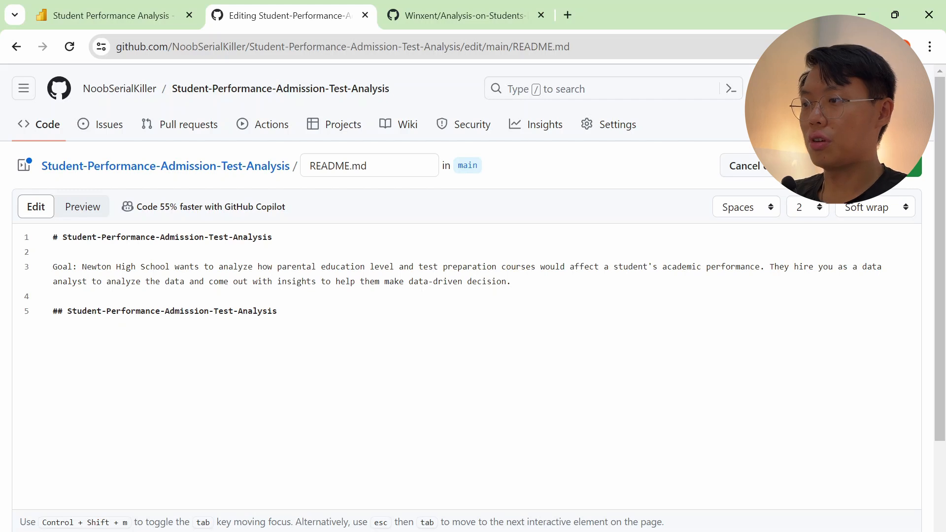
{"action": "left_click_drag", "start_coordinate": [278, 312], "coordinate": [53, 312]}
{"action": "left_click", "coordinate": [278, 312]}
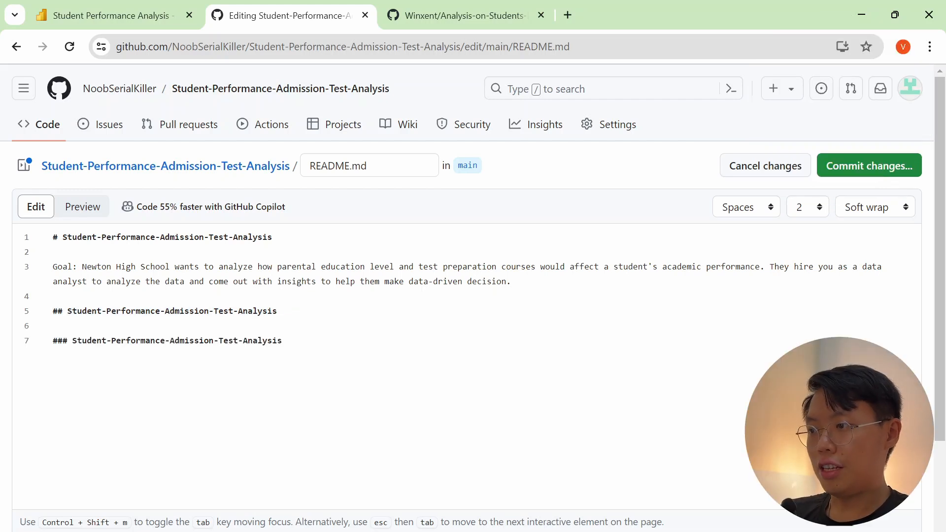
{"action": "key", "text": "Return"}
{"action": "key", "text": "Return"}
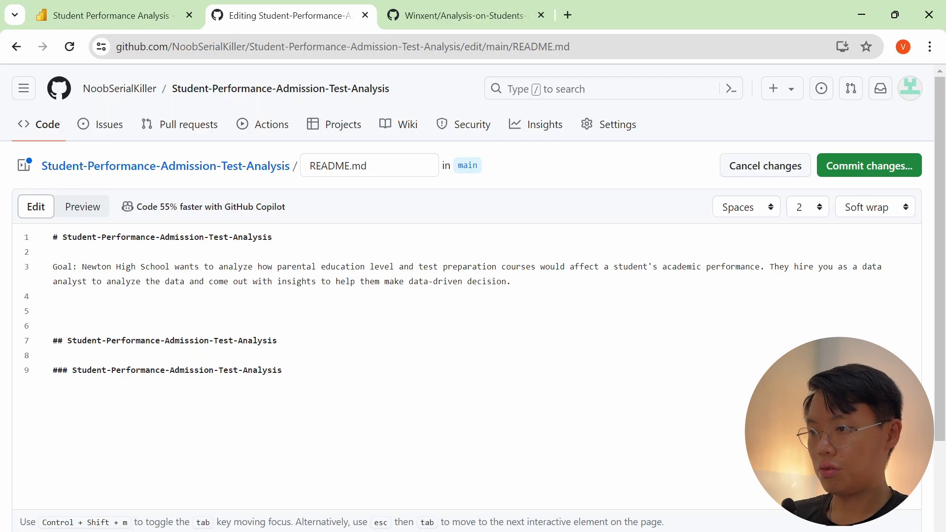
Commit the README edits to main as 'Update README.md'.
{"action": "left_click", "coordinate": [868, 177]}
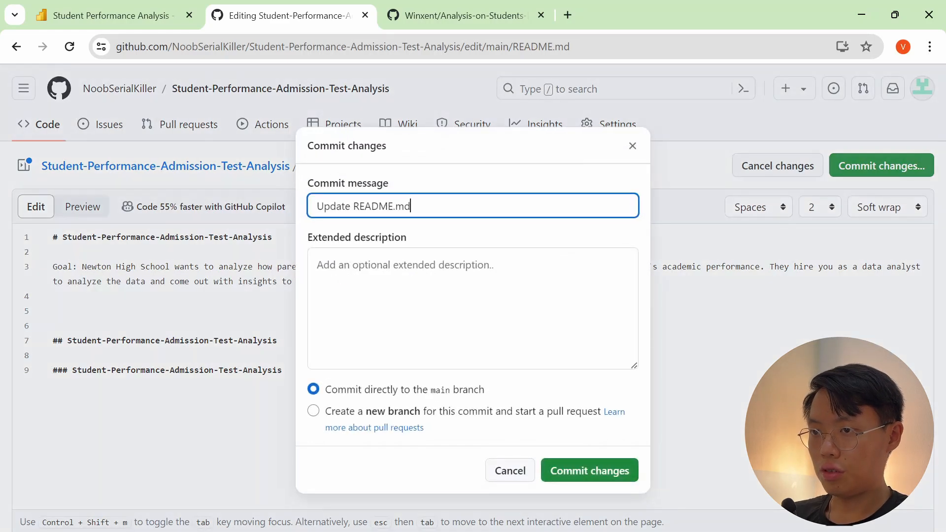
{"action": "left_click", "coordinate": [595, 472]}
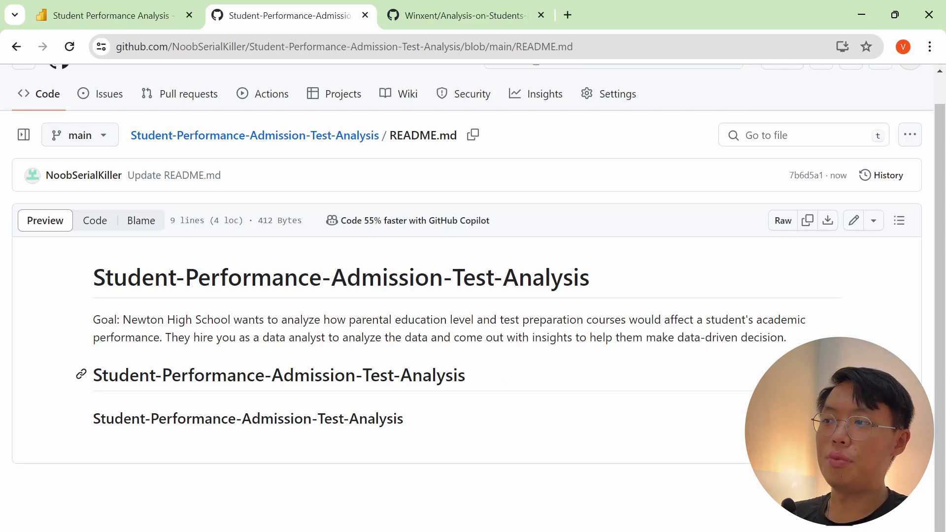
{"action": "scroll", "coordinate": [444, 320], "scroll_direction": "up", "scroll_amount": 1}
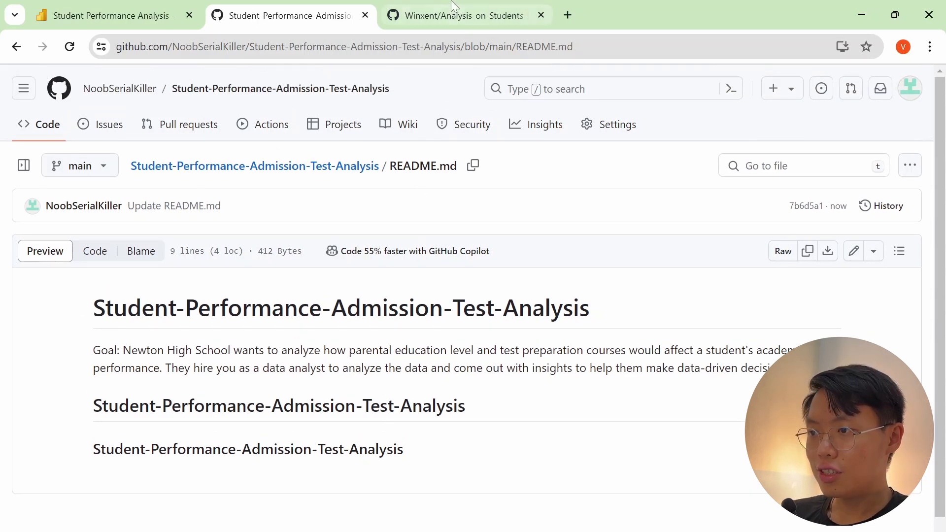
Copy the Introduction section and rainbow divider from the original repo's README into your README.
{"action": "left_click", "coordinate": [468, 9]}
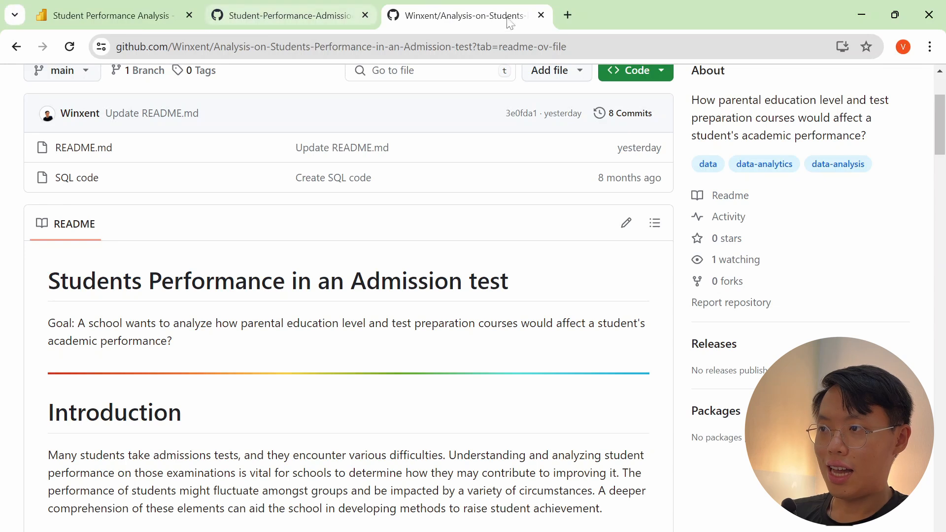
{"action": "scroll", "coordinate": [584, 317], "scroll_direction": "up", "scroll_amount": 2}
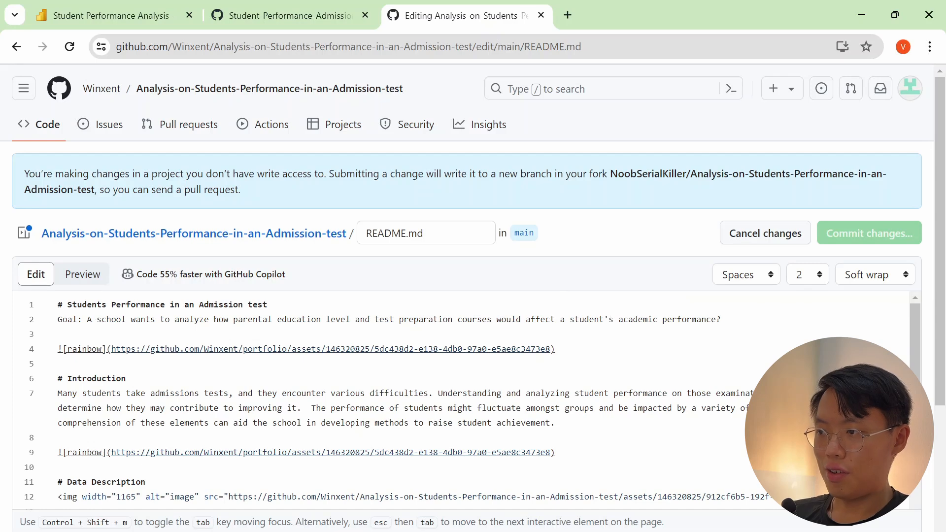
{"action": "left_click_drag", "start_coordinate": [555, 423], "coordinate": [58, 393]}
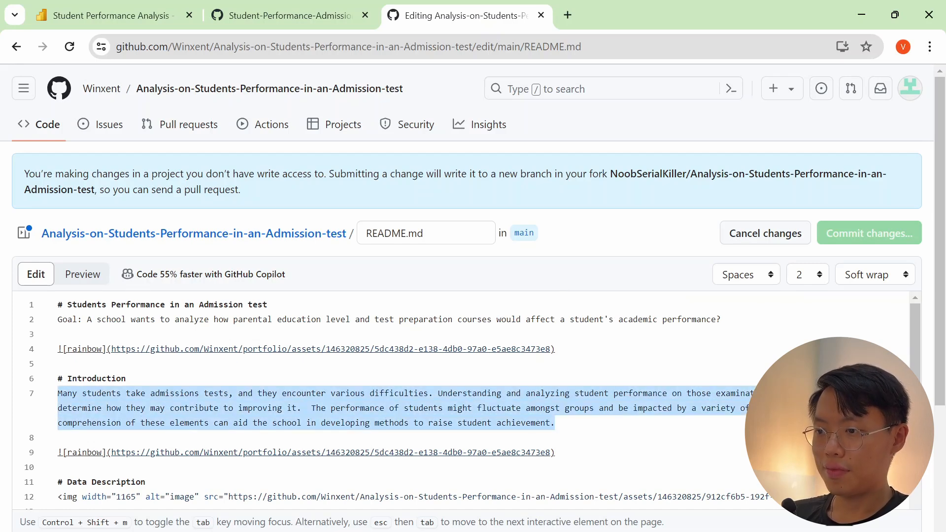
{"action": "left_click", "coordinate": [556, 423]}
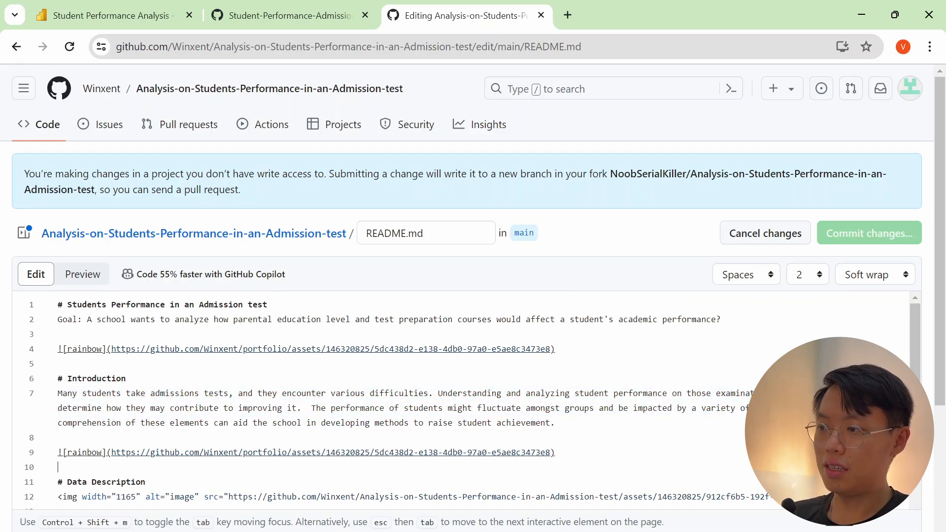
{"action": "left_click_drag", "start_coordinate": [58, 467], "coordinate": [330, 423]}
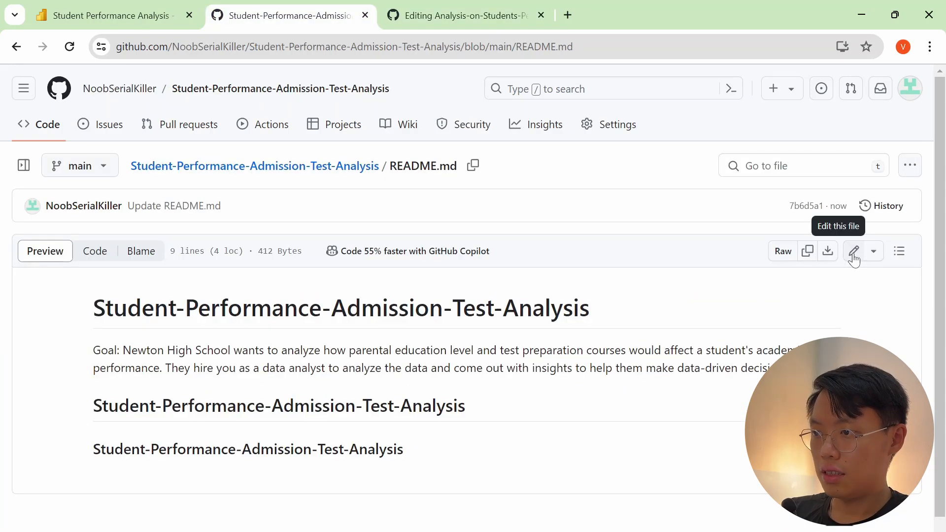
{"action": "left_click", "coordinate": [854, 256]}
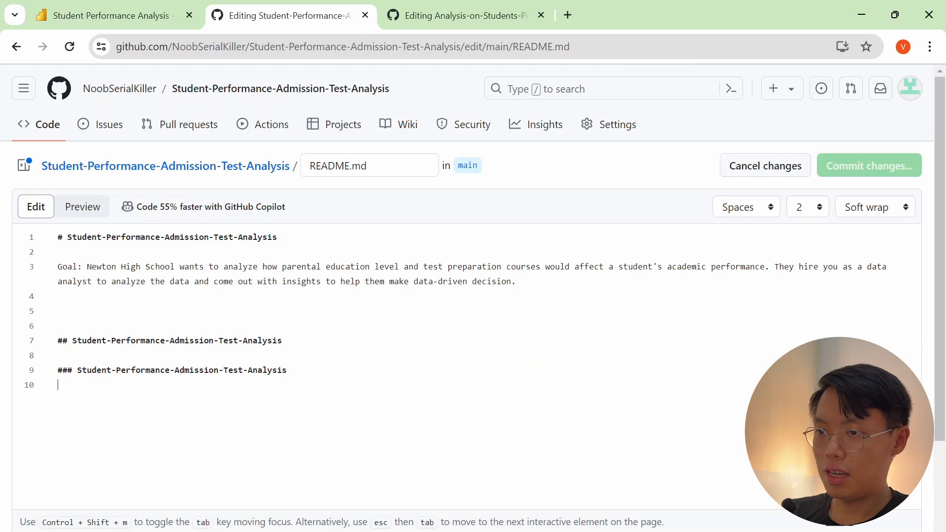
{"action": "key", "text": "ctrl+v"}
Commit the README with the Introduction section to main.
{"action": "left_click", "coordinate": [870, 166]}
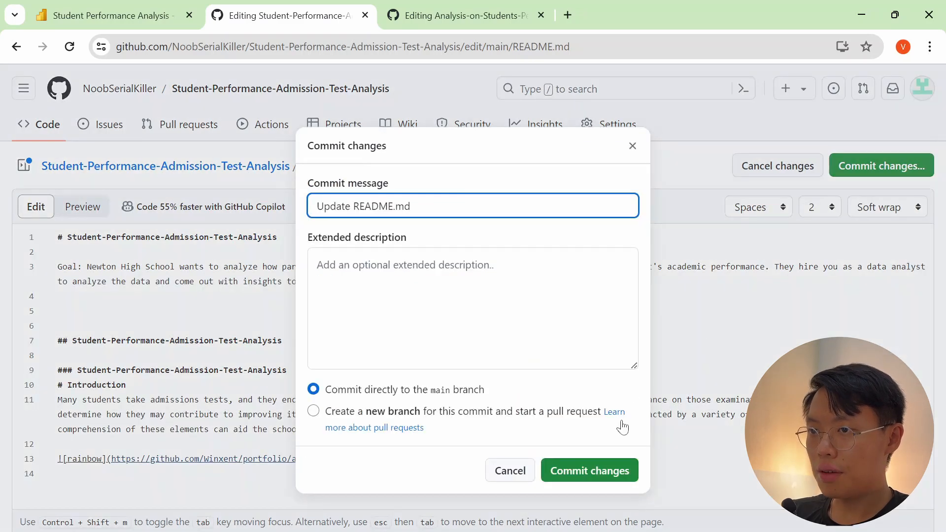
{"action": "left_click", "coordinate": [606, 469]}
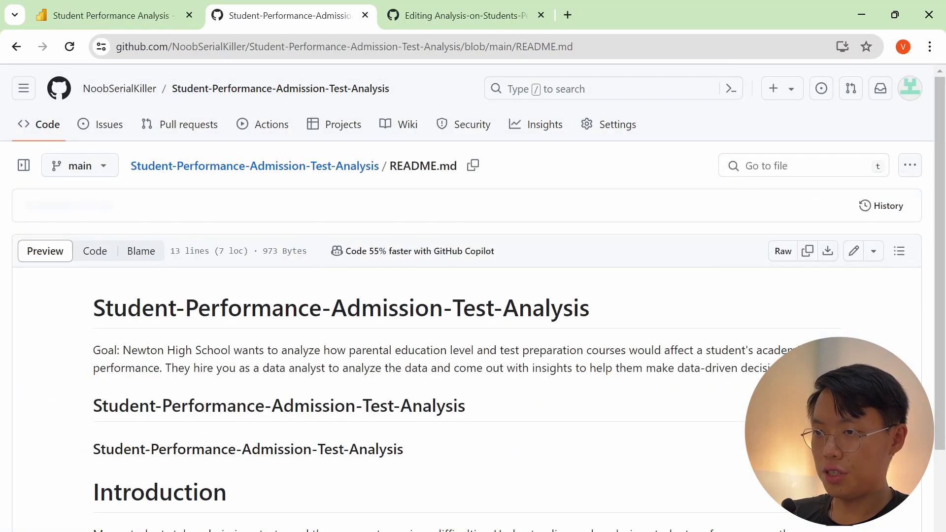
{"action": "scroll", "coordinate": [659, 409], "scroll_direction": "down", "scroll_amount": 2}
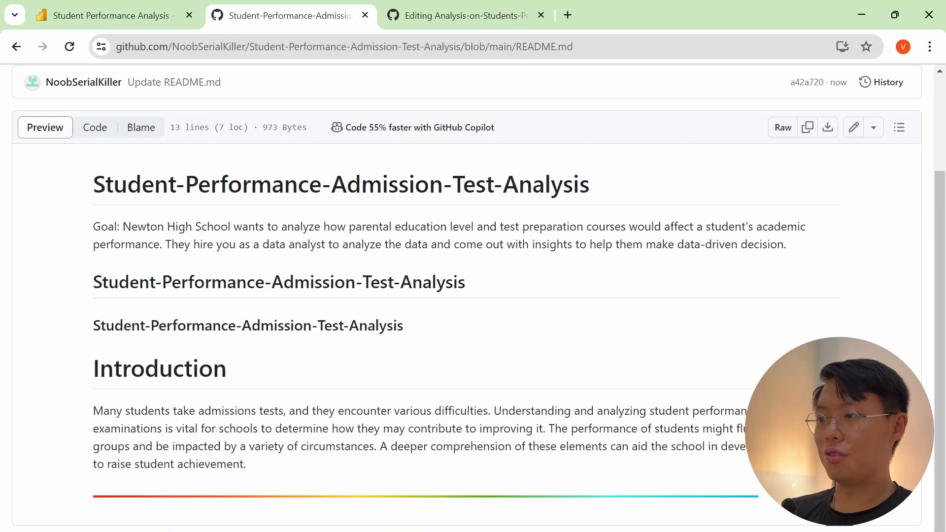
{"action": "scroll", "coordinate": [292, 409], "scroll_direction": "up", "scroll_amount": 2}
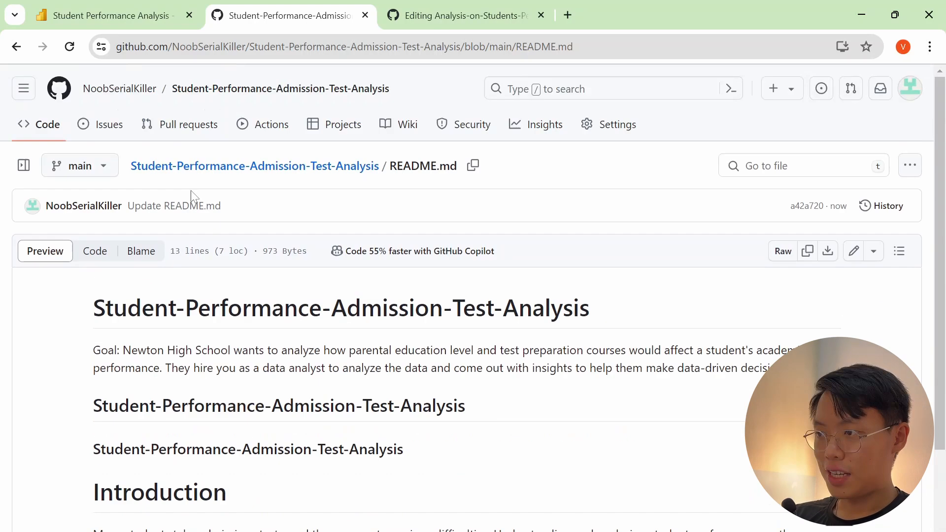
Pin Student-Performance-Admission-Test-Analysis on your profile and open it.
{"action": "left_click", "coordinate": [111, 89]}
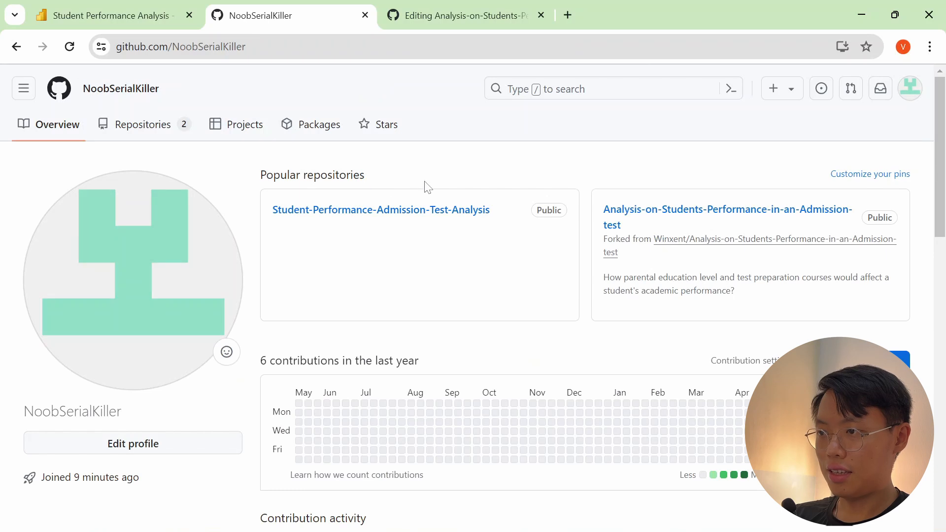
{"action": "left_click", "coordinate": [847, 175]}
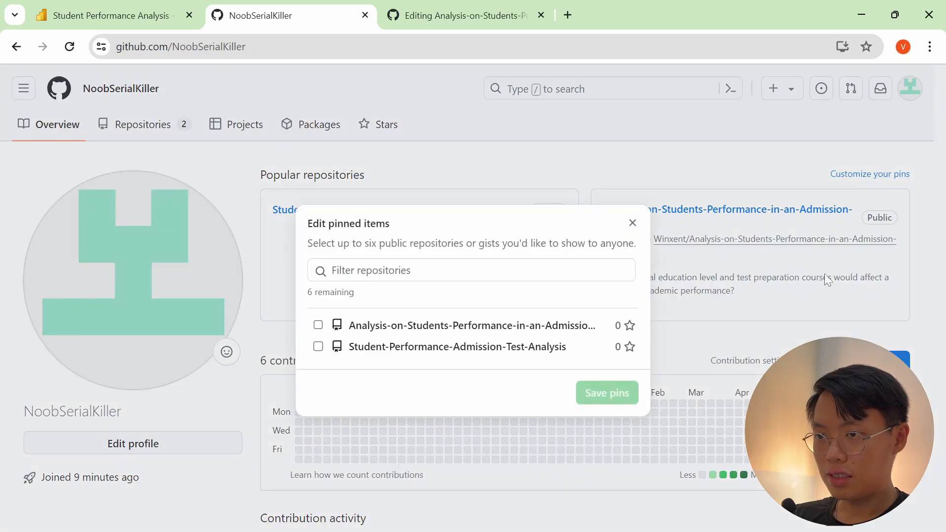
{"action": "left_click", "coordinate": [319, 326]}
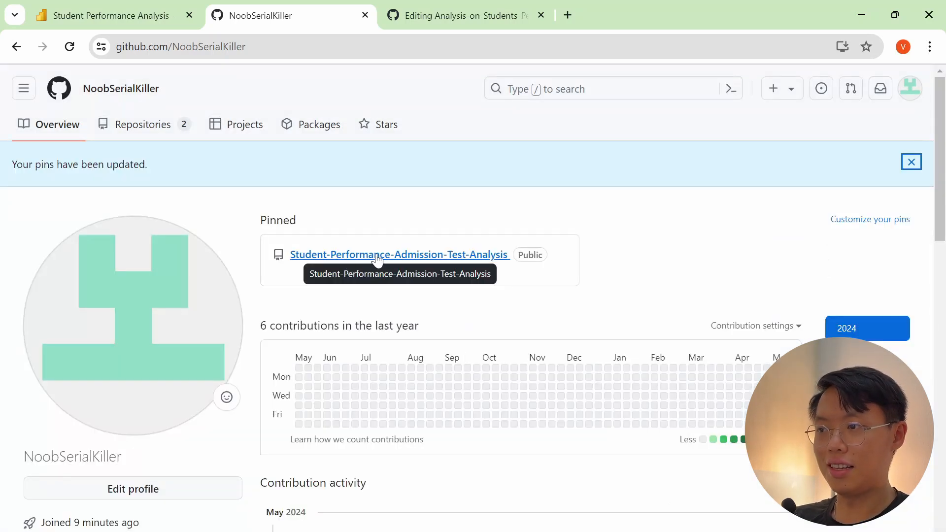
{"action": "left_click", "coordinate": [412, 261]}
Compare the repository README against the source README.
{"action": "scroll", "coordinate": [528, 313], "scroll_direction": "down", "scroll_amount": 10}
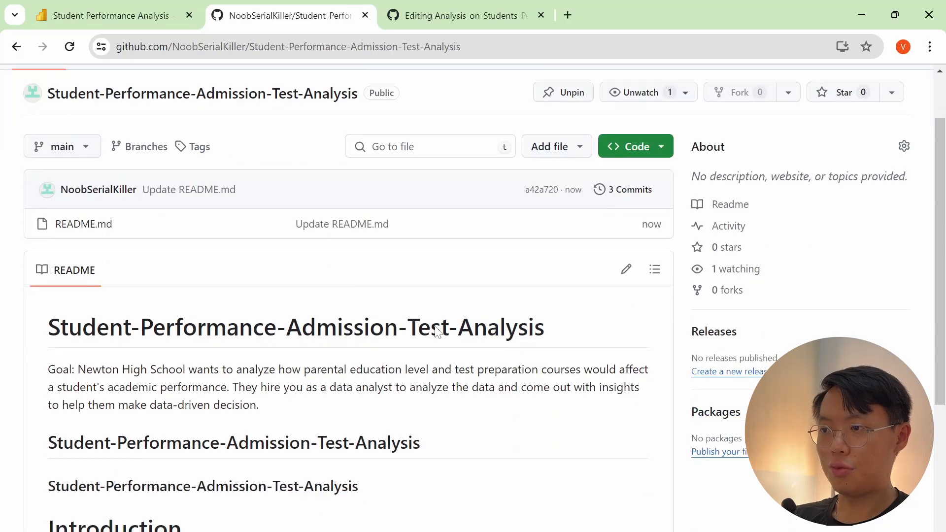
{"action": "scroll", "coordinate": [264, 302], "scroll_direction": "up", "scroll_amount": 5}
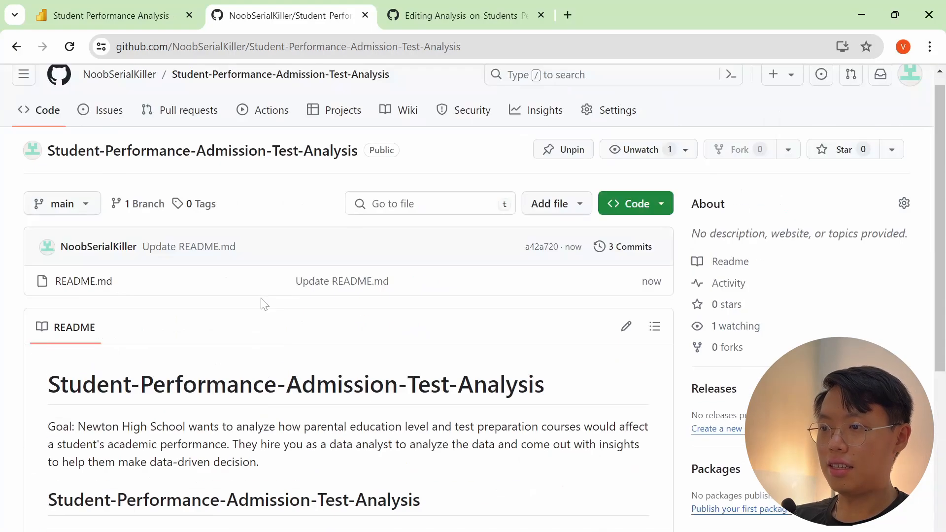
{"action": "scroll", "coordinate": [294, 321], "scroll_direction": "down", "scroll_amount": 3}
{"action": "left_click", "coordinate": [466, 16]}
{"action": "scroll", "coordinate": [467, 316], "scroll_direction": "down", "scroll_amount": 5}
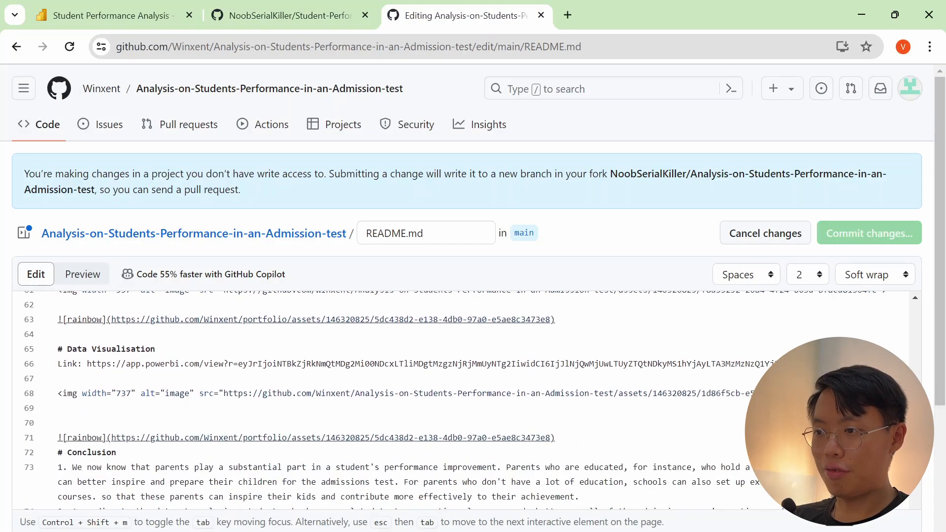
{"action": "scroll", "coordinate": [468, 316], "scroll_direction": "up", "scroll_amount": 10}
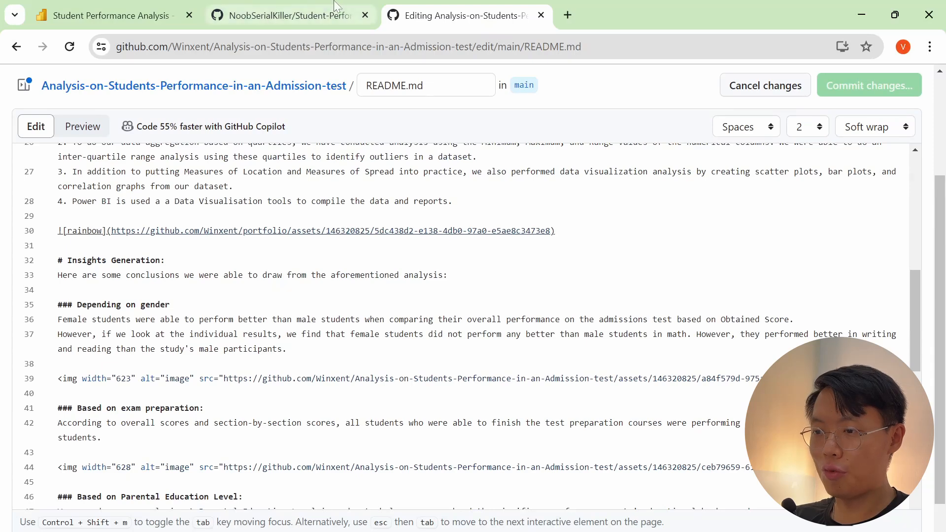
{"action": "left_click", "coordinate": [286, 16]}
{"action": "scroll", "coordinate": [345, 296], "scroll_direction": "up", "scroll_amount": 3}
{"action": "scroll", "coordinate": [355, 320], "scroll_direction": "up", "scroll_amount": 3}
{"action": "scroll", "coordinate": [355, 321], "scroll_direction": "down", "scroll_amount": 3}
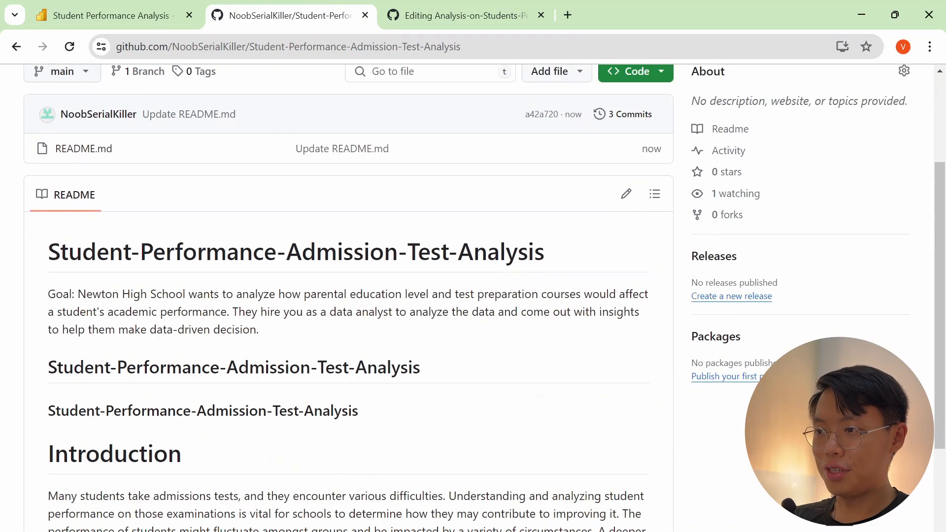
{"action": "scroll", "coordinate": [355, 321], "scroll_direction": "up", "scroll_amount": 2}
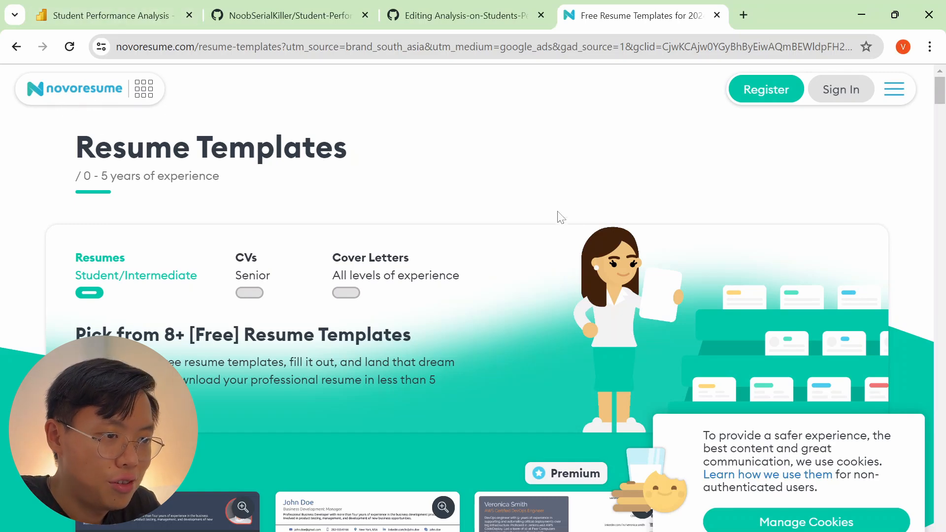
Start a Novoresume resume from the first template as a Graduate, dismissing the popups.
{"action": "scroll", "coordinate": [450, 301], "scroll_direction": "down", "scroll_amount": 6}
{"action": "mouse_move", "coordinate": [220, 327]}
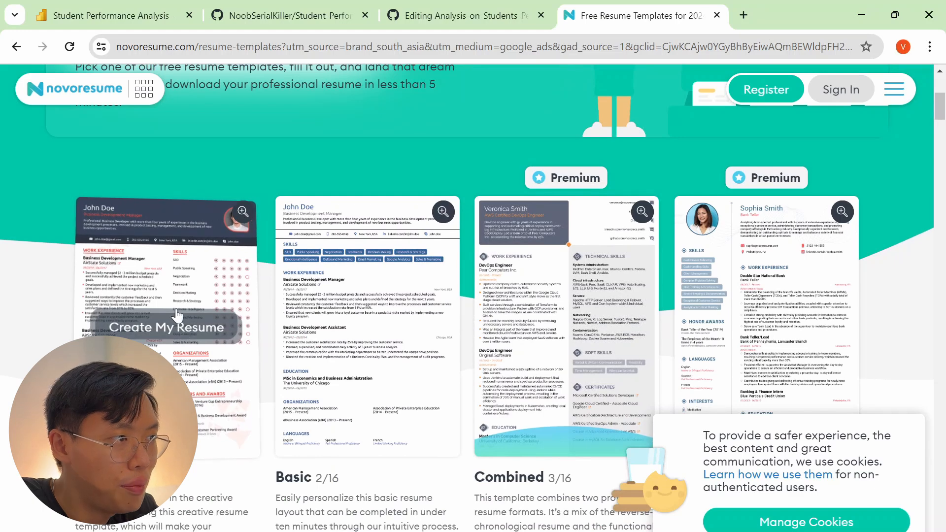
{"action": "scroll", "coordinate": [182, 325], "scroll_direction": "up", "scroll_amount": 2}
{"action": "left_click", "coordinate": [197, 433]}
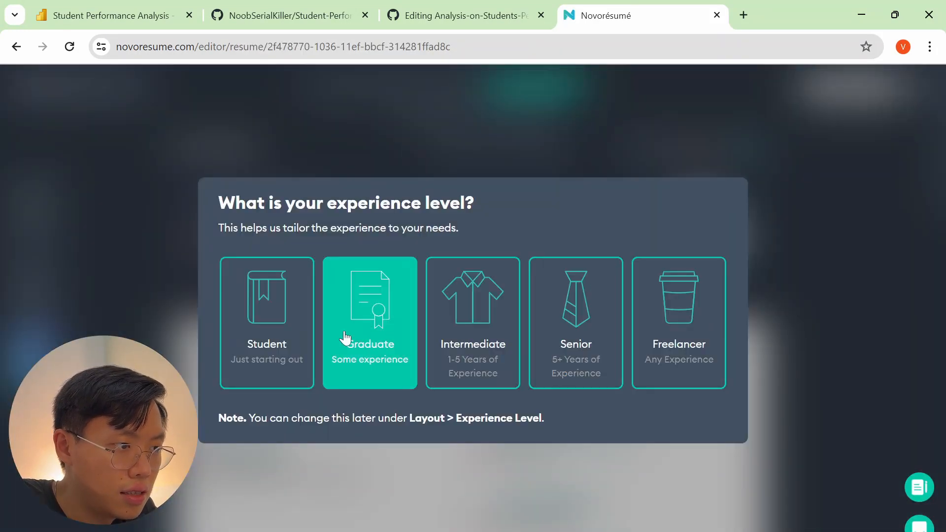
{"action": "left_click", "coordinate": [413, 338]}
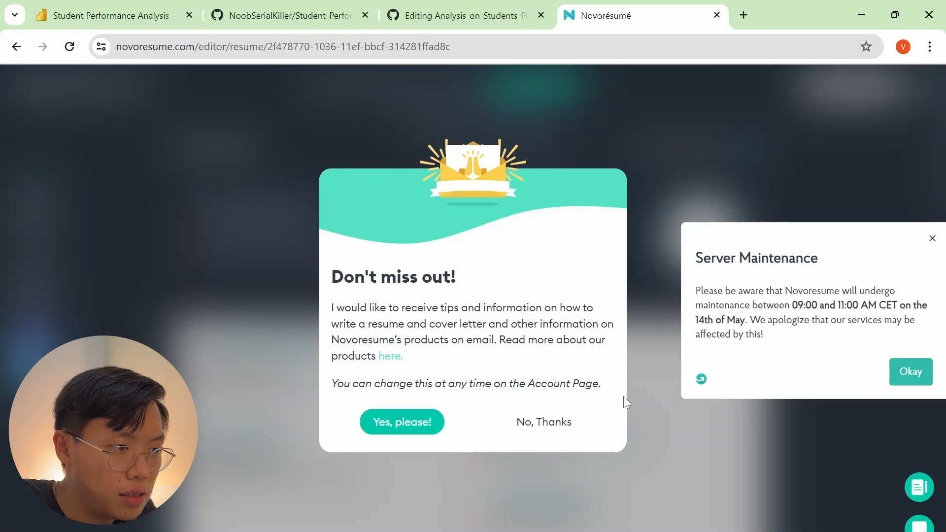
{"action": "left_click", "coordinate": [522, 424]}
{"action": "left_click", "coordinate": [910, 371]}
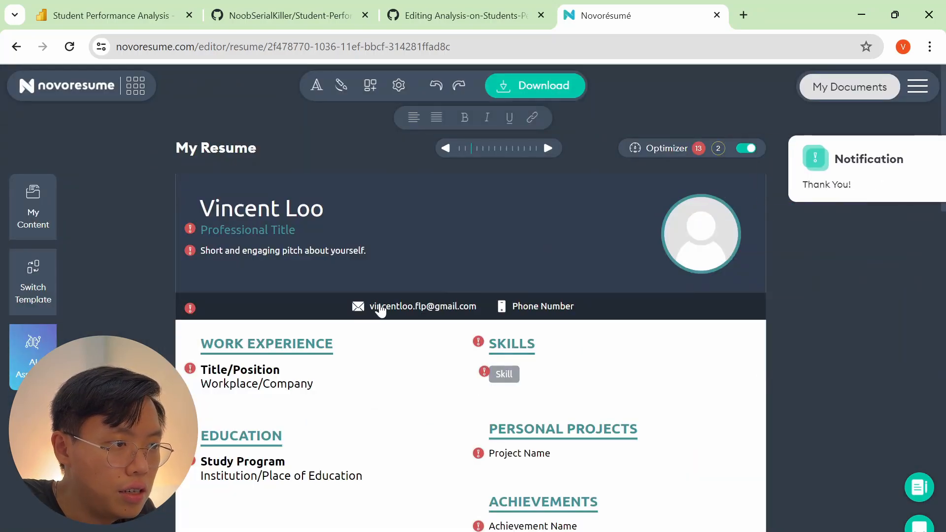
Turn on the GitHub link in the resume's social contact details.
{"action": "left_click", "coordinate": [419, 307]}
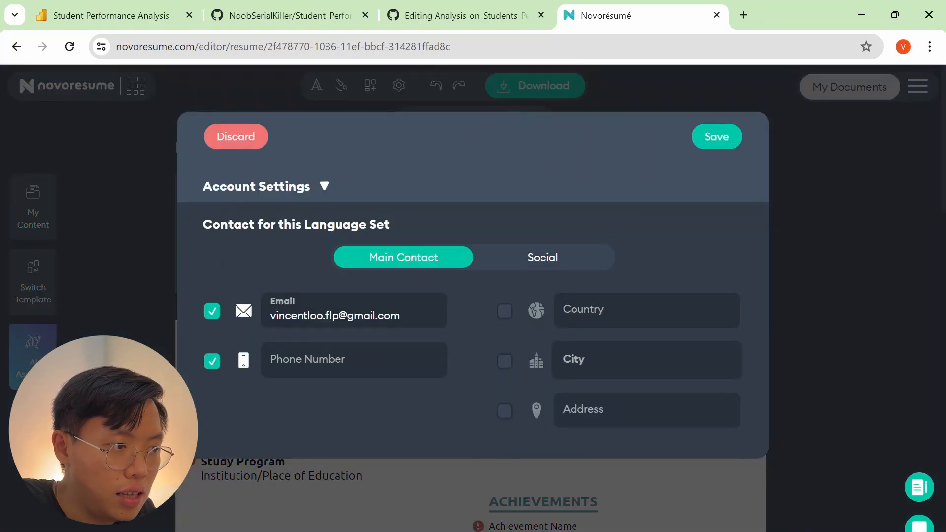
{"action": "left_click", "coordinate": [517, 259]}
{"action": "scroll", "coordinate": [610, 376], "scroll_direction": "down", "scroll_amount": 3}
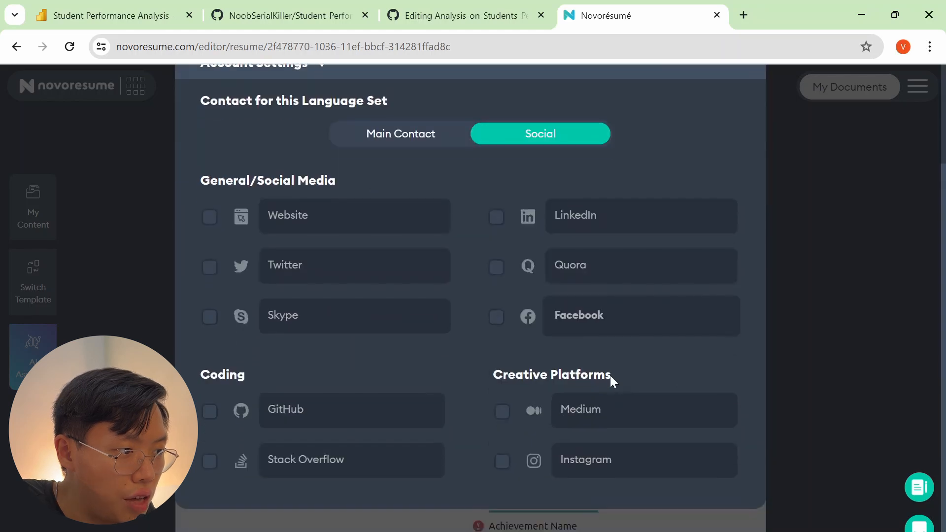
{"action": "left_click", "coordinate": [210, 412]}
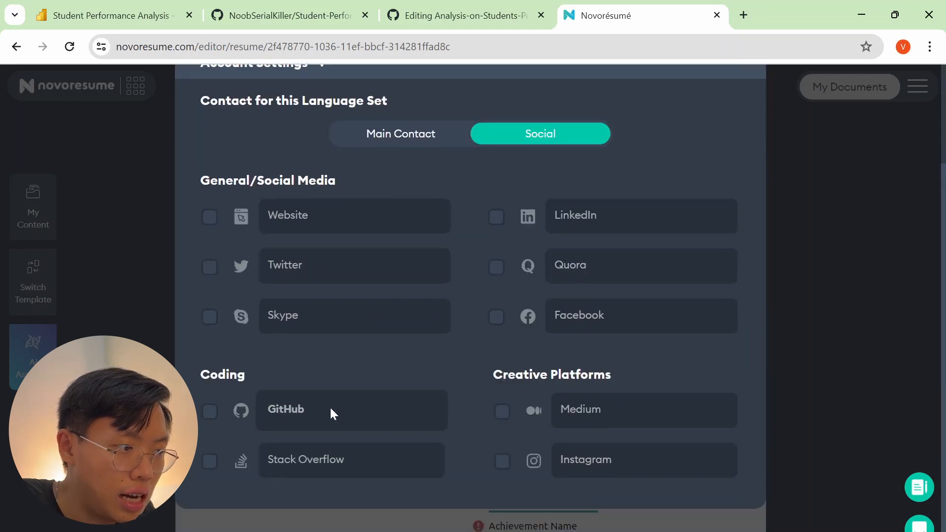
{"action": "left_click", "coordinate": [217, 415]}
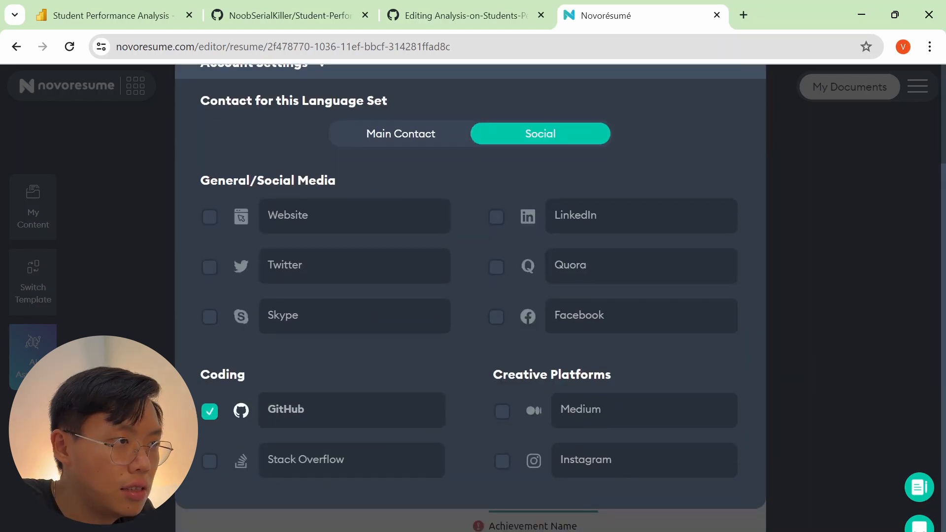
Paste your GitHub profile URL into the resume's GitHub field and save.
{"action": "left_click", "coordinate": [291, 15]}
{"action": "scroll", "coordinate": [345, 295], "scroll_direction": "down", "scroll_amount": 3}
{"action": "scroll", "coordinate": [438, 348], "scroll_direction": "up", "scroll_amount": 5}
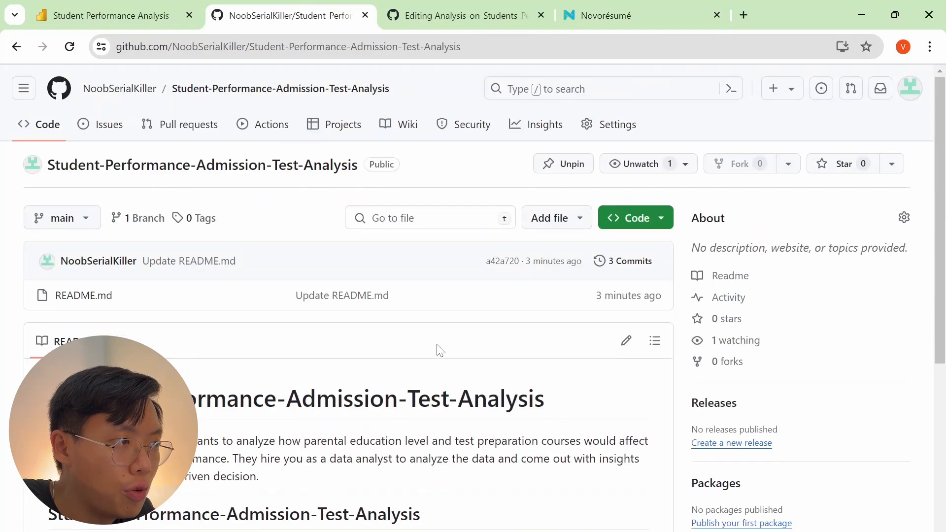
{"action": "left_click", "coordinate": [121, 93]}
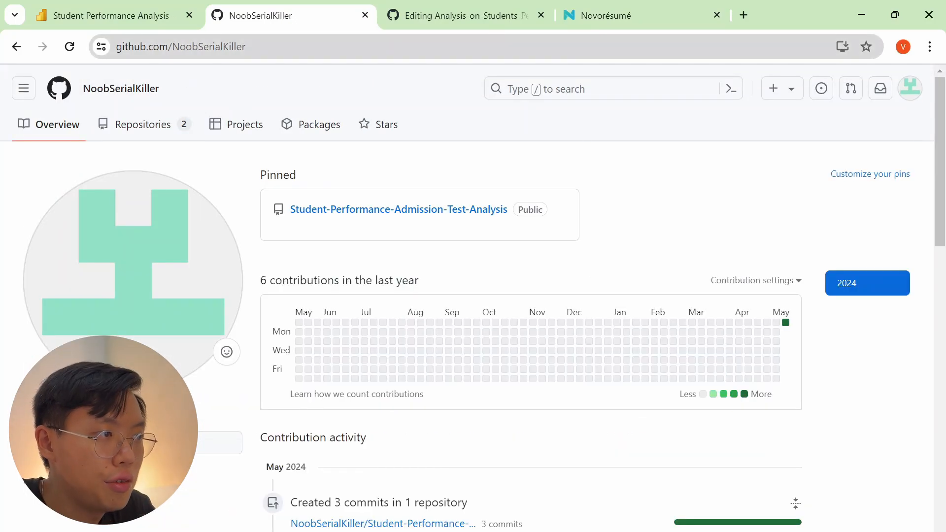
{"action": "left_click_drag", "start_coordinate": [282, 47], "coordinate": [3, 48]}
{"action": "key", "text": "ctrl+c"}
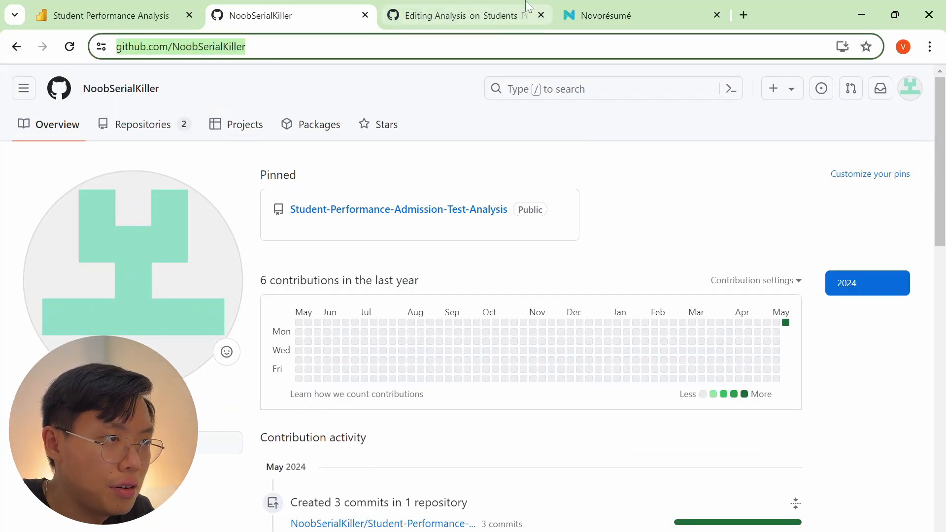
{"action": "left_click", "coordinate": [591, 17]}
{"action": "left_click", "coordinate": [322, 401]}
{"action": "key", "text": "ctrl+v"}
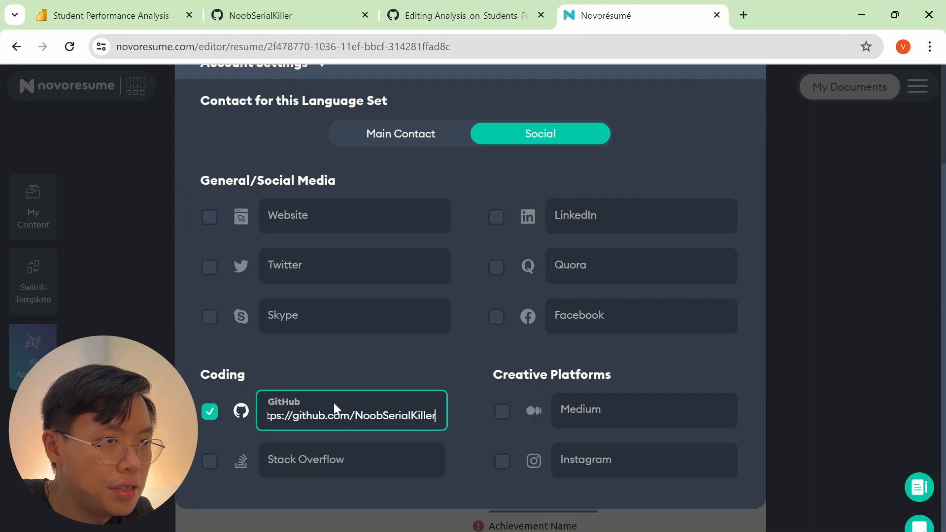
{"action": "scroll", "coordinate": [333, 403], "scroll_direction": "up", "scroll_amount": 3}
{"action": "left_click", "coordinate": [714, 138]}
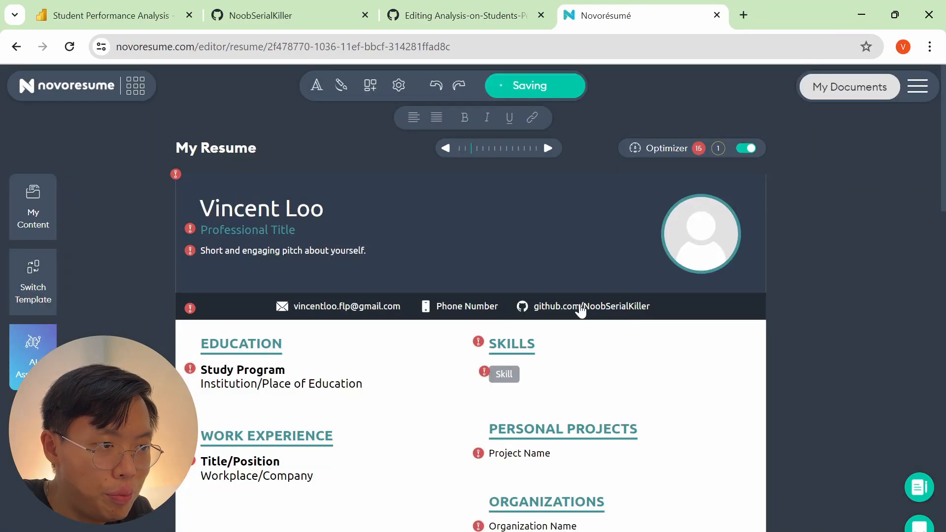
Download the resume as a PDF and open it.
{"action": "left_click", "coordinate": [587, 309]}
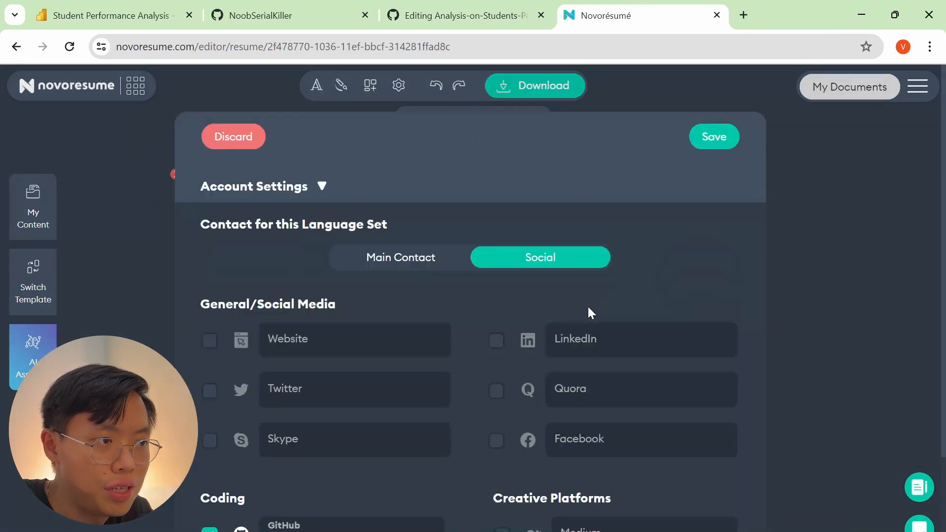
{"action": "left_click", "coordinate": [902, 102]}
{"action": "left_click", "coordinate": [555, 96]}
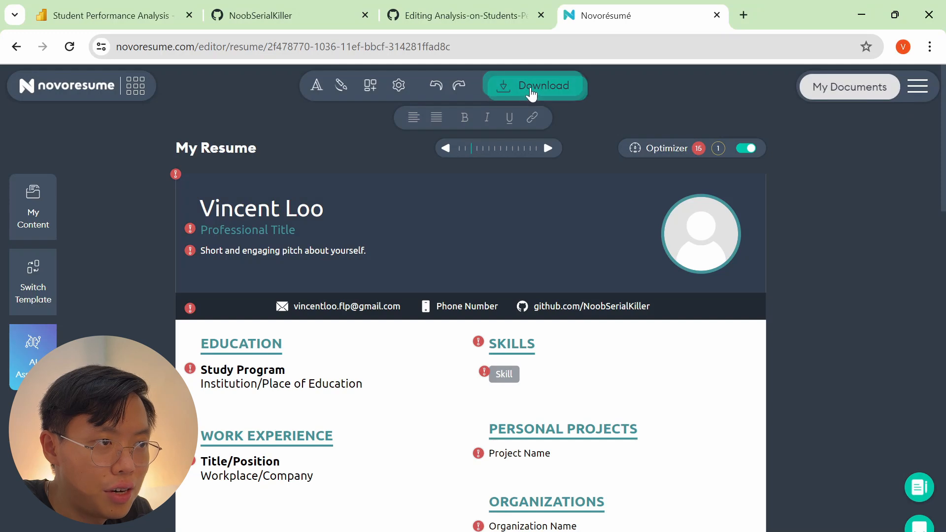
{"action": "left_click", "coordinate": [775, 92]}
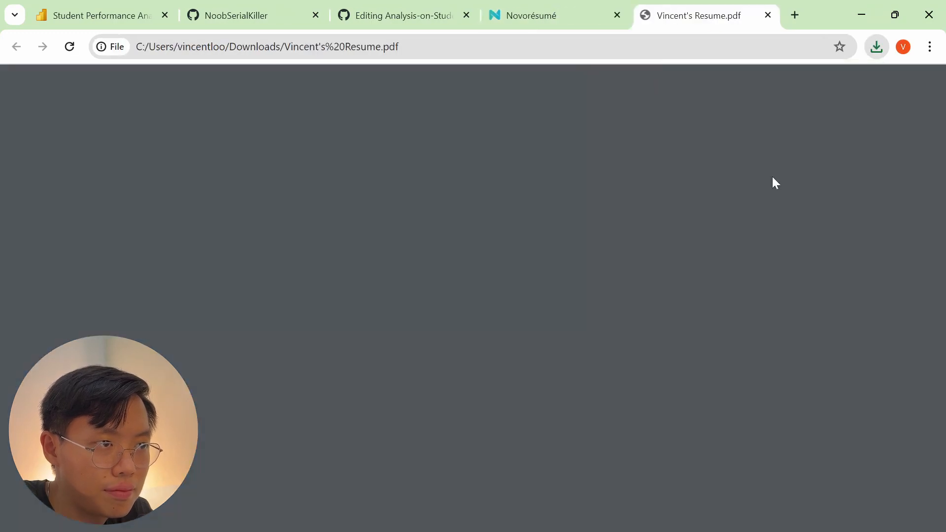